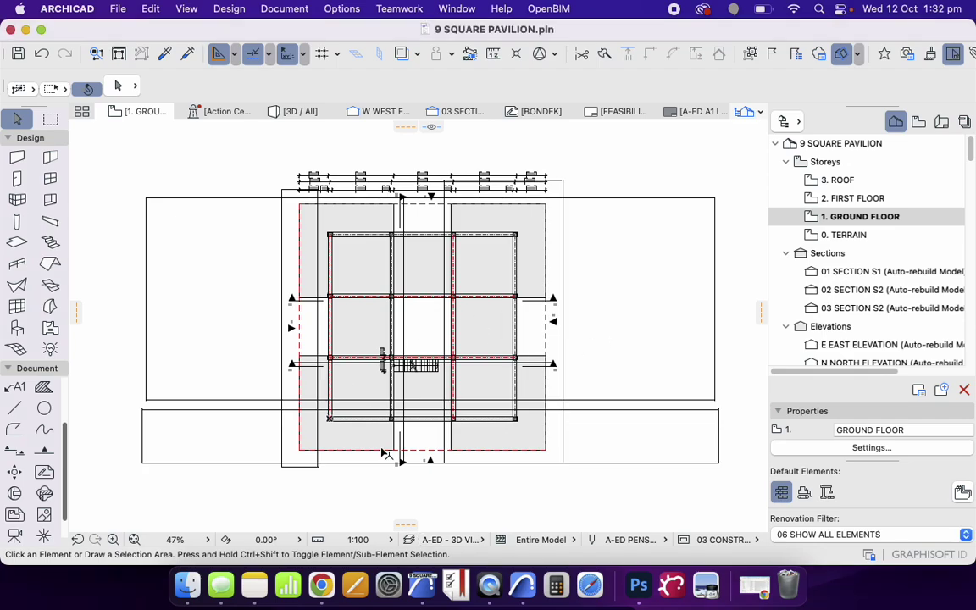
Review the first floor and roof plans, and examine the stair area on the ground floor plan
scroll(398, 359, up, 3)
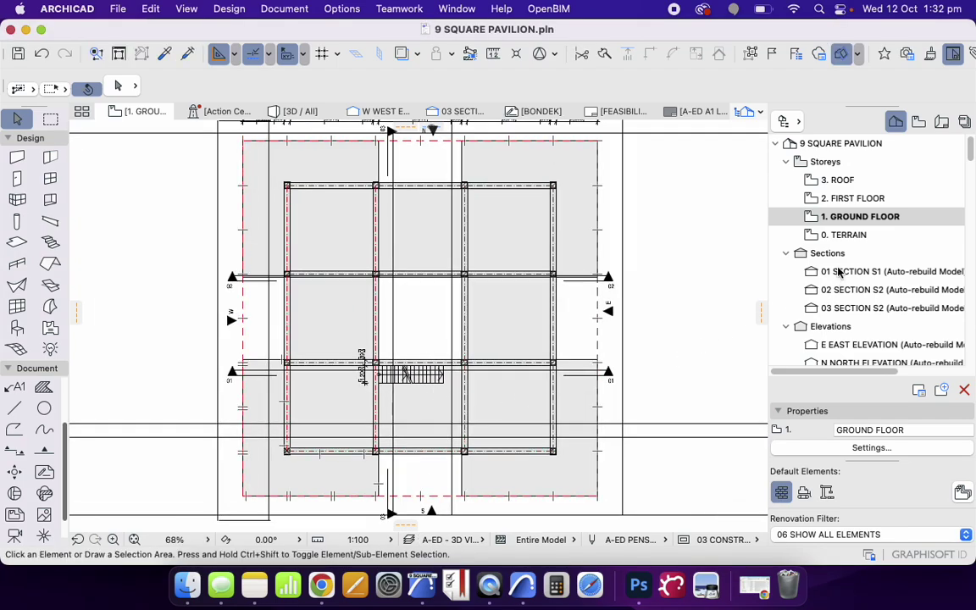
click(843, 200)
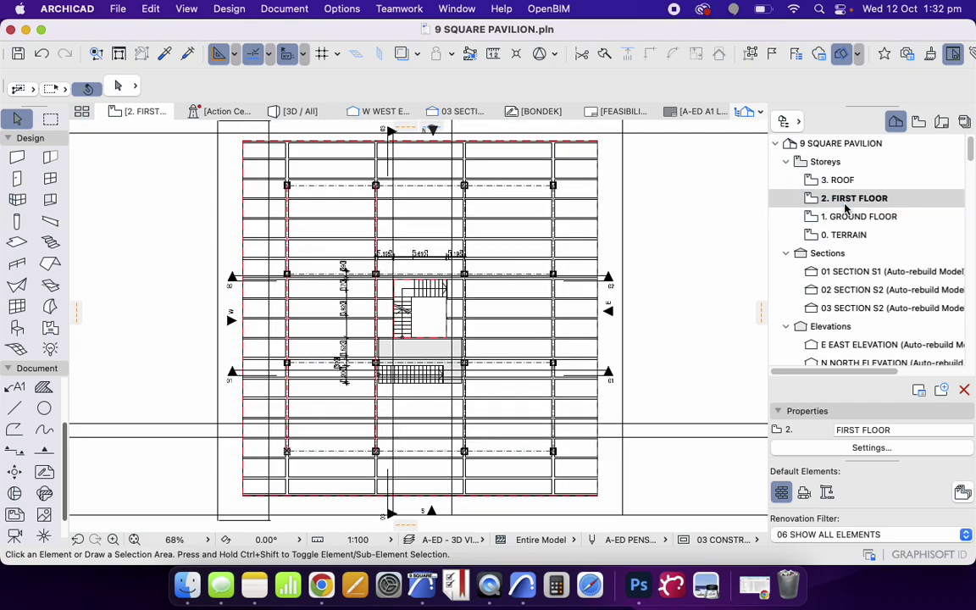
click(840, 180)
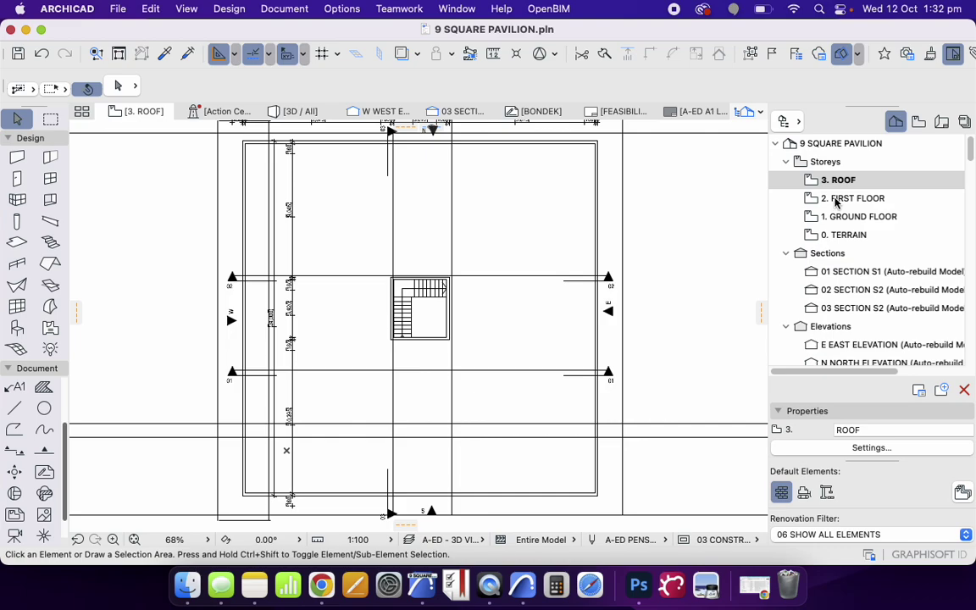
click(839, 217)
scroll(385, 356, up, 3)
scroll(385, 356, up, 3)
scroll(440, 329, up, 3)
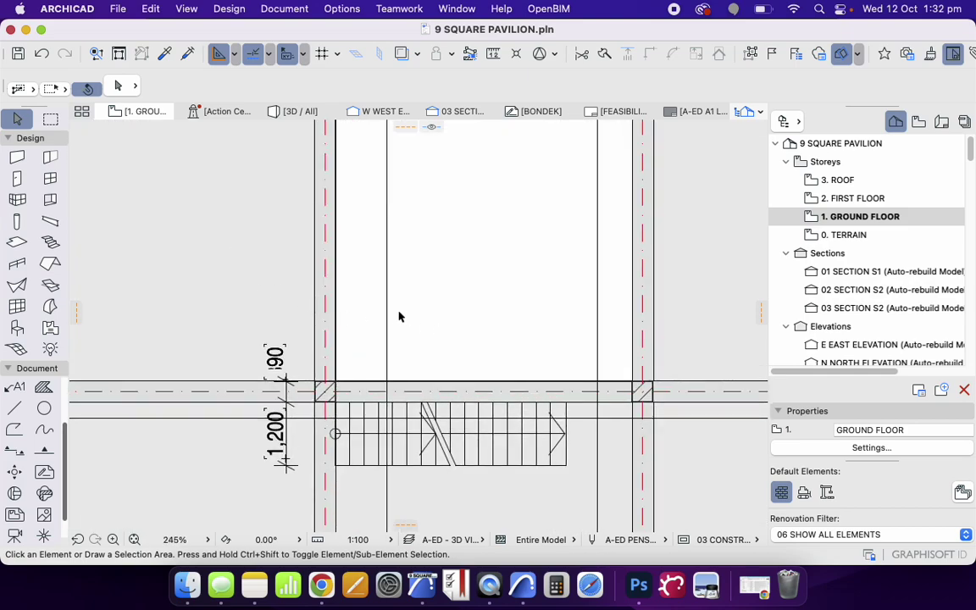
scroll(400, 316, down, 3)
scroll(444, 336, down, 2)
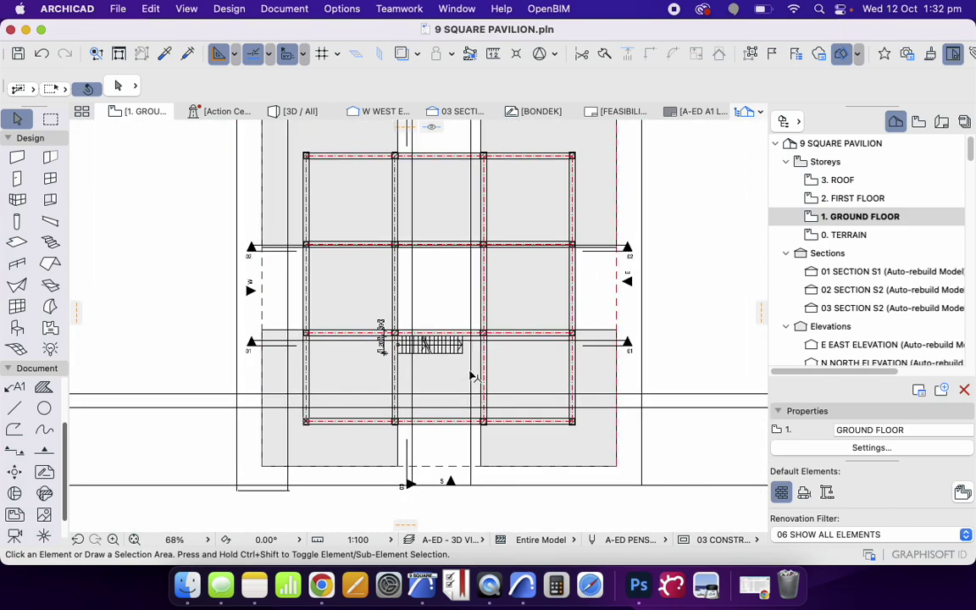
scroll(470, 373, down, 3)
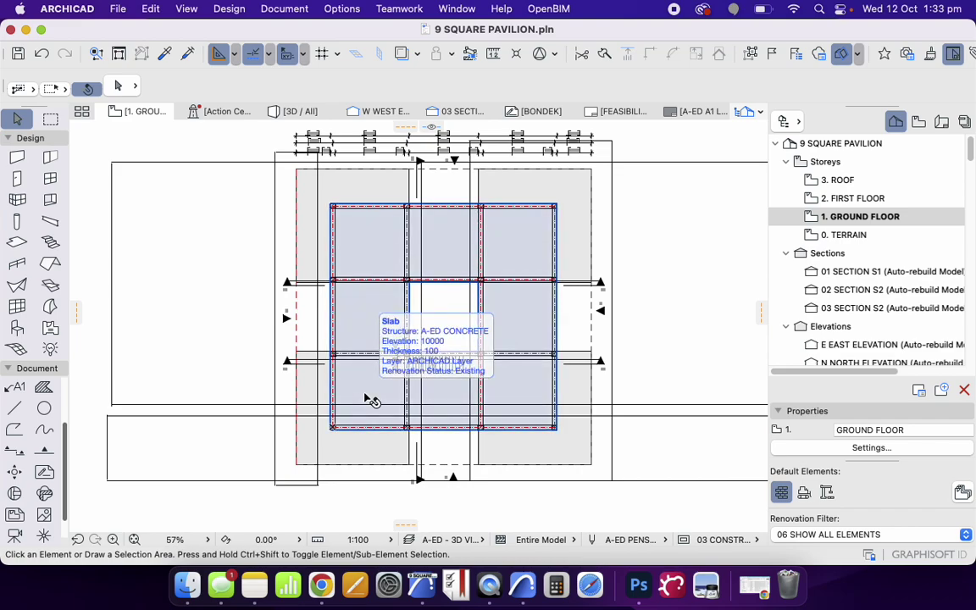
Search the object library for a lift or elevator to use as the default object
click(18, 330)
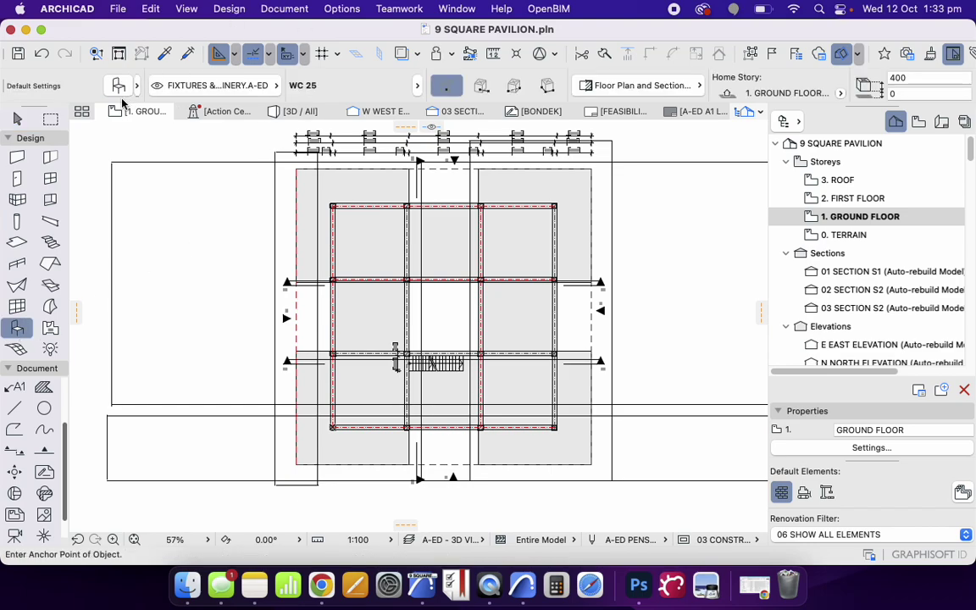
click(100, 79)
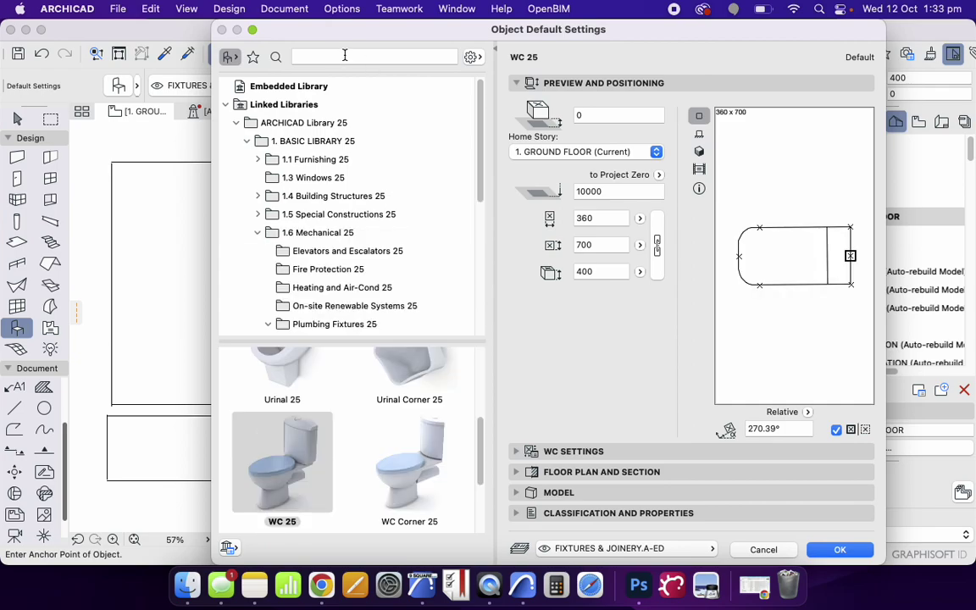
click(341, 56)
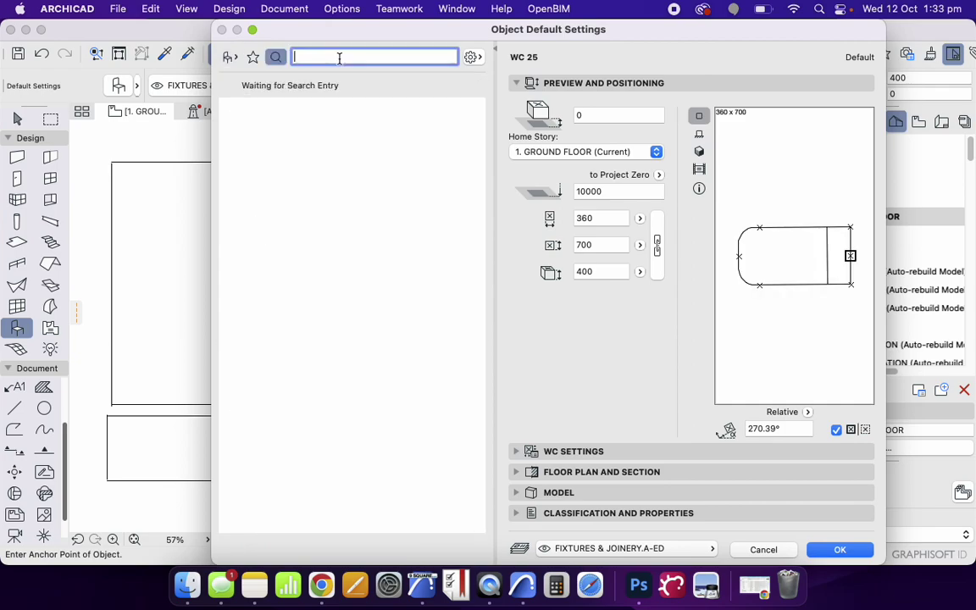
text(lift)
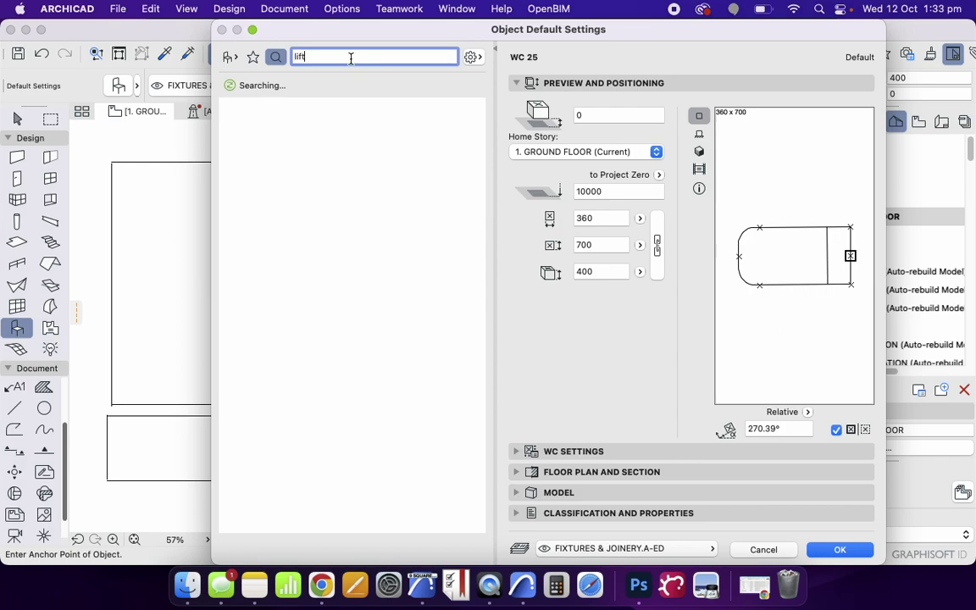
double_click(347, 56)
text(elevat)
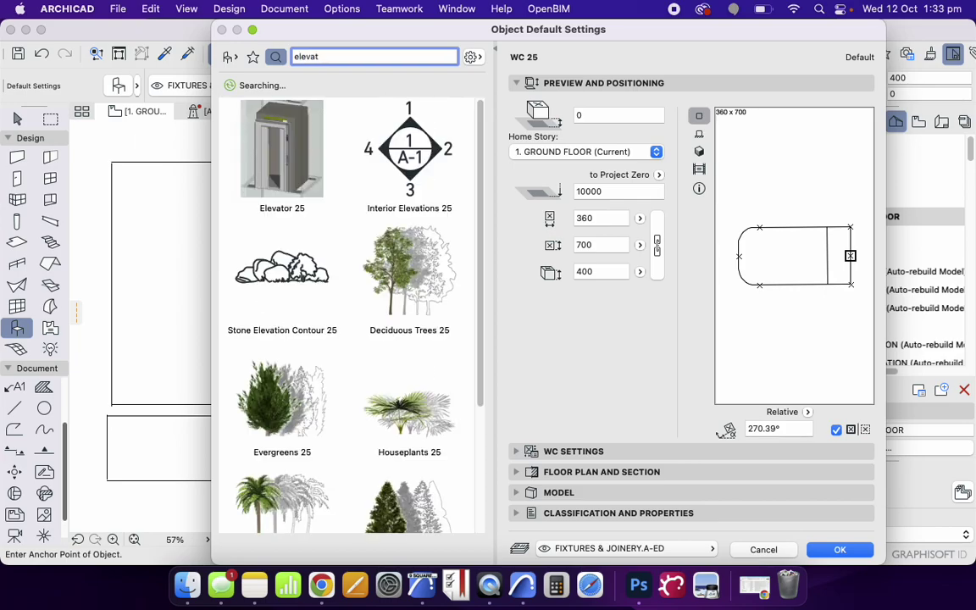
Choose Elevator 25 as the object and place it in the middle-left bay of the ground floor plan
mouse_move(273, 155)
click(273, 155)
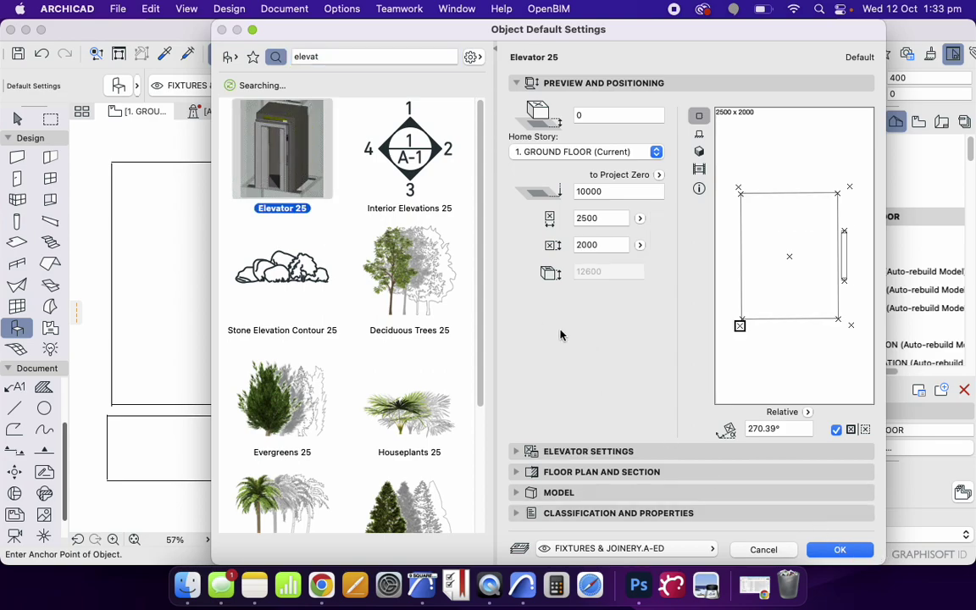
scroll(447, 303, down, 4)
scroll(367, 299, up, 4)
scroll(367, 299, up, 1)
click(826, 549)
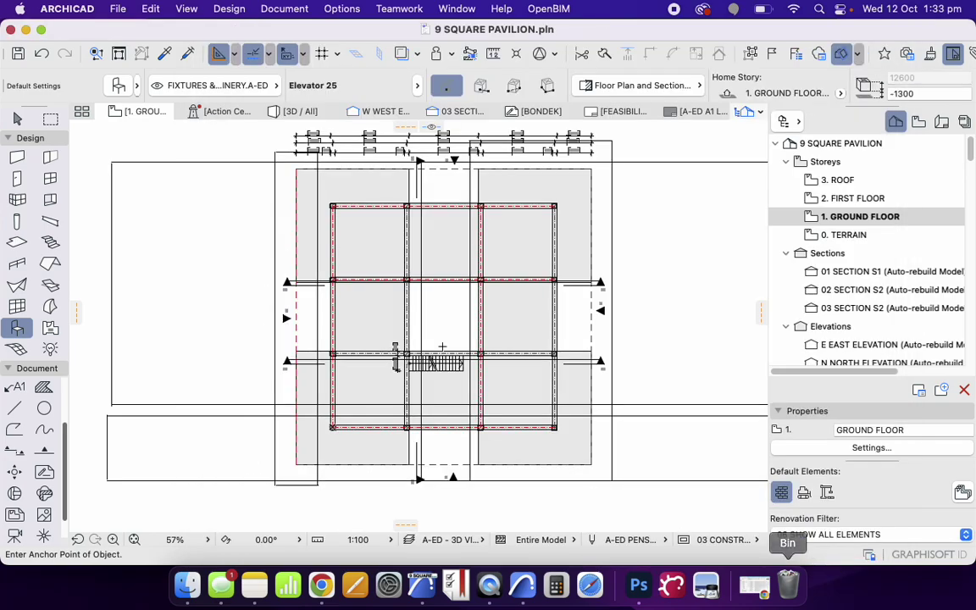
click(375, 317)
scroll(394, 335, up, 5)
key(Escape)
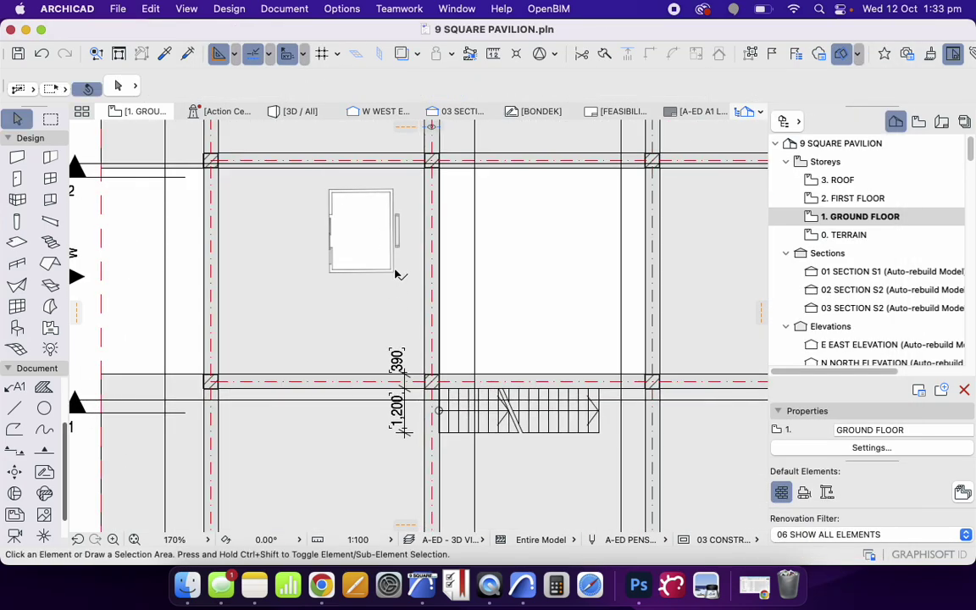
Examine the placed elevator's general settings: form, type, counterweight position and direction of second opening
click(396, 272)
click(123, 86)
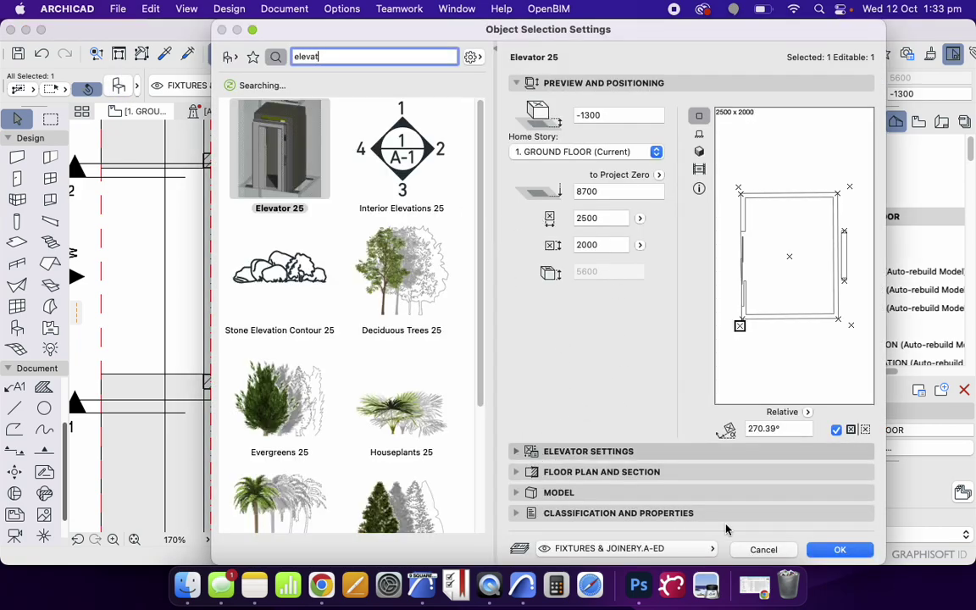
click(533, 452)
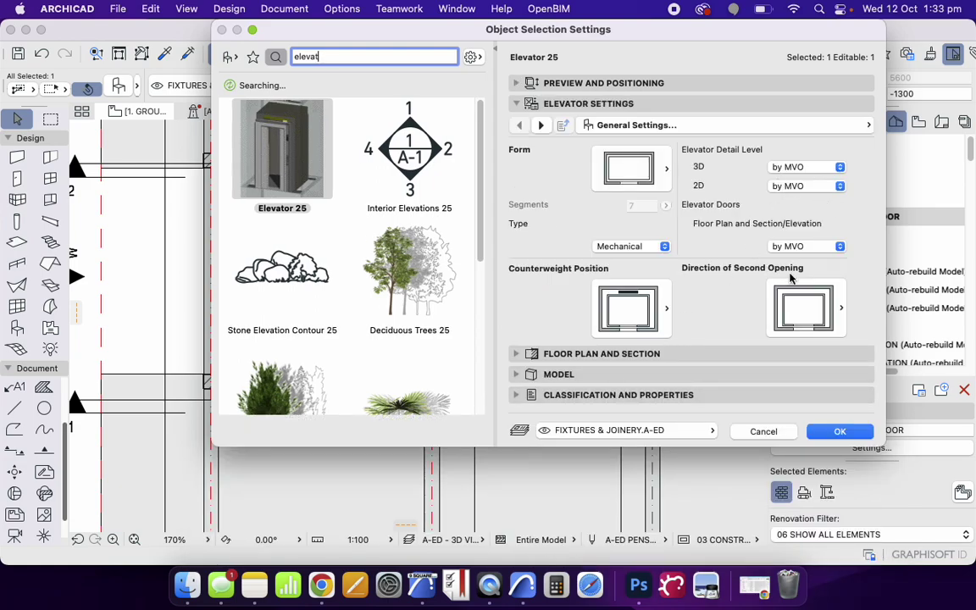
click(648, 167)
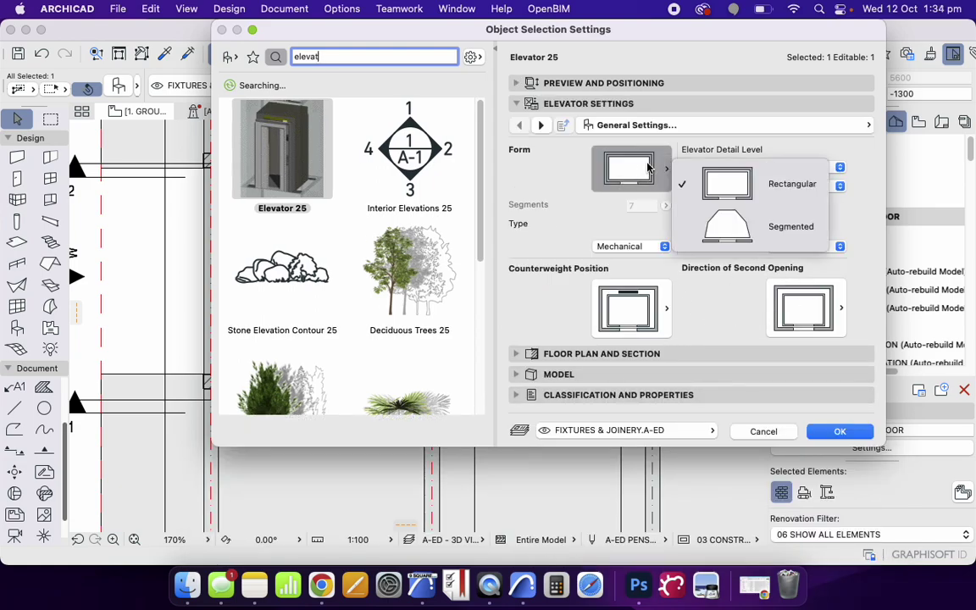
click(757, 188)
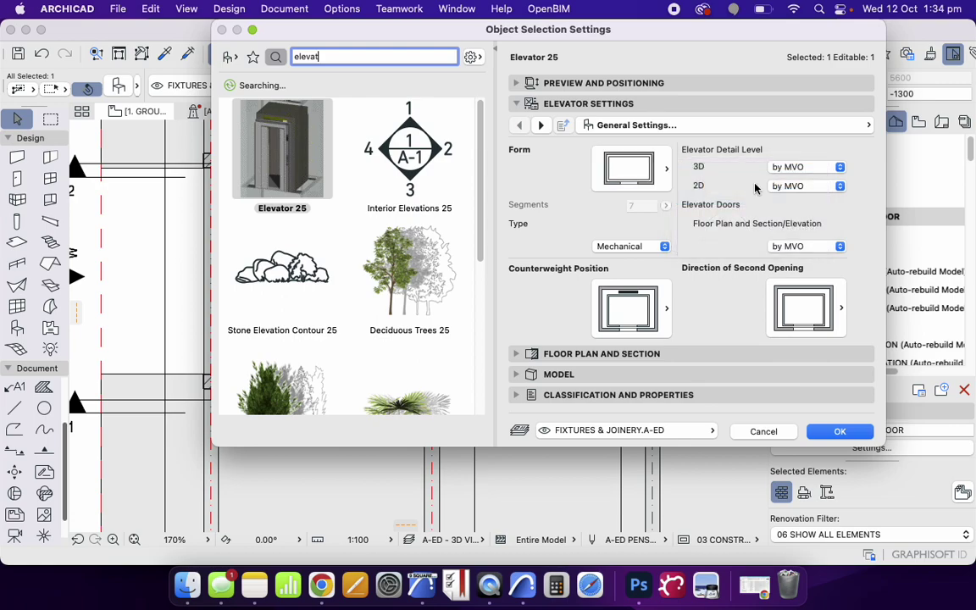
click(653, 246)
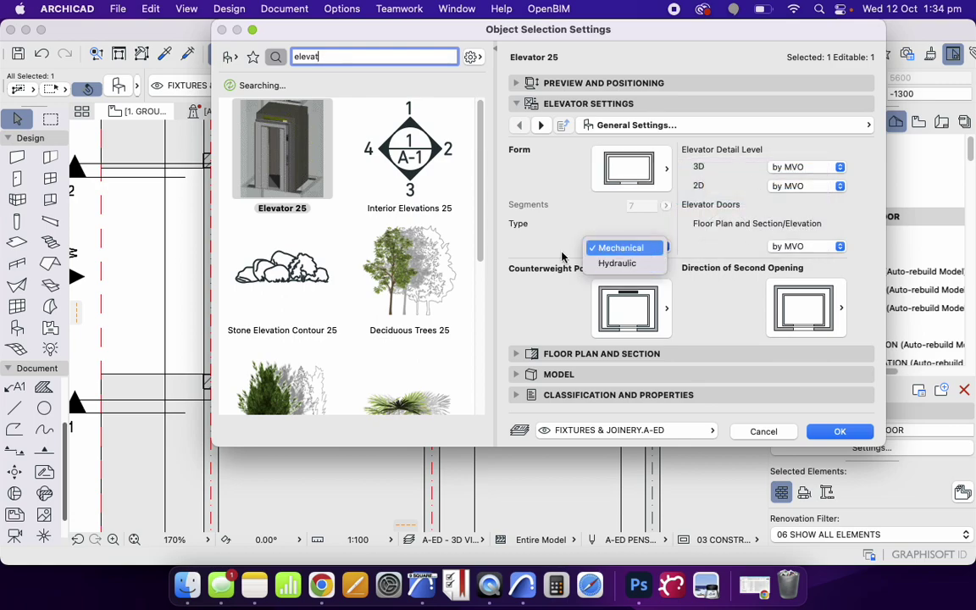
click(536, 247)
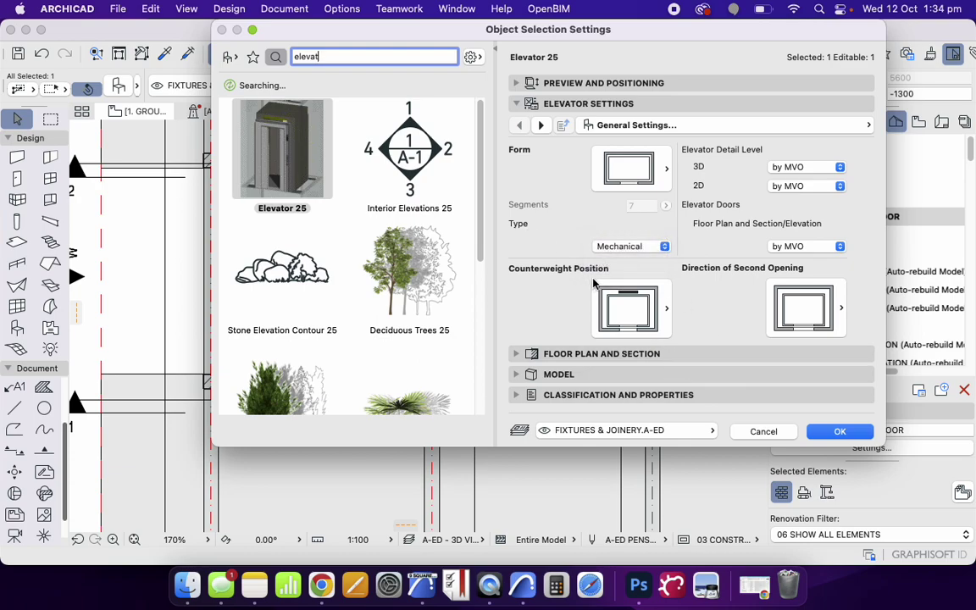
click(618, 302)
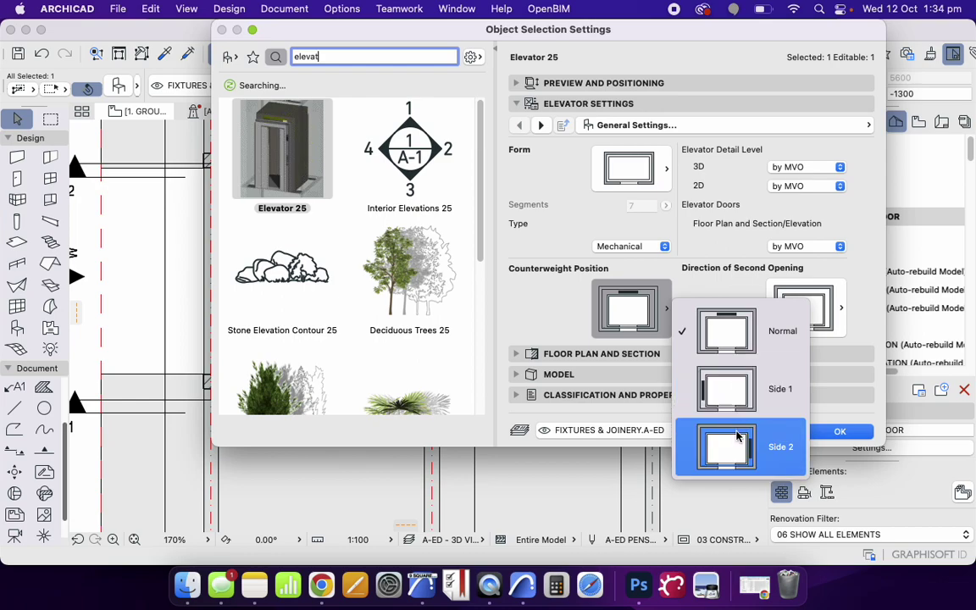
click(851, 310)
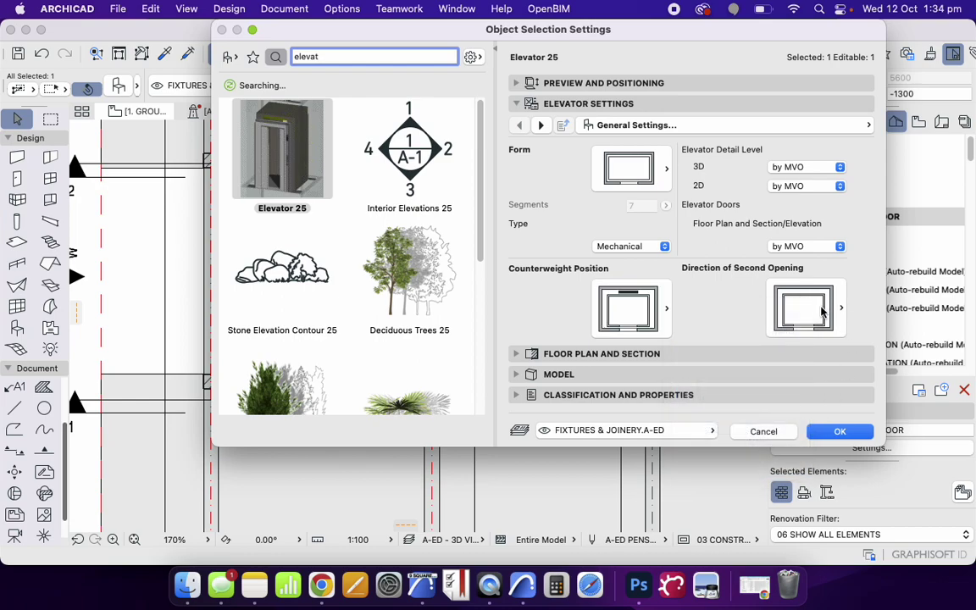
click(826, 313)
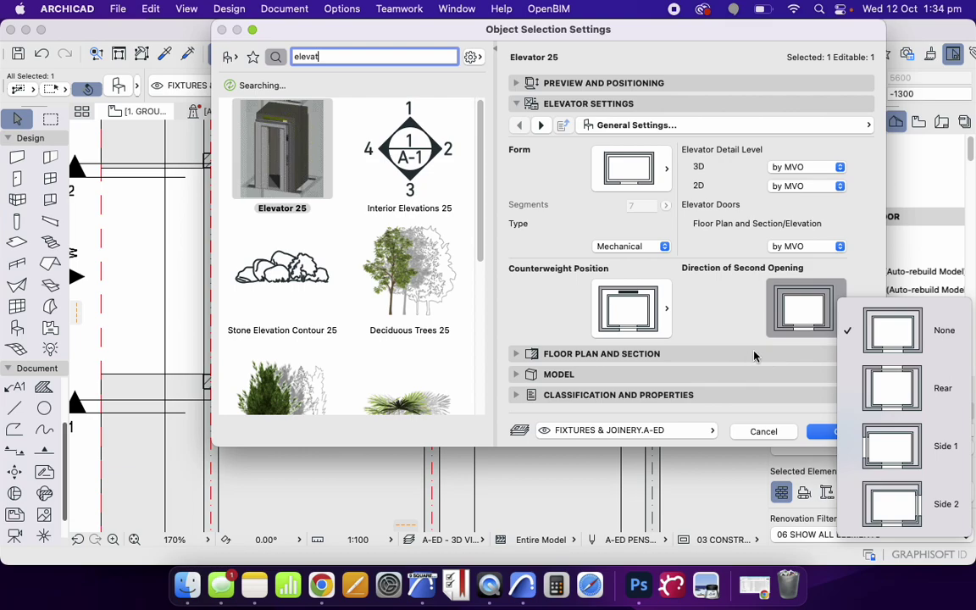
click(675, 302)
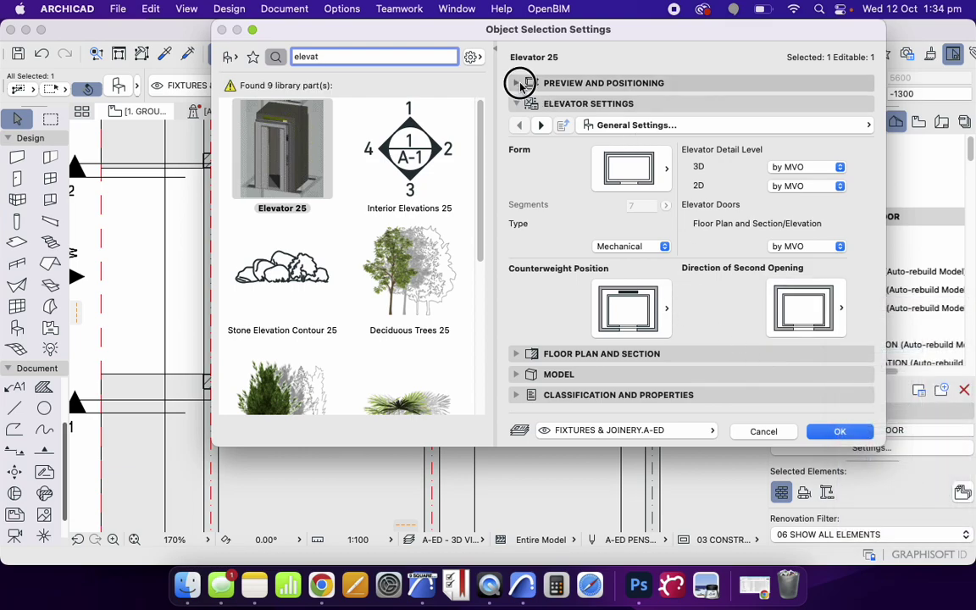
Review the elevator's positioning and its Dimensions settings, and deselect it
click(533, 84)
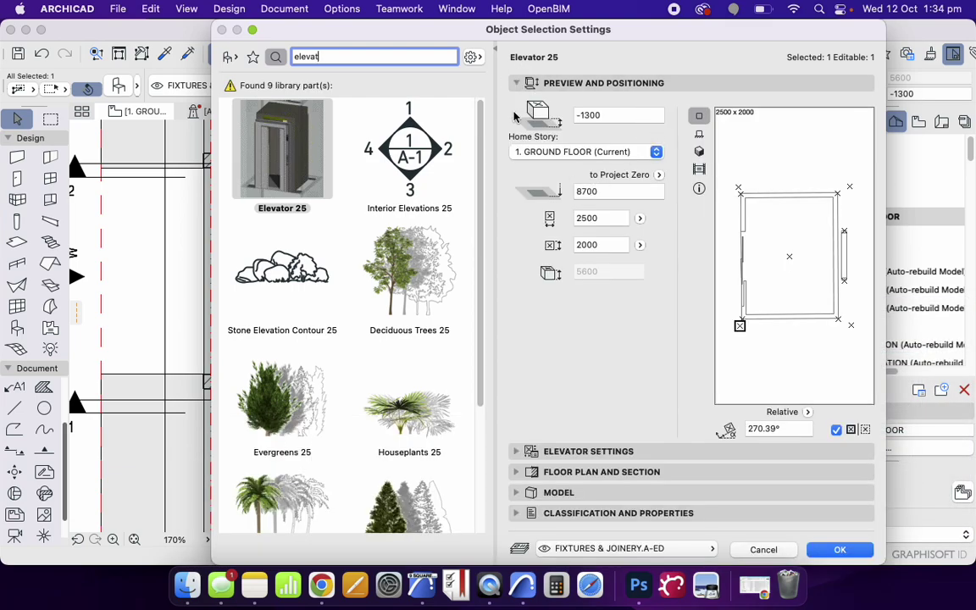
click(562, 451)
click(632, 124)
click(356, 141)
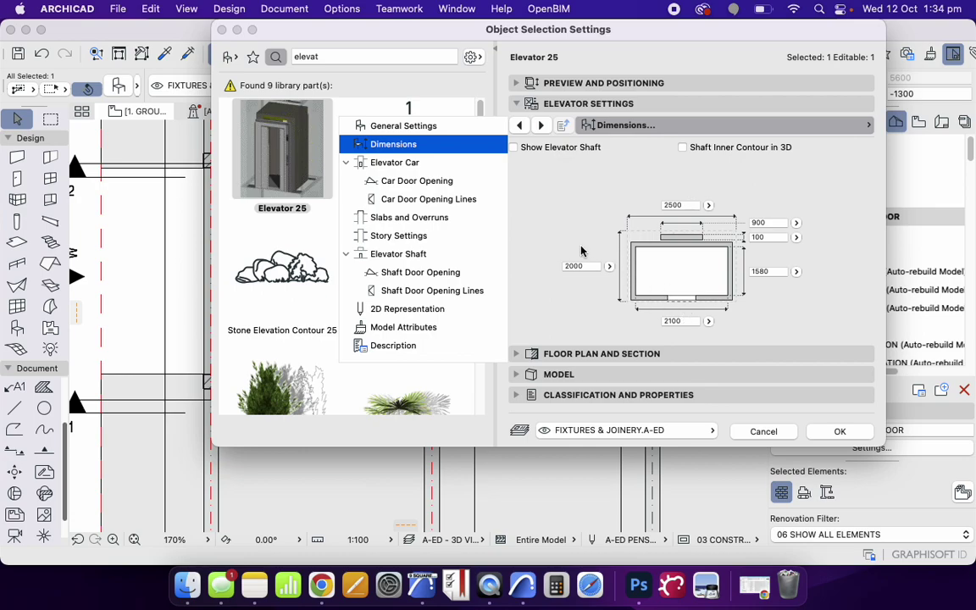
click(759, 400)
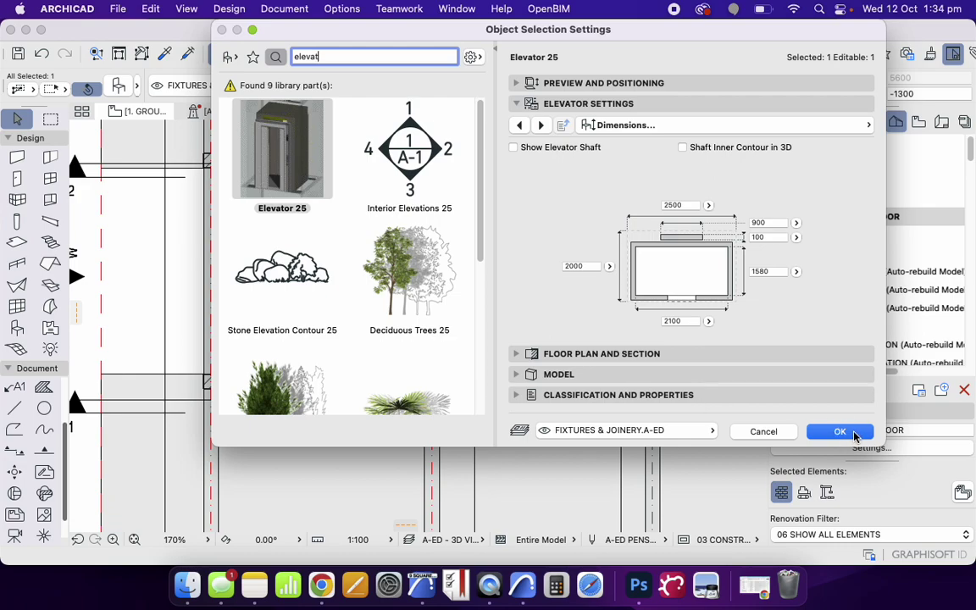
click(839, 431)
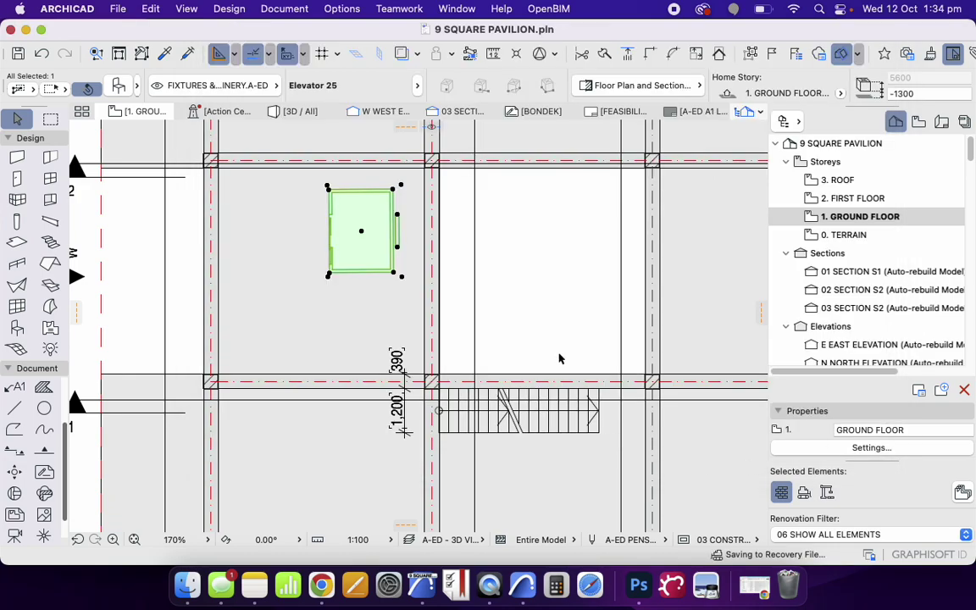
click(345, 273)
click(345, 277)
key(Escape)
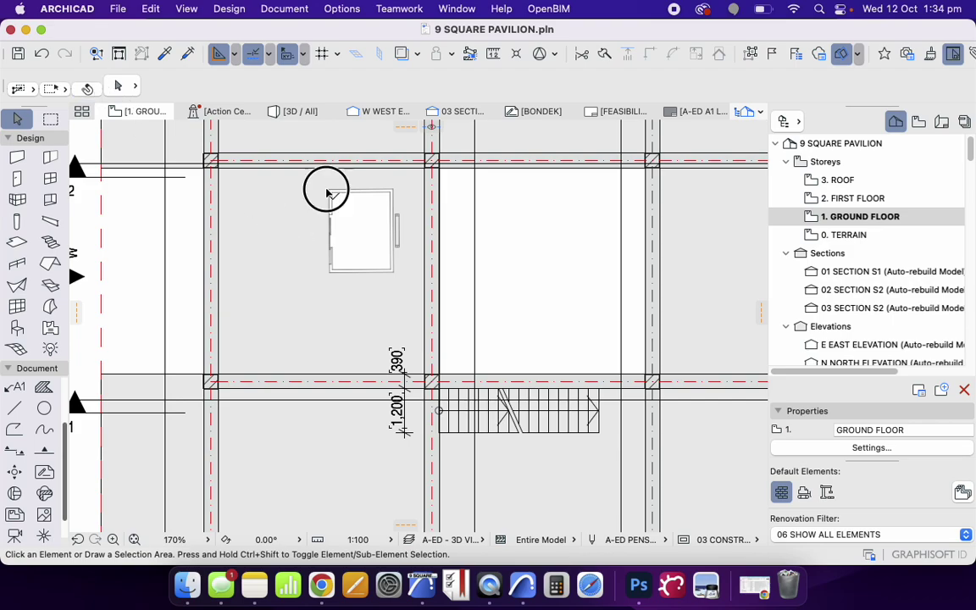
Move the elevator into the central bay and show the First Floor as a trace reference
drag(326, 191, 451, 258)
click(723, 262)
right_click(834, 197)
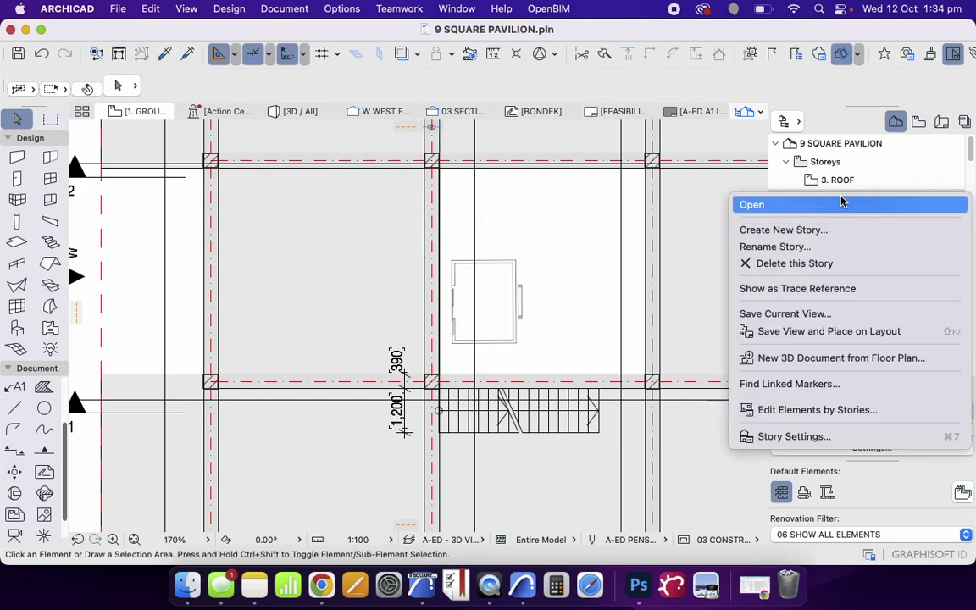
click(847, 289)
Move the elevator against the straight ground floor stair, over the beam between the central columns
drag(521, 265, 525, 383)
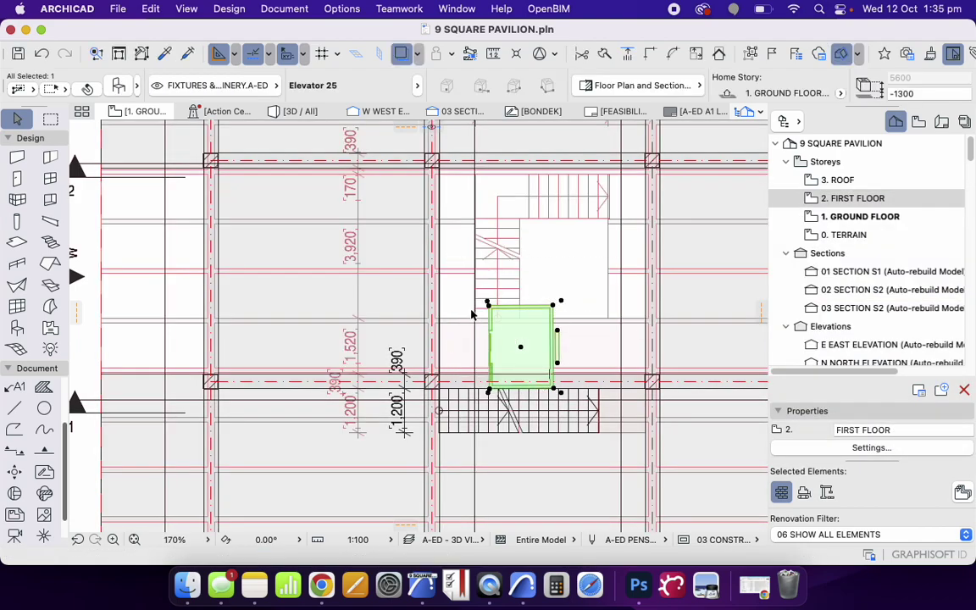
scroll(496, 363, up, 5)
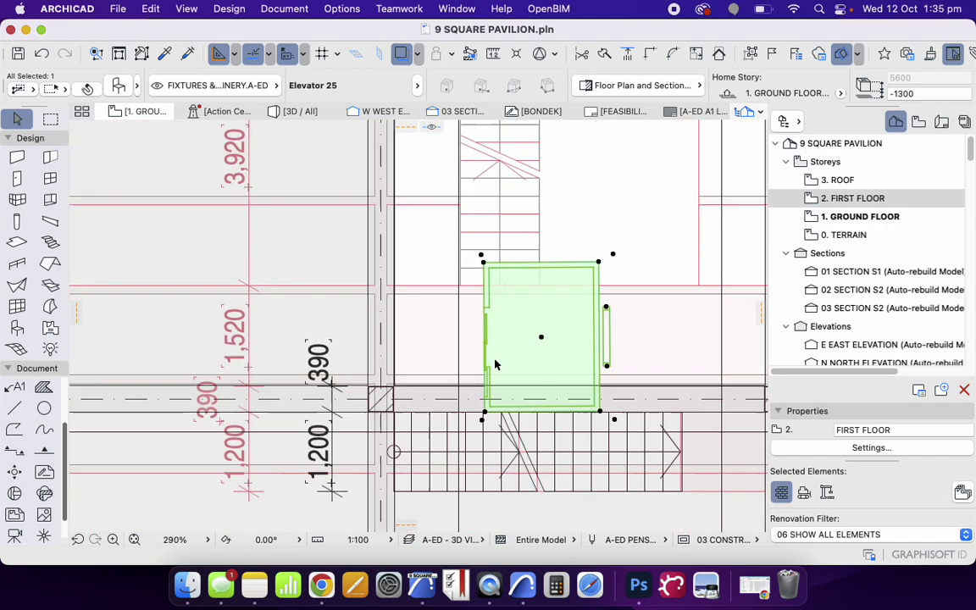
key(Escape)
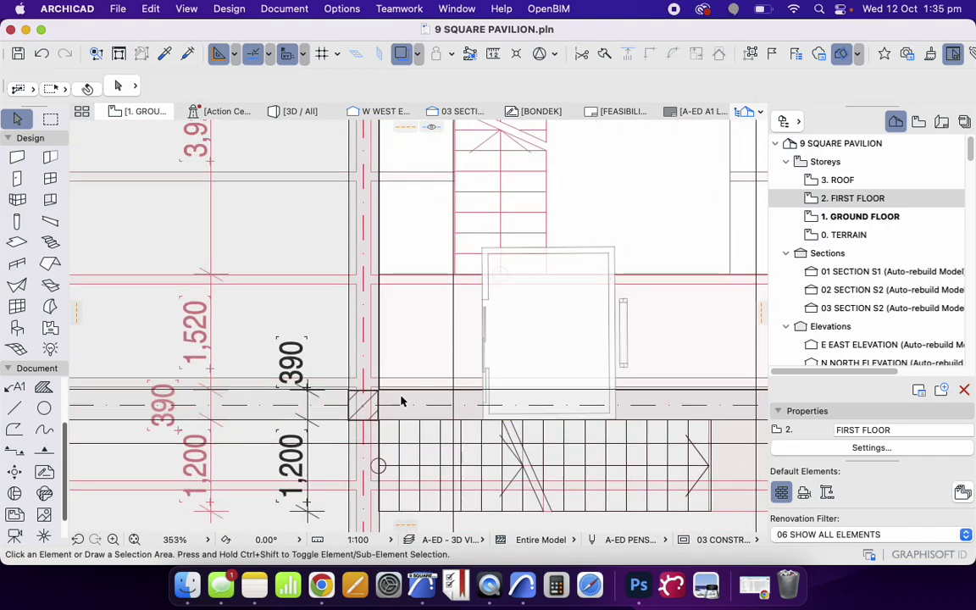
click(14, 407)
scroll(498, 302, down, 5)
key(Escape)
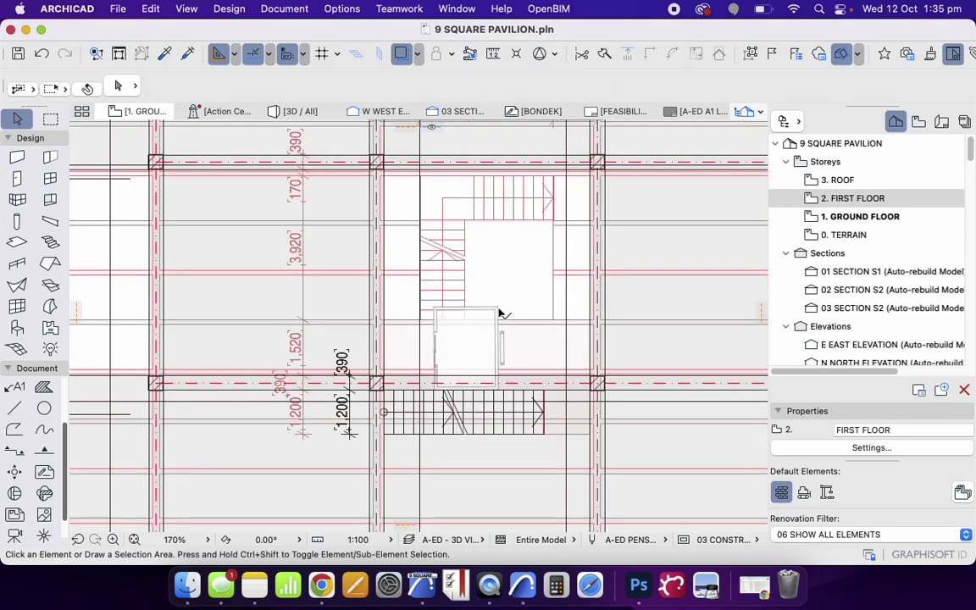
Move the elevator clear of the stairs into the middle-right bay
click(498, 307)
drag(498, 307, 719, 274)
key(Escape)
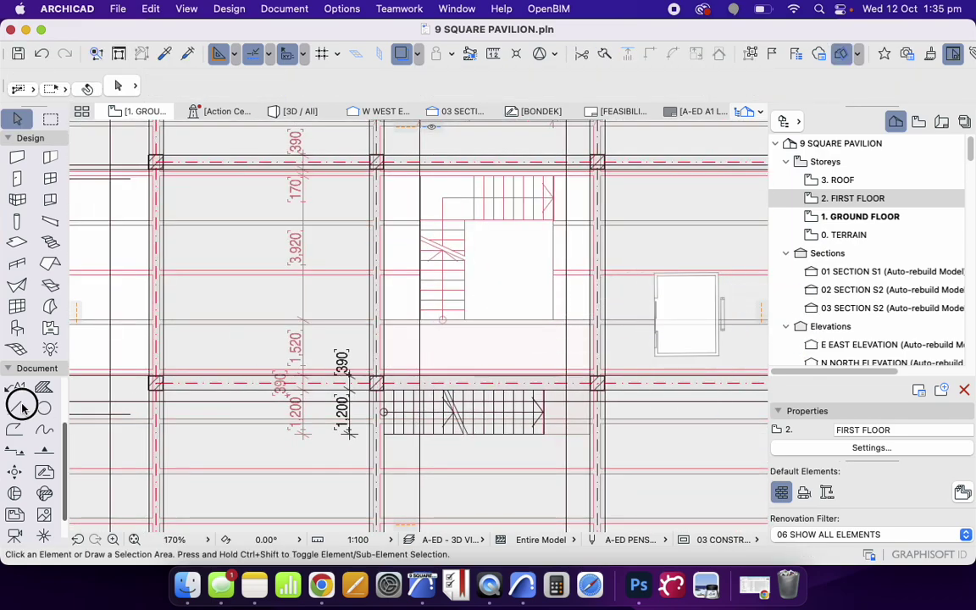
click(14, 408)
scroll(412, 386, up, 4)
click(363, 370)
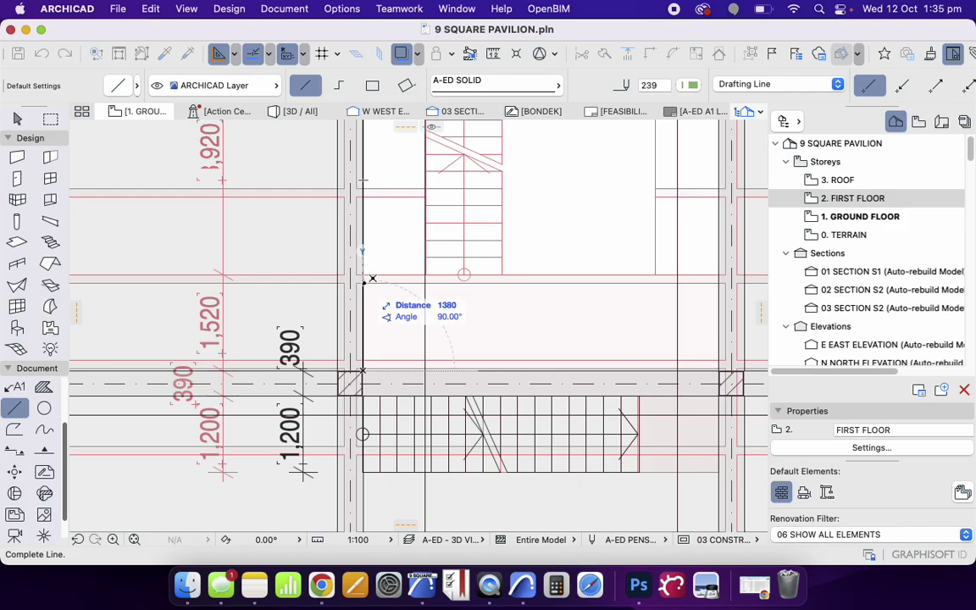
key(Escape)
scroll(383, 345, down, 10)
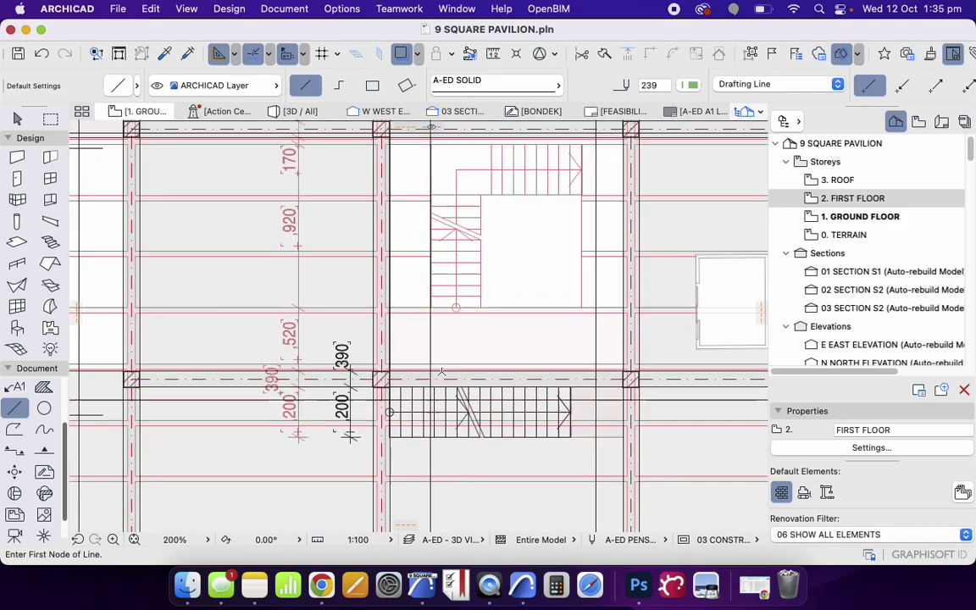
scroll(525, 336, up, 3)
scroll(500, 313, up, 1)
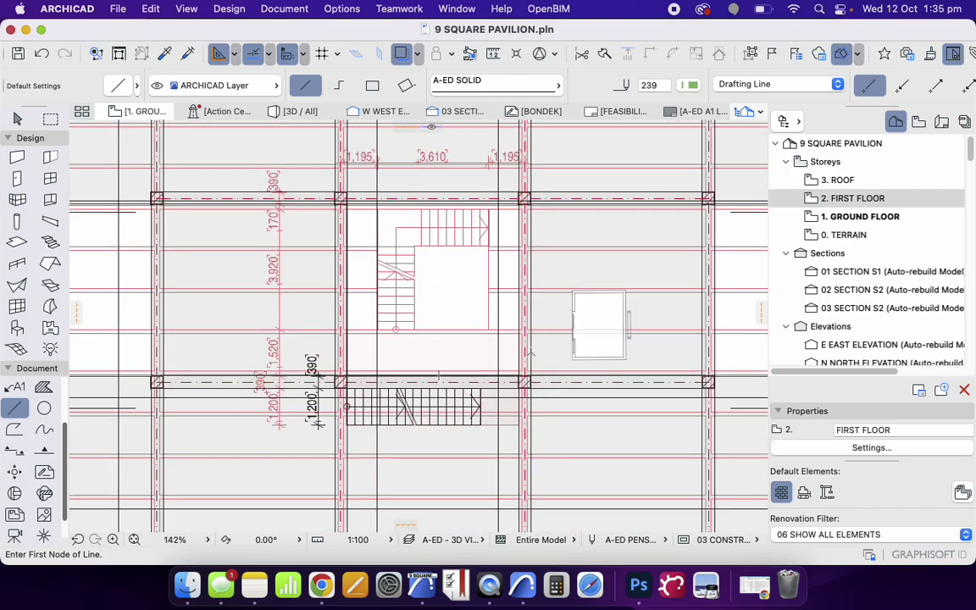
key(Escape)
Move the elevator into the opening enclosed by the first floor stair in the central bay and deselect it
drag(628, 295, 472, 255)
click(496, 355)
scroll(499, 313, down, 4)
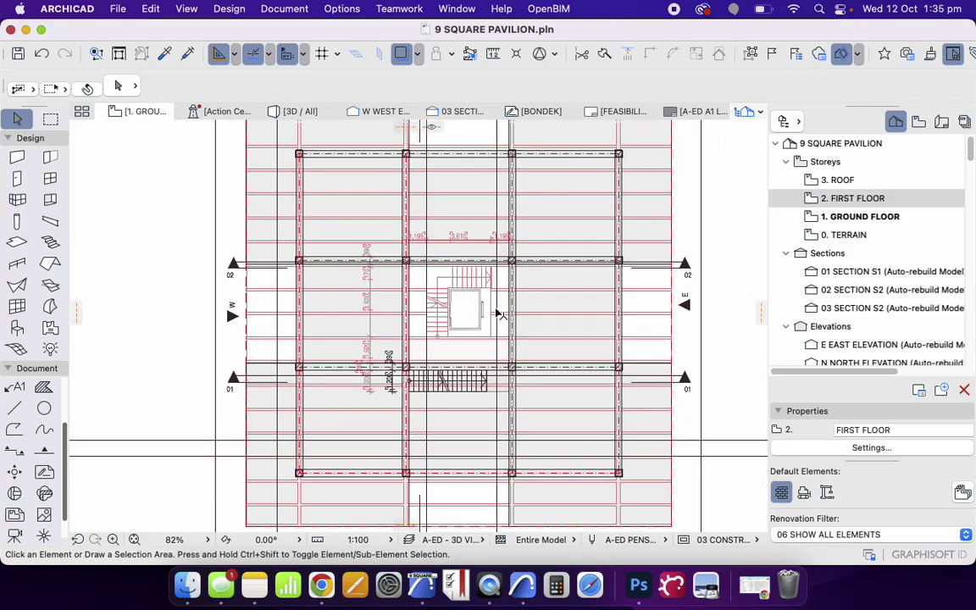
Move the elevator from the central bay into the lower-left bay of the pavilion grid
drag(474, 322, 410, 400)
scroll(392, 366, down, 4)
scroll(374, 373, up, 4)
scroll(405, 382, up, 4)
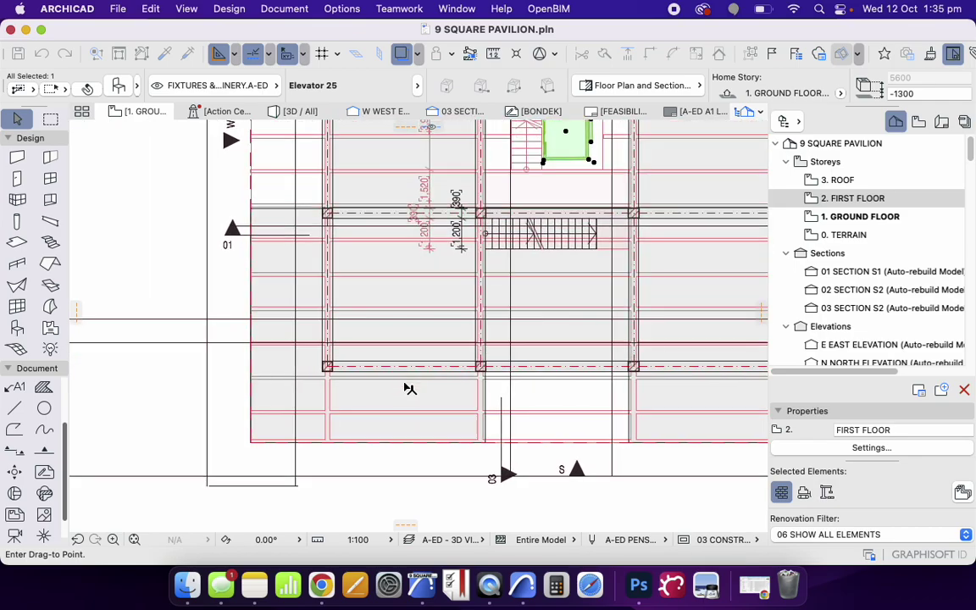
click(398, 336)
scroll(383, 326, up, 3)
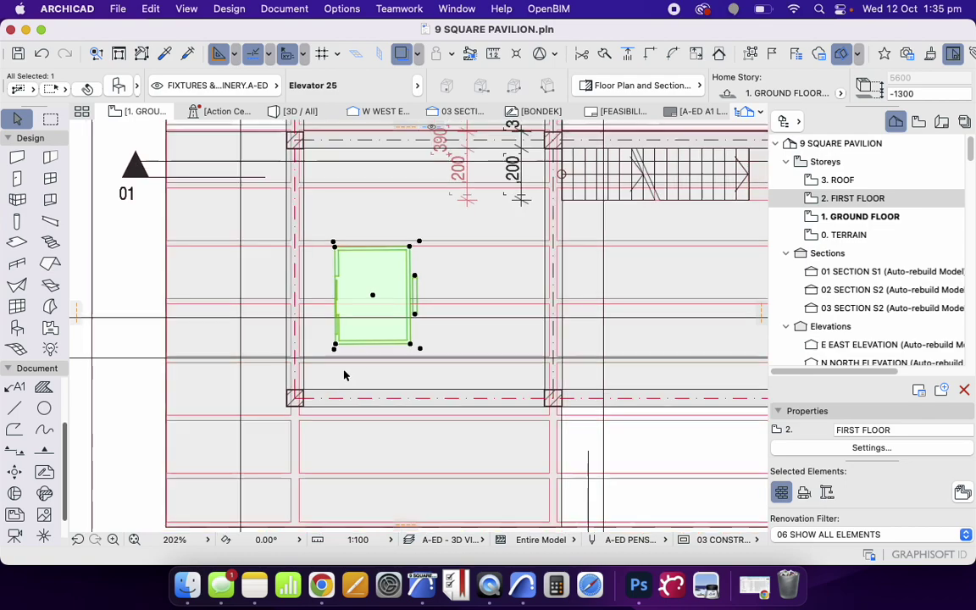
Rotate the elevator about 90° clockwise from a vertical reference around its centre, and undo the rotation
scroll(468, 336, down, 6)
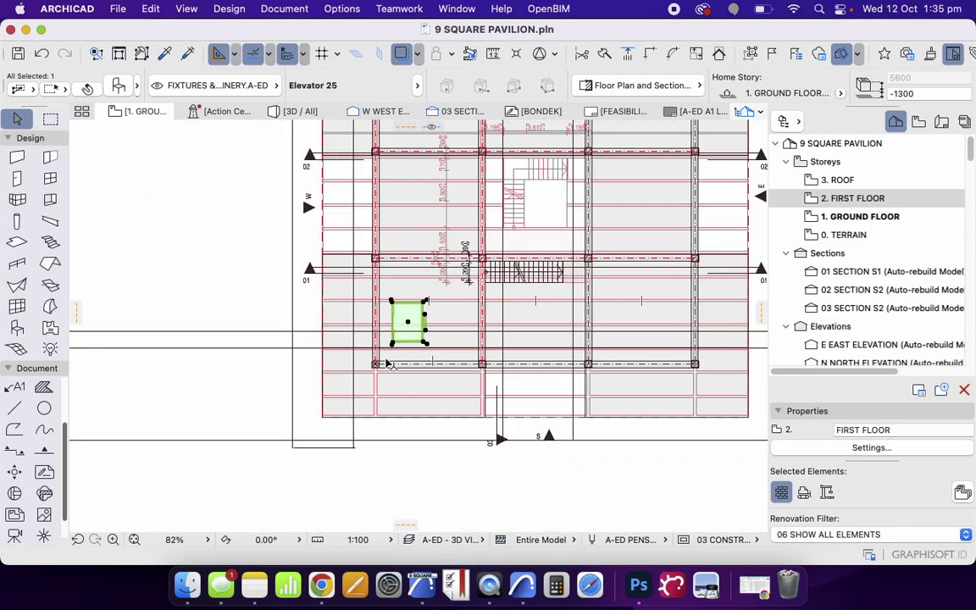
scroll(386, 360, up, 4)
scroll(396, 364, up, 2)
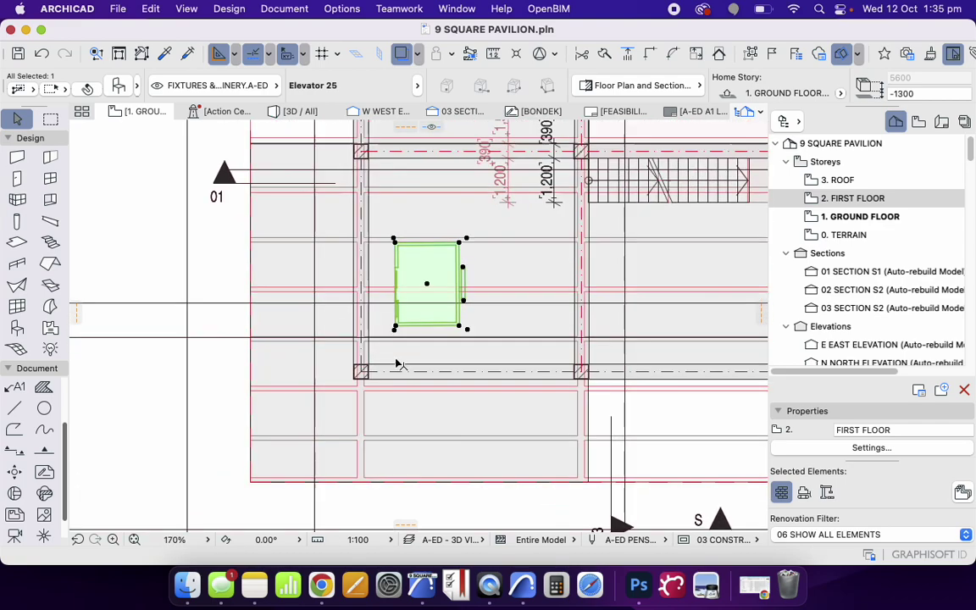
right_click(115, 212)
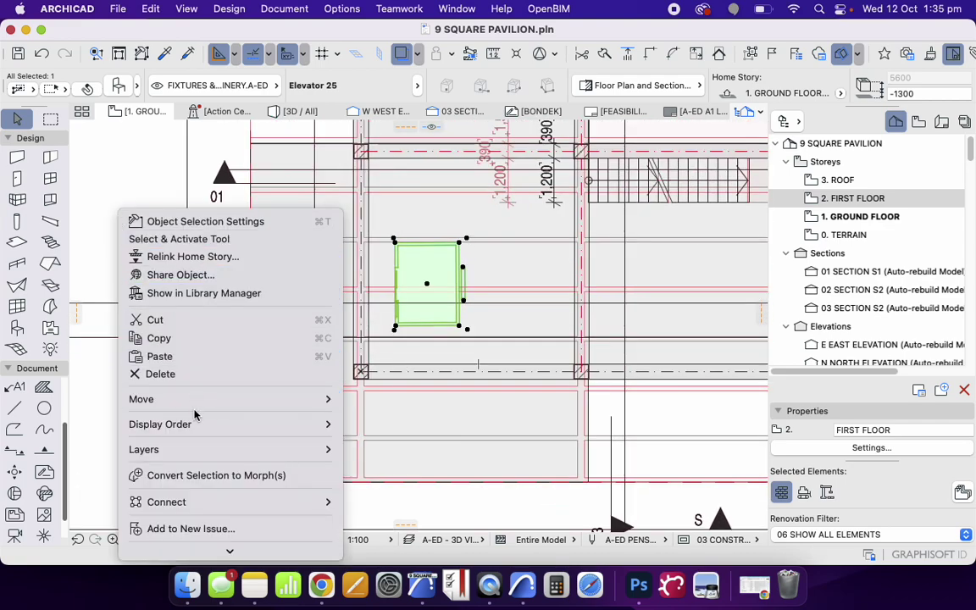
mouse_move(195, 399)
click(398, 386)
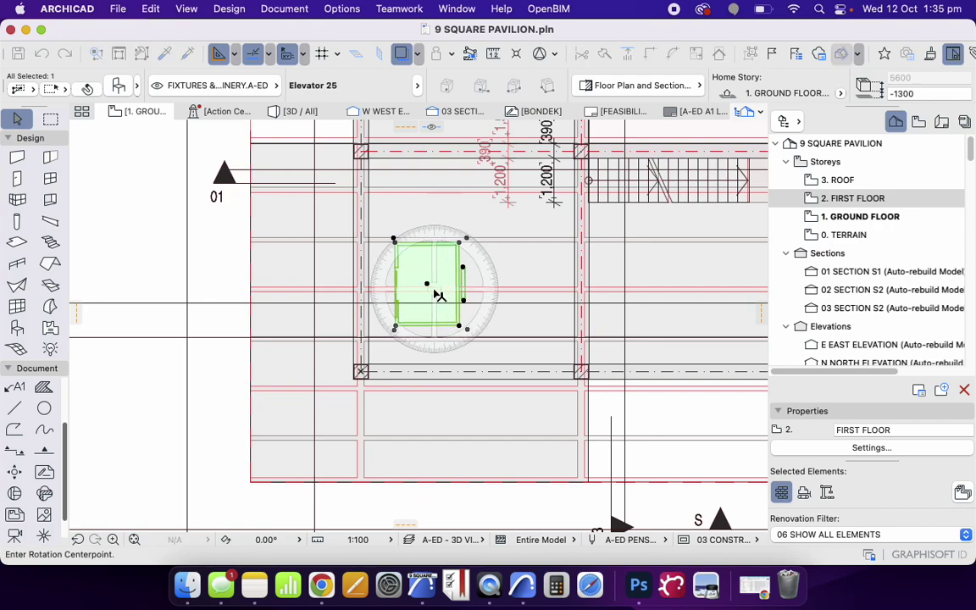
click(427, 217)
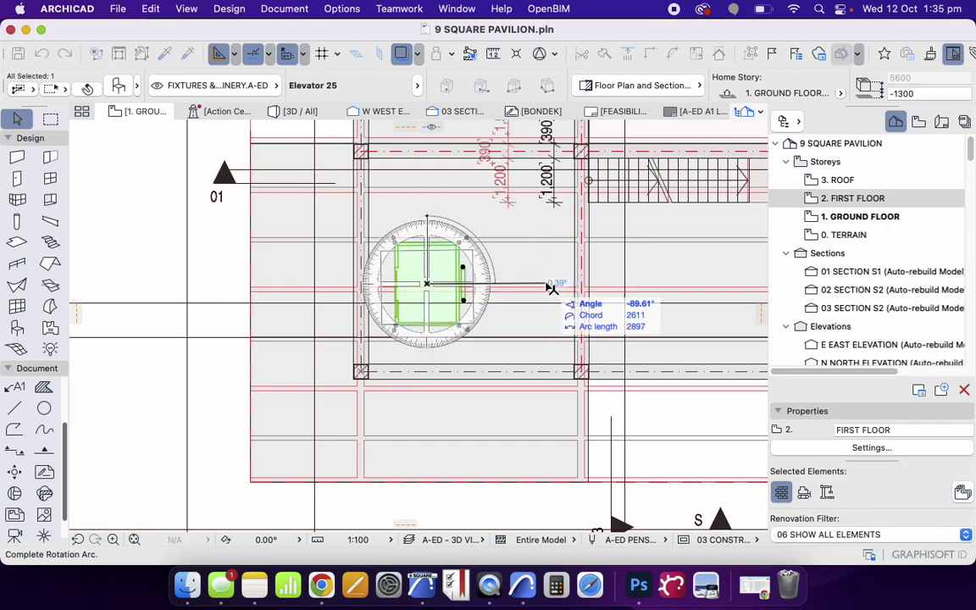
click(557, 289)
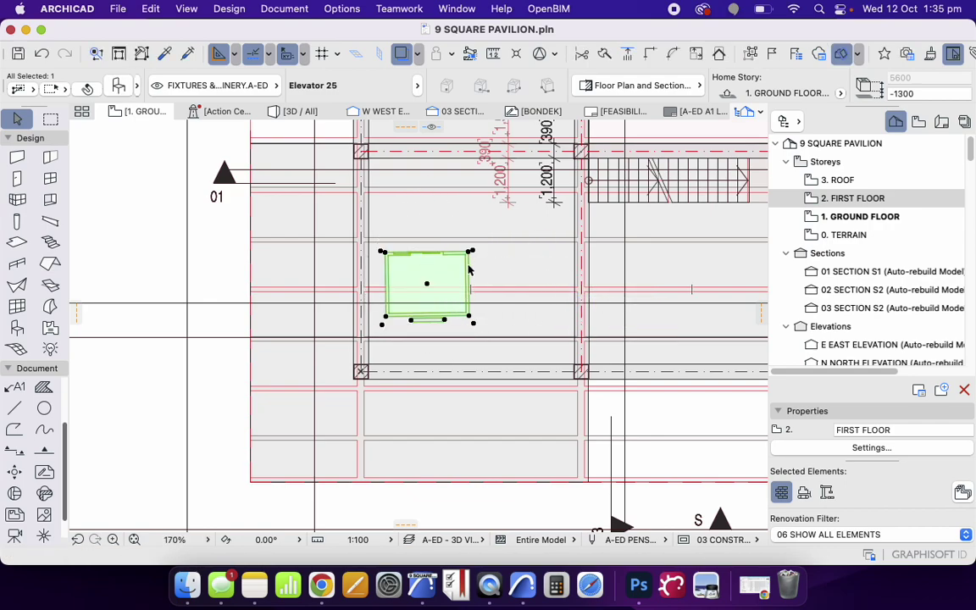
key(super+z)
Rotate the elevator about 90° clockwise around its centre, using a horizontal reference arm
right_click(125, 230)
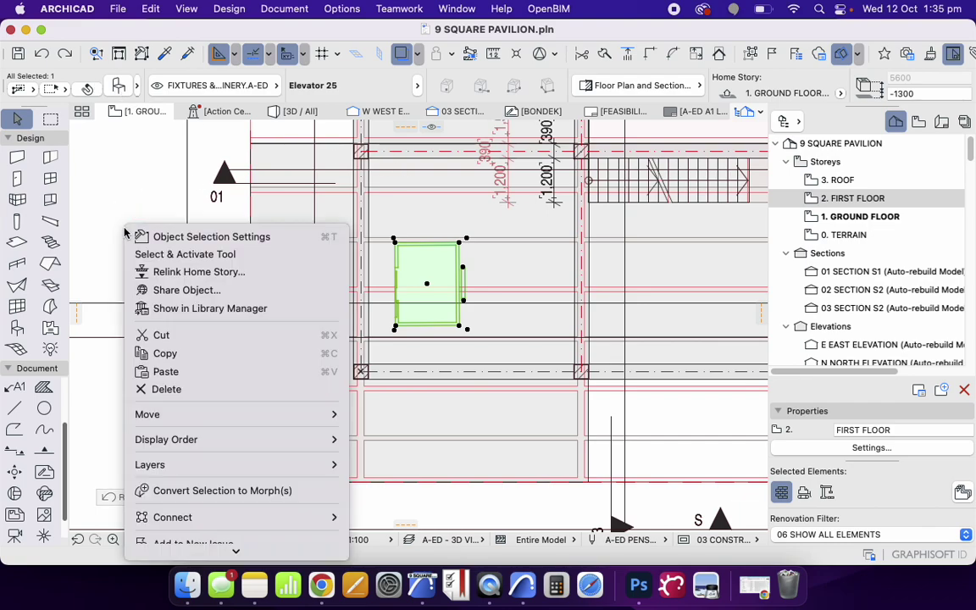
mouse_move(212, 414)
click(400, 385)
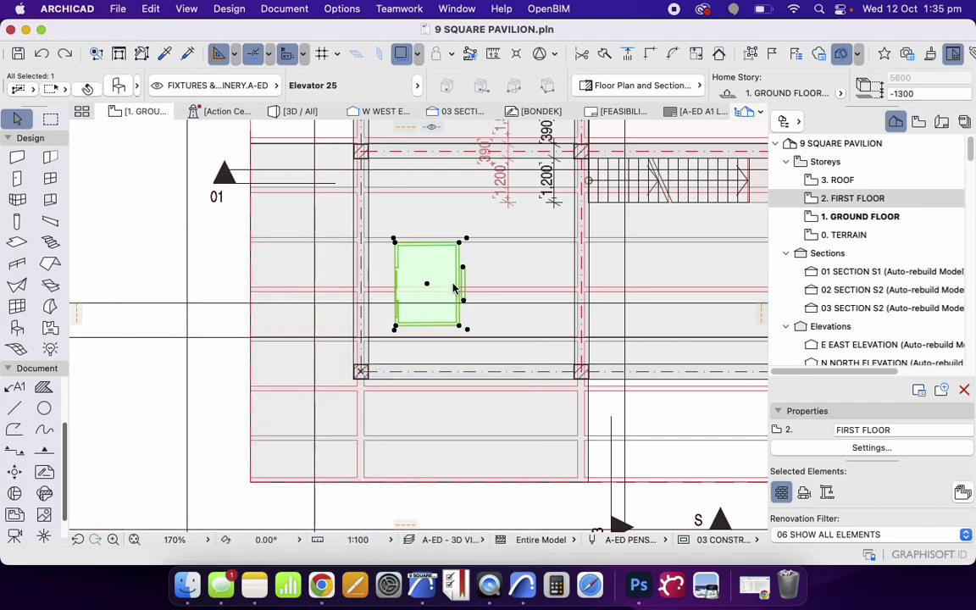
click(427, 284)
click(511, 284)
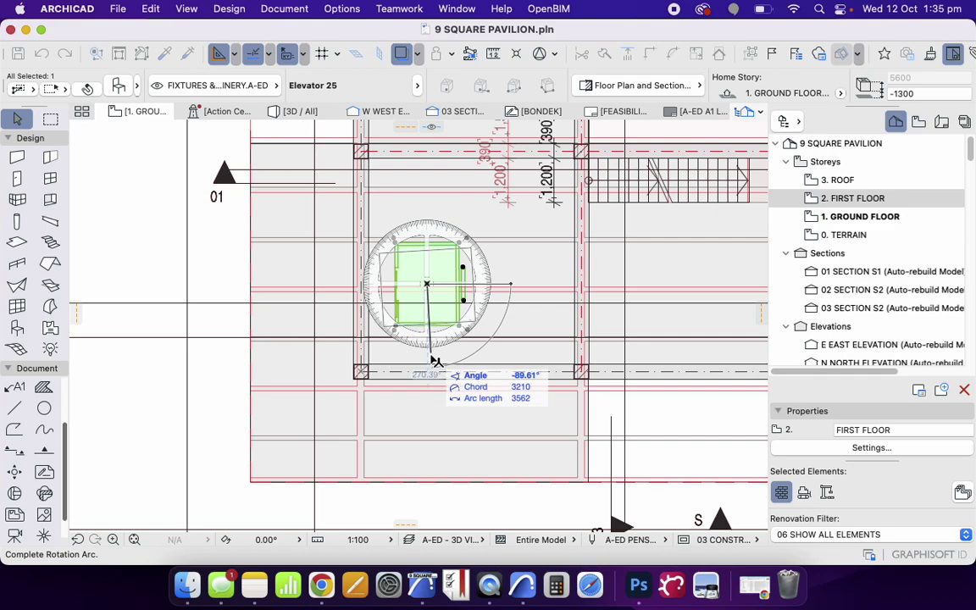
click(433, 364)
Stretch the elevator by its upper-right corner to about 1681 × 1726 mm
scroll(448, 274, up, 3)
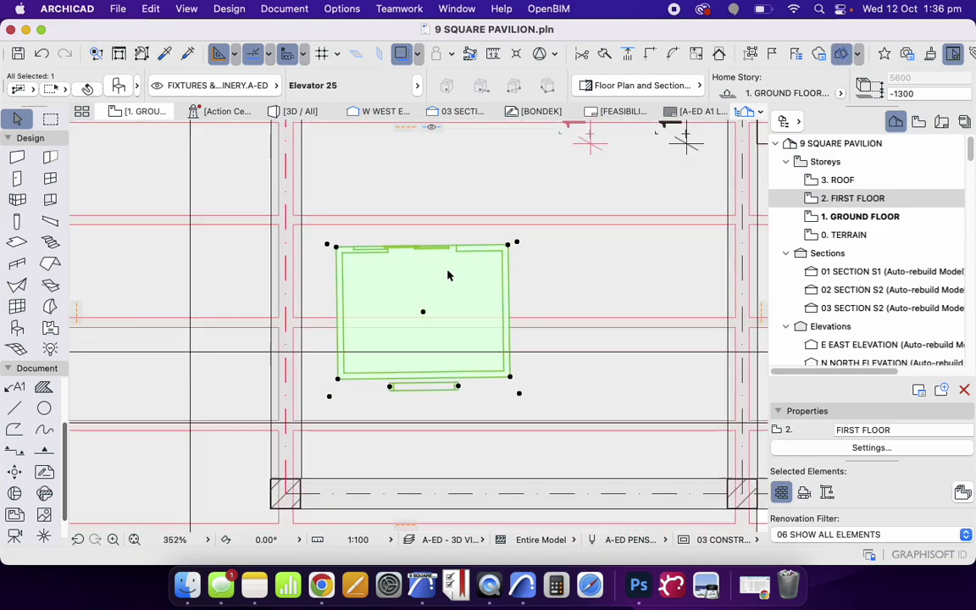
click(510, 246)
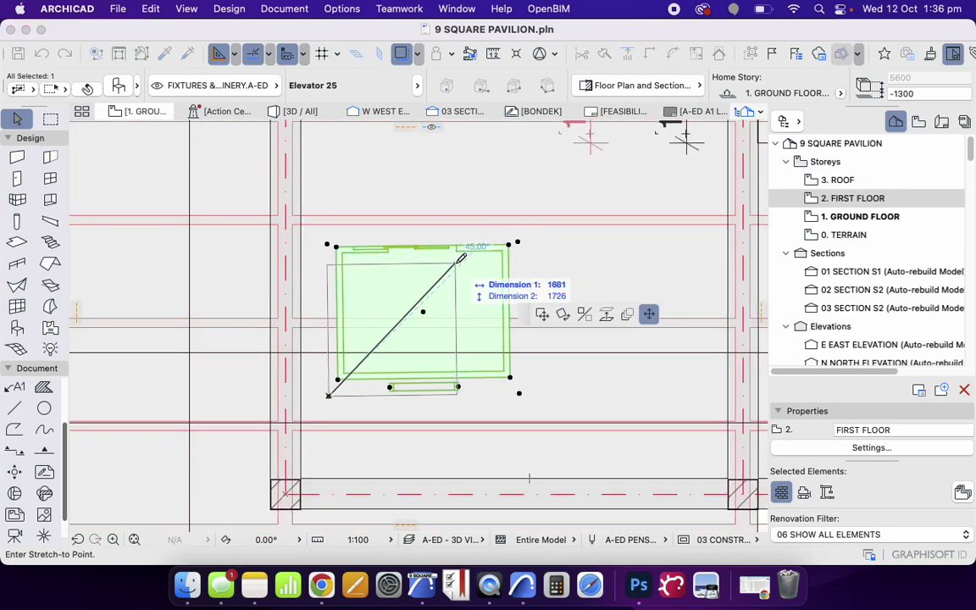
click(455, 266)
Set the elevator's rotation angle to 180° in its object settings and deselect it
click(117, 86)
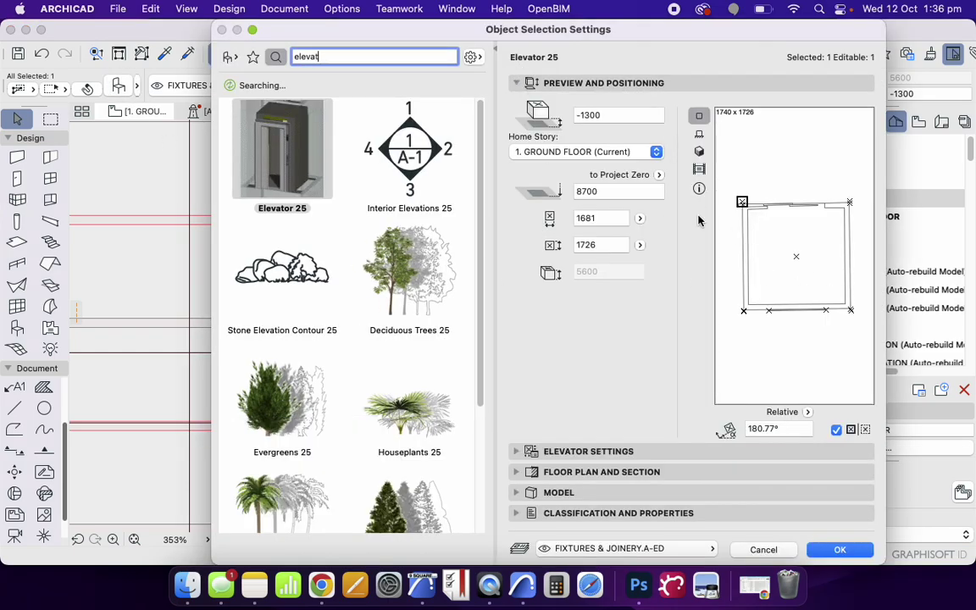
click(779, 427)
text(180)
key(Return)
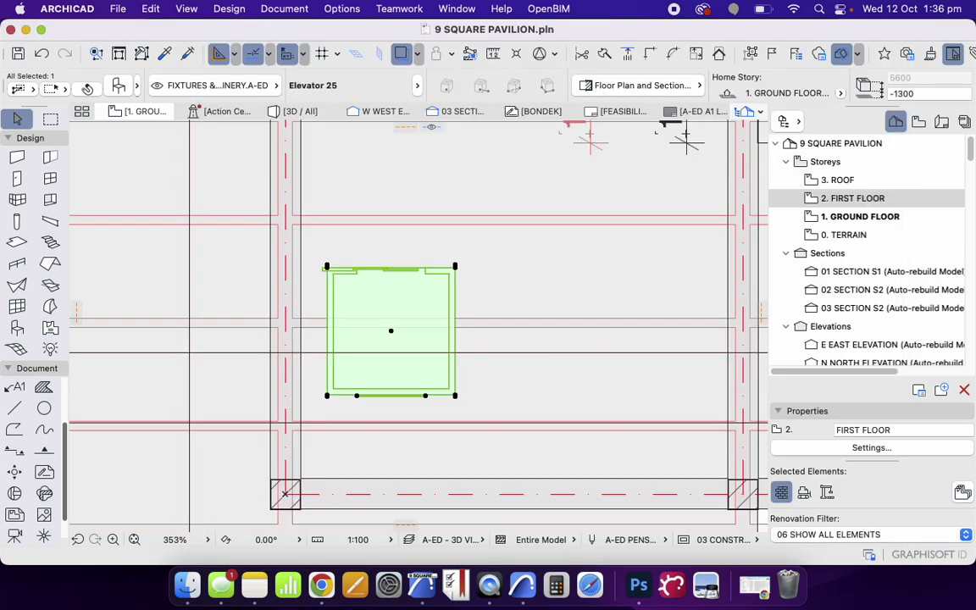
click(386, 348)
scroll(385, 268, down, 5)
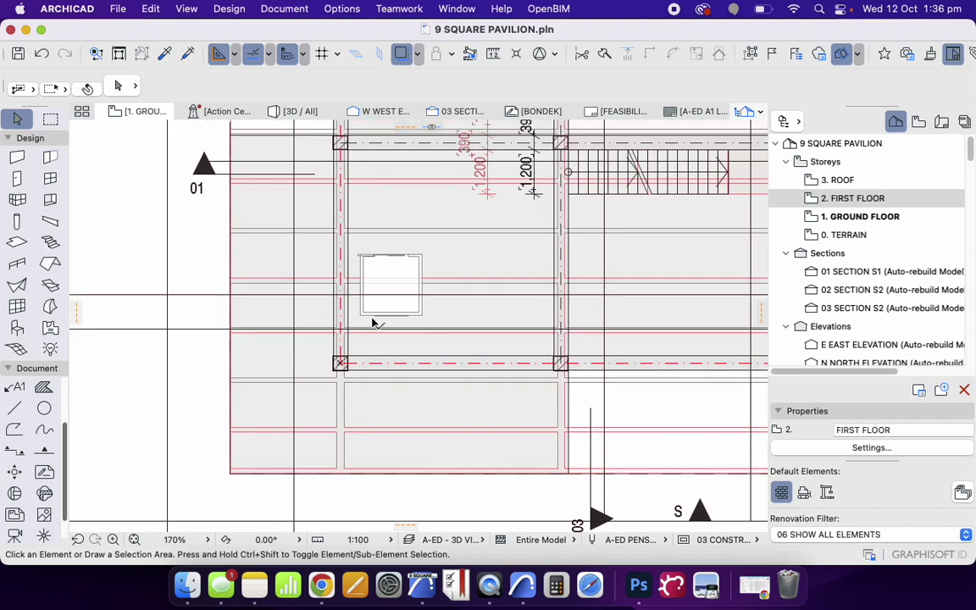
Stretch the elevator by its lower-left corner to about 1540 × 1148 mm
click(372, 322)
scroll(364, 320, up, 5)
drag(363, 320, 358, 255)
click(358, 256)
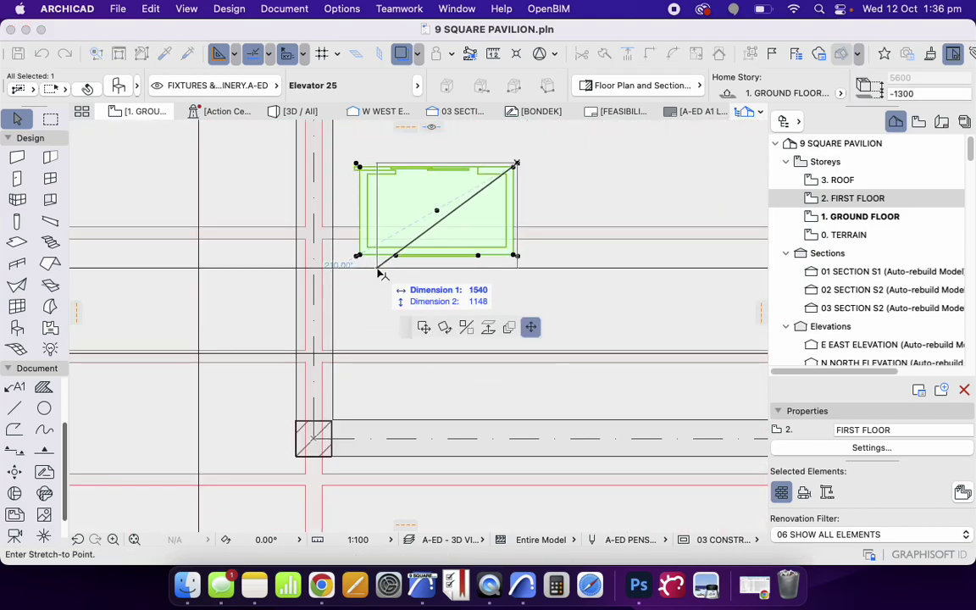
click(377, 270)
key(Escape)
Move the elevator by its lower-left corner onto the inner corner of the bay's bottom-left column, and deselect it
click(378, 271)
click(377, 268)
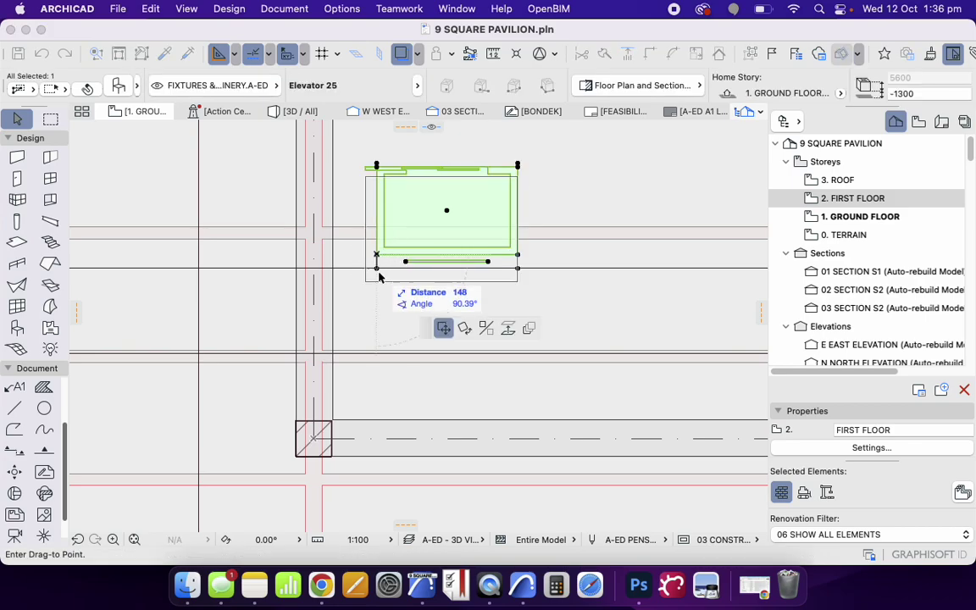
key(Escape)
click(376, 268)
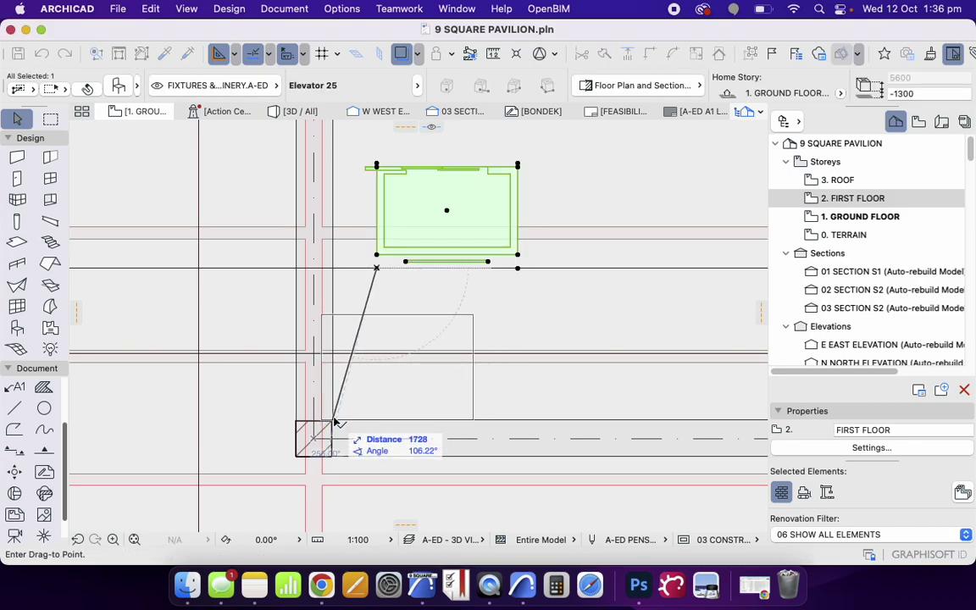
click(332, 420)
scroll(460, 371, up, 2)
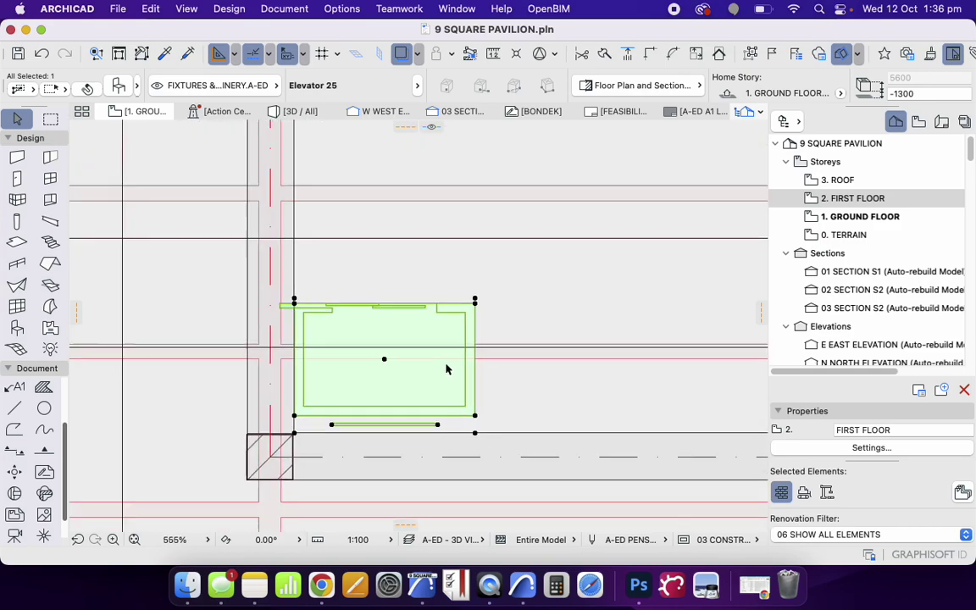
scroll(446, 369, down, 3)
key(Escape)
Draw a 2000 mm vertical reference line up from the inner edge of the lower beam, beside the elevator
click(16, 408)
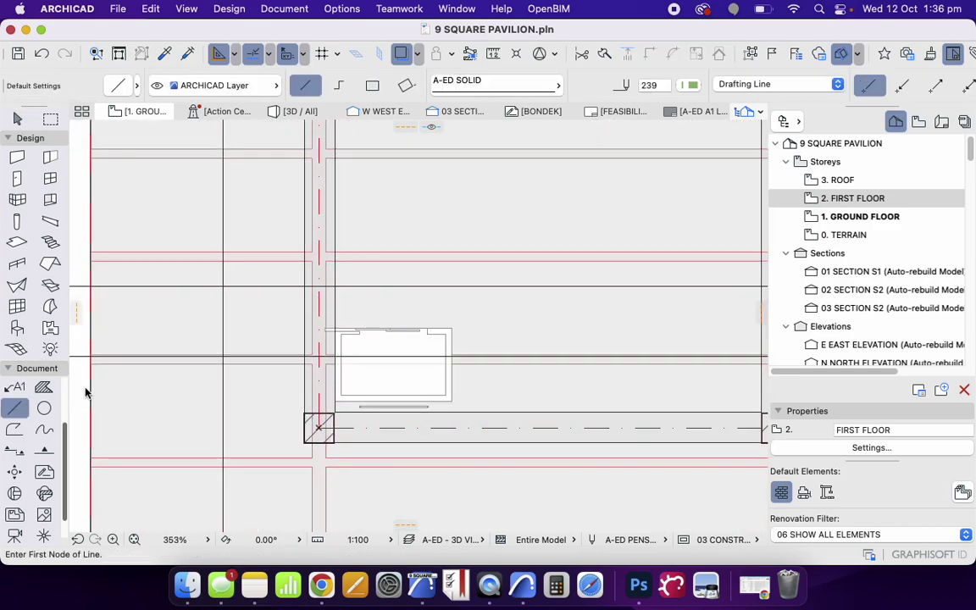
click(481, 412)
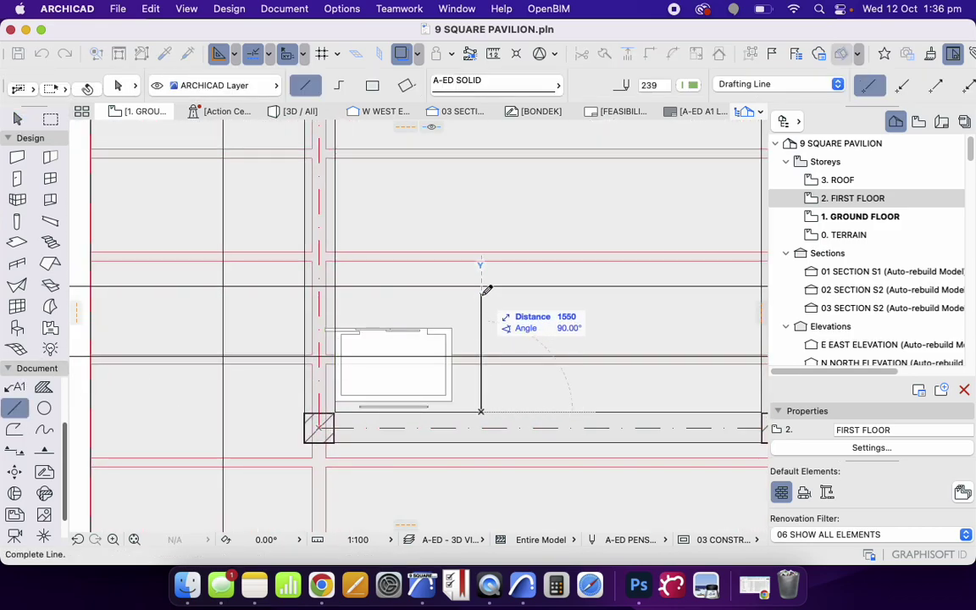
key(Tab)
text(20)
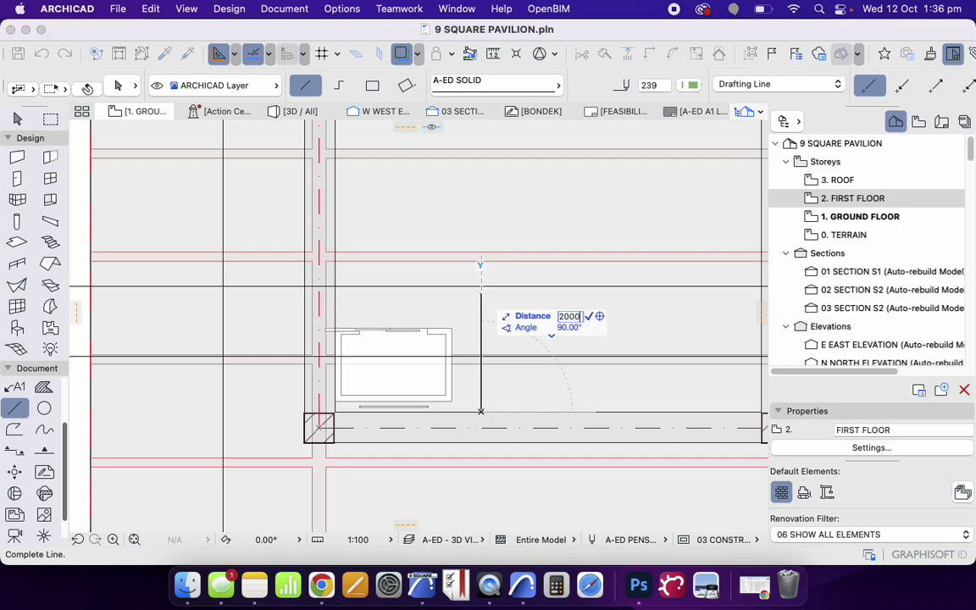
key(Return)
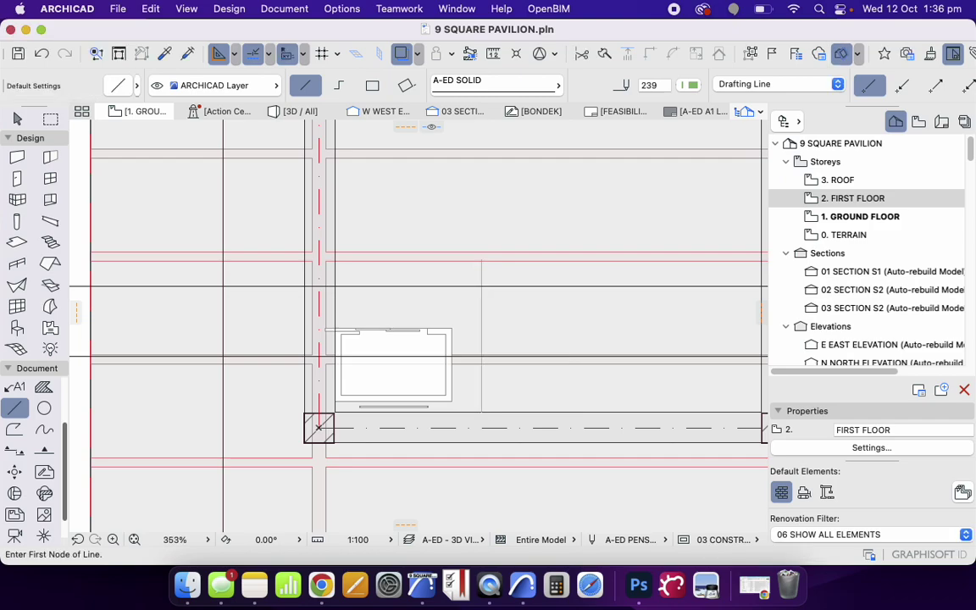
click(335, 256)
key(Escape)
key(Escape)
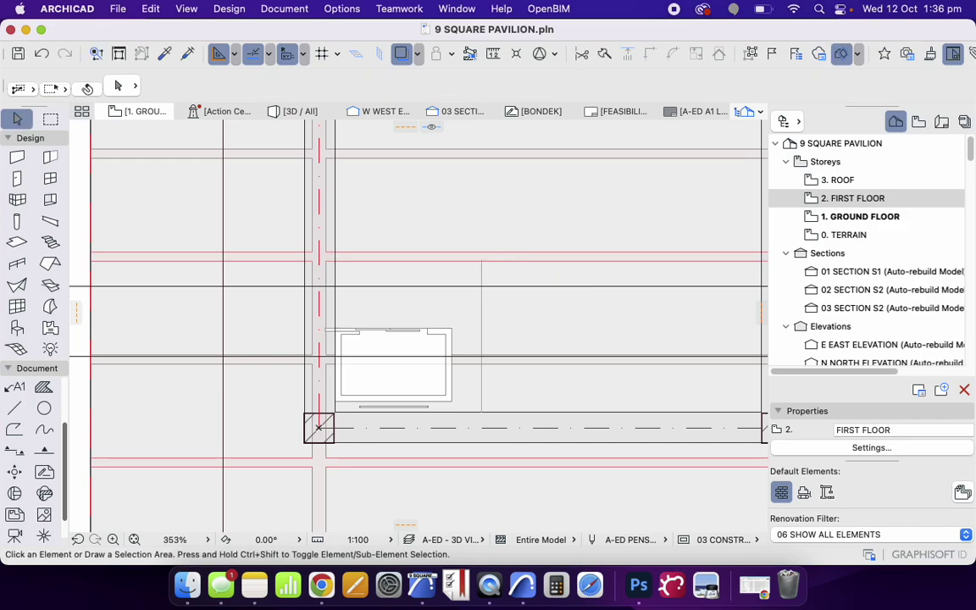
Stretch the elevator's upper-right corner to the top of the reference line, at about 1920 × 1980 mm
click(393, 364)
scroll(457, 326, up, 2)
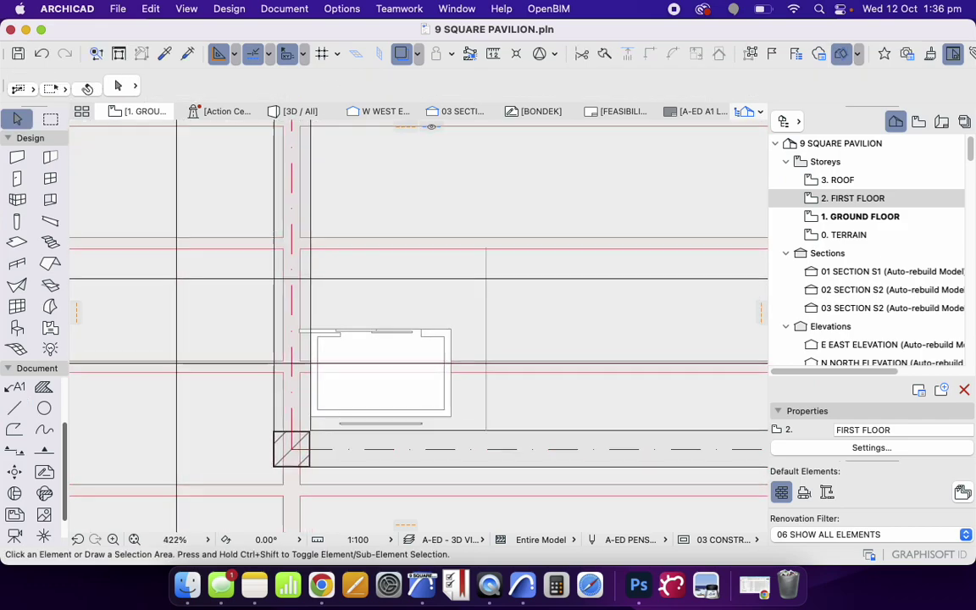
click(451, 329)
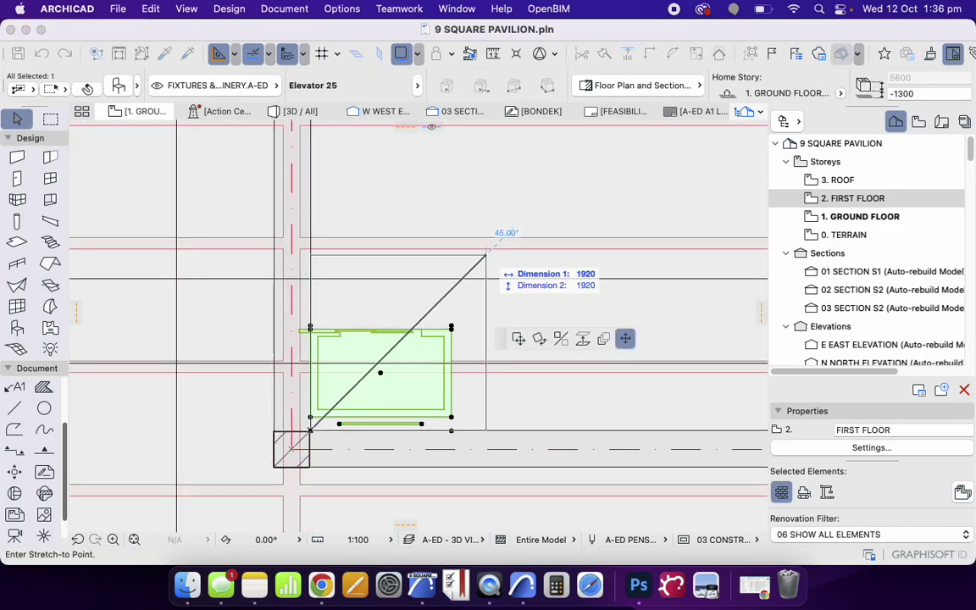
scroll(485, 248, up, 5)
scroll(485, 247, up, 3)
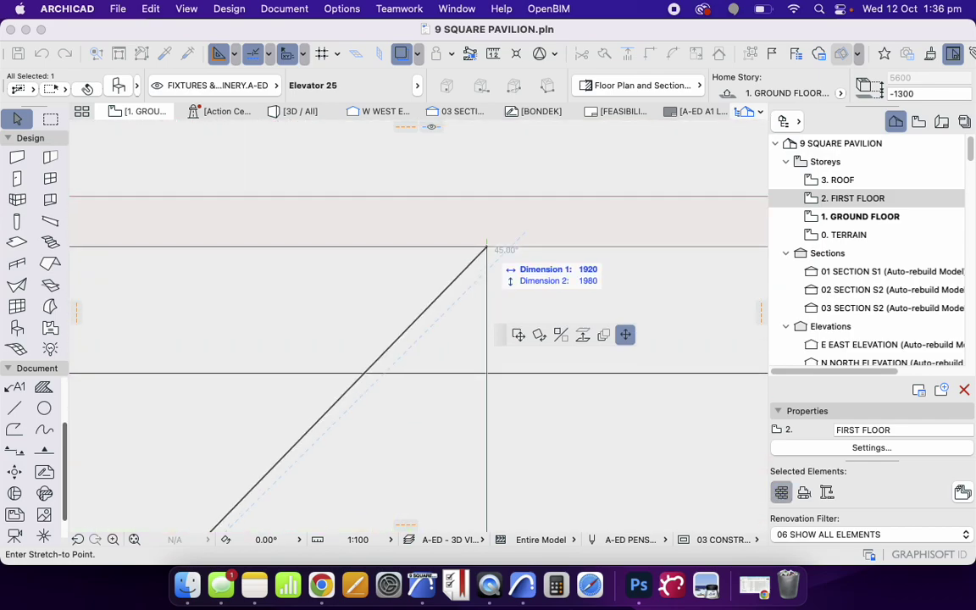
click(486, 245)
key(Escape)
Delete the vertical reference line beside the elevator and reselect the elevator
scroll(490, 243, down, 8)
key(Delete)
click(482, 326)
click(490, 425)
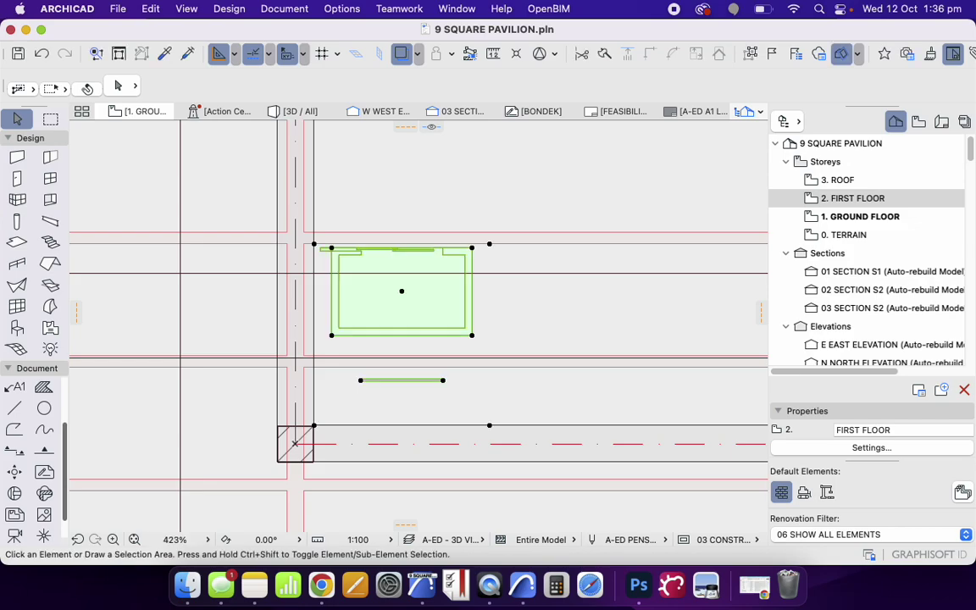
click(331, 336)
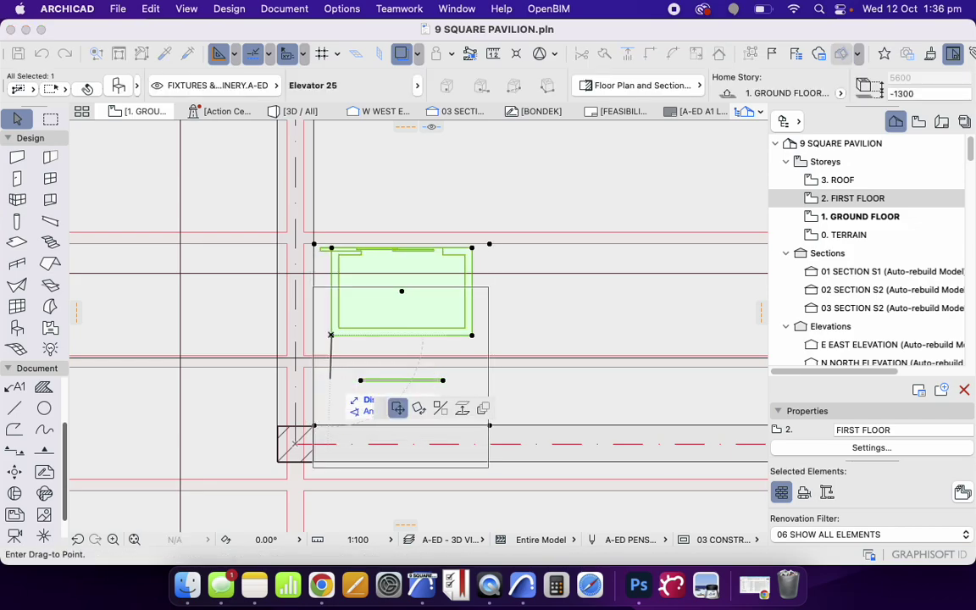
key(Escape)
click(443, 381)
key(Escape)
scroll(417, 374, down, 2)
scroll(492, 331, up, 4)
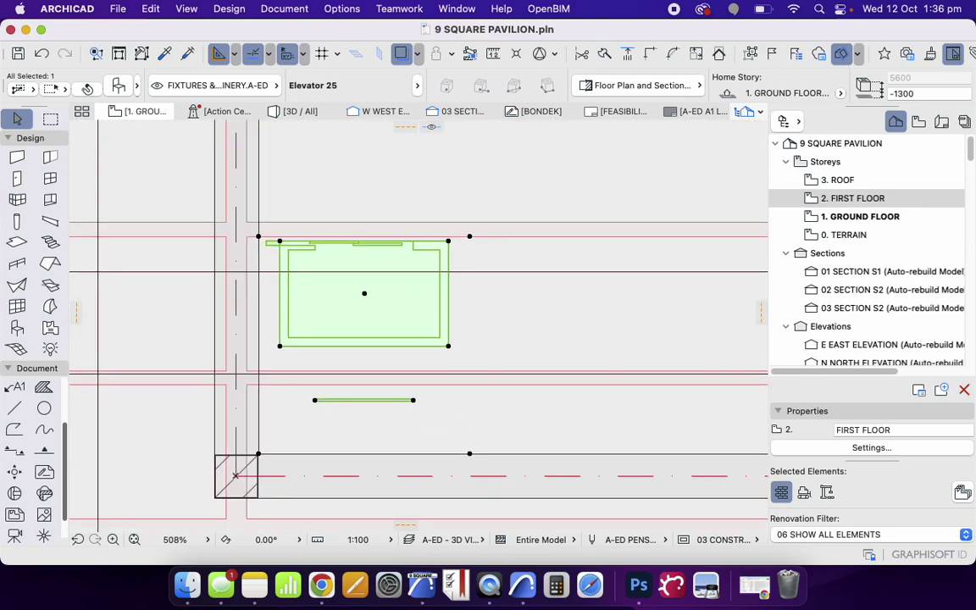
Set the elevator's inner cabin depth to 1500 mm in its dimension settings and deselect it
click(118, 86)
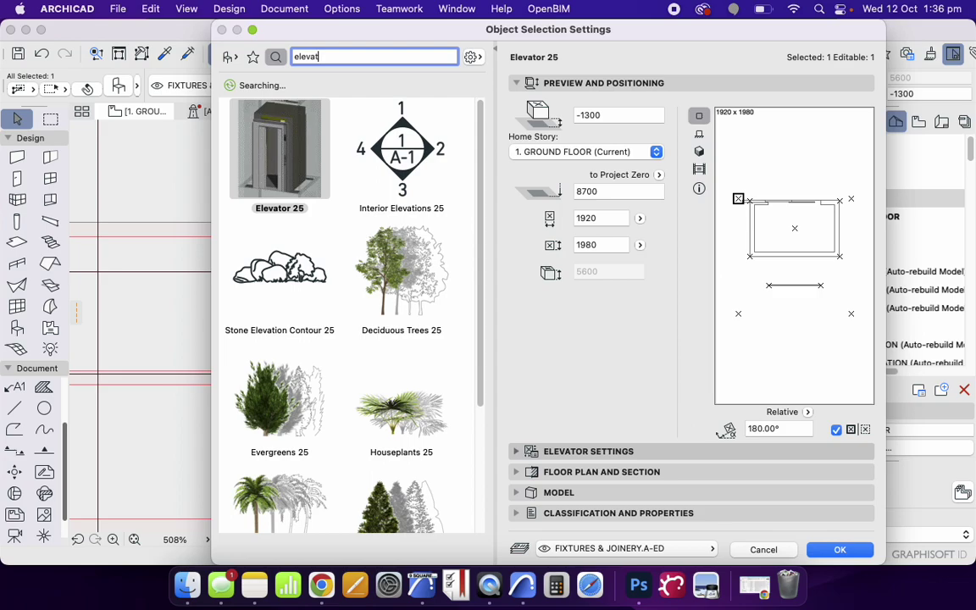
click(587, 451)
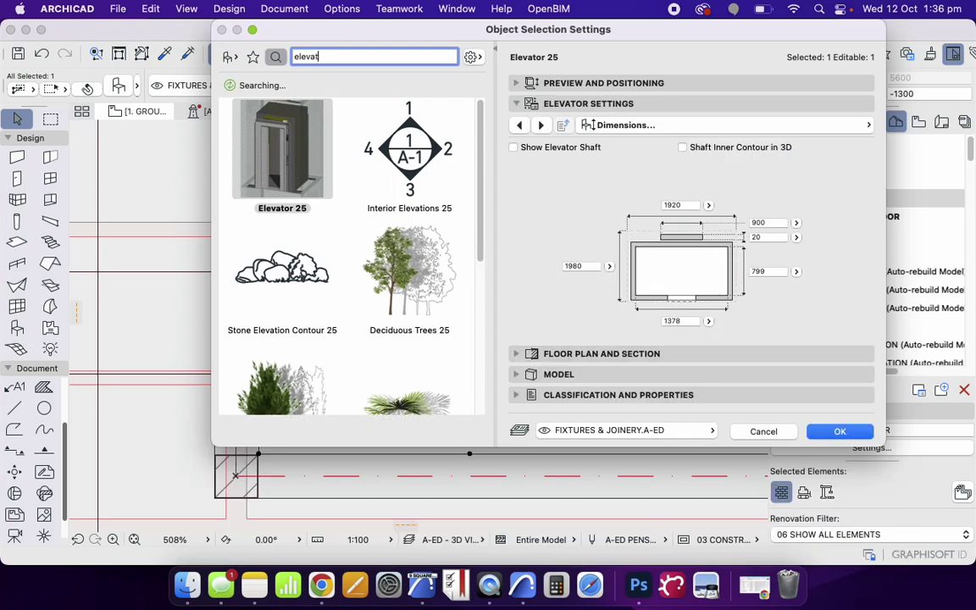
double_click(760, 271)
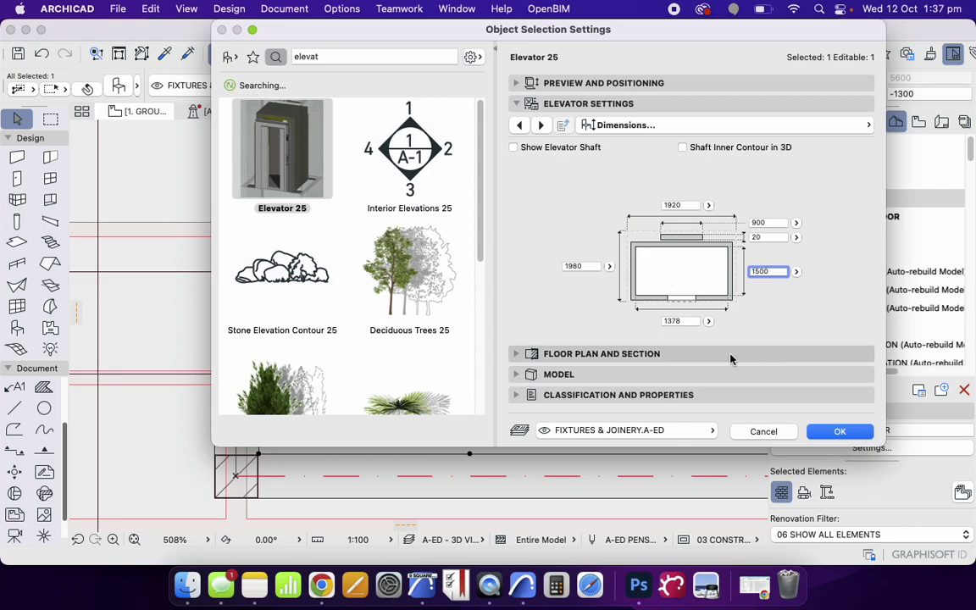
key(Return)
click(840, 433)
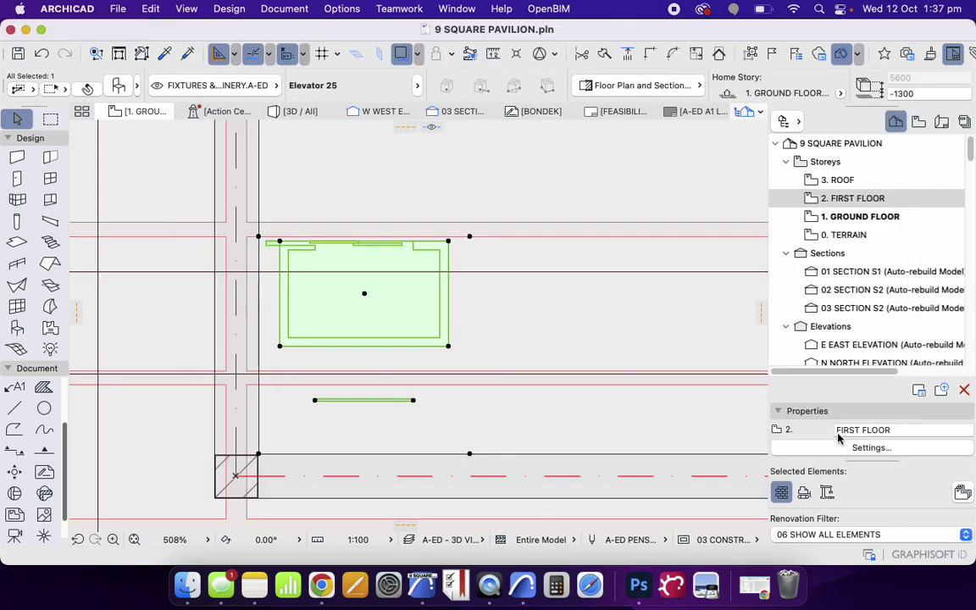
click(462, 320)
scroll(462, 356, down, 5)
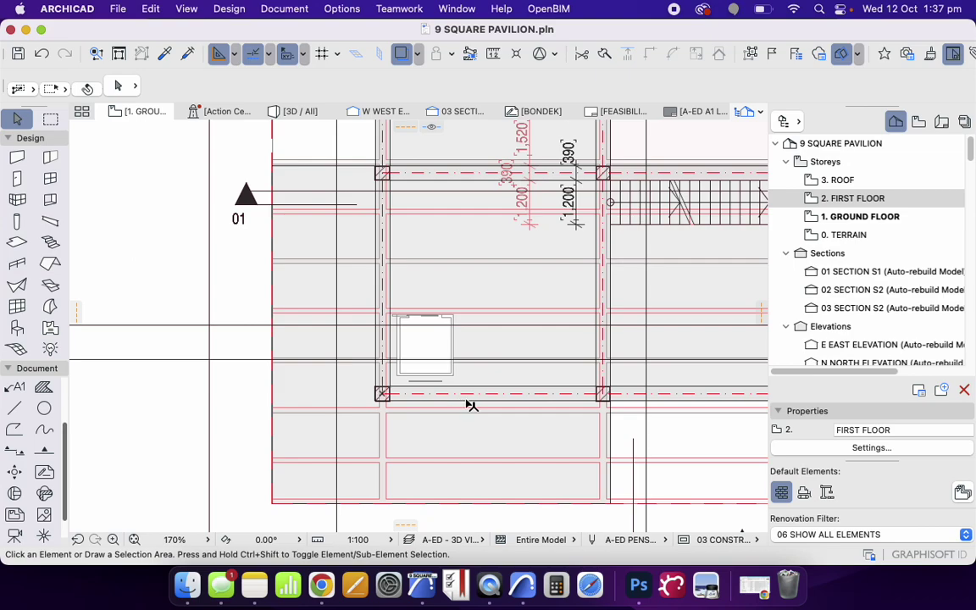
scroll(470, 368, up, 3)
scroll(424, 376, down, 4)
scroll(403, 425, up, 4)
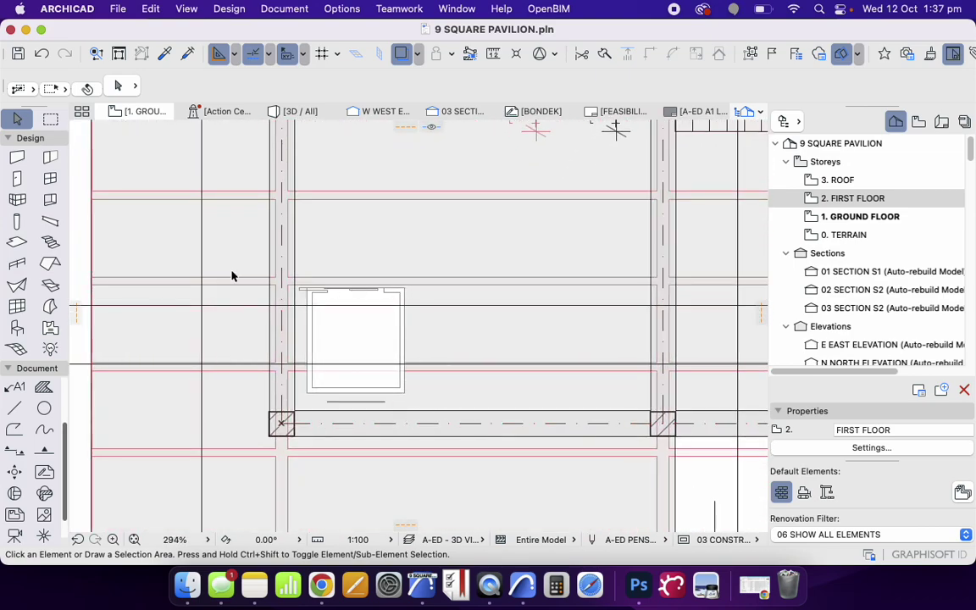
click(408, 295)
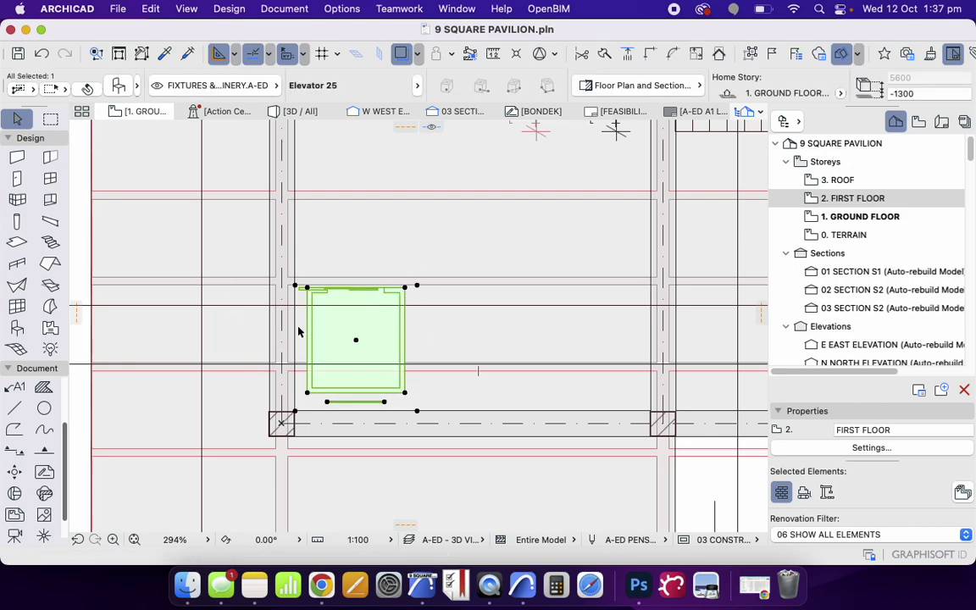
click(298, 331)
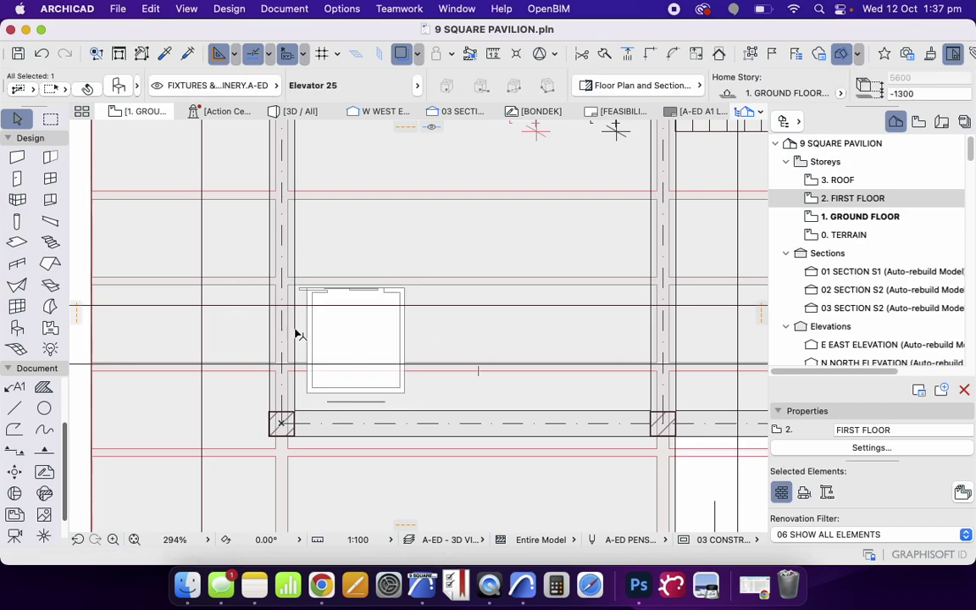
click(17, 158)
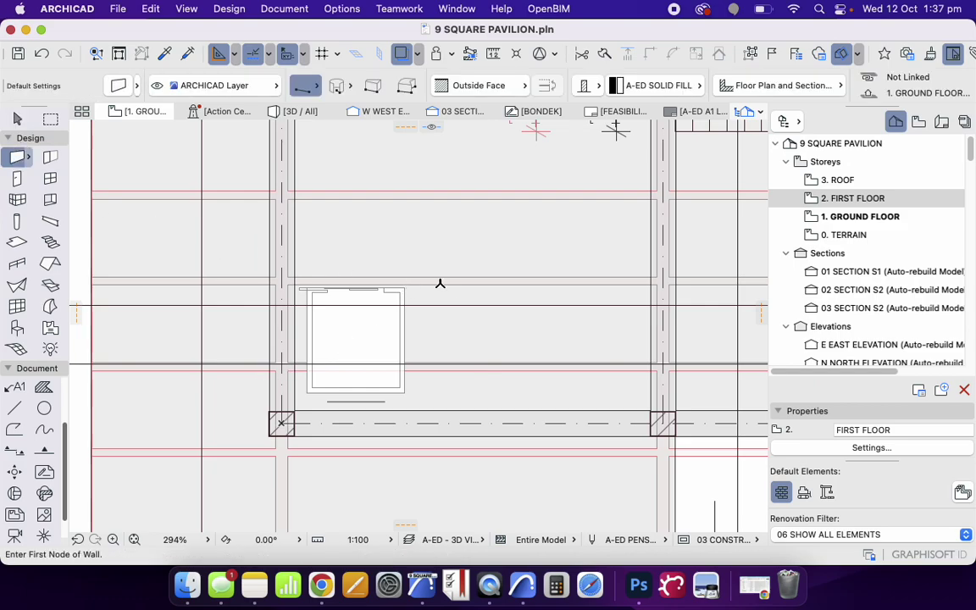
click(406, 288)
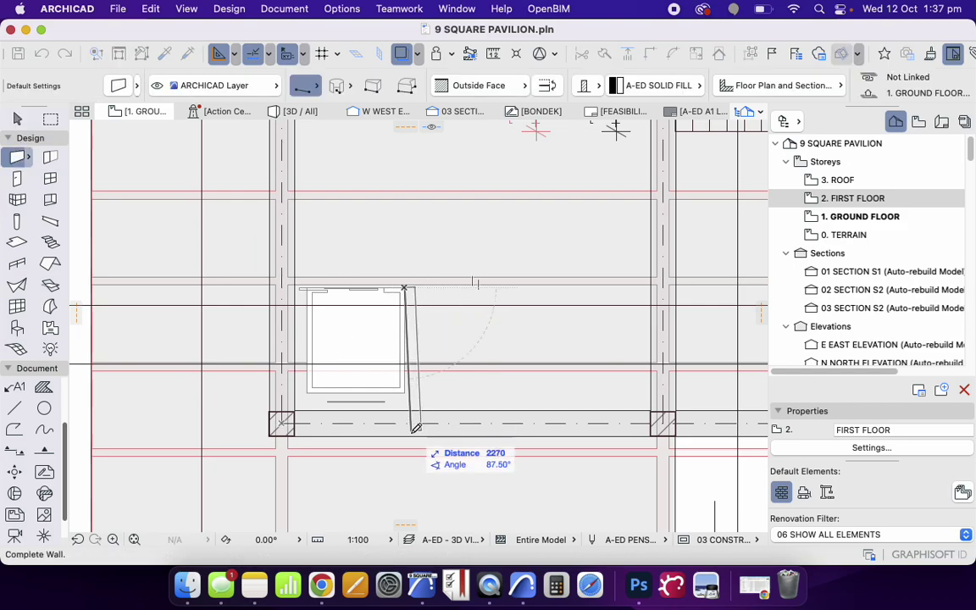
scroll(420, 215, up, 5)
key(Escape)
key(Escape)
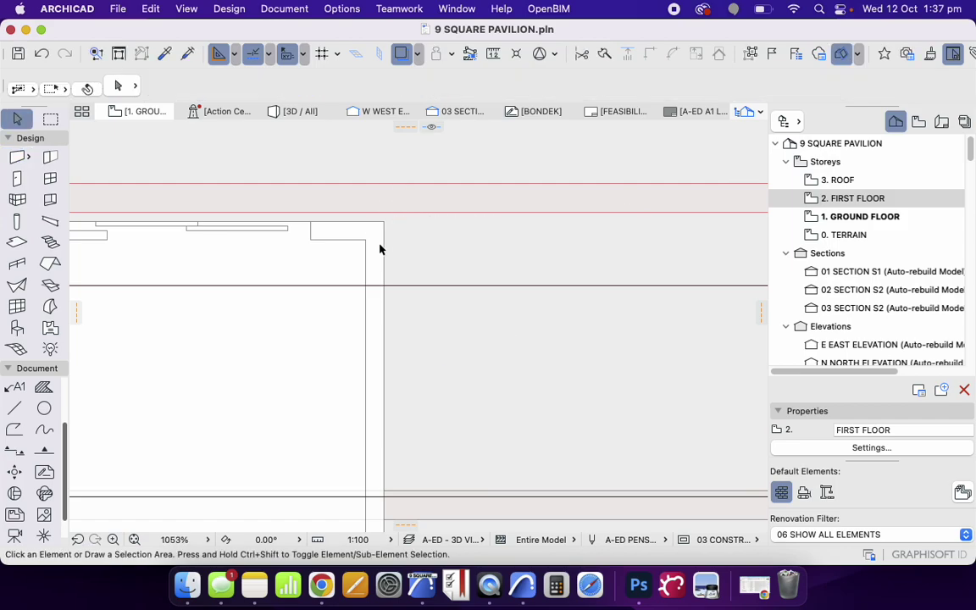
Draw a vertical wall from the elevator's outer upper-right bounding point straight down to the inner edge of the lower beam
click(379, 244)
click(381, 237)
click(381, 234)
click(385, 222)
scroll(392, 216, down, 5)
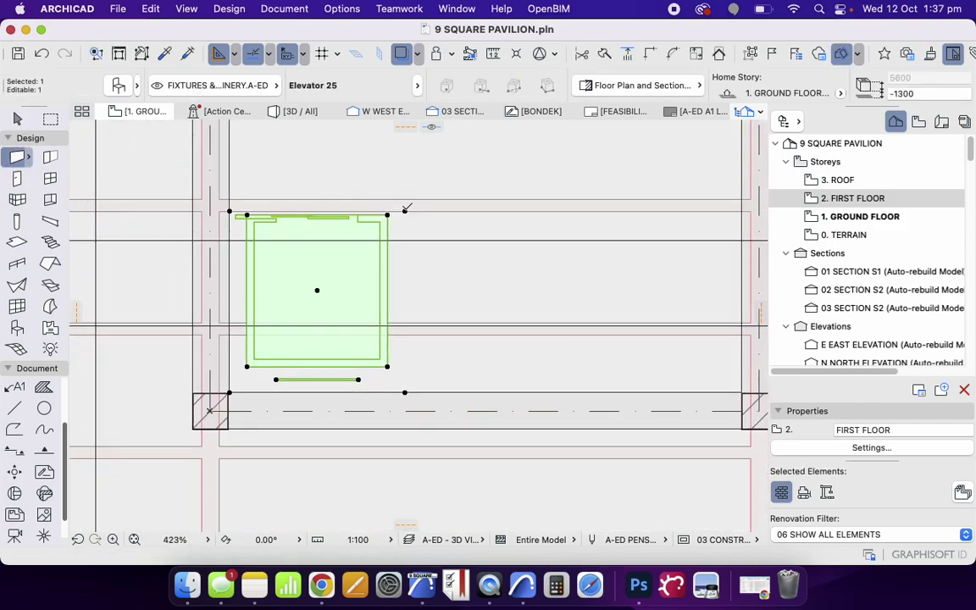
click(404, 211)
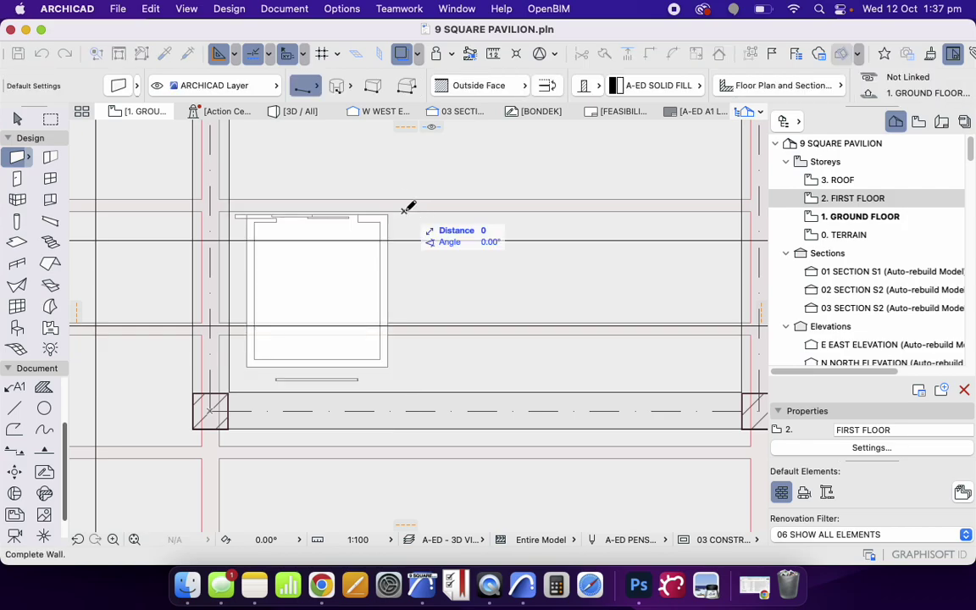
click(407, 390)
click(406, 211)
key(Escape)
Draw a horizontal wall from the vertical wall's upper end to the left beam's inner edge, flipping its thickness to the outside
click(404, 212)
scroll(248, 210, up, 3)
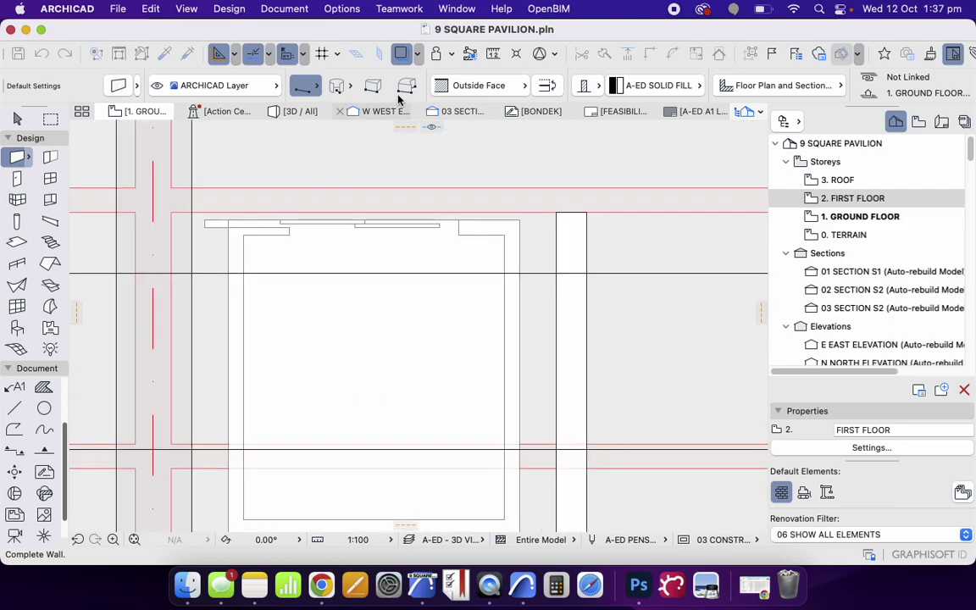
click(543, 84)
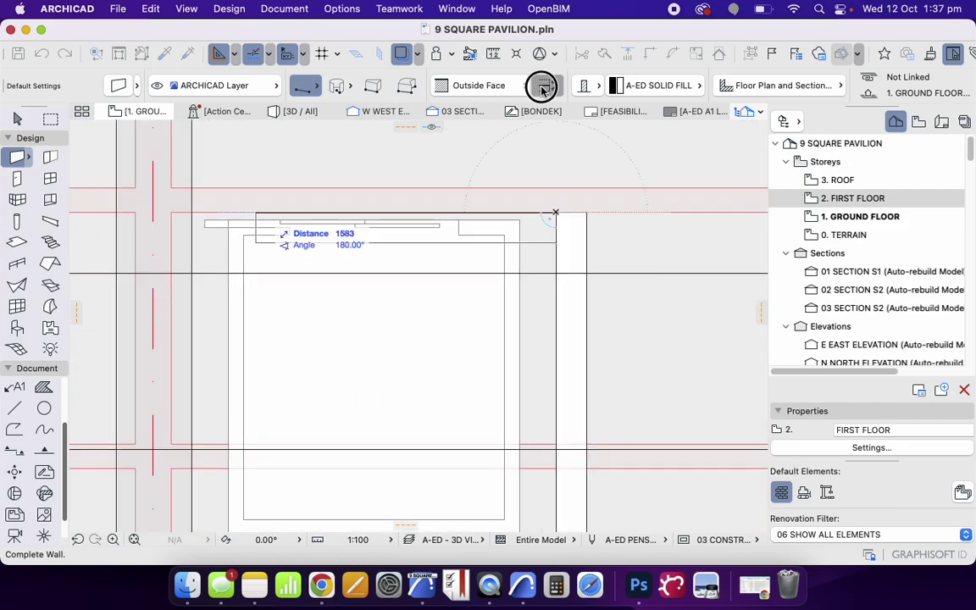
click(193, 212)
scroll(432, 245, down, 3)
key(Escape)
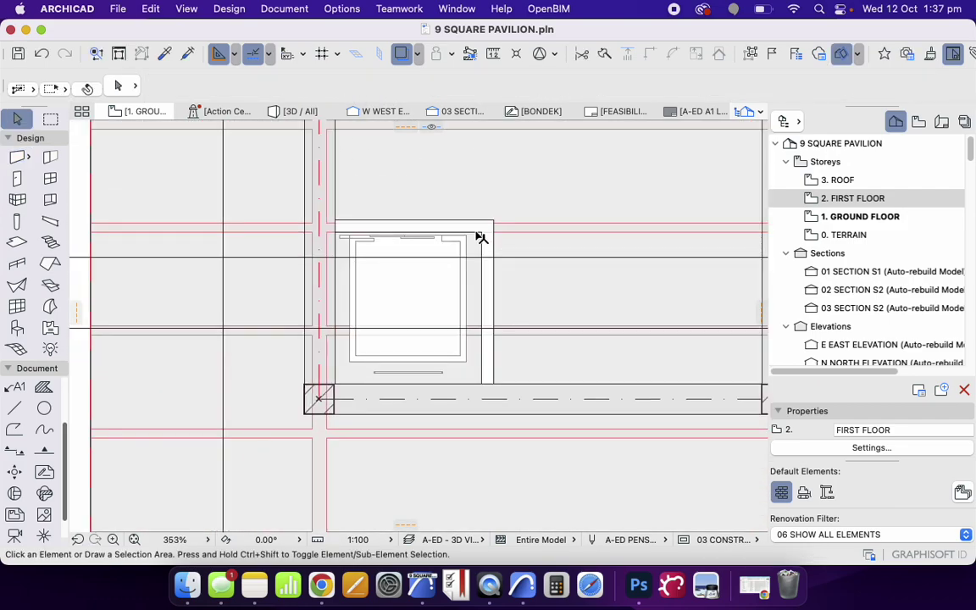
Set both new walls to an Inside Face reference line and a thickness of 20 mm, and deselect them
click(480, 237)
click(503, 85)
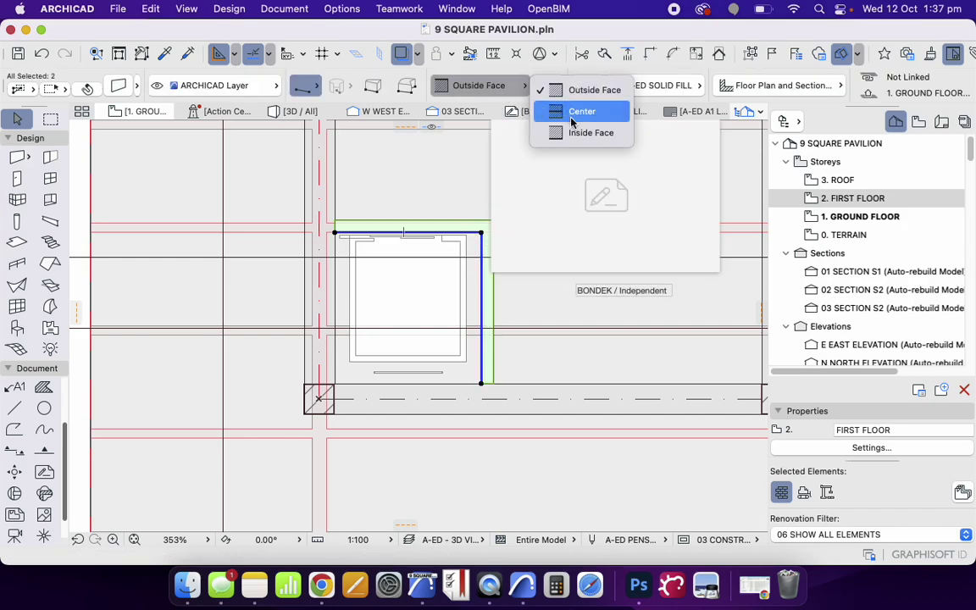
click(585, 132)
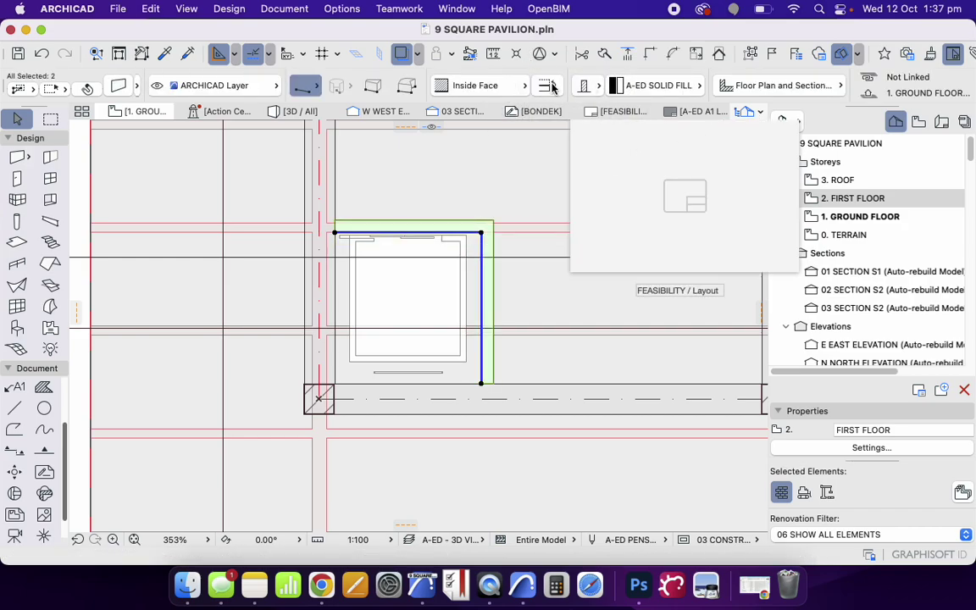
click(118, 86)
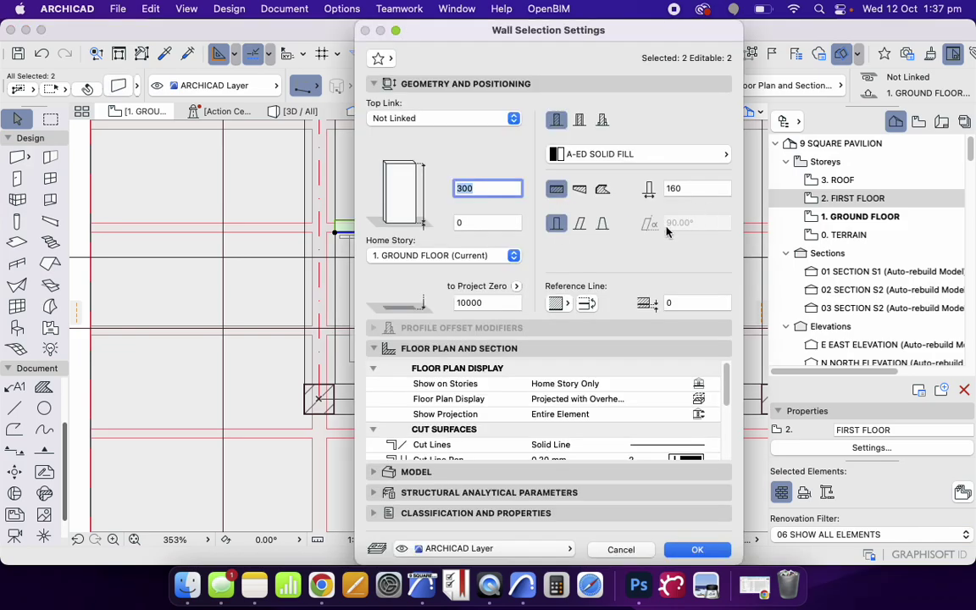
click(703, 187)
text(20)
key(Return)
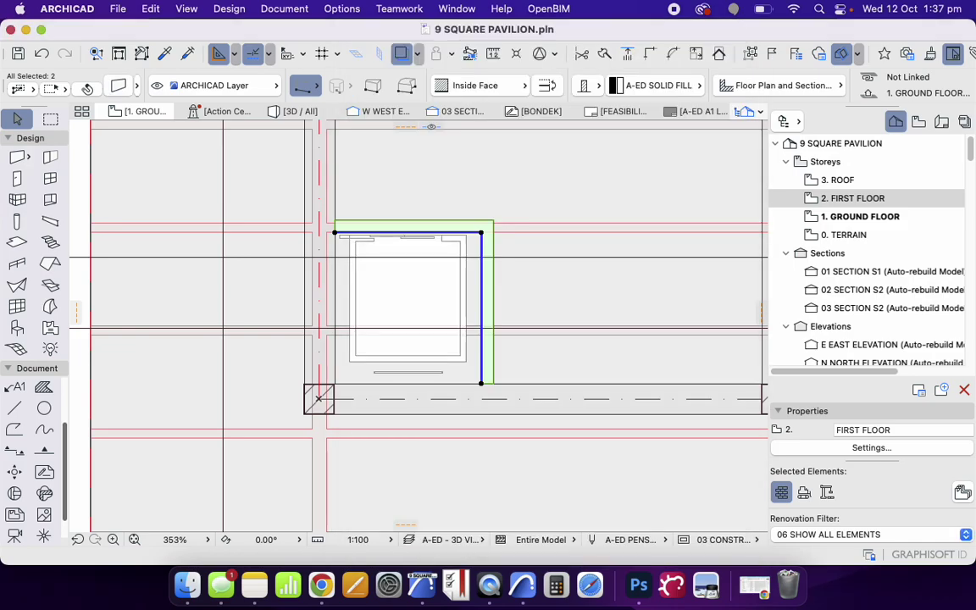
key(Escape)
scroll(356, 345, down, 3)
Draw two more walls with the same settings along the elevator's lower and left sides, closing the rectangular enclosure
scroll(361, 346, up, 6)
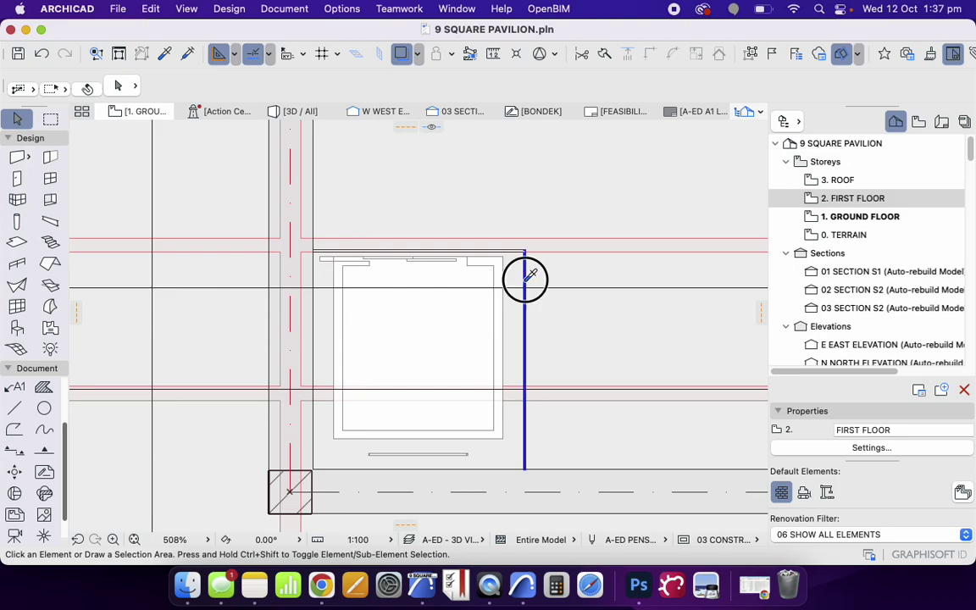
key(w)
scroll(534, 469, up, 5)
click(520, 467)
scroll(521, 462, down, 3)
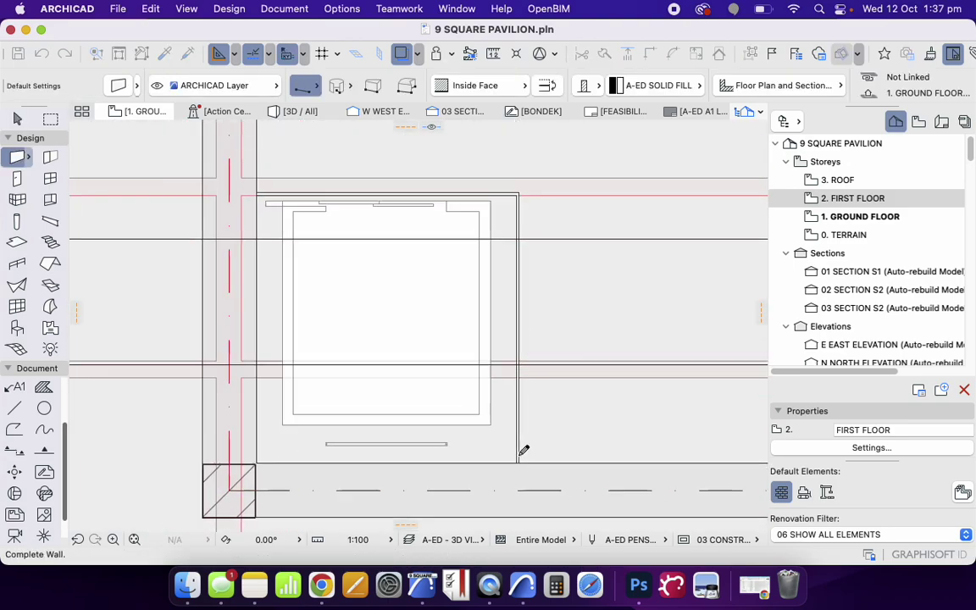
scroll(253, 189, up, 6)
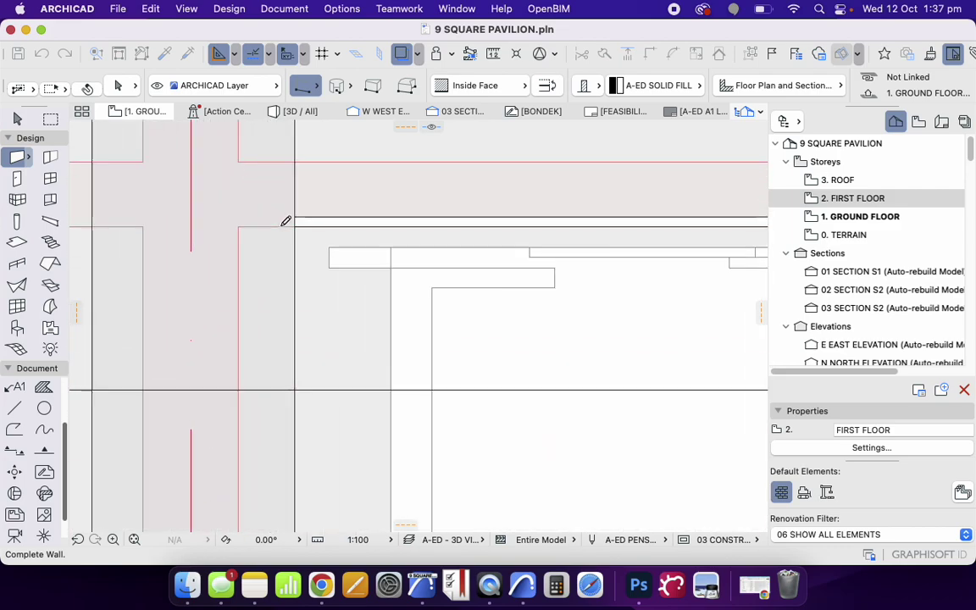
click(294, 223)
scroll(313, 186, down, 7)
scroll(305, 428, up, 4)
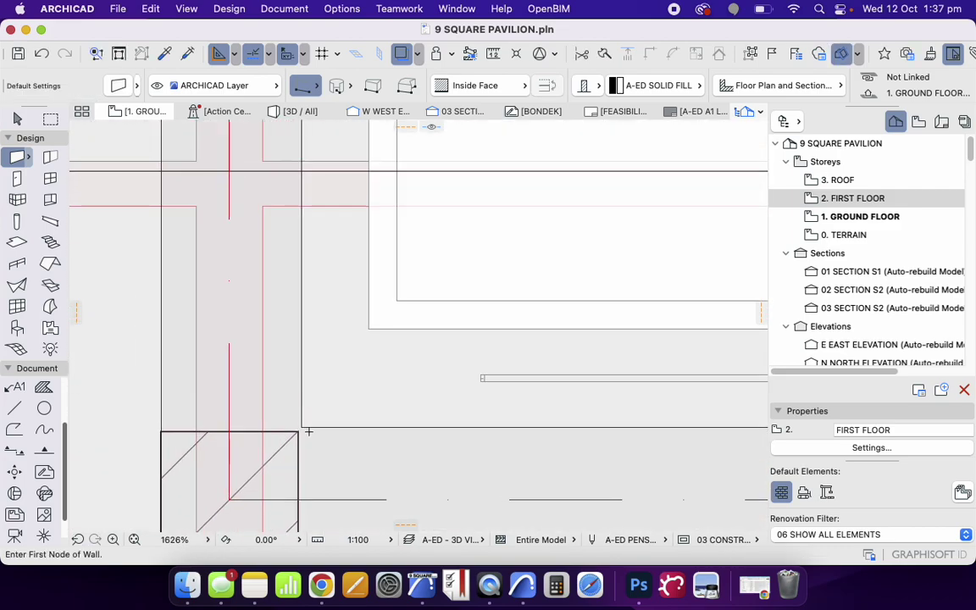
click(305, 426)
scroll(308, 421, down, 3)
scroll(309, 417, up, 5)
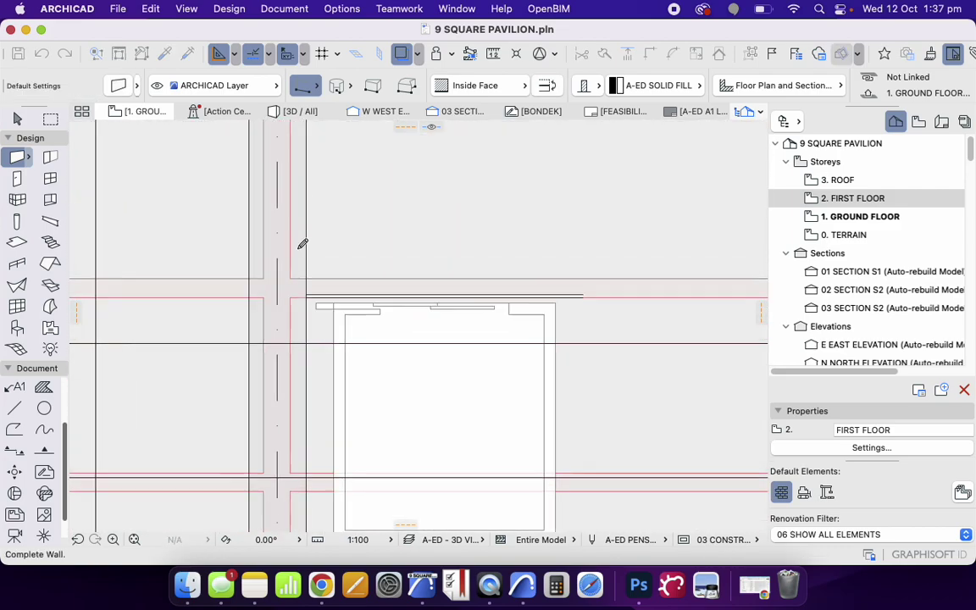
click(314, 381)
scroll(339, 204, down, 8)
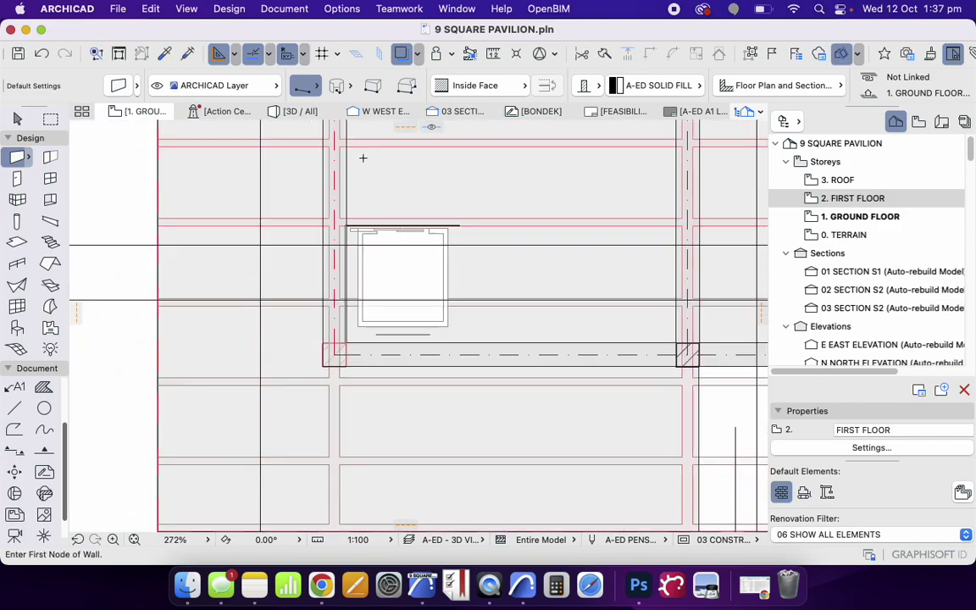
key(Escape)
Link the top of all four enclosure walls to 2. FIRST FLOOR (Home + 1) with a top offset of 0
scroll(388, 220, up, 4)
scroll(300, 248, down, 1)
click(277, 240)
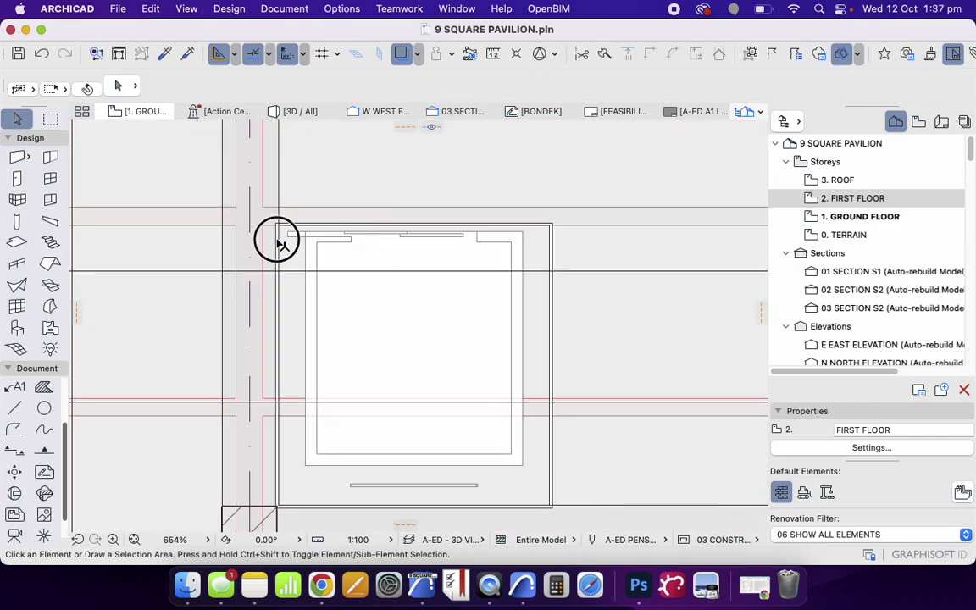
shift+click(540, 507)
scroll(393, 239, down, 3)
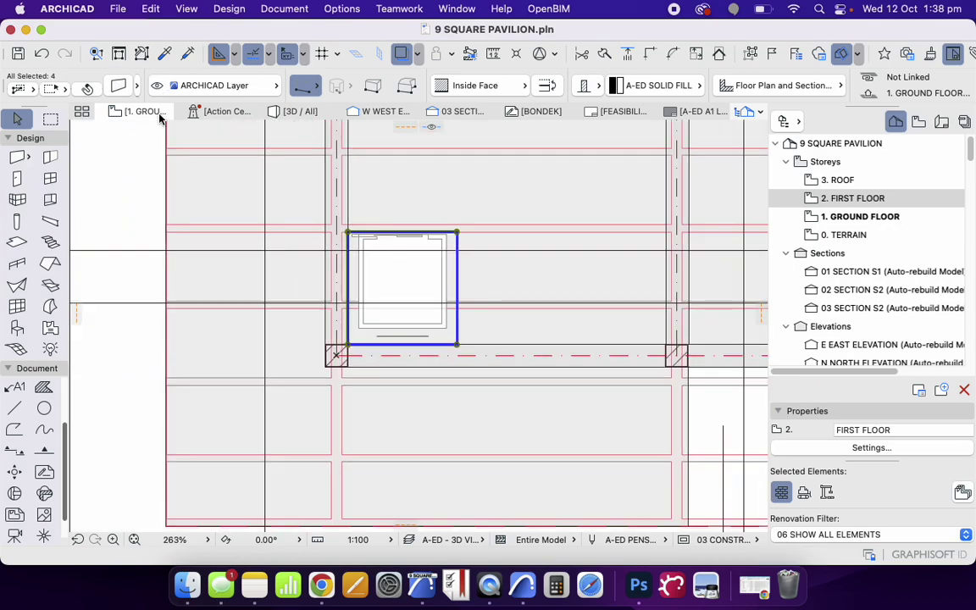
key(super+t)
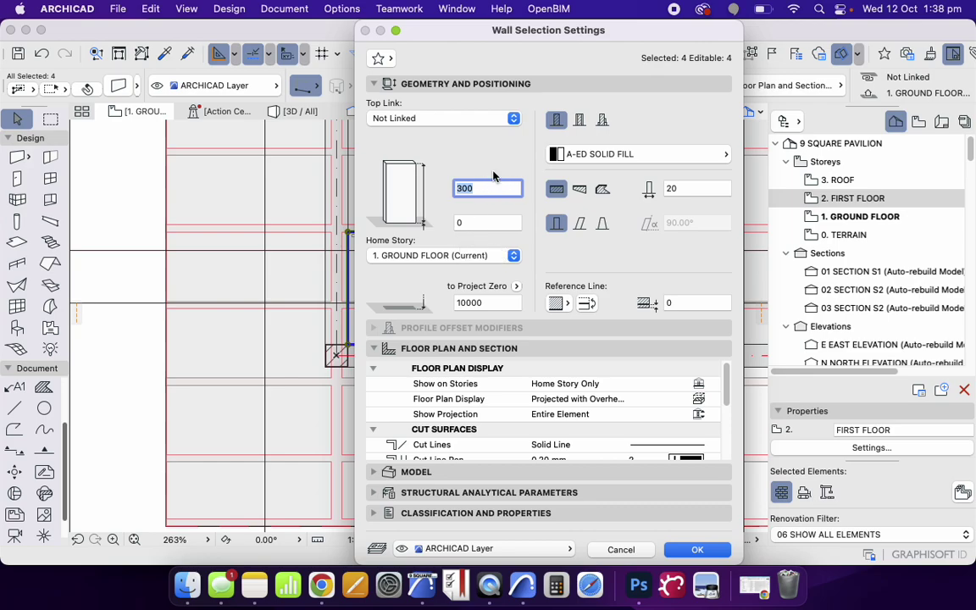
click(483, 118)
click(482, 96)
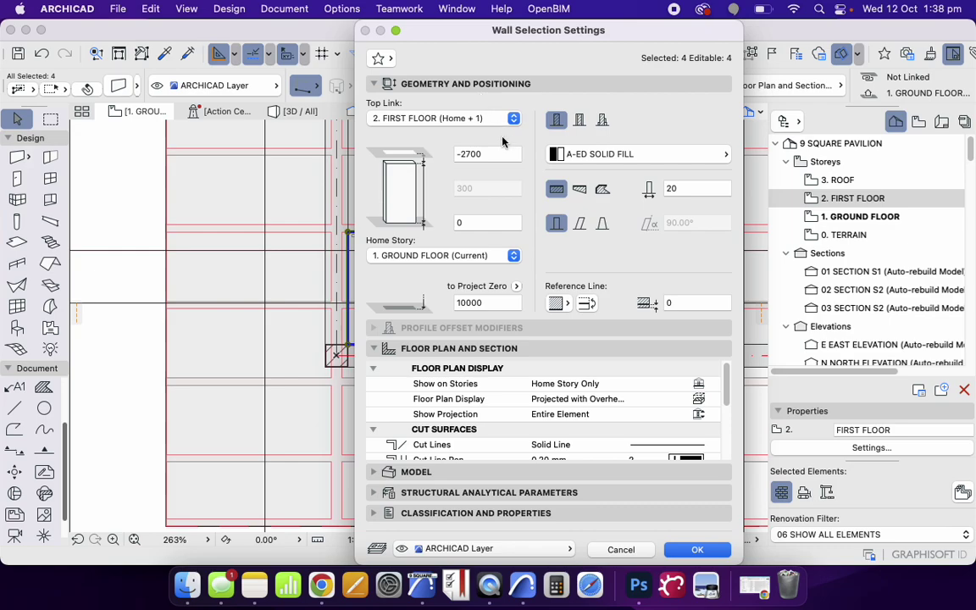
double_click(485, 153)
text(0)
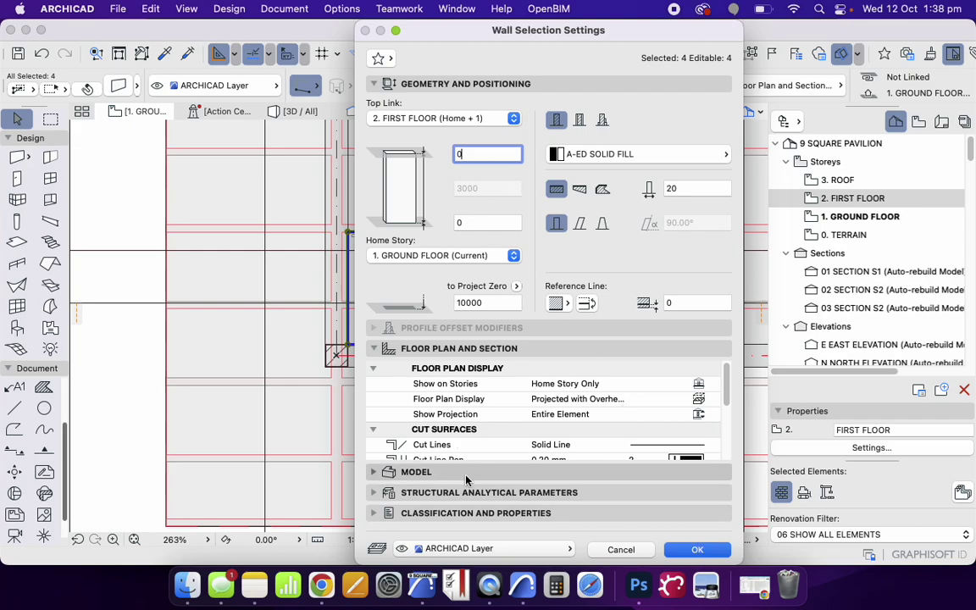
Override all surfaces of the four enclosure walls with A-ED GLASS and apply the settings
click(593, 472)
click(455, 217)
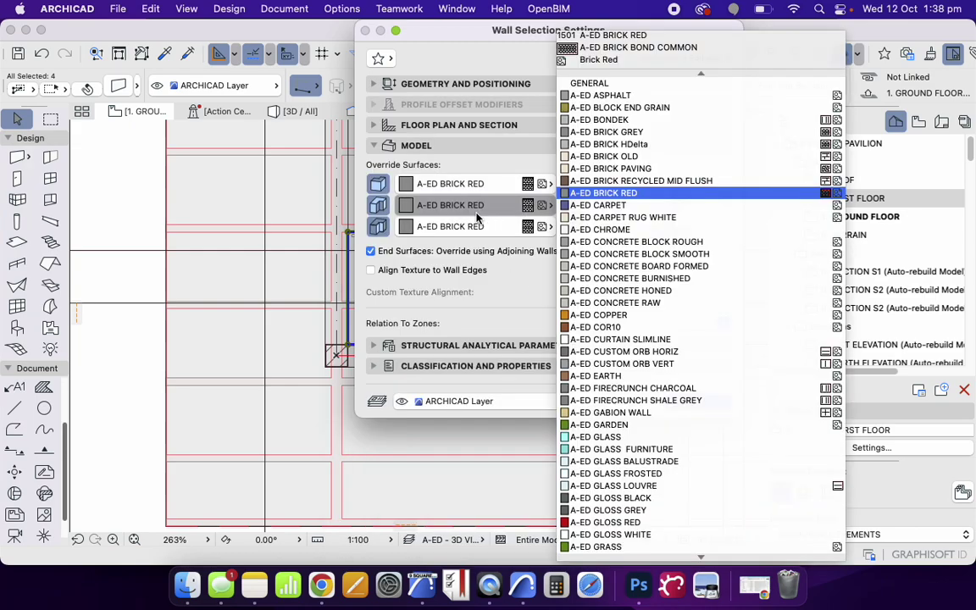
click(593, 436)
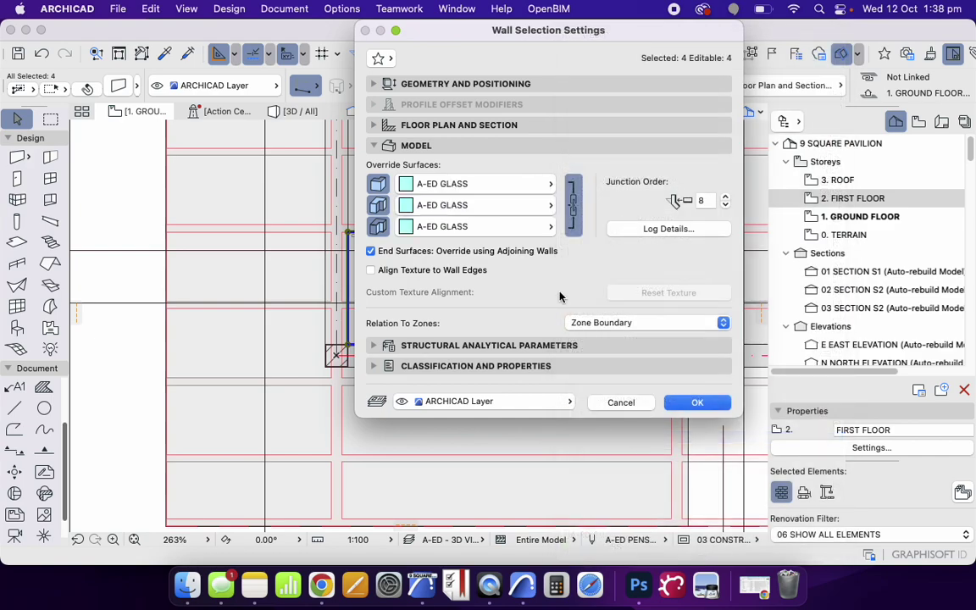
click(686, 406)
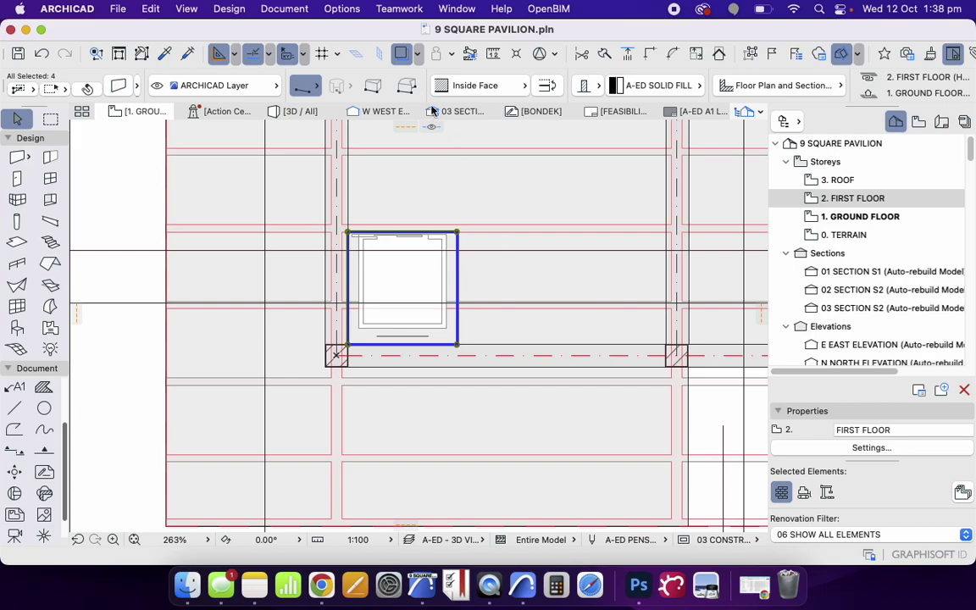
scroll(401, 220, up, 5)
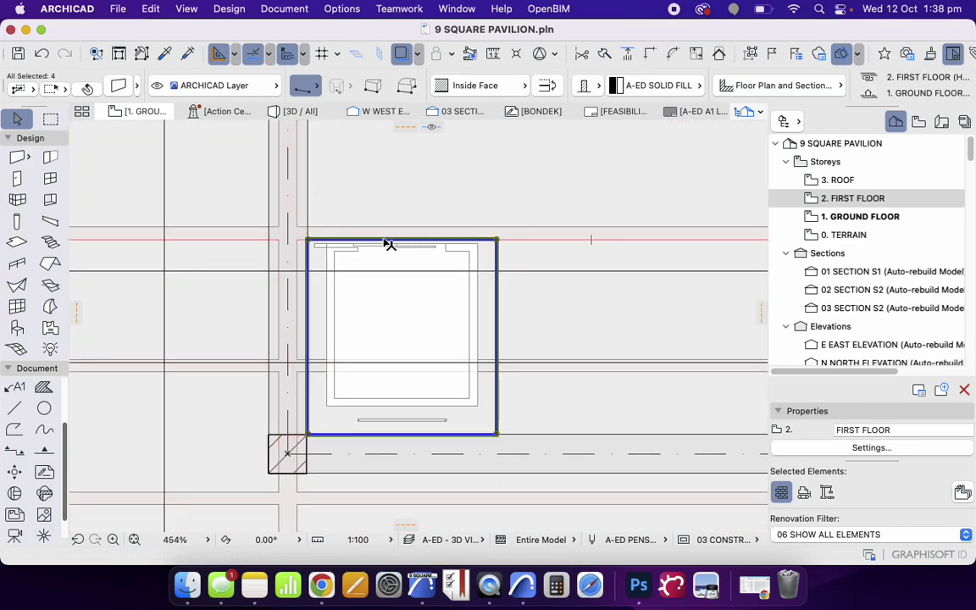
scroll(416, 229, down, 2)
scroll(418, 274, up, 5)
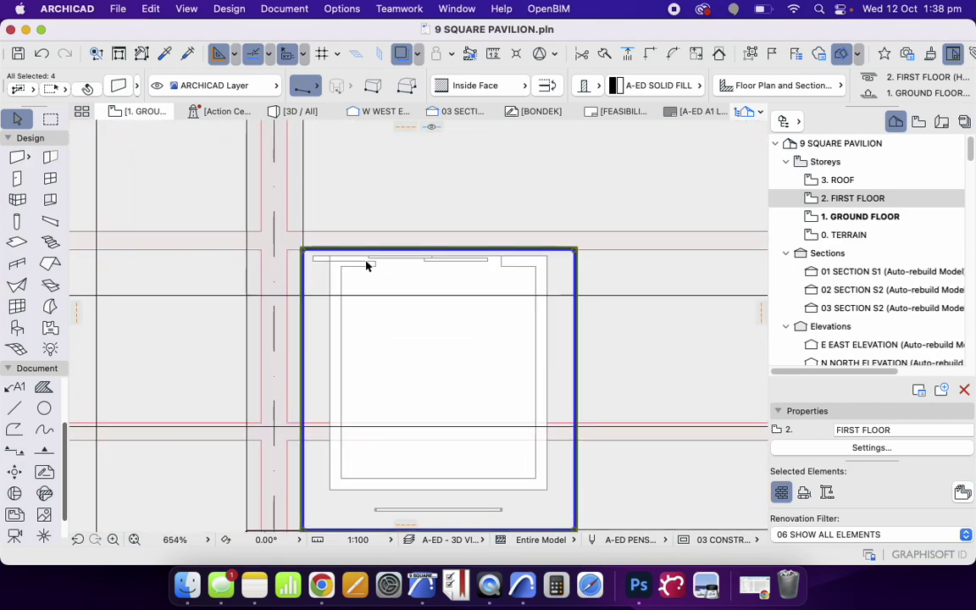
click(378, 268)
scroll(385, 268, up, 4)
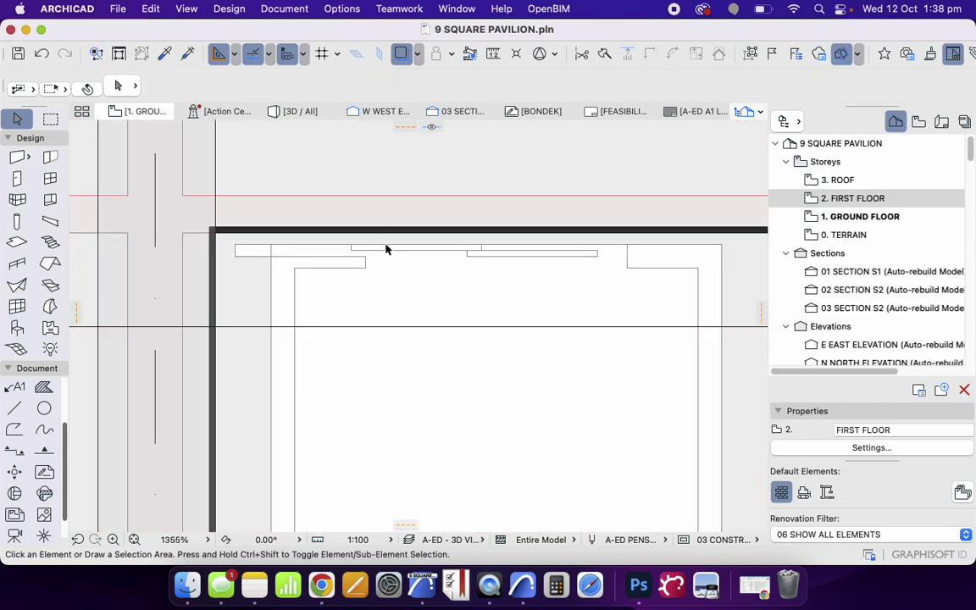
click(389, 235)
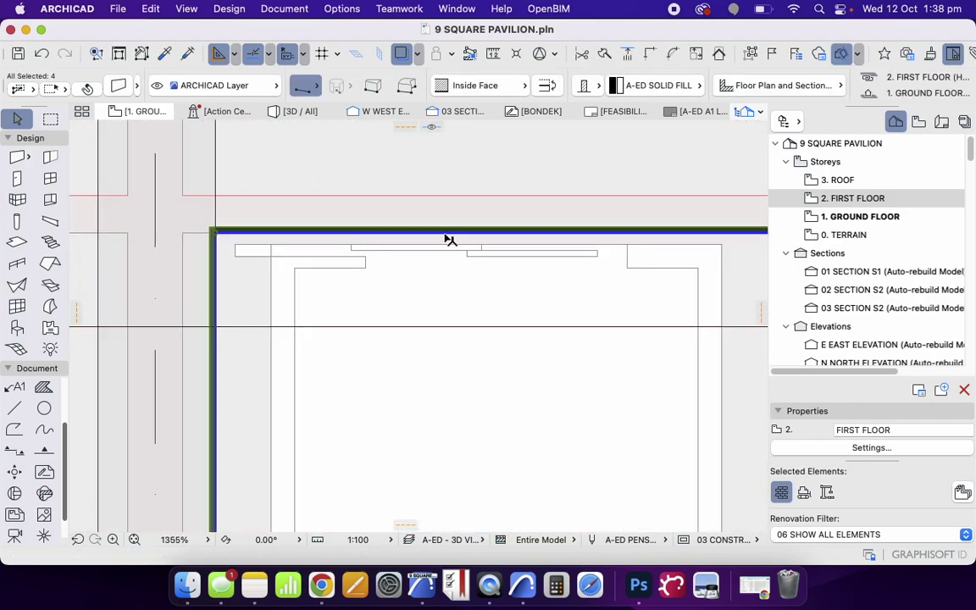
scroll(450, 239, down, 10)
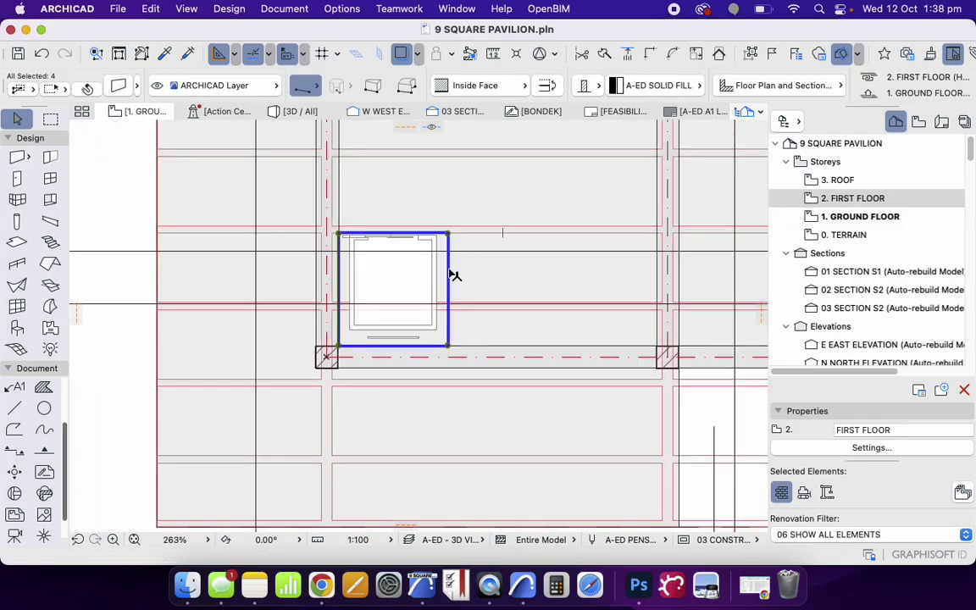
key(Escape)
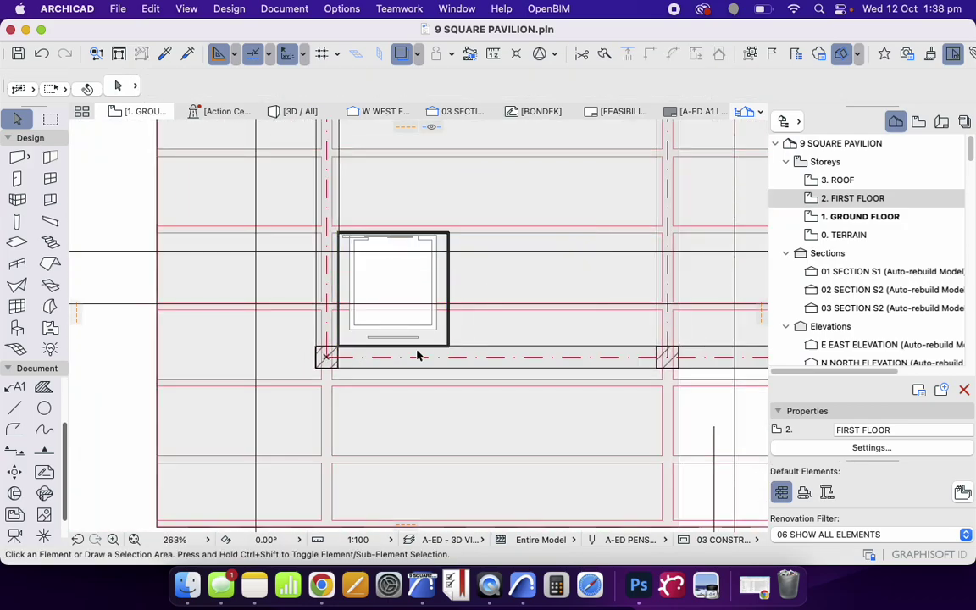
Copy the four elevator enclosure walls from the ground floor and paste them in the same position on 2. FIRST FLOOR
click(435, 335)
scroll(432, 336, down, 5)
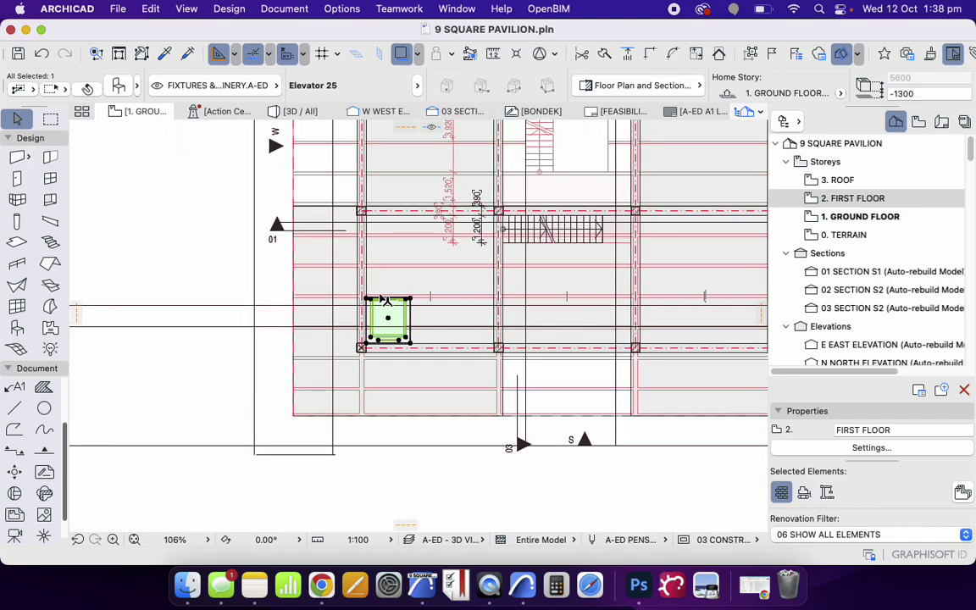
click(456, 339)
click(415, 347)
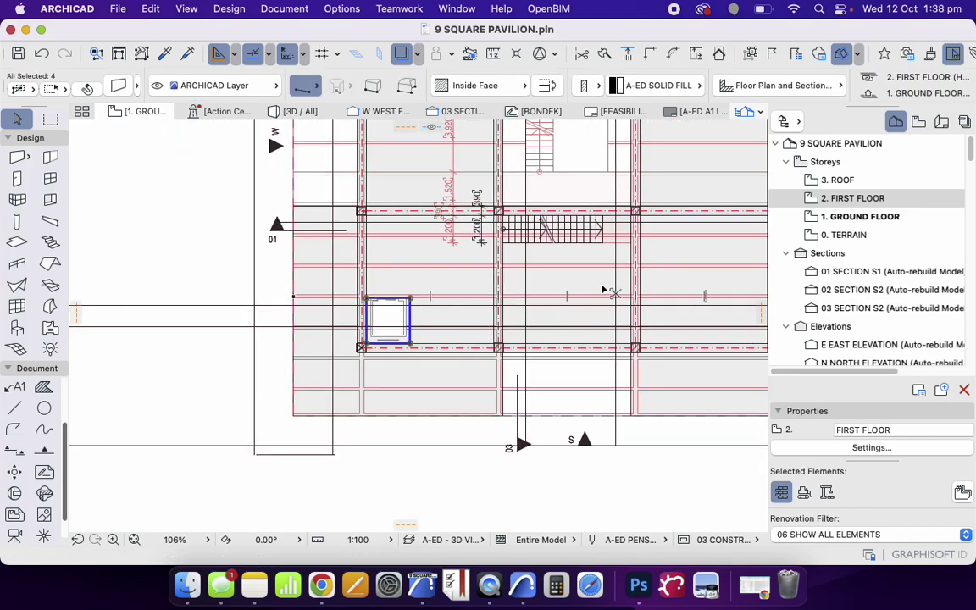
double_click(831, 203)
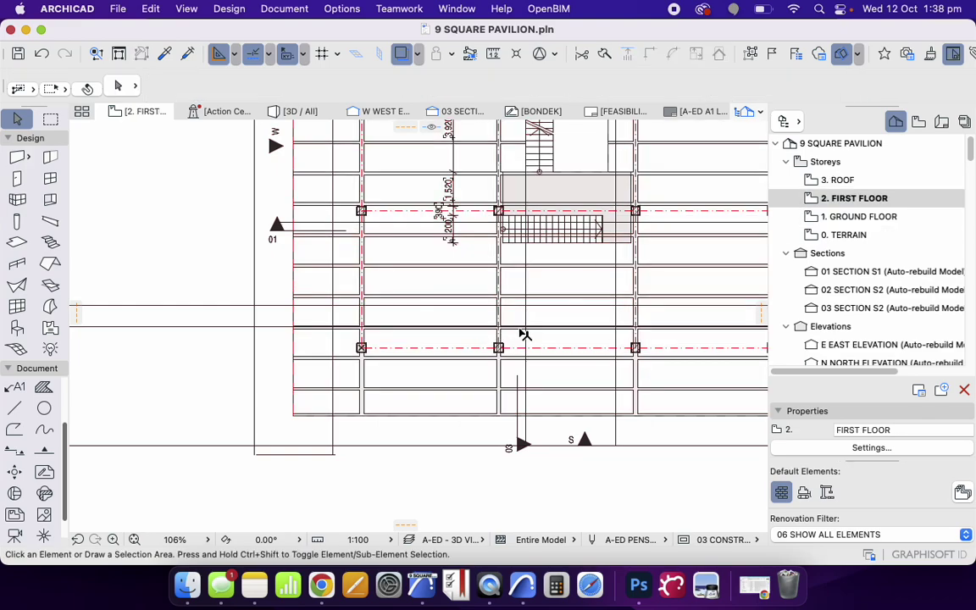
key(super+v)
click(409, 470)
Paste the copied enclosure walls in the same position on 3. ROOF
double_click(839, 180)
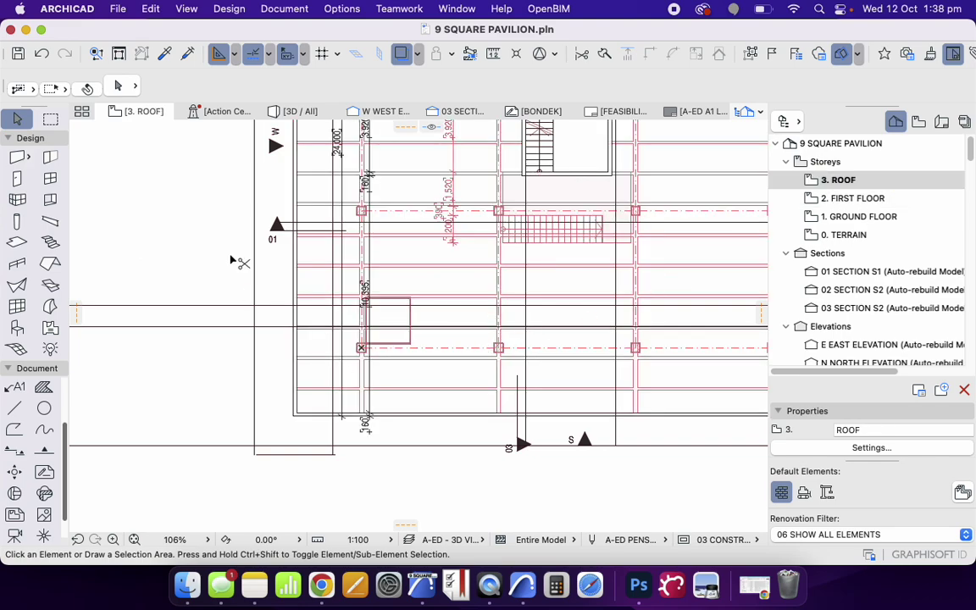
key(cmd+v)
click(421, 342)
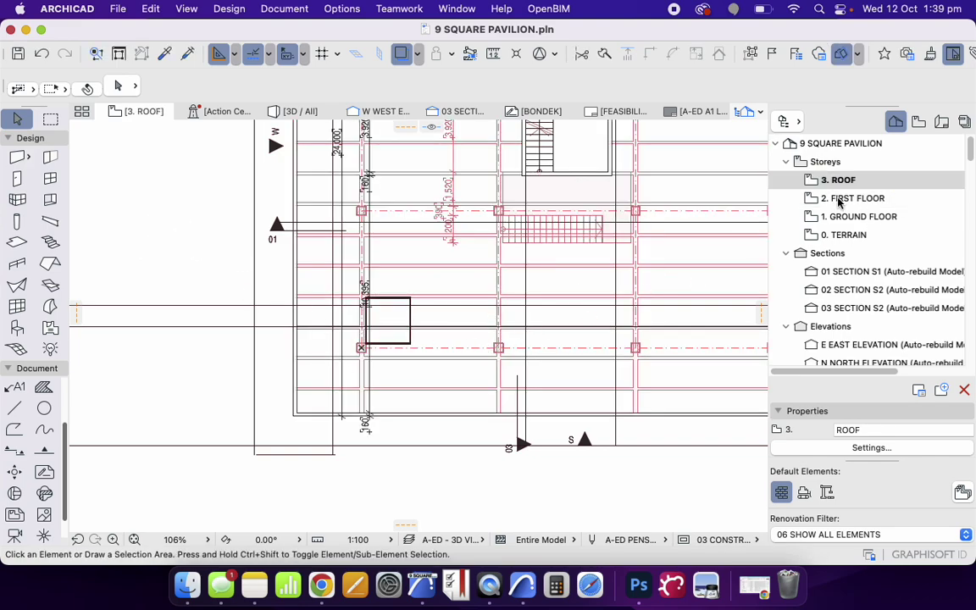
On 1. GROUND FLOOR, set the Elevator 25 object to show on All Relevant Stories and apply the settings
double_click(837, 200)
click(847, 216)
double_click(847, 216)
click(394, 337)
scroll(394, 337, up, 6)
click(119, 88)
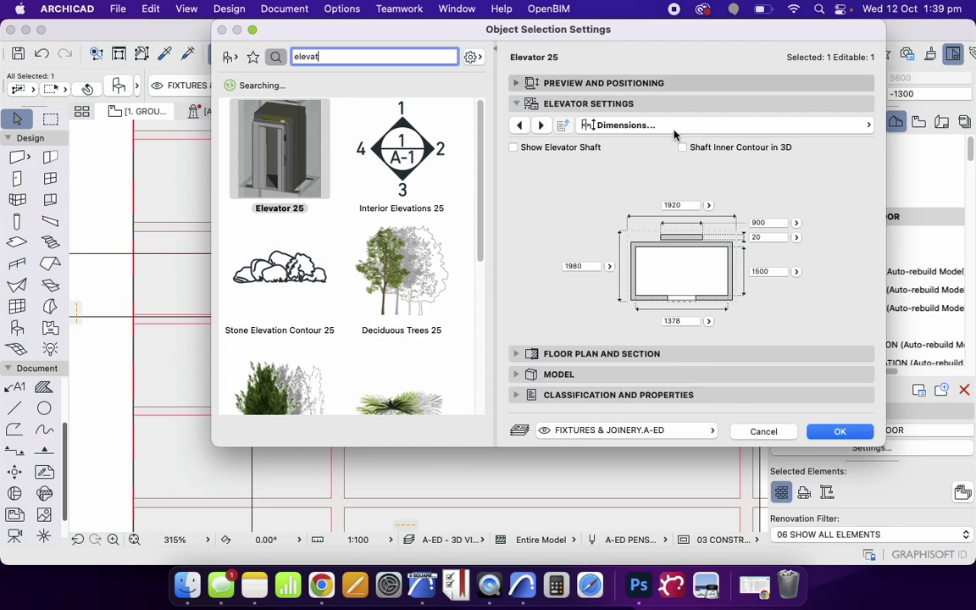
click(603, 82)
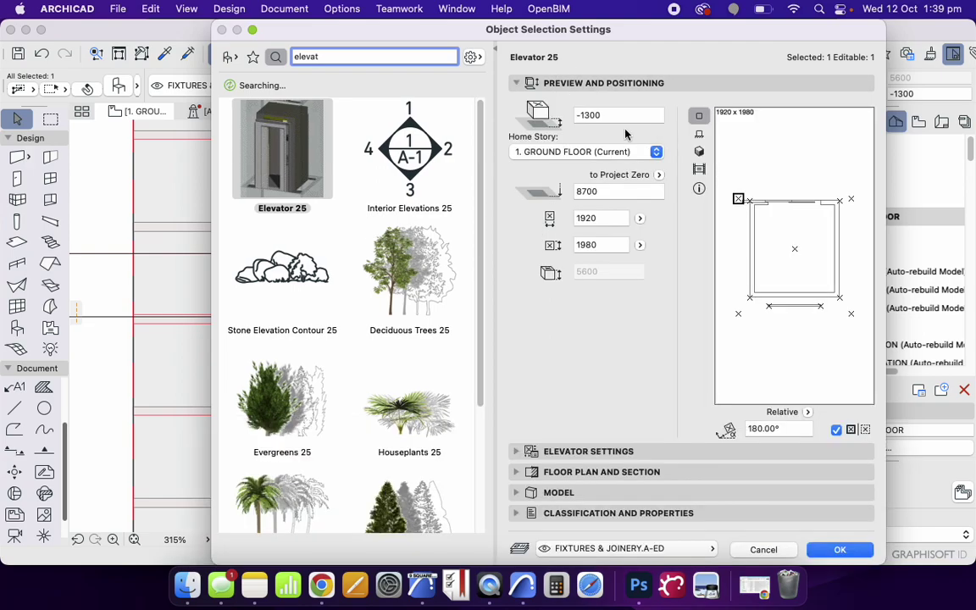
click(615, 460)
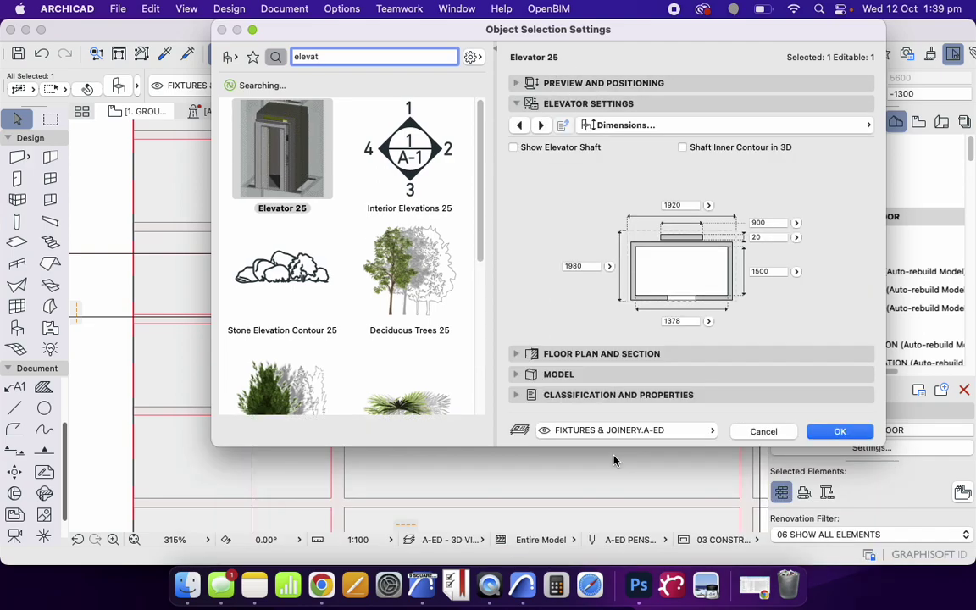
click(515, 353)
click(830, 392)
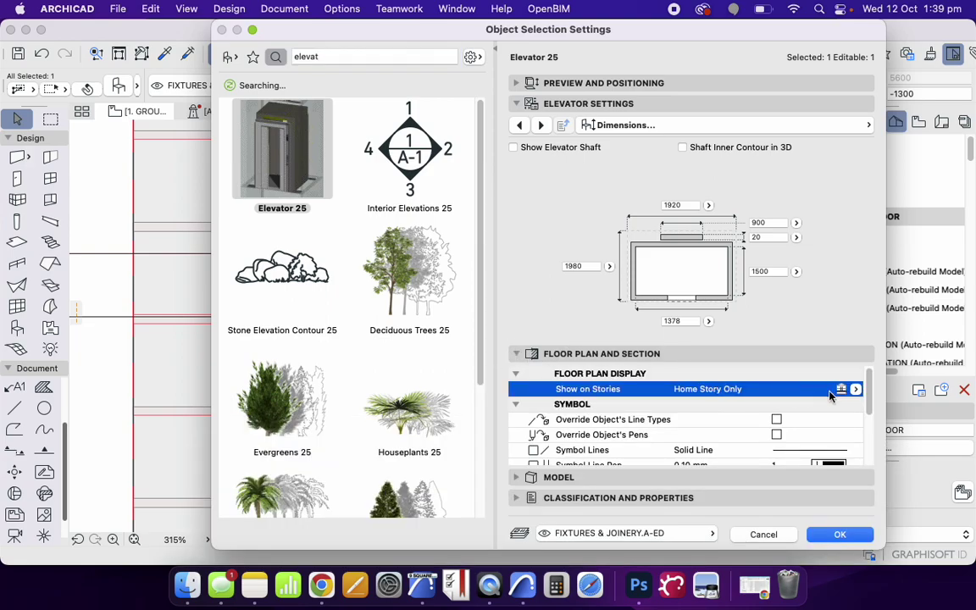
click(856, 390)
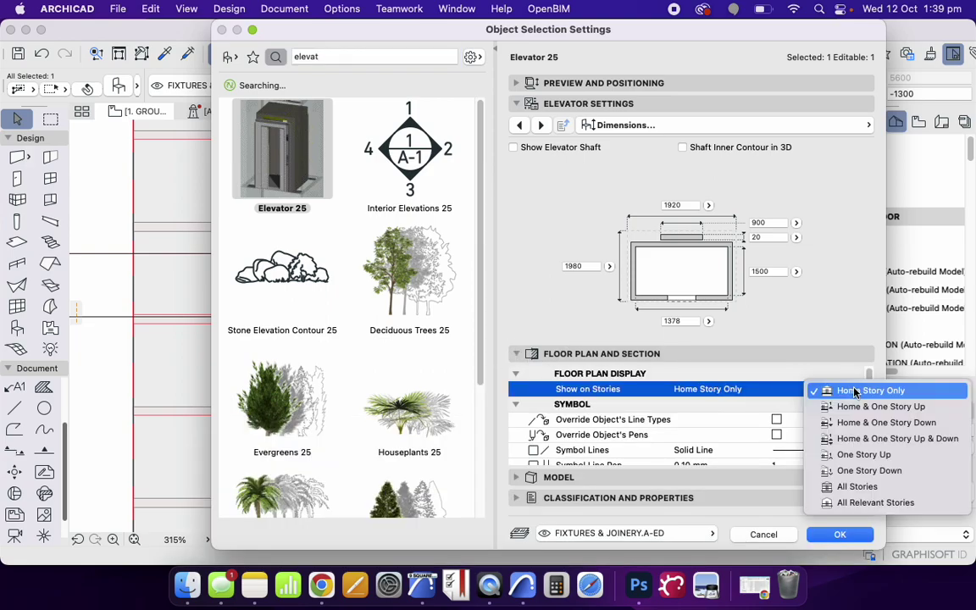
click(873, 502)
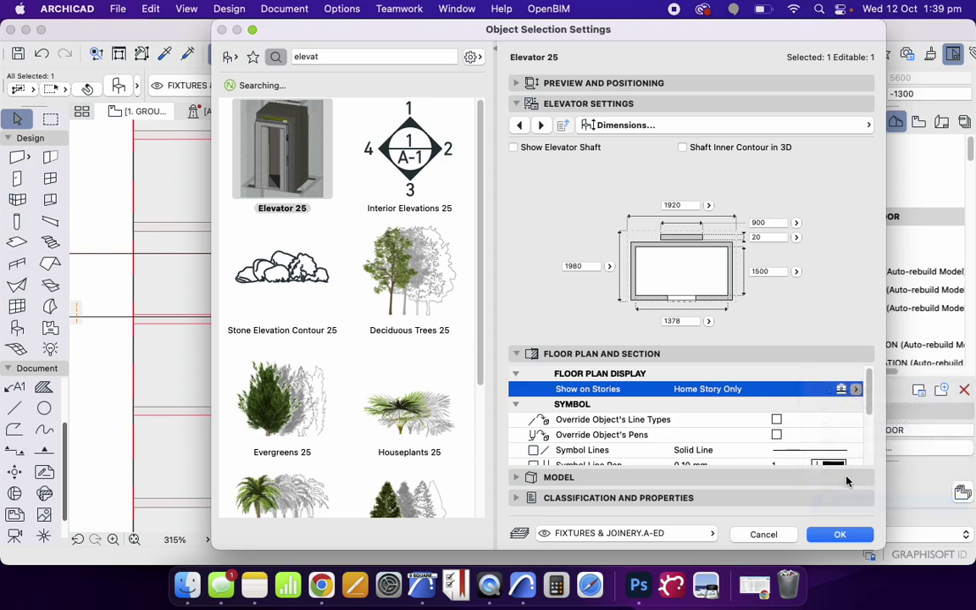
click(815, 535)
Check the elevator's display on the first floor, roof and ground floor plans, and turn off the trace reference
click(866, 198)
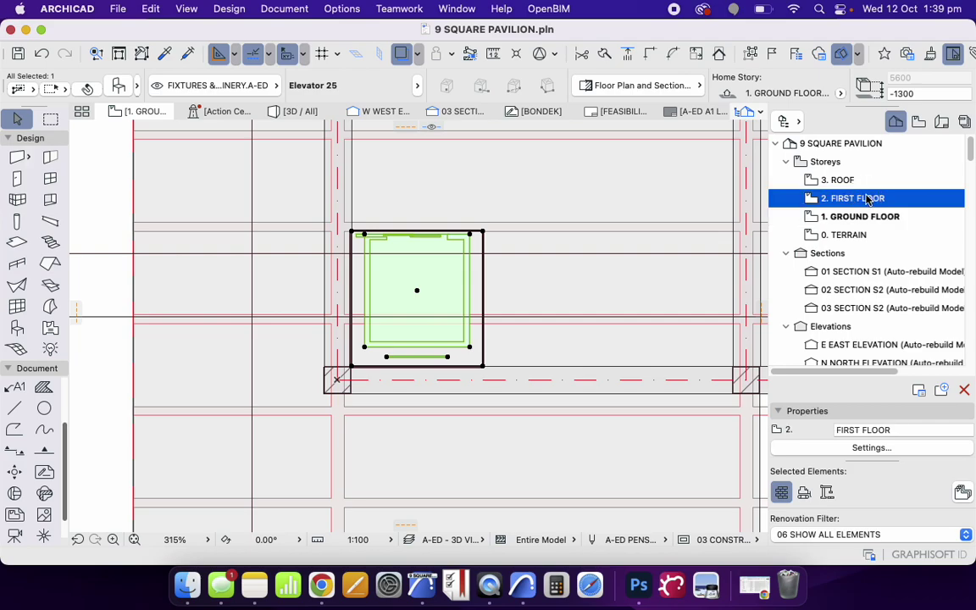
double_click(866, 198)
double_click(845, 180)
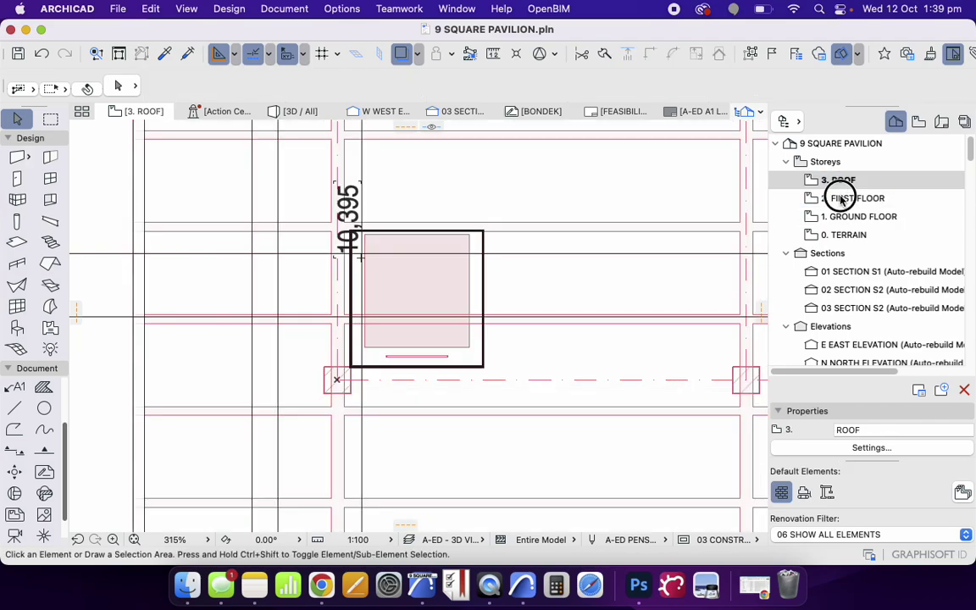
double_click(839, 198)
double_click(847, 216)
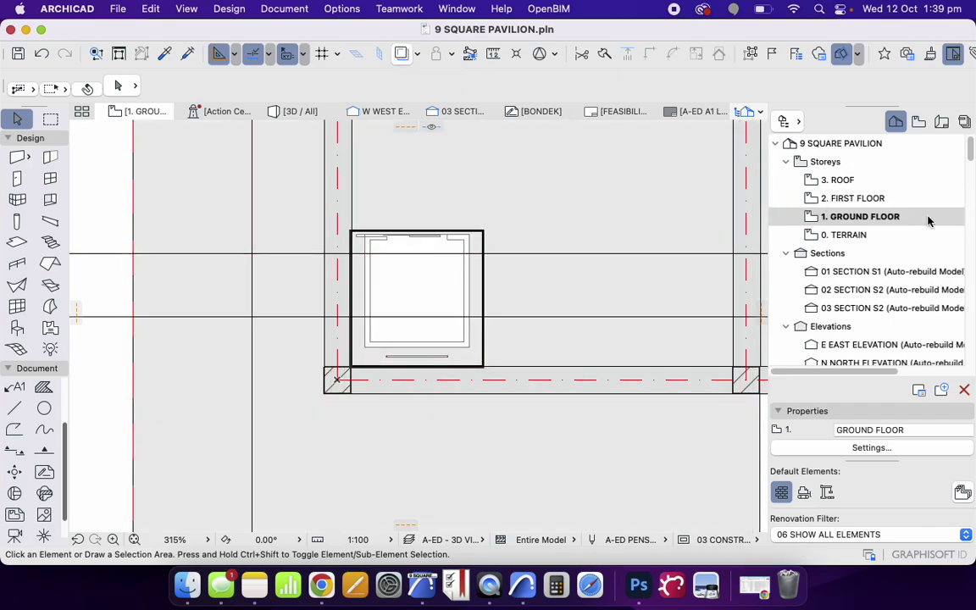
Open the object settings of the elevator from the 2. FIRST FLOOR plan
double_click(850, 196)
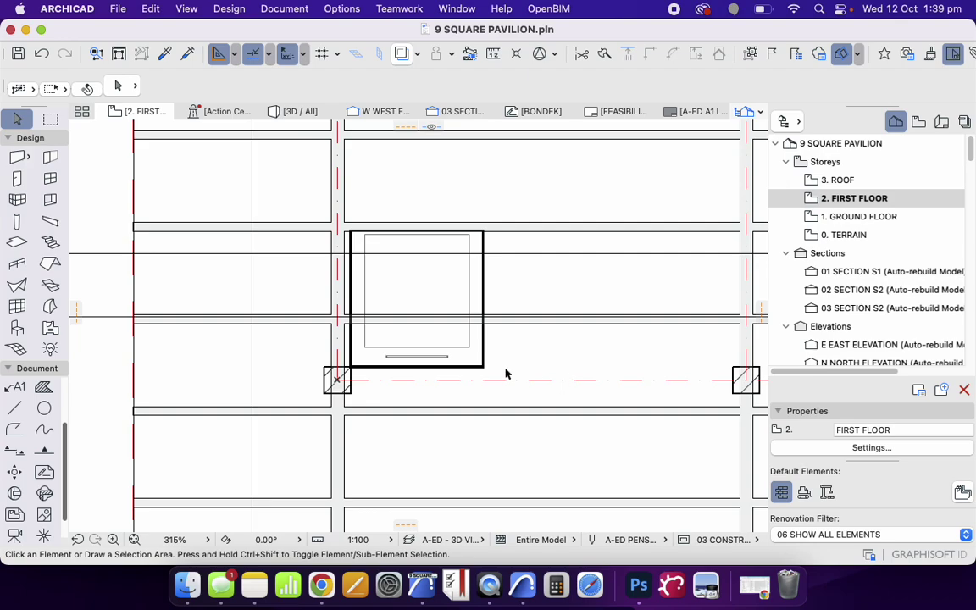
click(464, 344)
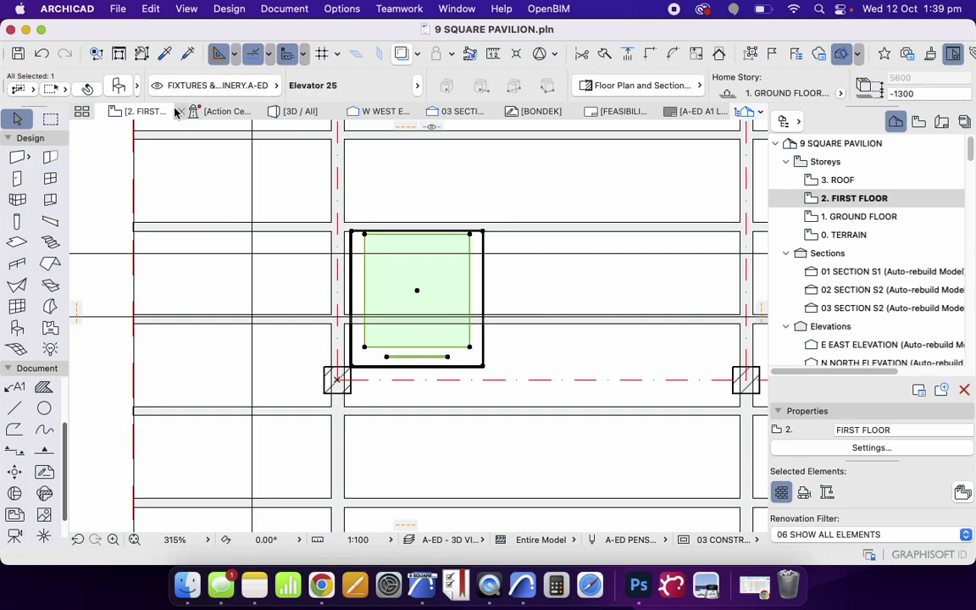
click(119, 85)
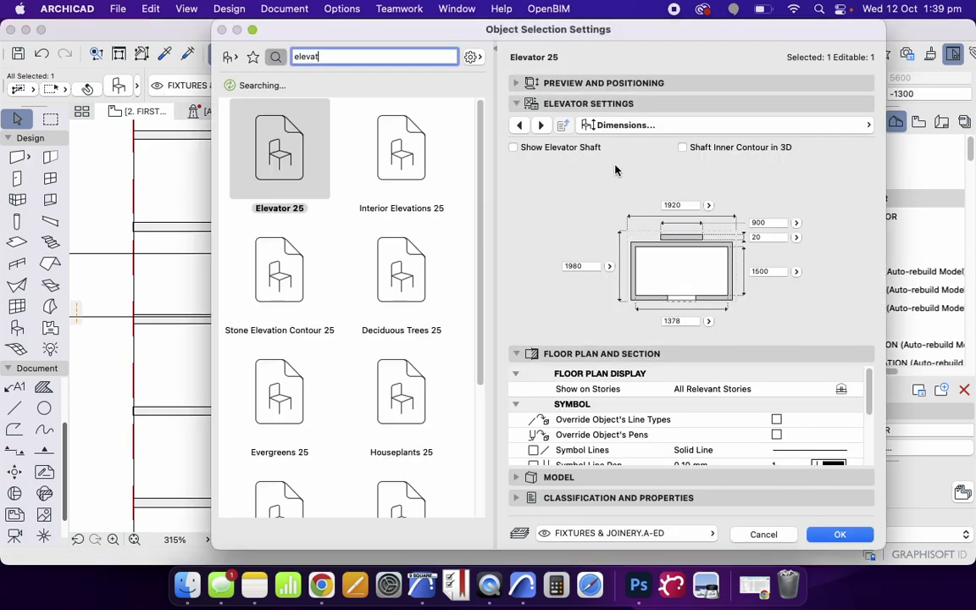
Try enabling the elevator's built-in shaft display in its dimension settings, and disable it again
click(808, 127)
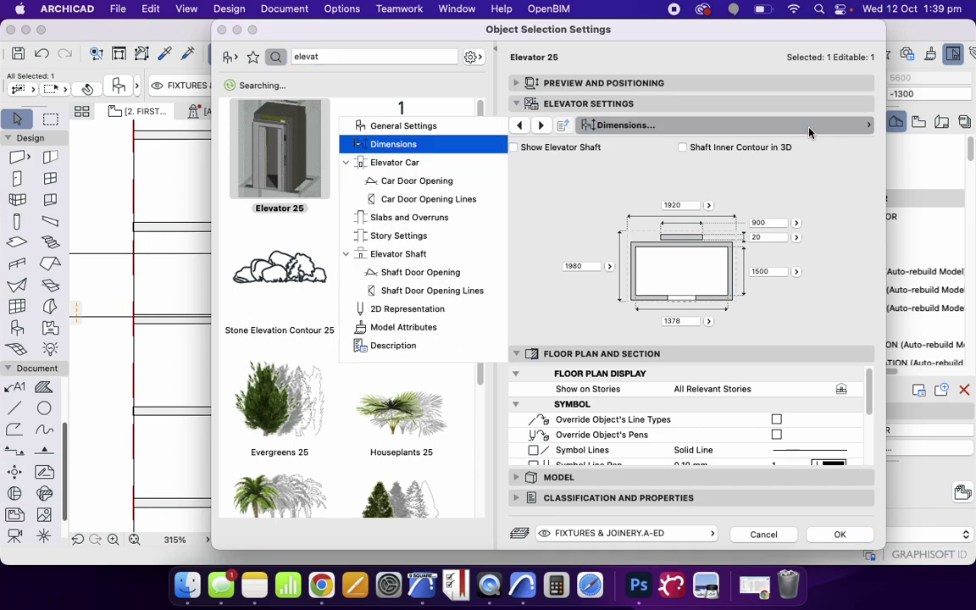
click(412, 125)
click(563, 191)
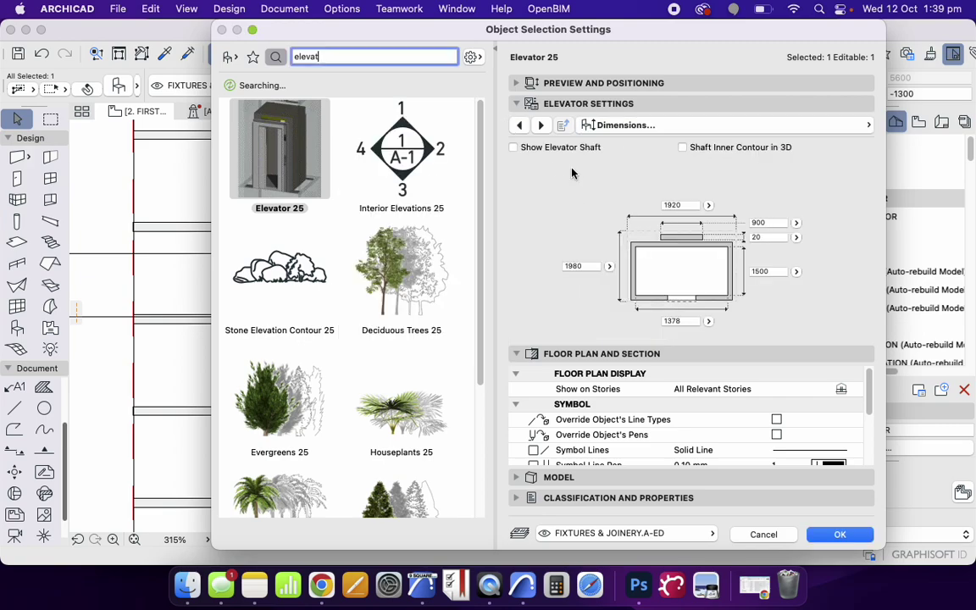
click(553, 149)
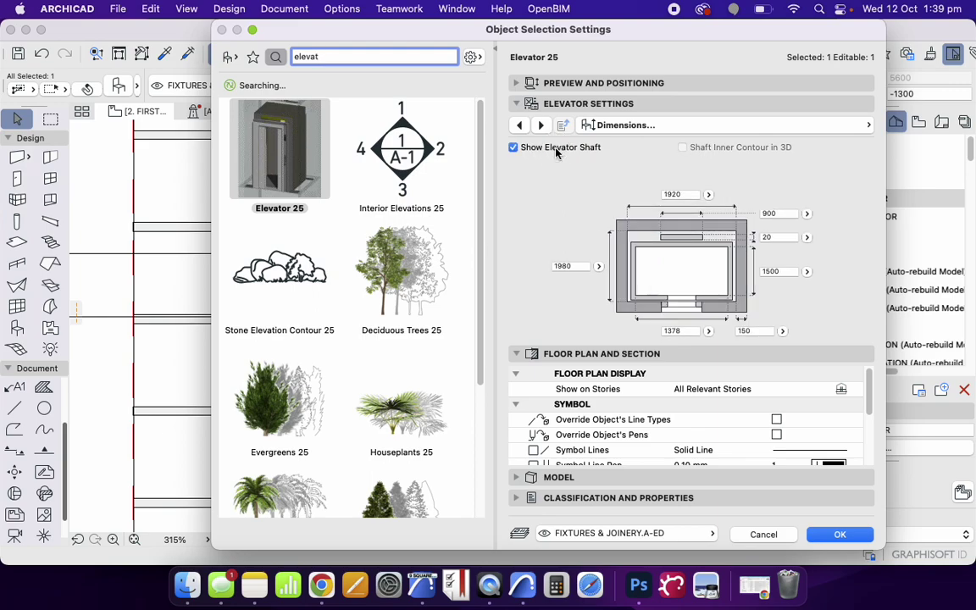
click(557, 149)
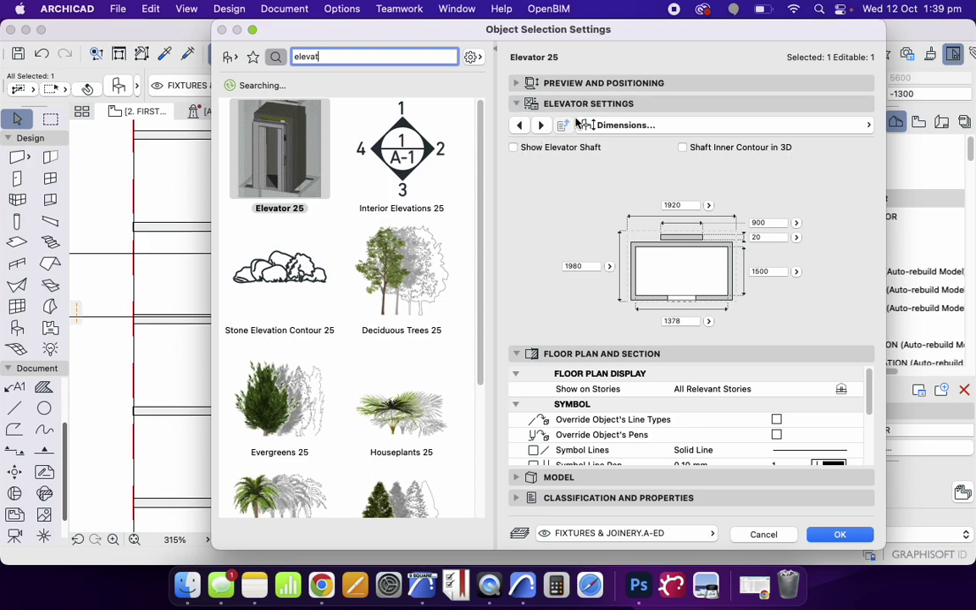
Set the elevator's car door style to Style 4, apply the settings and deselect the elevator
click(647, 125)
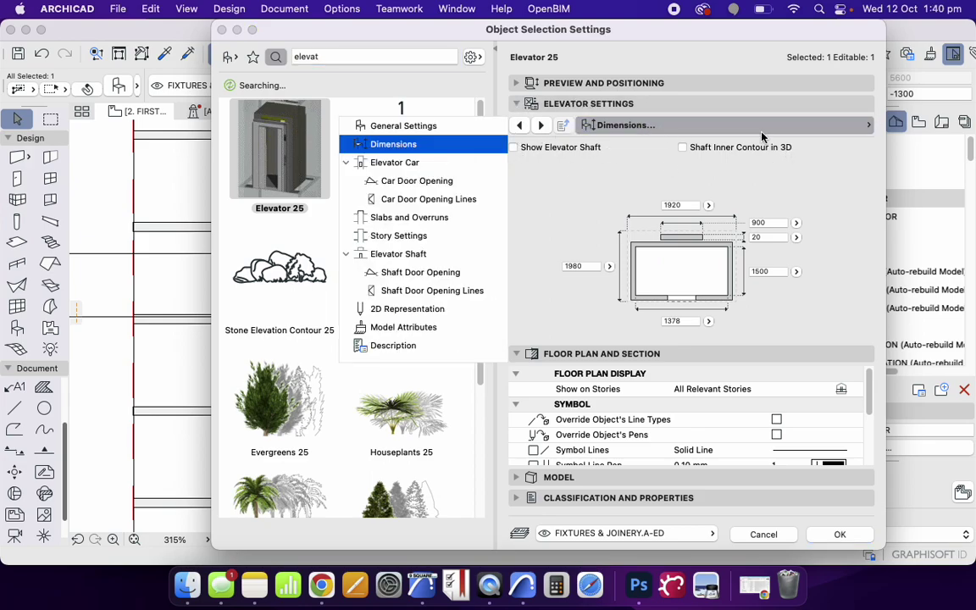
click(445, 162)
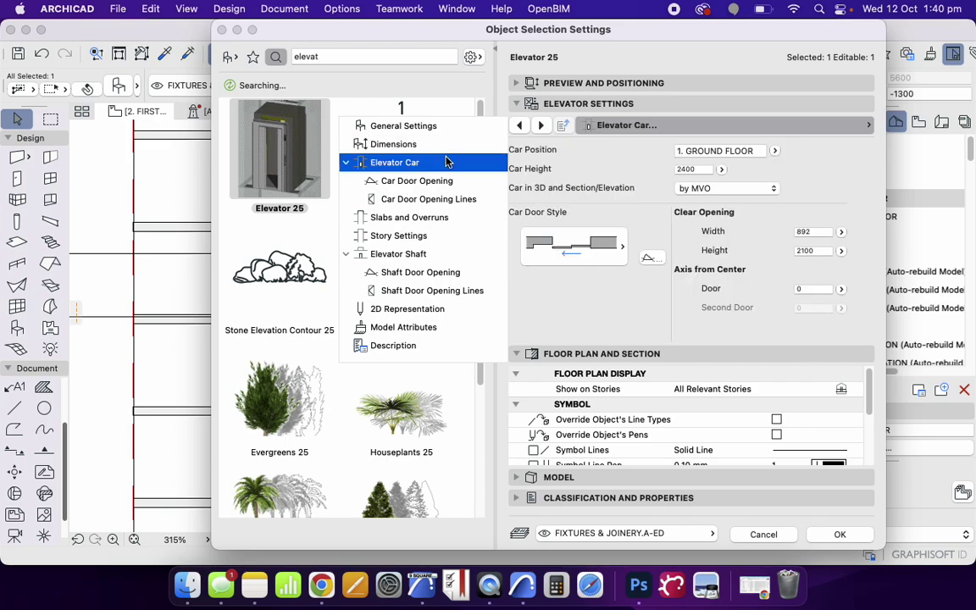
click(736, 163)
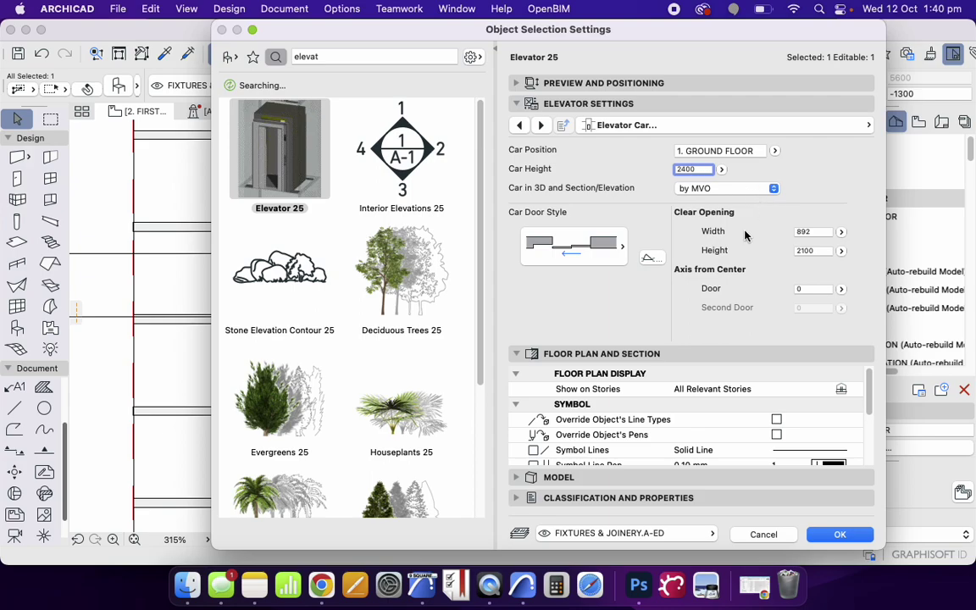
click(586, 242)
click(638, 206)
click(566, 245)
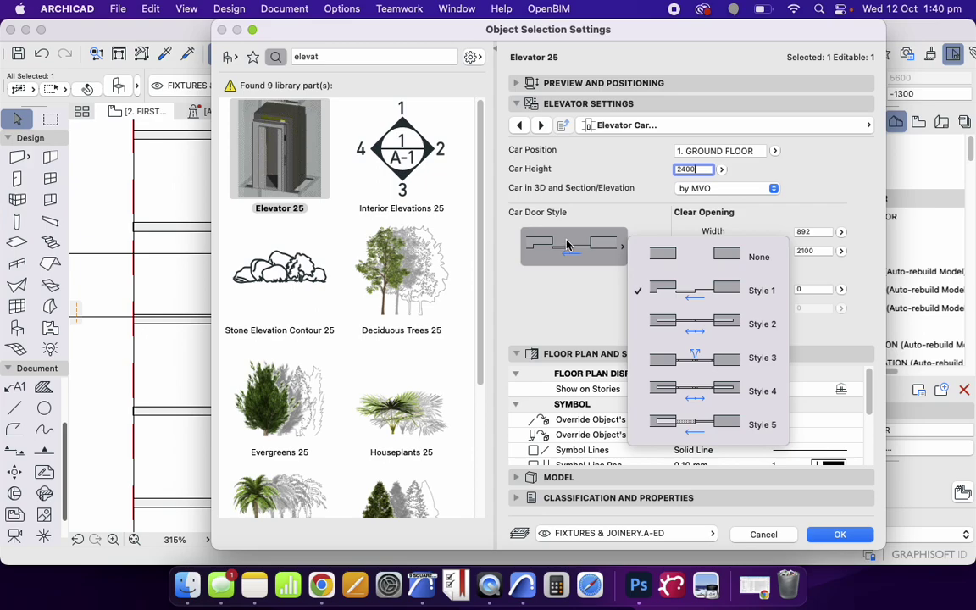
click(714, 395)
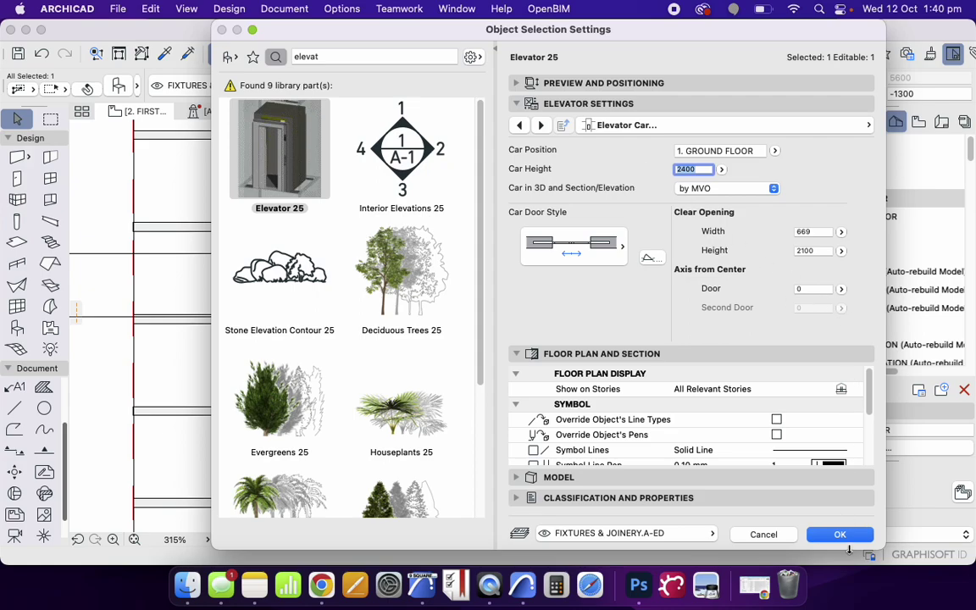
click(840, 536)
click(592, 285)
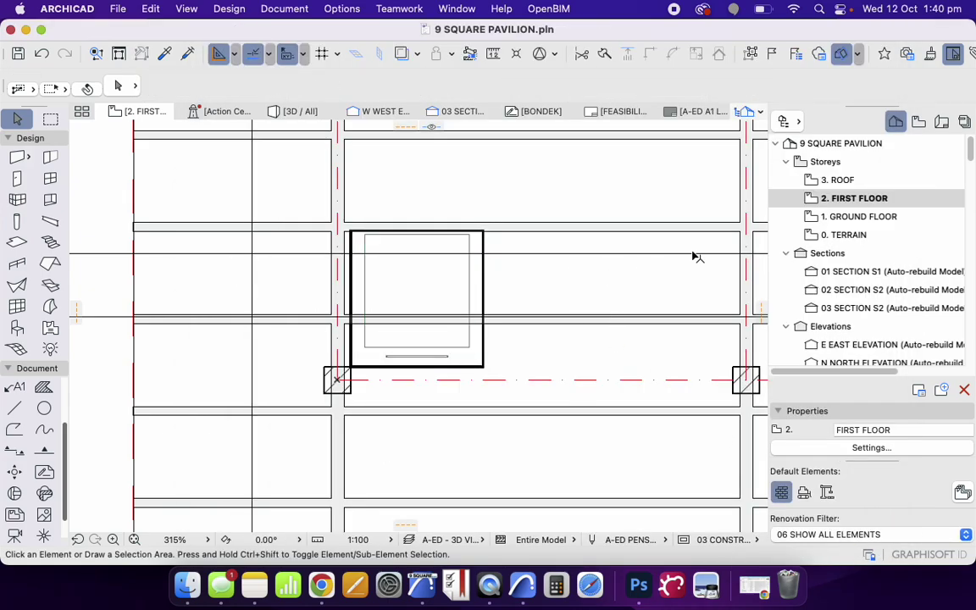
Return to the 1. GROUND FLOOR plan and check the elevator within the overall layout
double_click(883, 217)
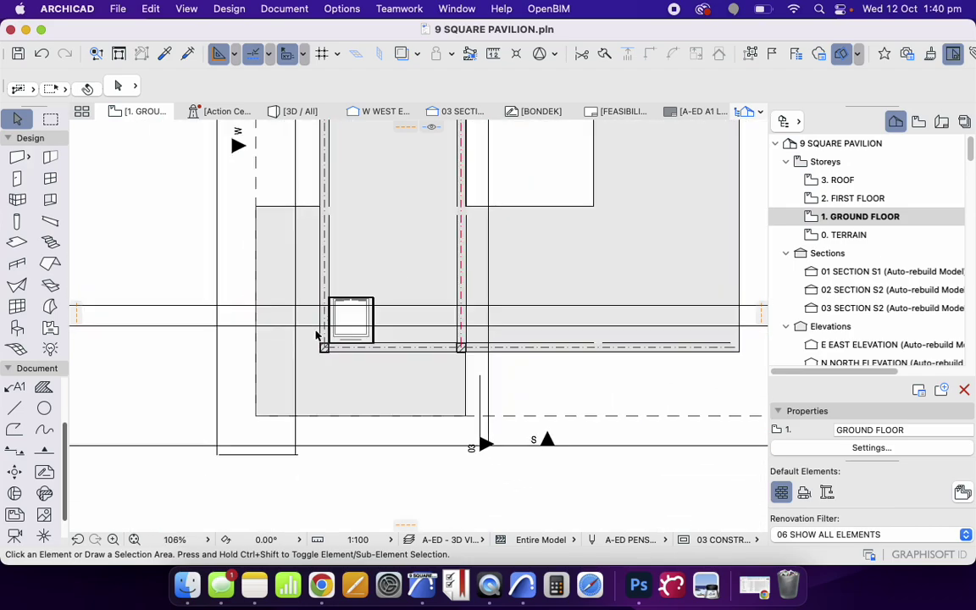
scroll(559, 381, down, 3)
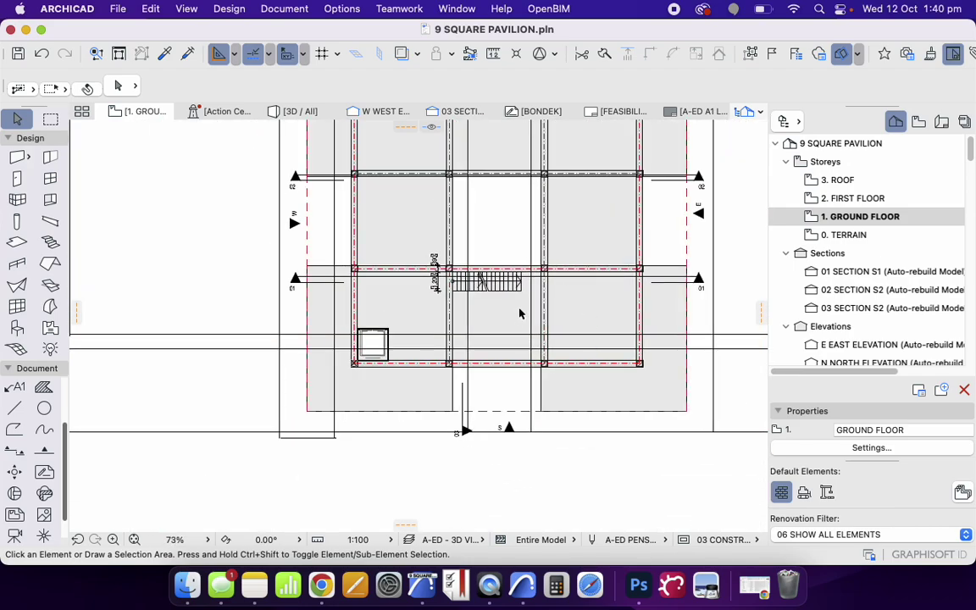
scroll(546, 236, up, 2)
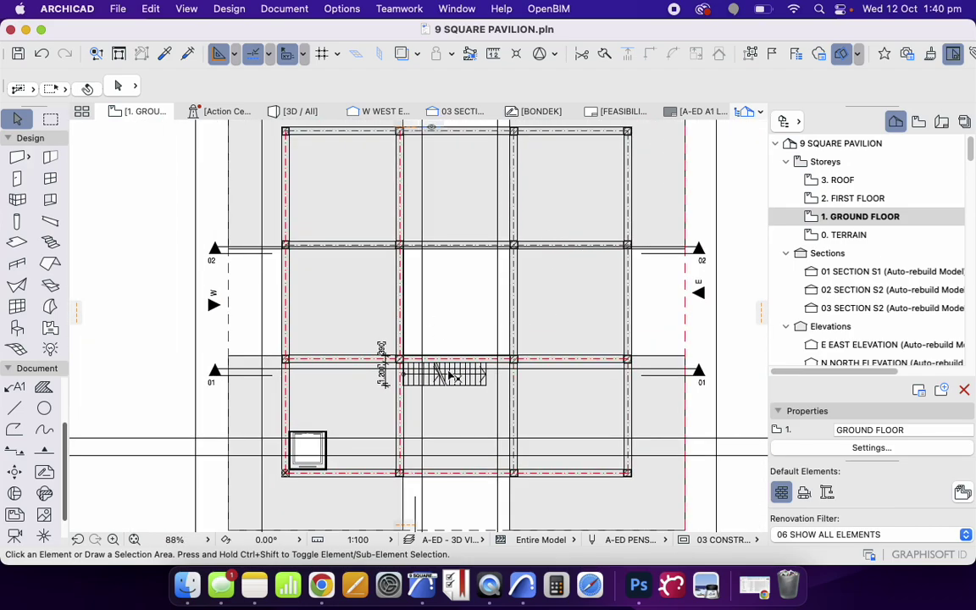
Open the 2. FIRST FLOOR plan and examine the elevator, stairs and floor framing around them
double_click(847, 198)
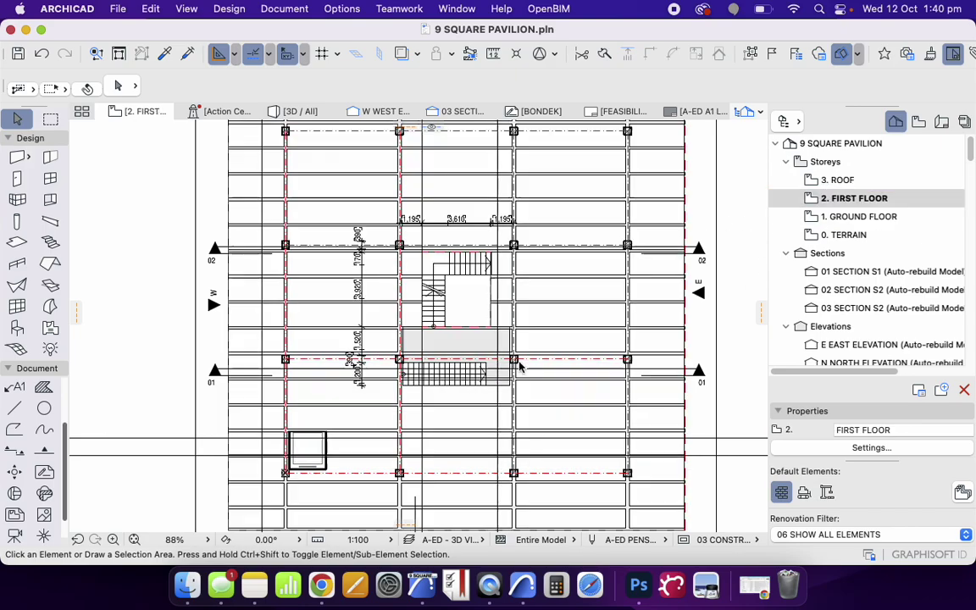
scroll(507, 244, down, 5)
scroll(457, 276, up, 6)
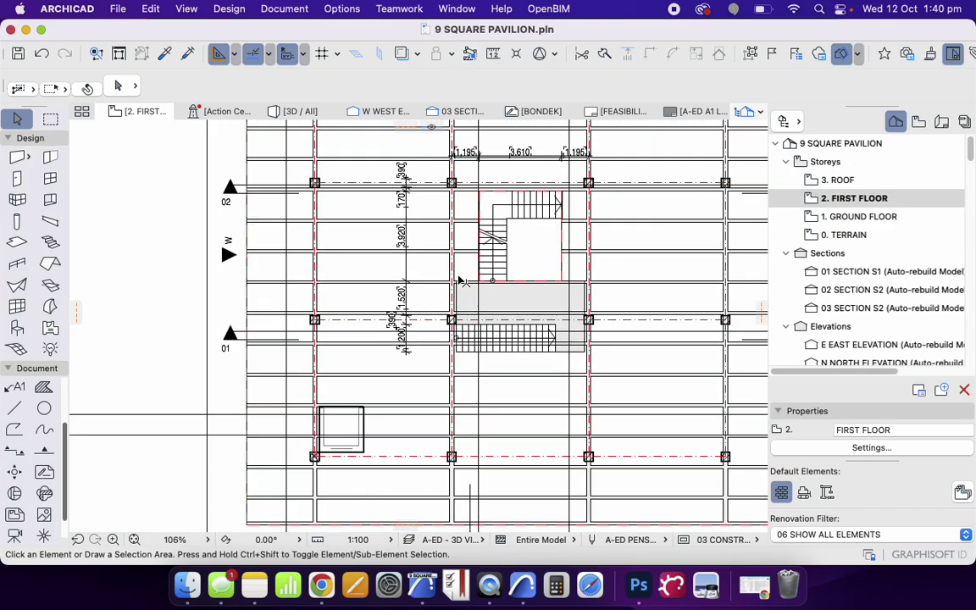
scroll(403, 376, down, 5)
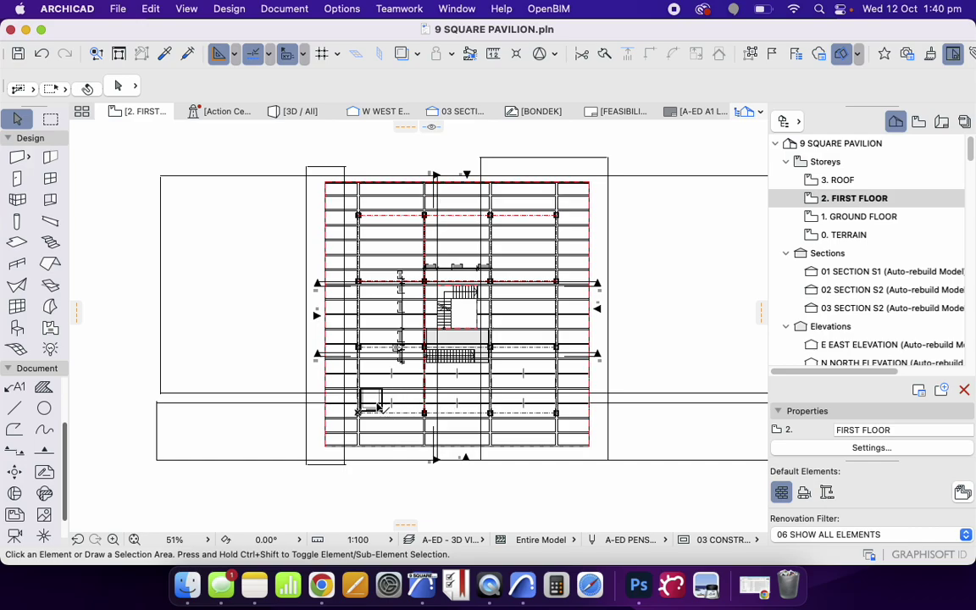
scroll(381, 404, up, 2)
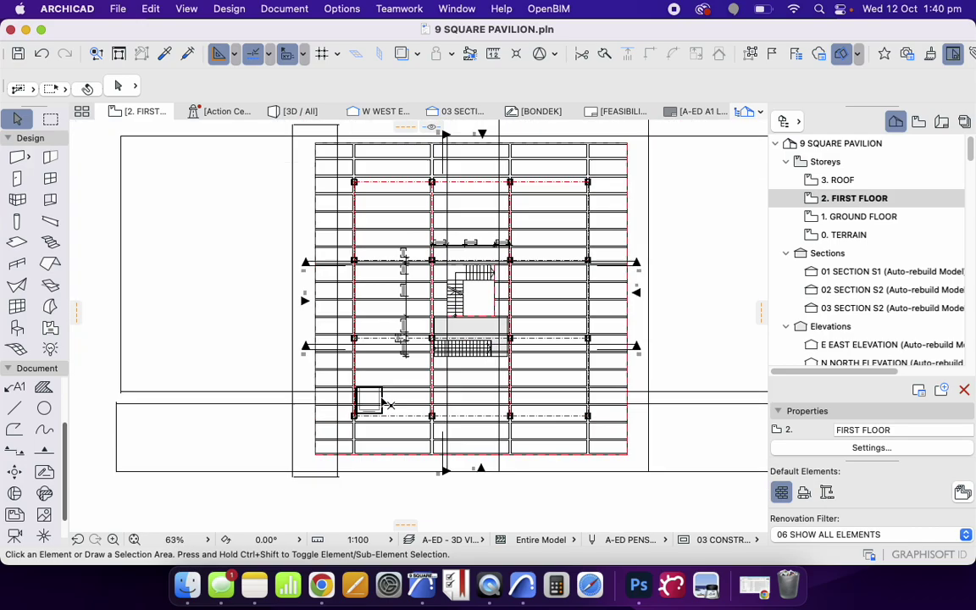
scroll(381, 402, down, 3)
scroll(375, 391, up, 1)
scroll(375, 391, up, 3)
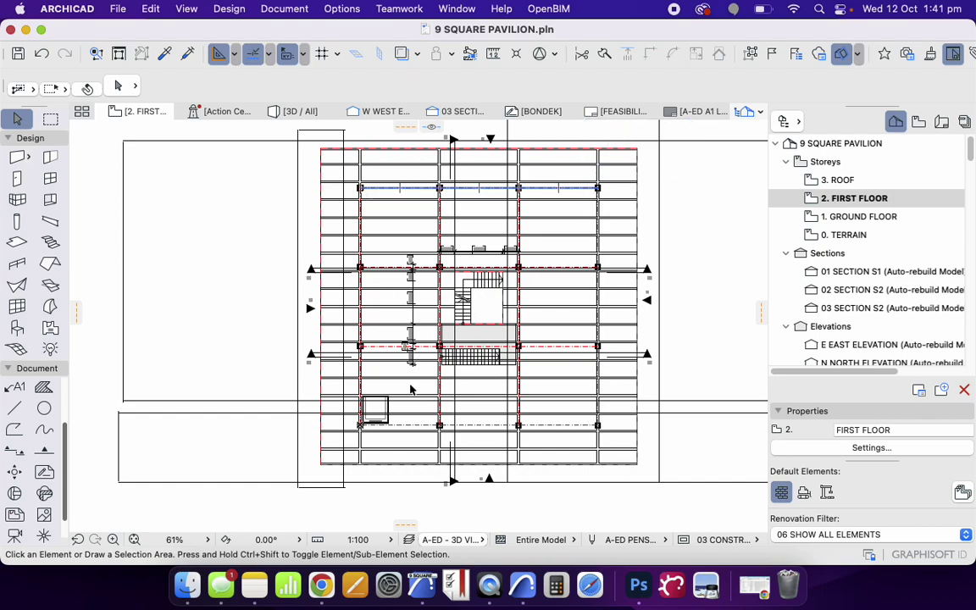
scroll(392, 449, up, 2)
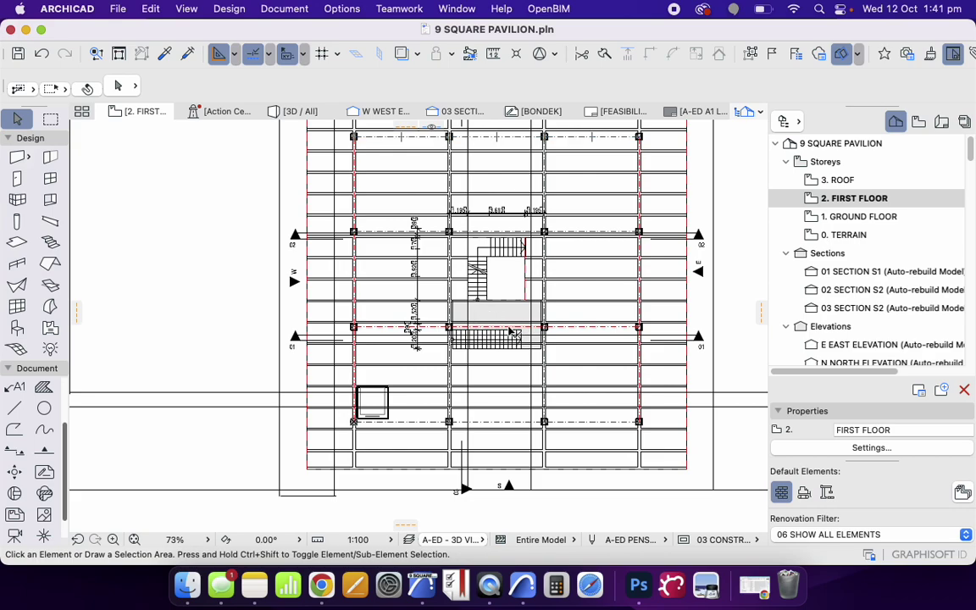
scroll(380, 405, up, 5)
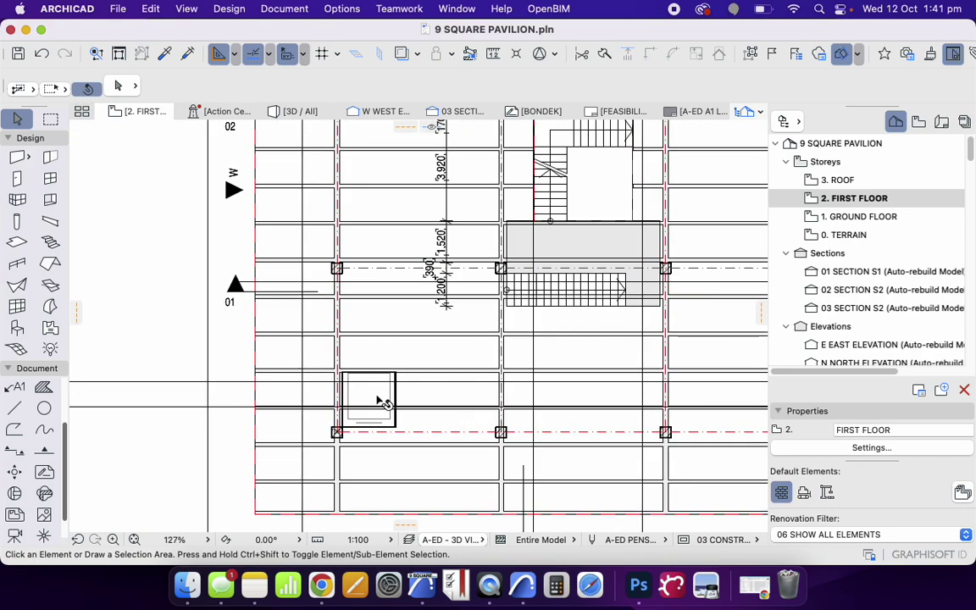
click(593, 254)
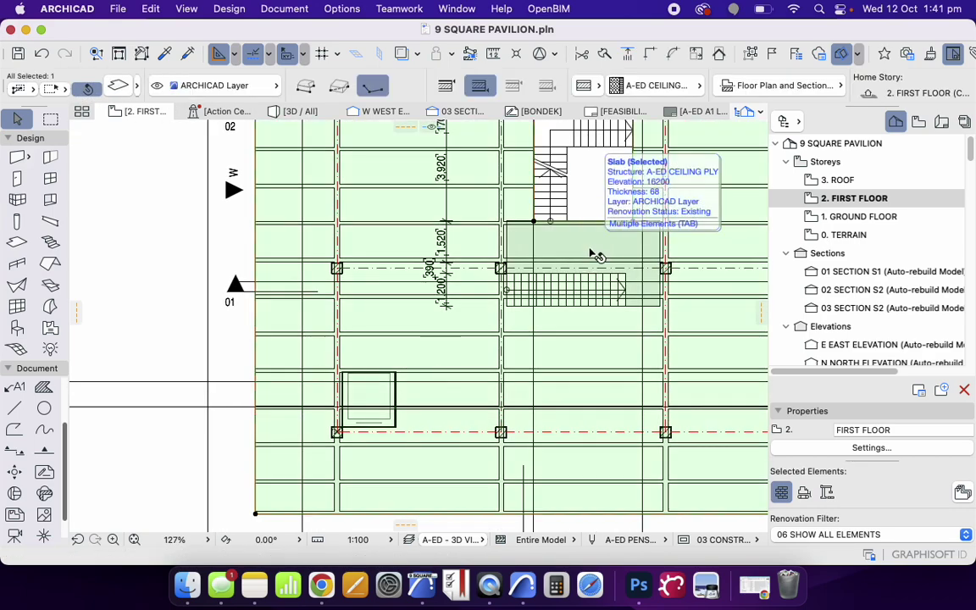
key(Escape)
click(521, 241)
key(Escape)
click(508, 240)
click(511, 239)
scroll(513, 237, up, 5)
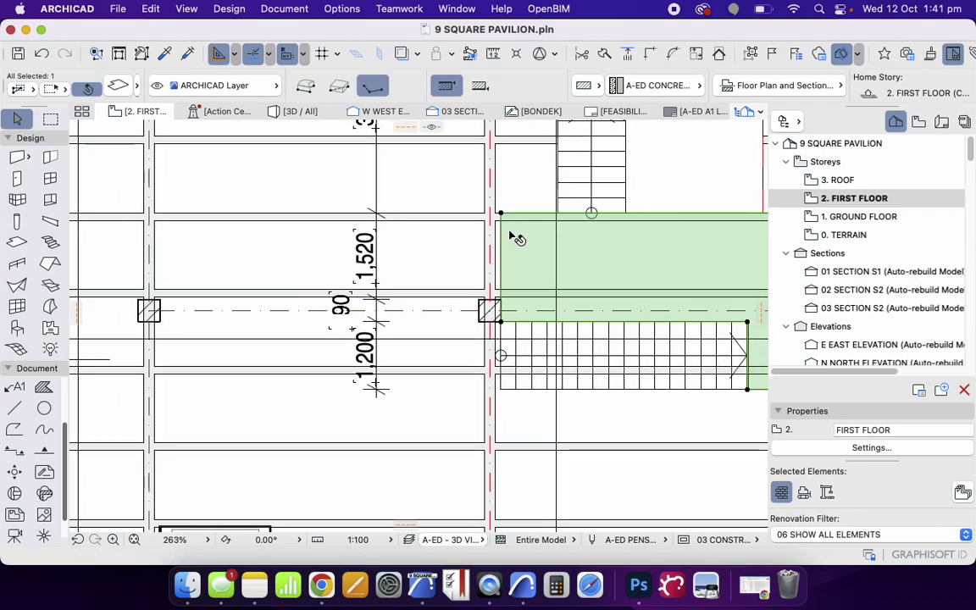
click(501, 232)
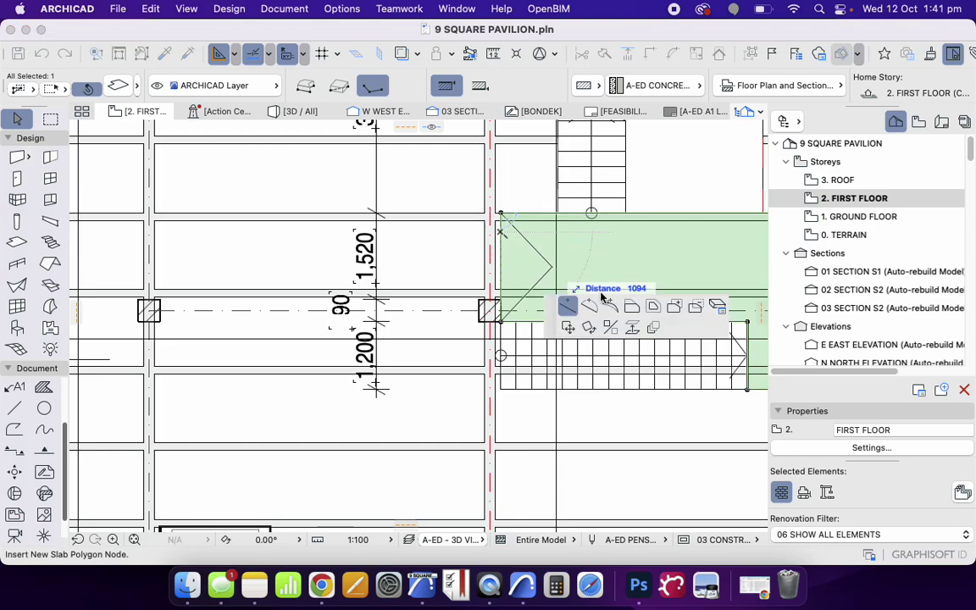
click(630, 306)
scroll(489, 243, down, 8)
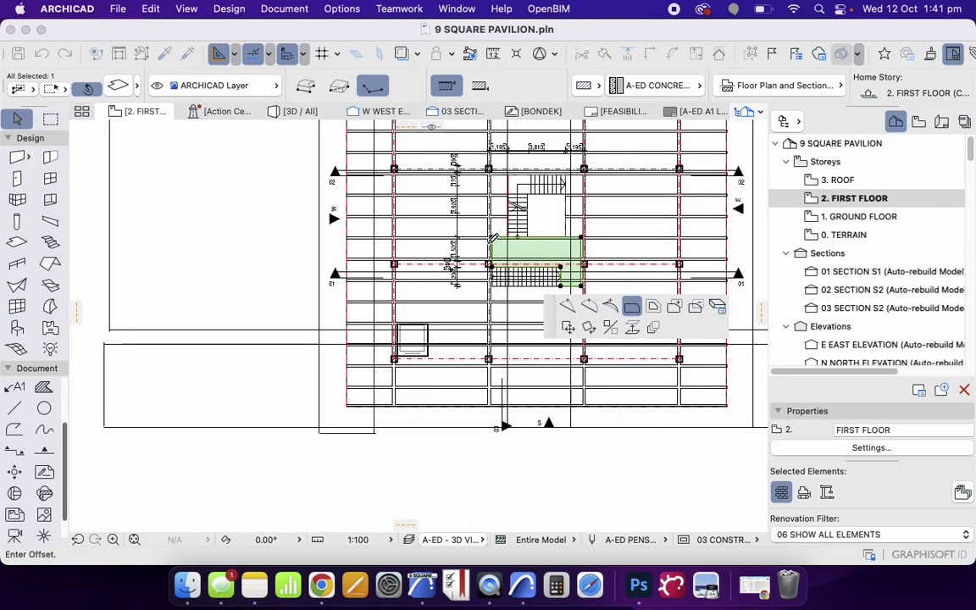
scroll(489, 243, up, 5)
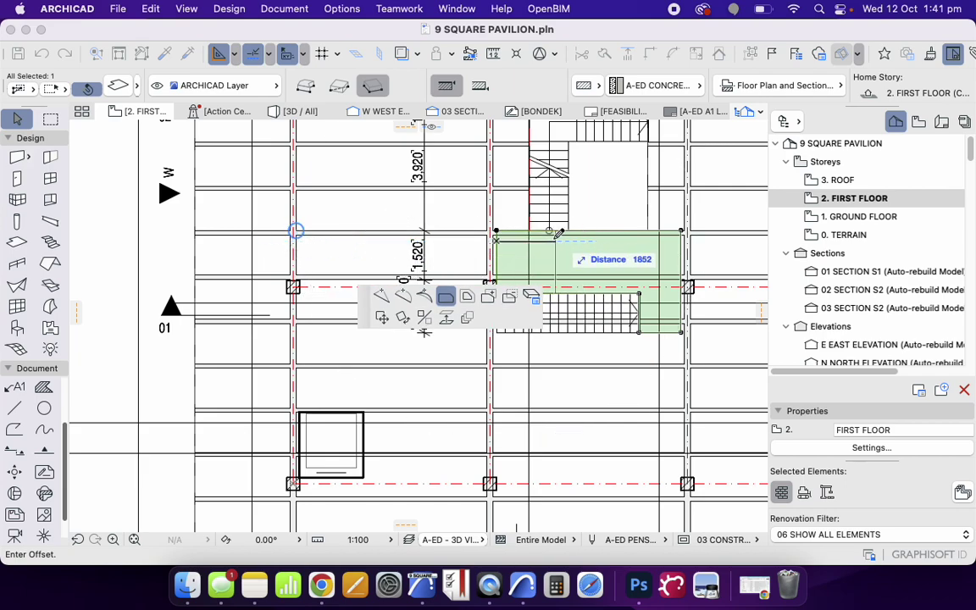
click(498, 248)
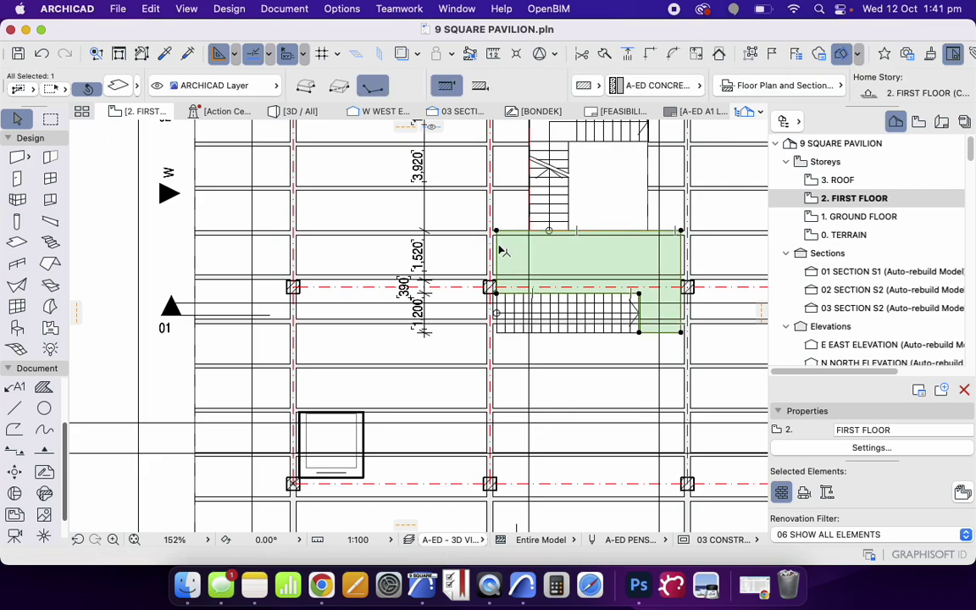
key(Escape)
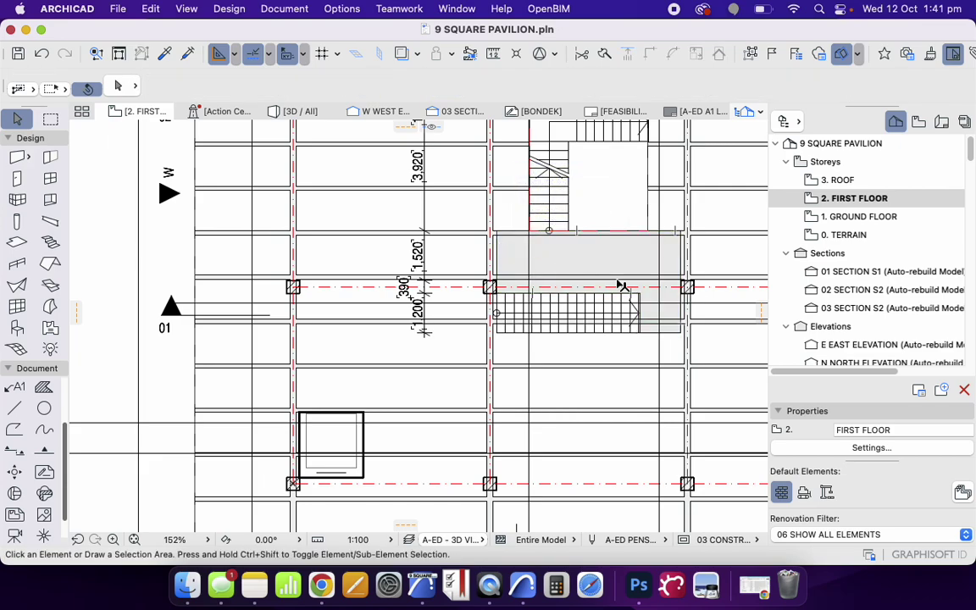
Draw a rectangular slab with the stair landing slab's settings, from the landing's upper-left corner to the elevator bay's outer column corners
alt+click(514, 254)
alt+click(501, 246)
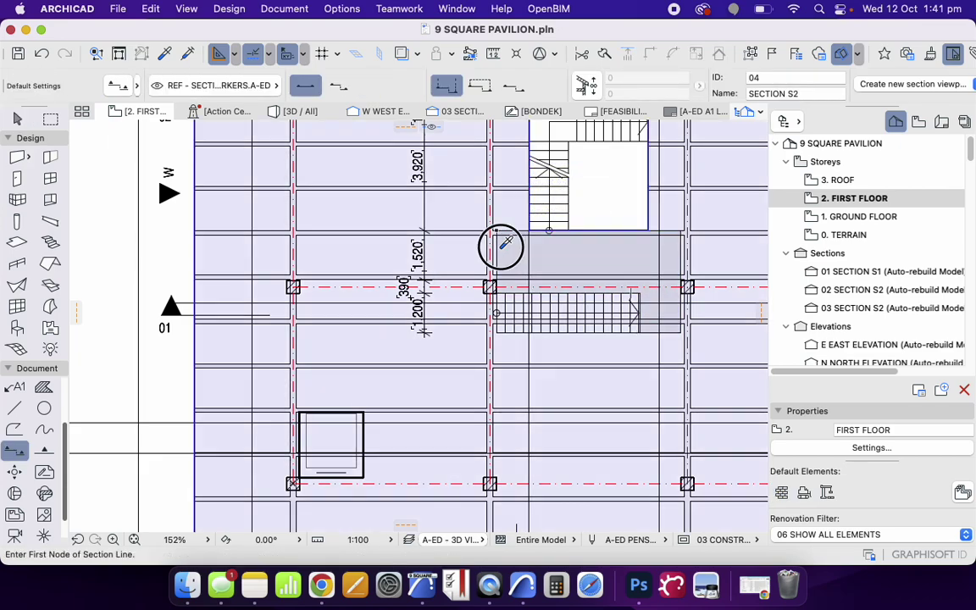
click(496, 229)
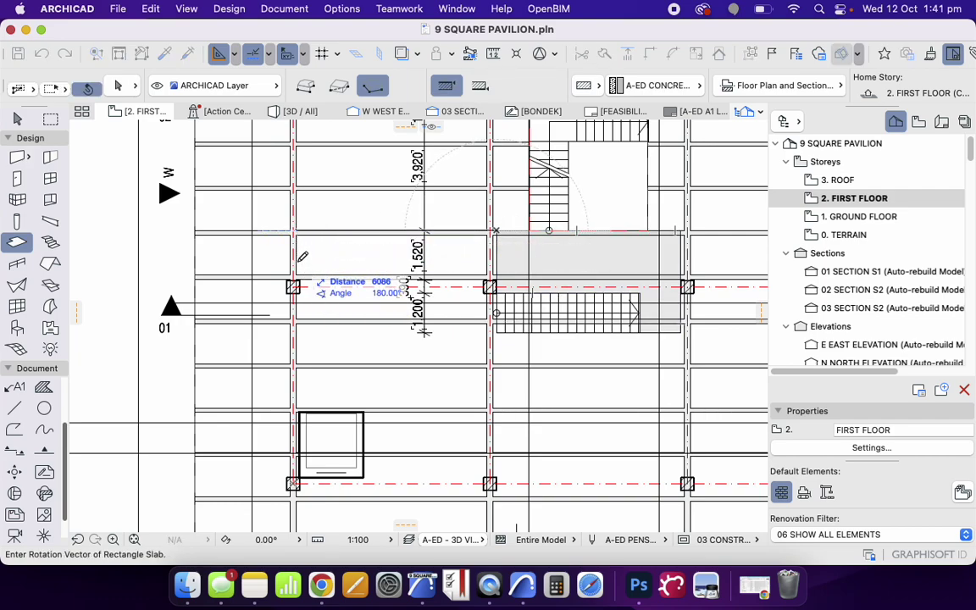
scroll(302, 256, up, 5)
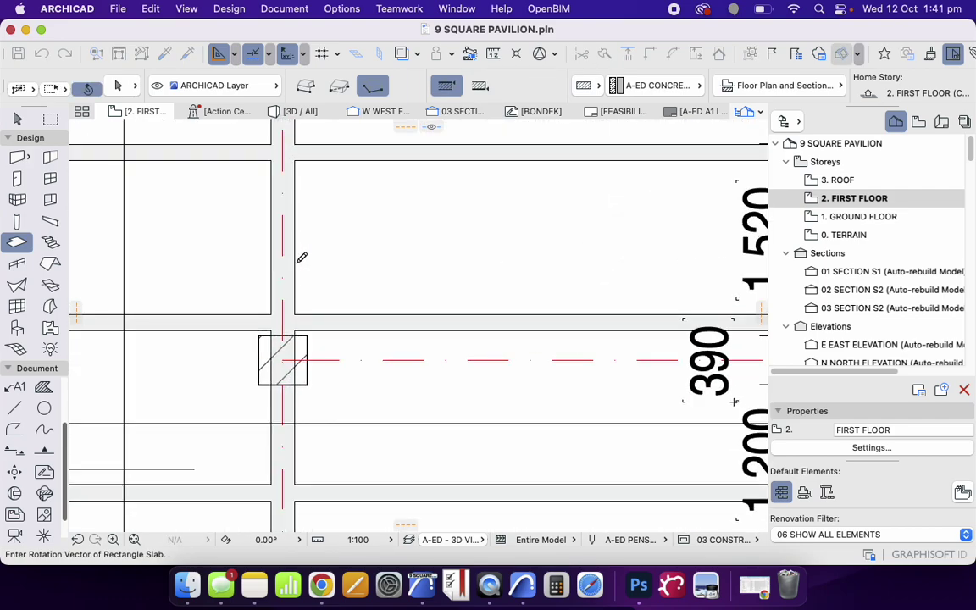
click(262, 331)
scroll(310, 263, down, 5)
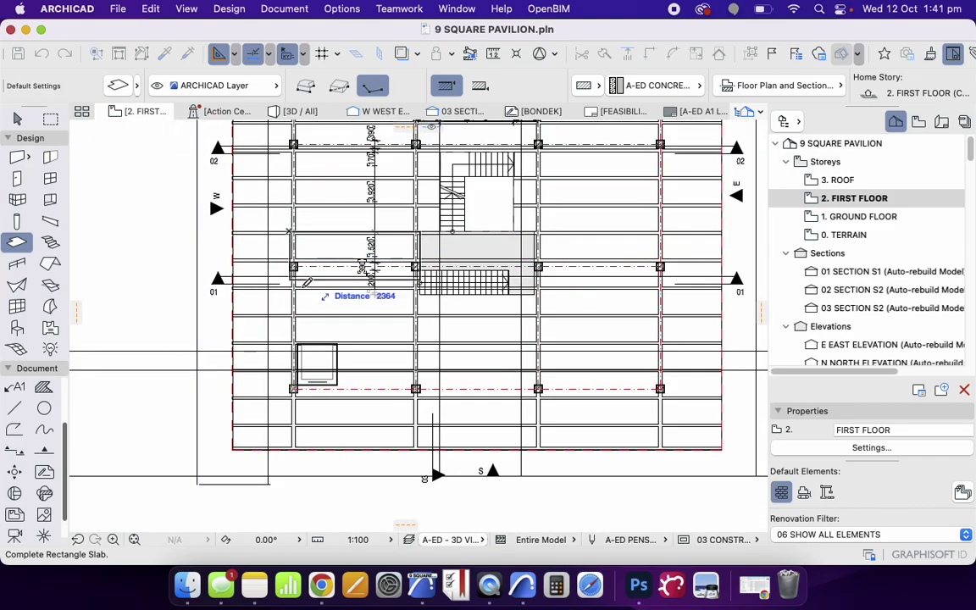
scroll(288, 348, up, 3)
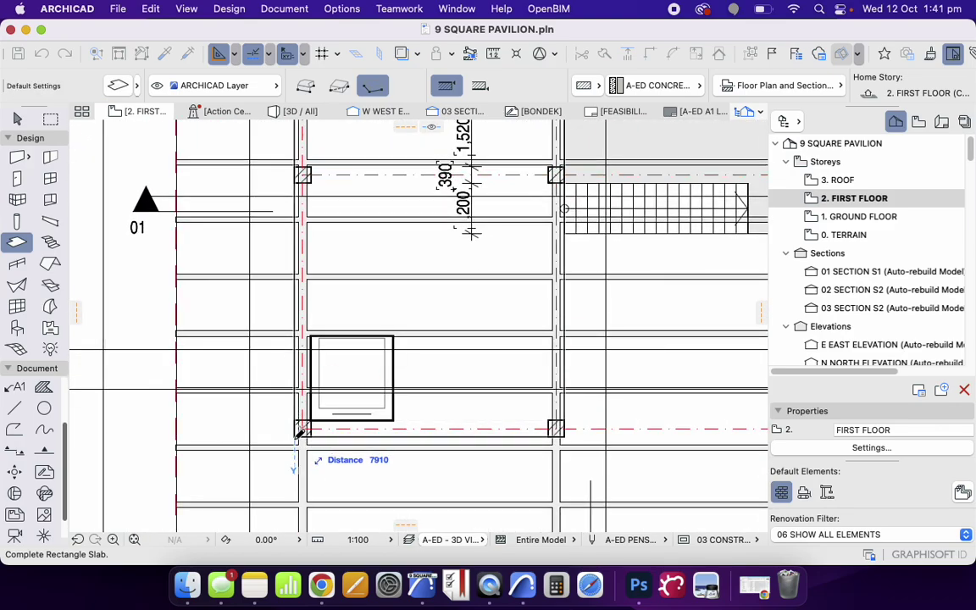
click(299, 431)
key(Escape)
Insert a node on the new slab's right edge at the lower-left corner of the straight stair flight
click(483, 437)
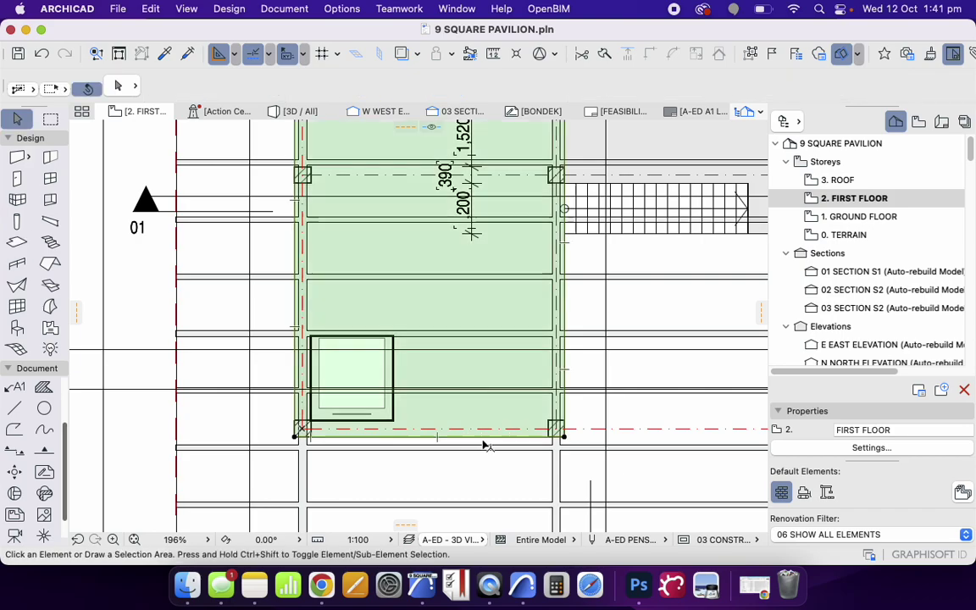
scroll(476, 421, down, 3)
scroll(506, 375, up, 3)
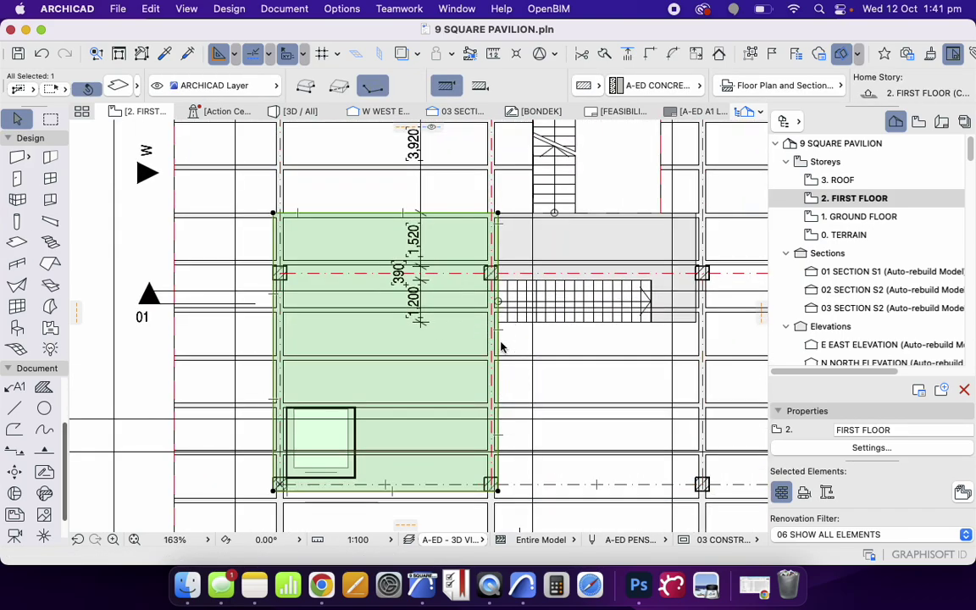
click(493, 373)
scroll(513, 312, up, 2)
scroll(512, 312, up, 3)
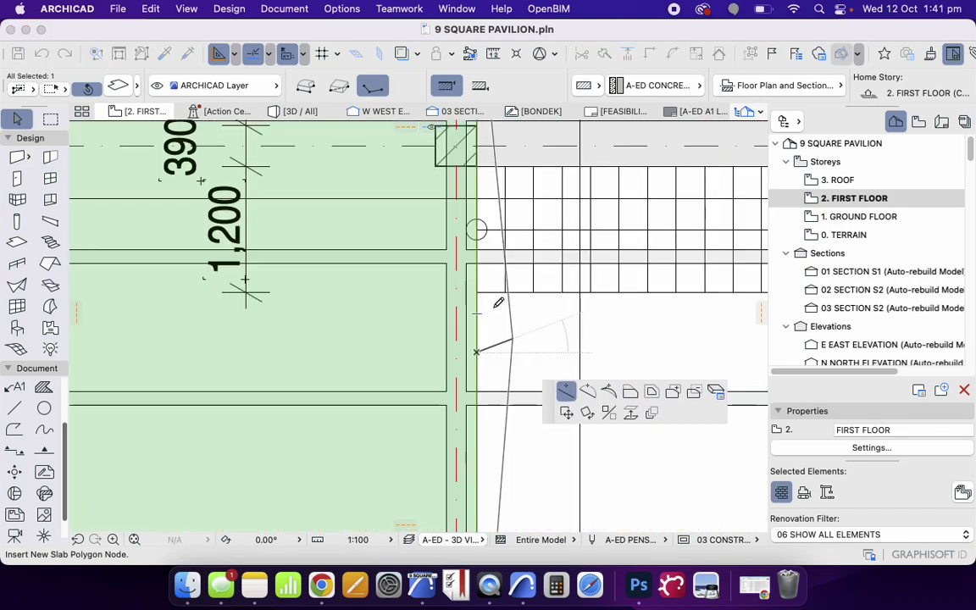
click(479, 297)
click(478, 306)
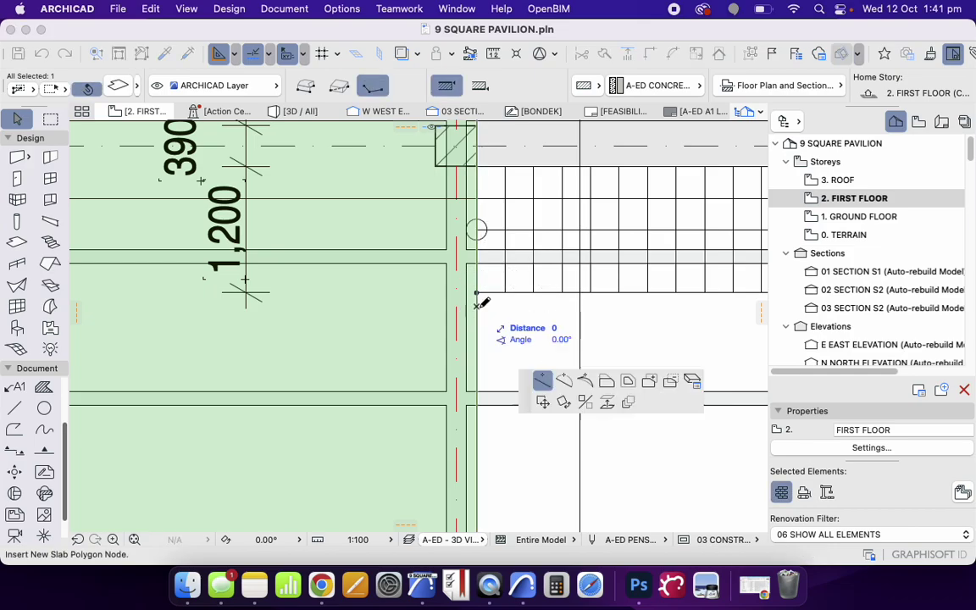
Offset the slab's edge segment below the stair flight to the outer face of the far-right columns
click(607, 382)
scroll(469, 201, down, 3)
scroll(472, 196, down, 3)
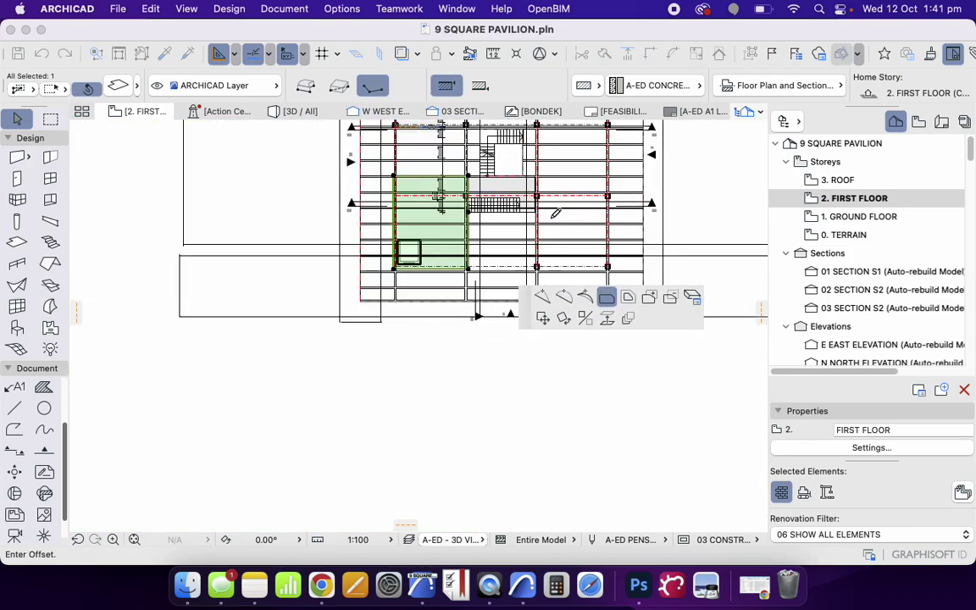
scroll(624, 312, up, 3)
scroll(623, 312, up, 3)
scroll(603, 269, down, 5)
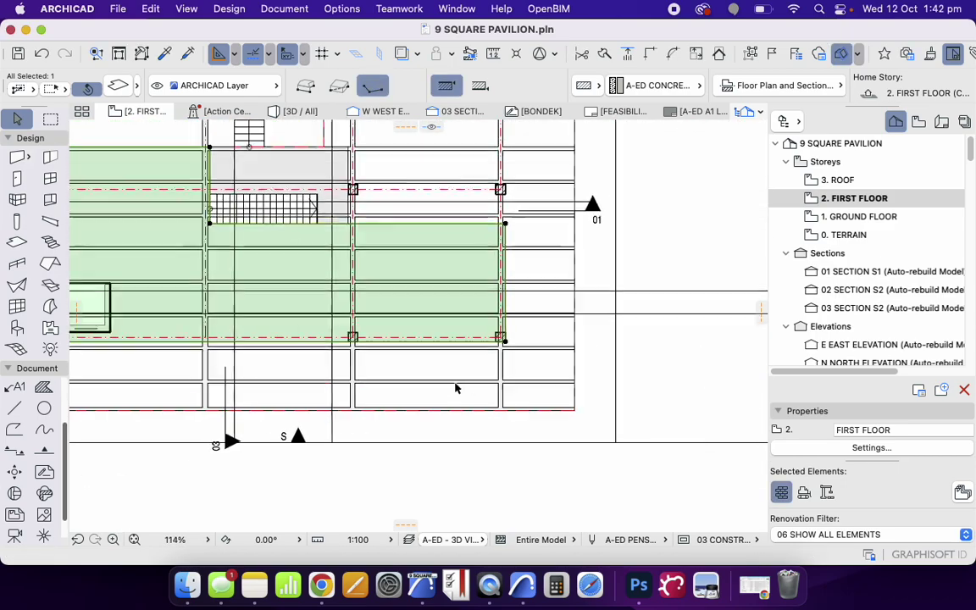
scroll(437, 302, up, 3)
scroll(436, 303, up, 3)
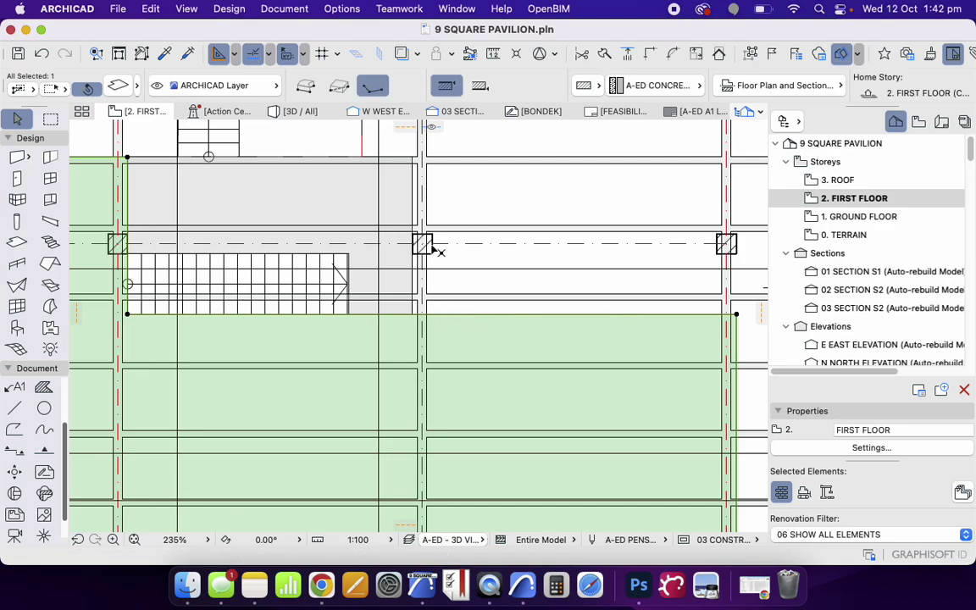
scroll(674, 332, down, 3)
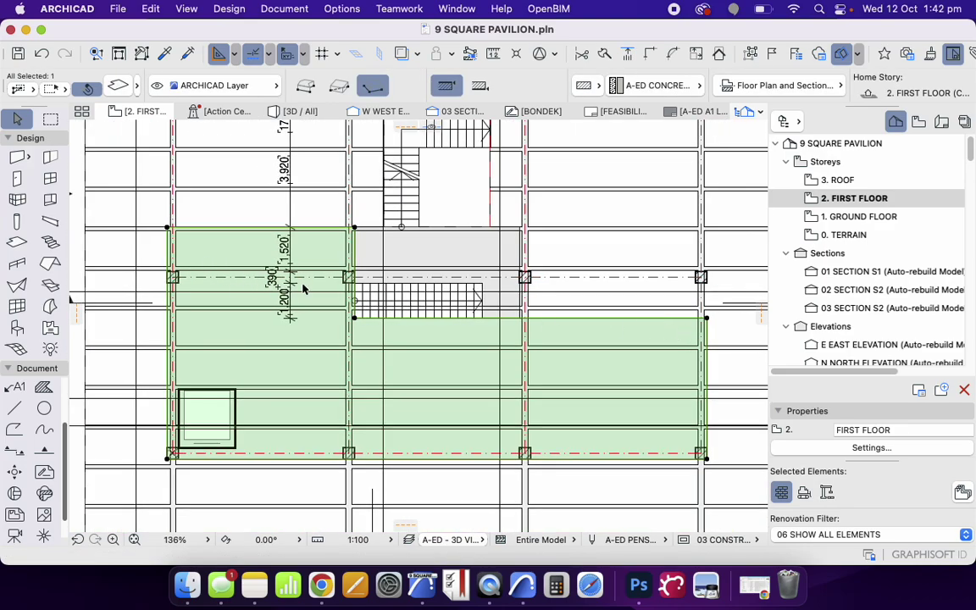
scroll(316, 256, up, 3)
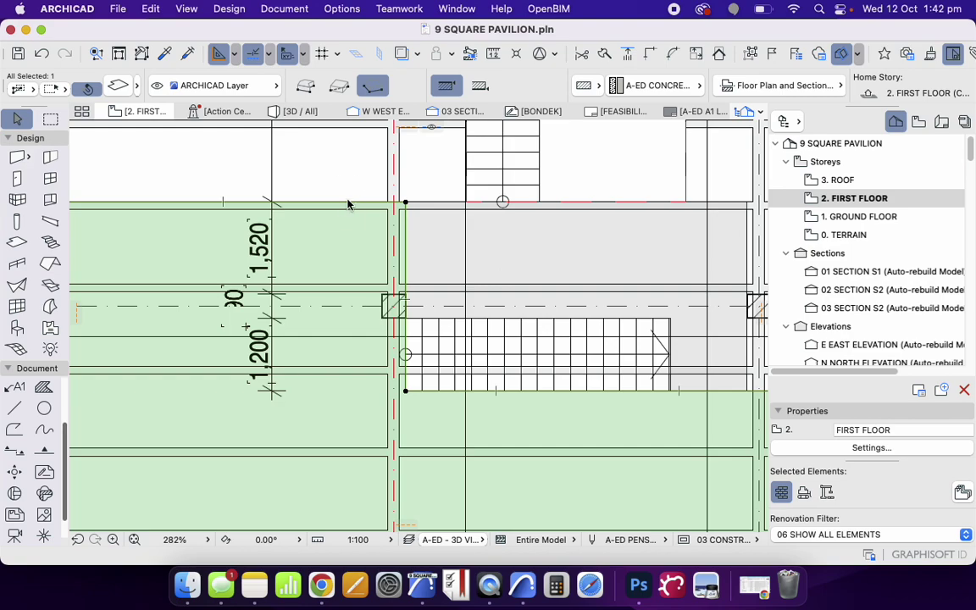
click(348, 203)
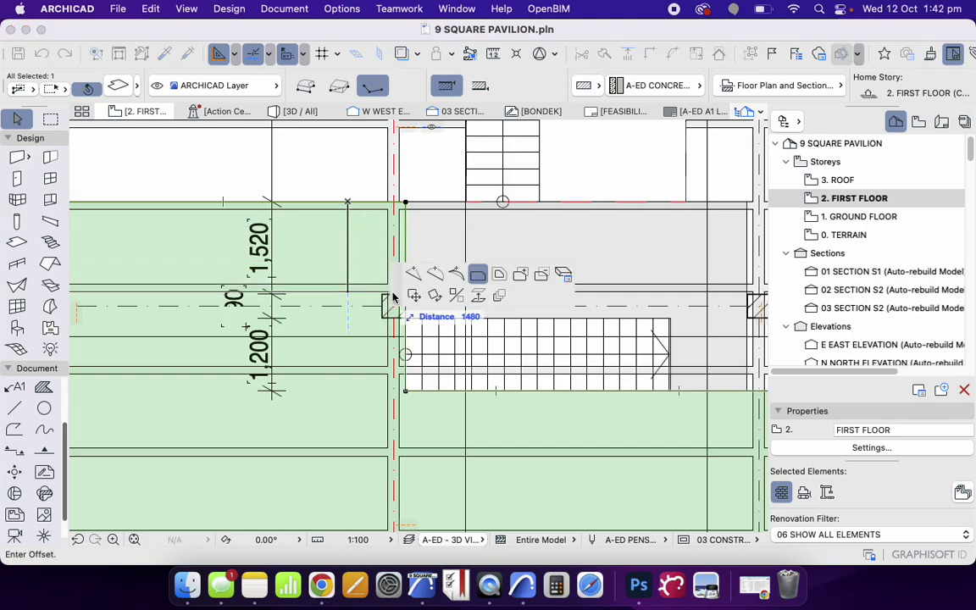
key(Escape)
scroll(397, 258, down, 2)
key(Escape)
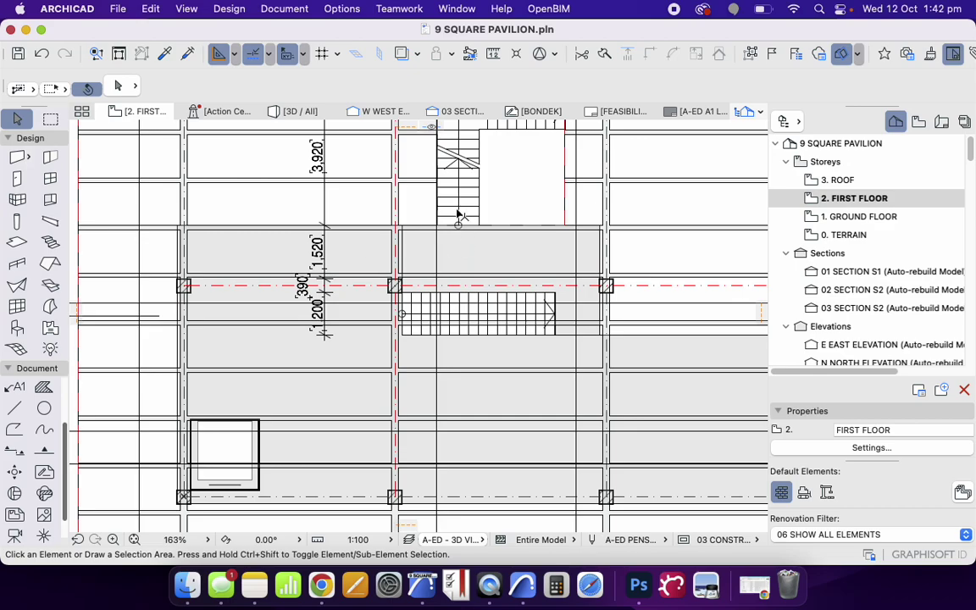
Insert a node on the extended slab's upper edge at the stair landing's lower-right corner
scroll(458, 216, right, 5)
click(552, 313)
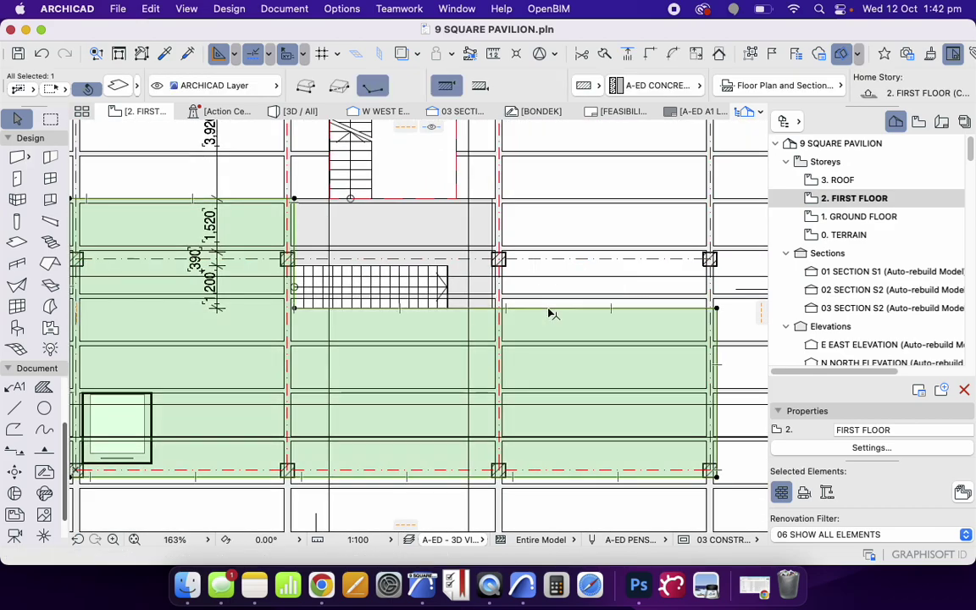
click(547, 310)
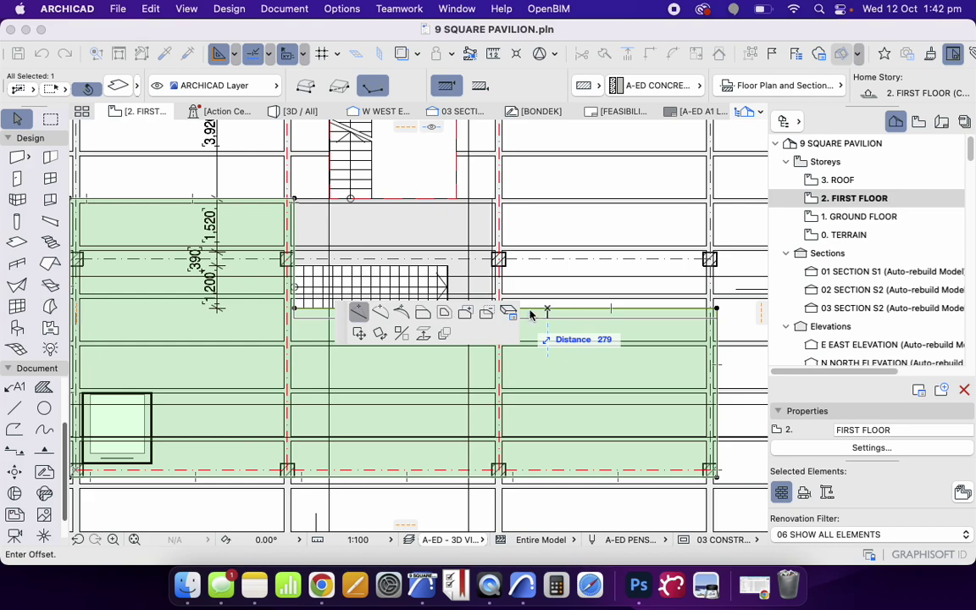
scroll(352, 311, up, 5)
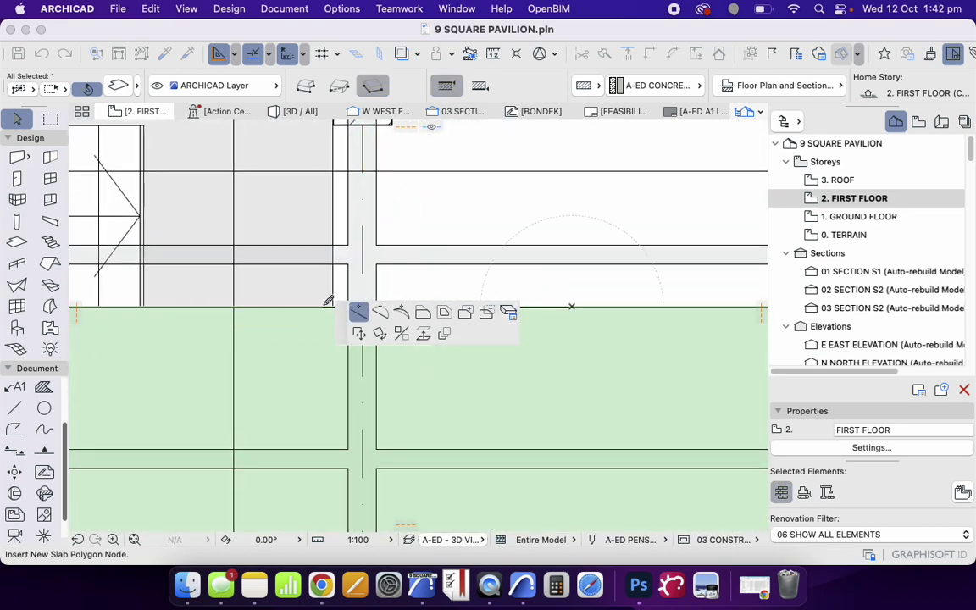
click(555, 307)
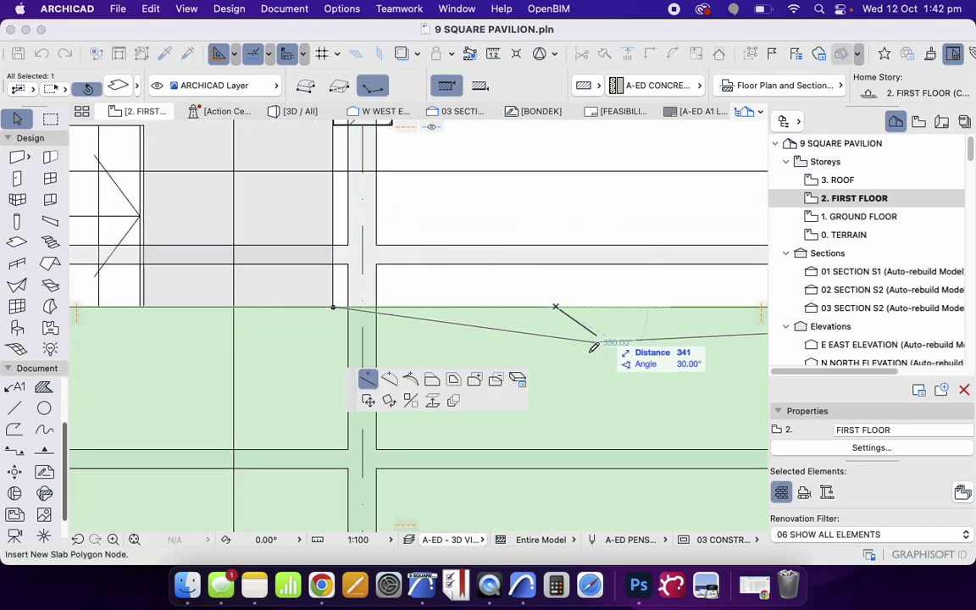
Offset the first-floor slab's upper edge segment beyond the stair landing to line up with the landing's upper-right corner
scroll(464, 331, down, 5)
scroll(421, 196, up, 3)
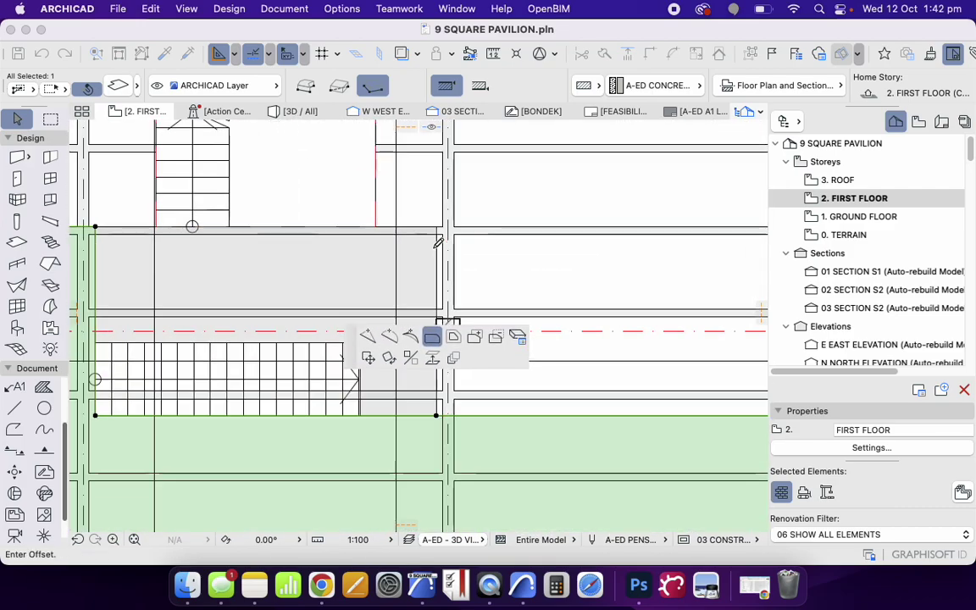
click(436, 226)
scroll(481, 269, down, 8)
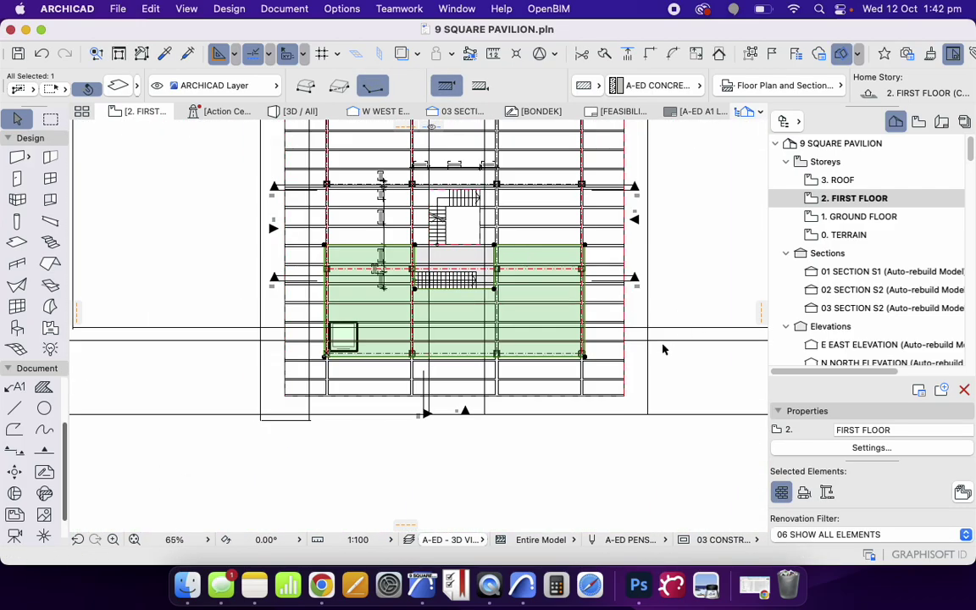
key(Escape)
Show the model in 3D and examine the first-floor slab around the elevator and stairs from several sides
right_click(151, 201)
click(222, 436)
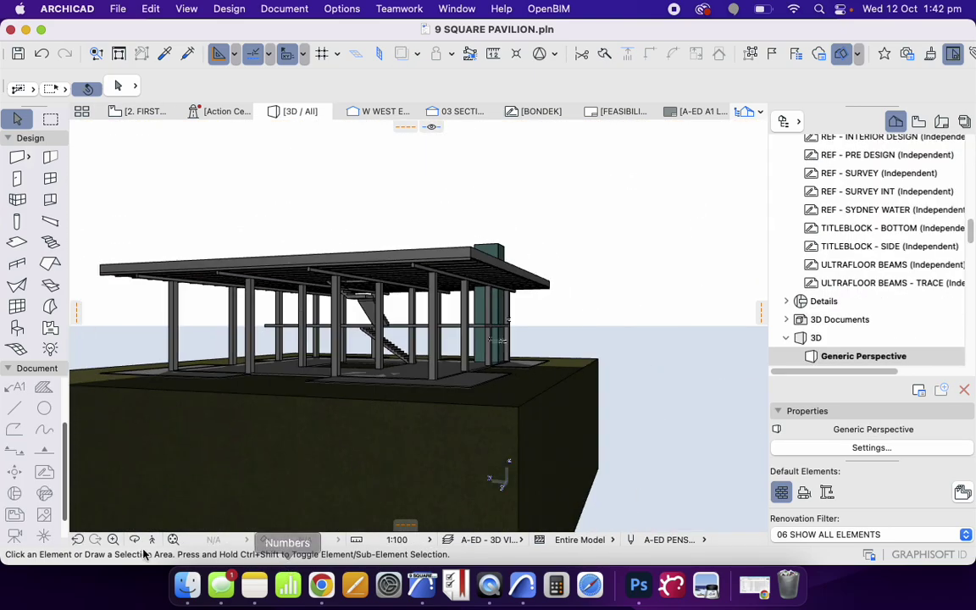
click(134, 540)
drag(398, 356, 324, 364)
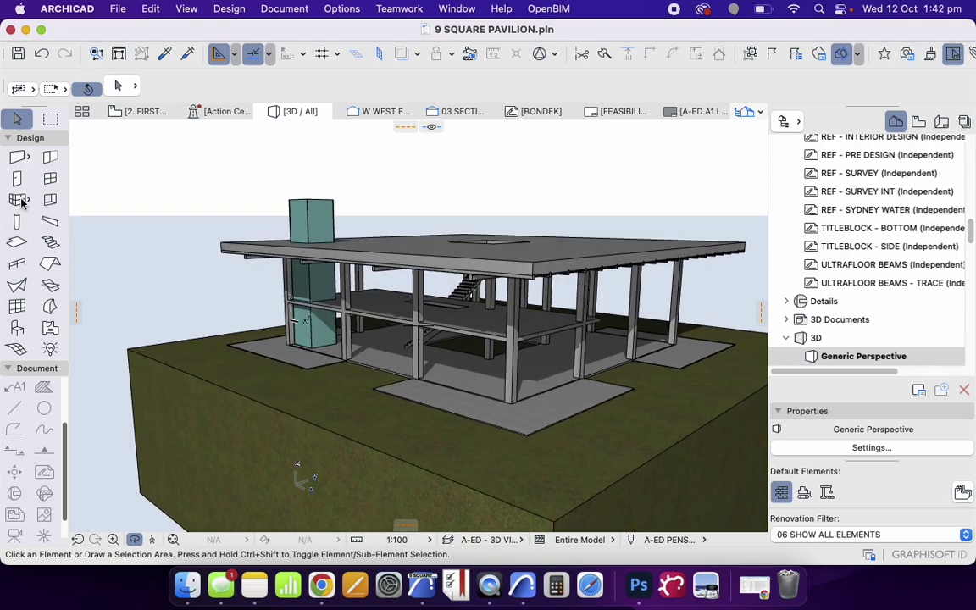
drag(260, 303, 364, 377)
scroll(452, 265, up, 5)
scroll(452, 265, down, 1)
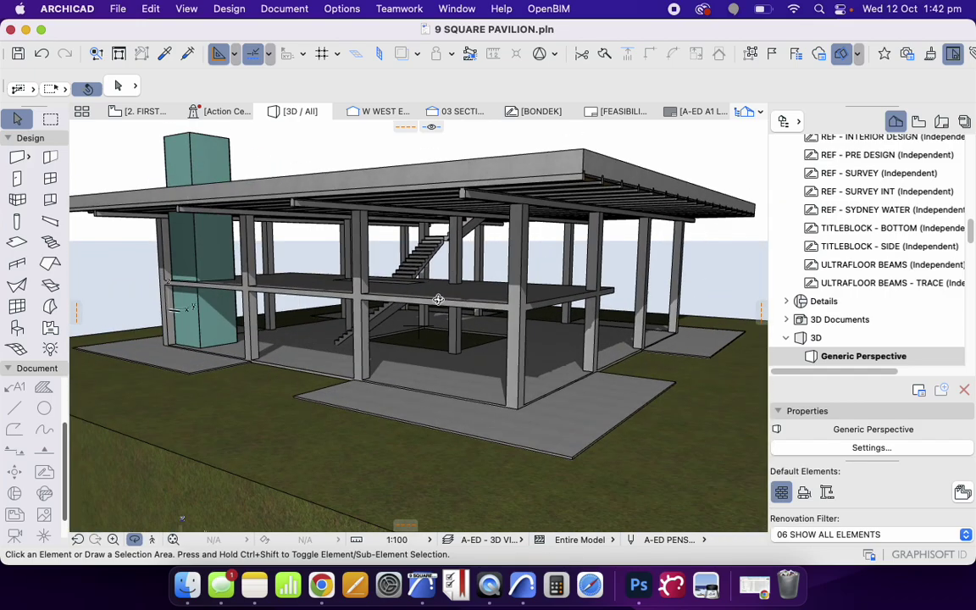
drag(467, 282, 316, 265)
scroll(316, 265, down, 5)
scroll(385, 271, up, 5)
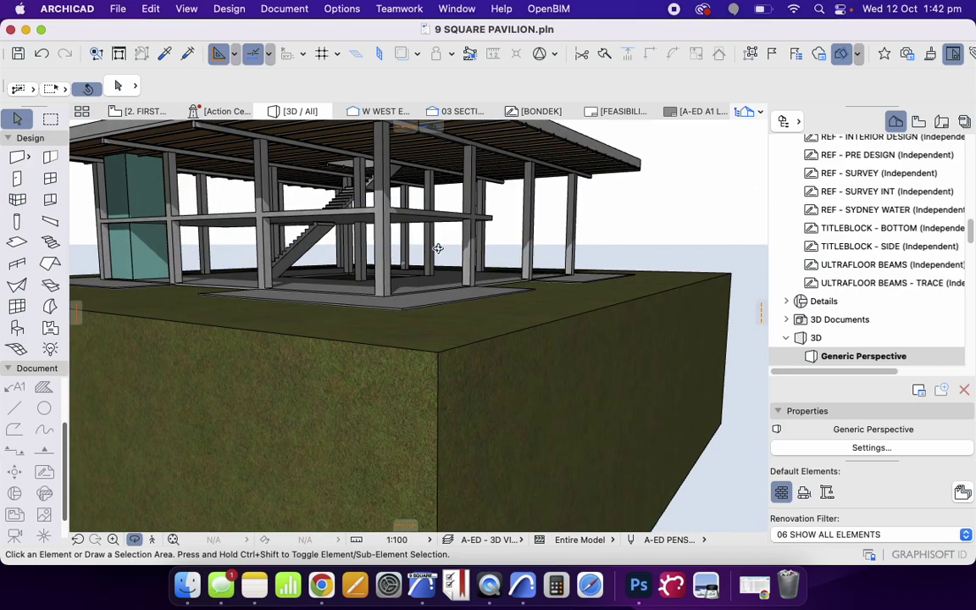
drag(439, 274, 441, 293)
Check the thickness and elevation in the large first-floor slab's selection settings, leaving them without changes
click(341, 174)
click(343, 174)
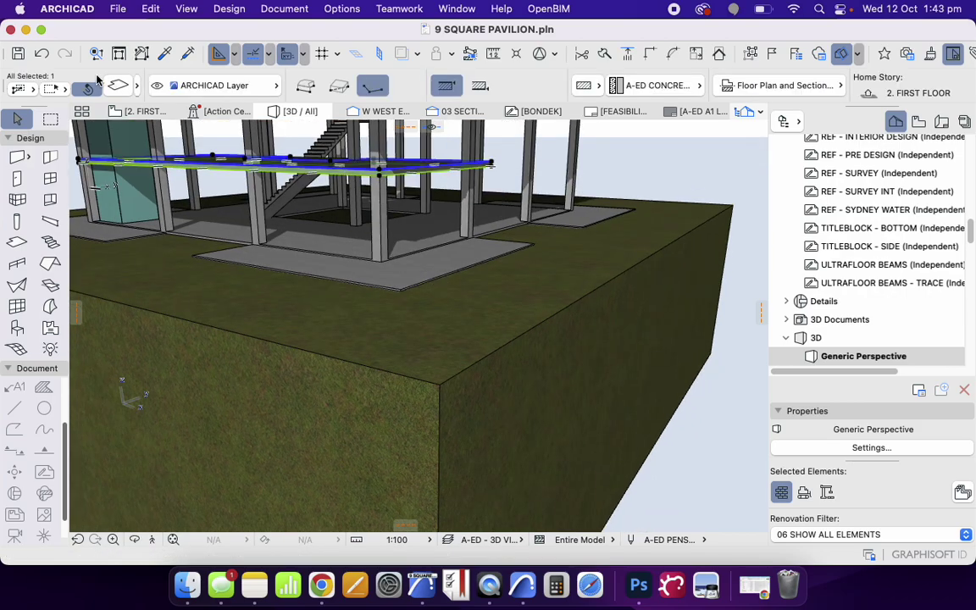
click(120, 86)
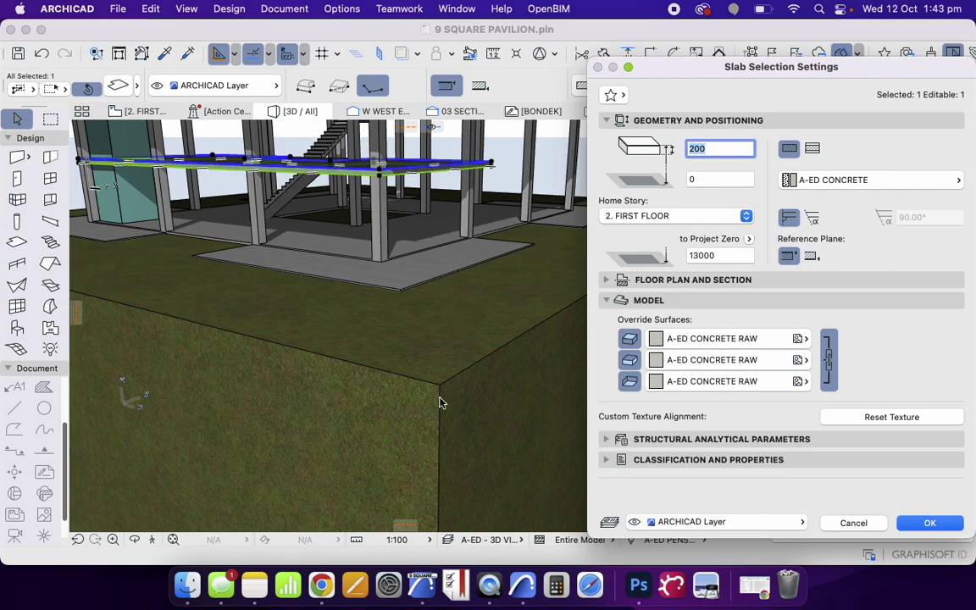
key(Escape)
scroll(605, 428, down, 3)
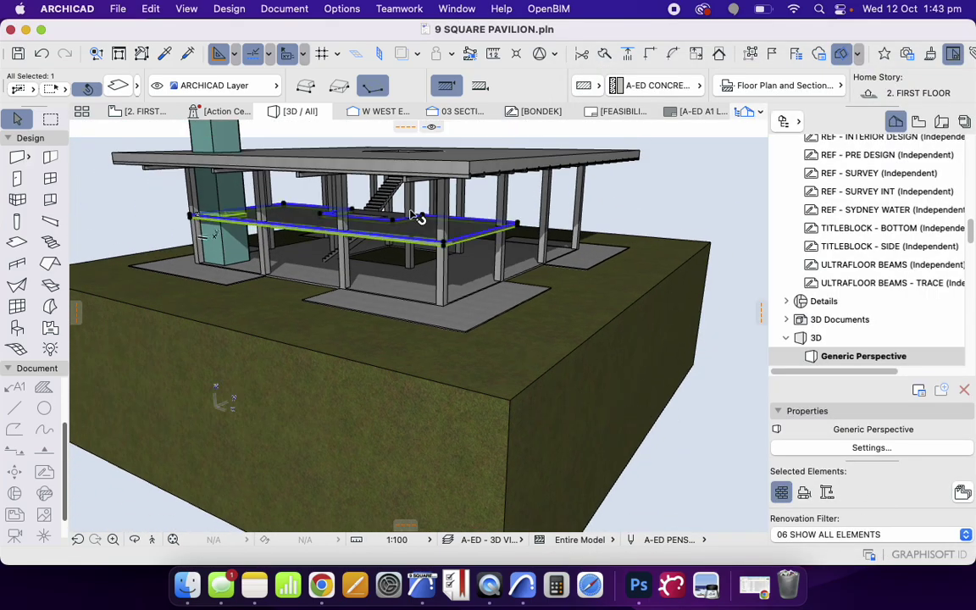
Set the stair landing slab's offset to the First Floor home story to -500
scroll(358, 198, up, 5)
scroll(373, 197, up, 3)
key(Escape)
click(365, 250)
scroll(381, 239, up, 3)
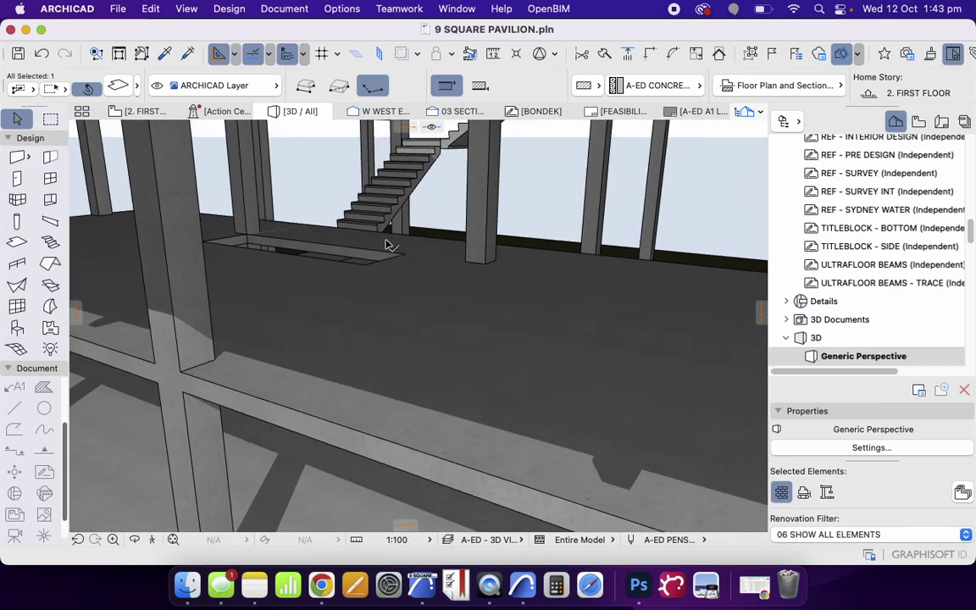
scroll(388, 214, down, 5)
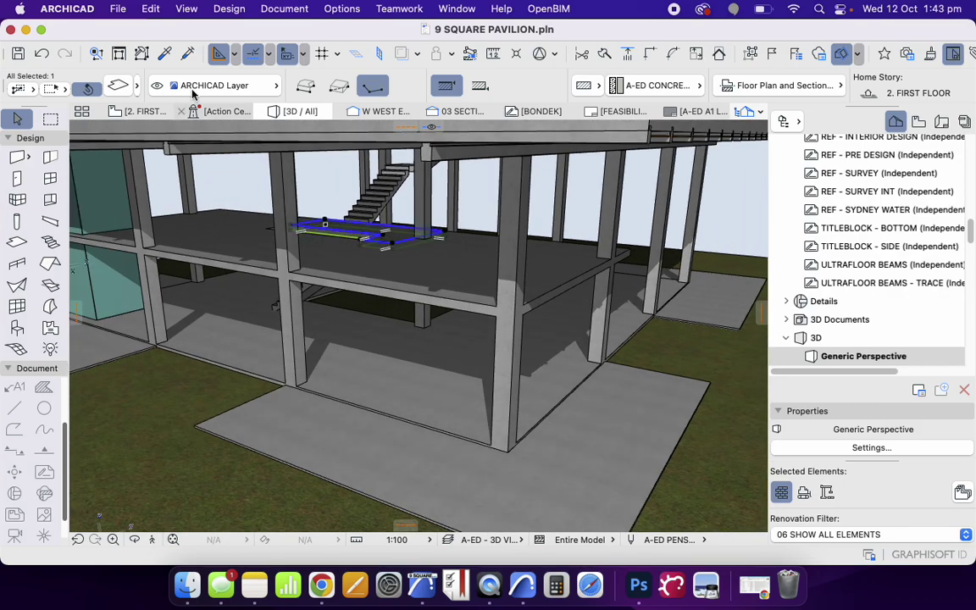
click(120, 87)
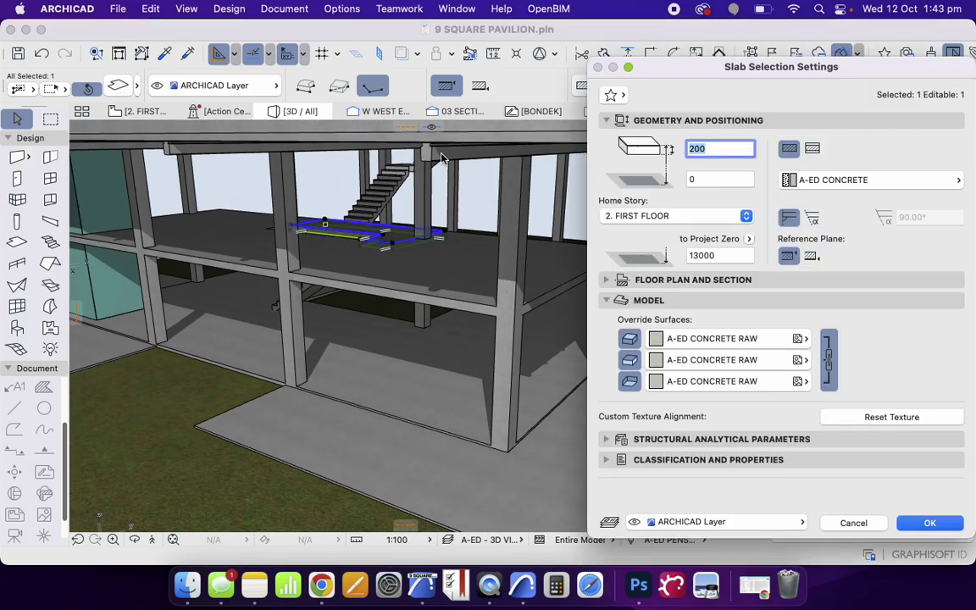
click(726, 180)
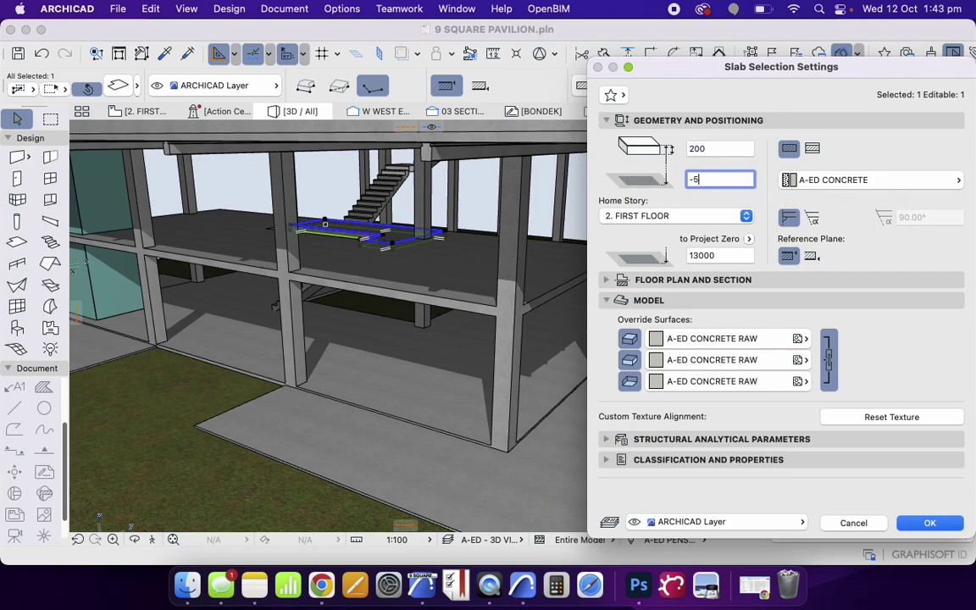
key(Return)
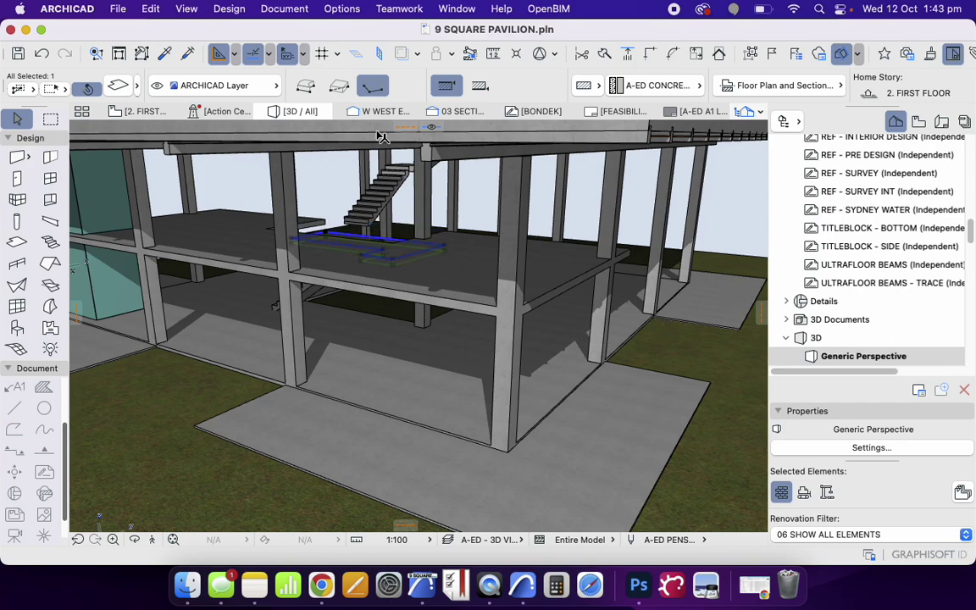
Set the stair landing slab's offset to its home story to -50 and deselect it
key(super+t)
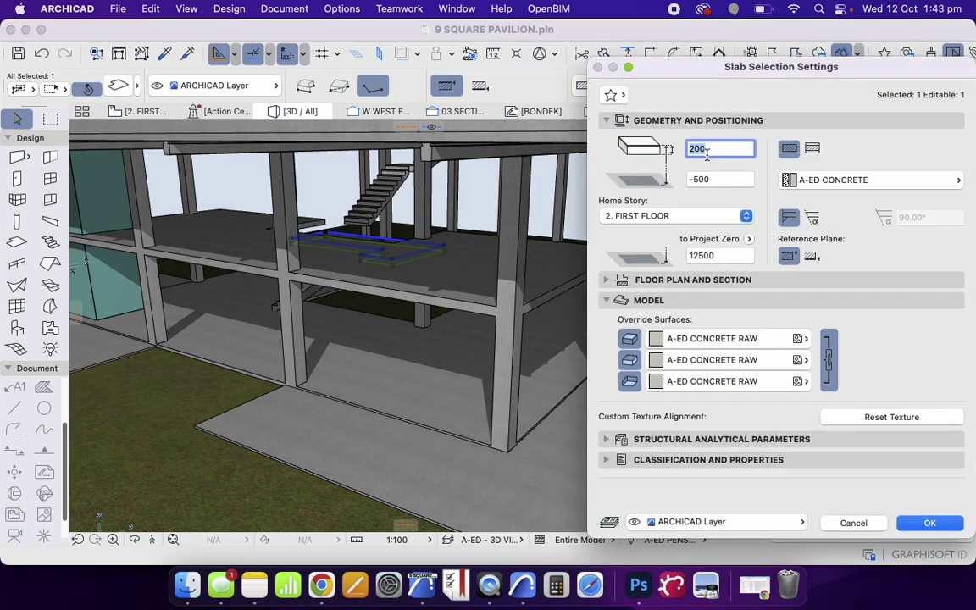
text(-50)
key(Return)
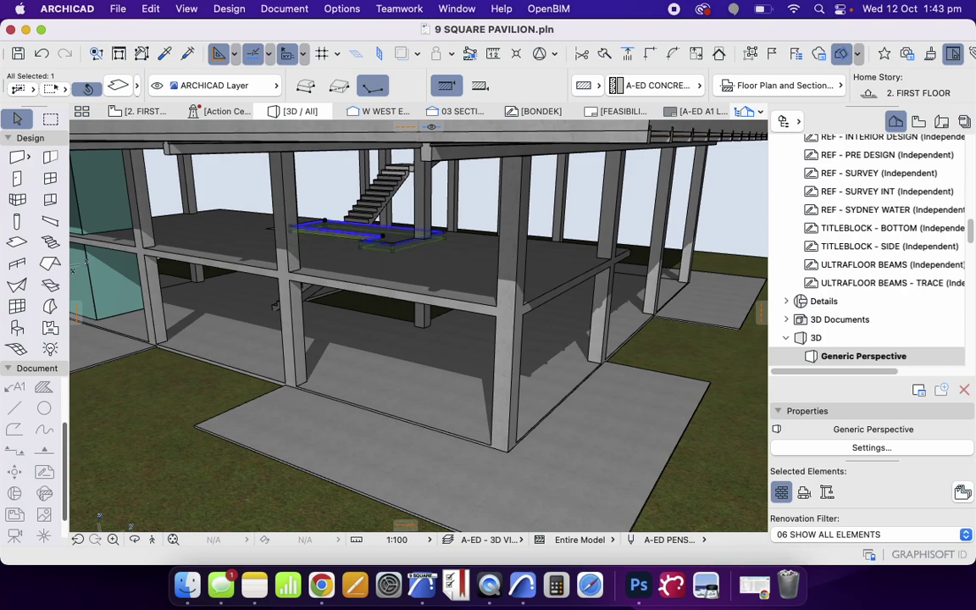
key(Escape)
Examine the lowered landing slab, then the whole pavilion with its elevator shaft and roof from different sides
scroll(328, 200, up, 5)
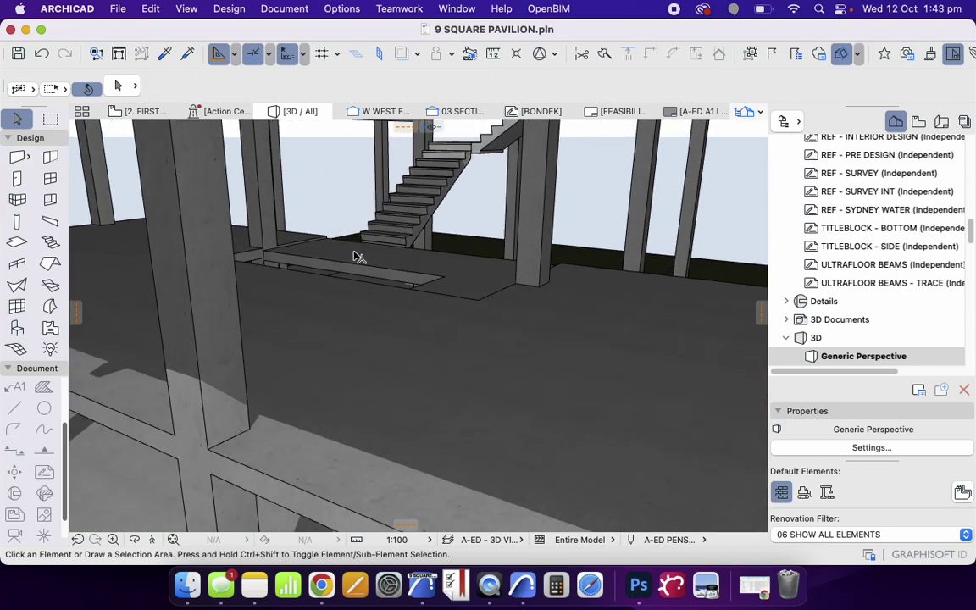
scroll(357, 219, down, 5)
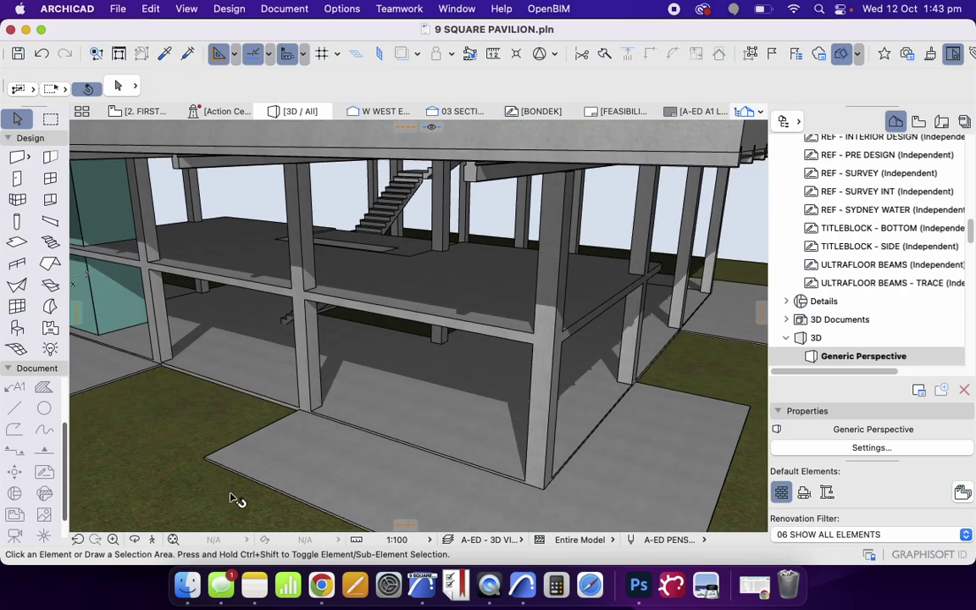
click(135, 539)
drag(207, 392, 481, 325)
scroll(508, 309, down, 5)
scroll(362, 327, up, 3)
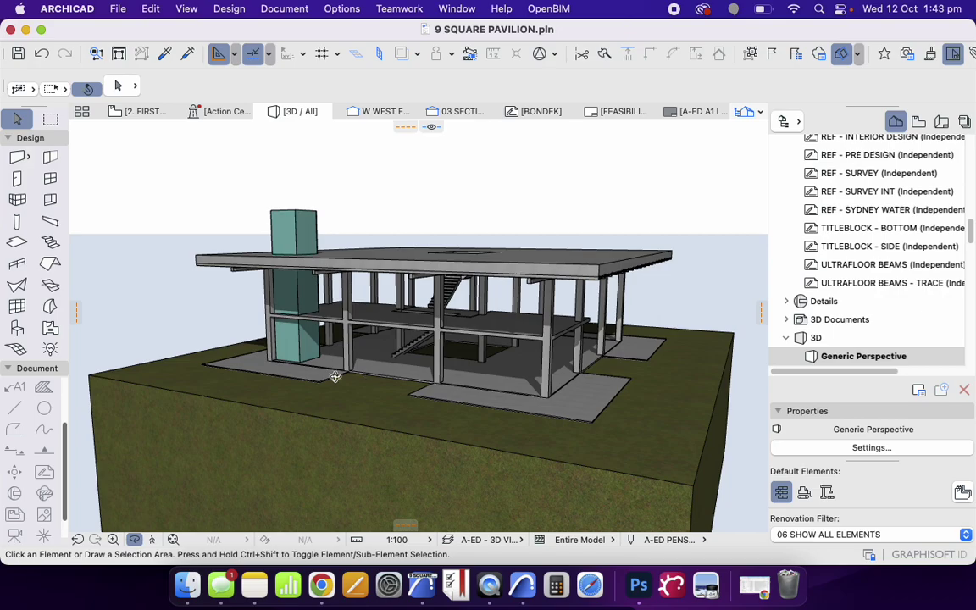
drag(329, 370, 198, 355)
scroll(220, 306, down, 3)
scroll(272, 321, up, 4)
drag(382, 346, 183, 349)
drag(428, 312, 644, 339)
scroll(921, 237, up, 15)
Open the Ground Floor plan and bring the whole nine-square grid into view
click(859, 217)
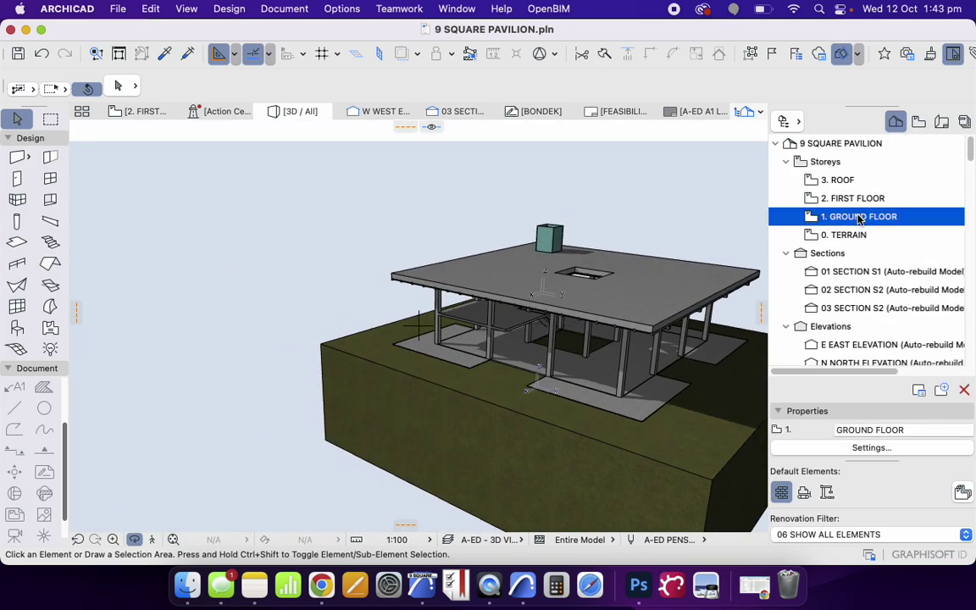
double_click(859, 217)
scroll(415, 302, down, 4)
scroll(520, 298, up, 3)
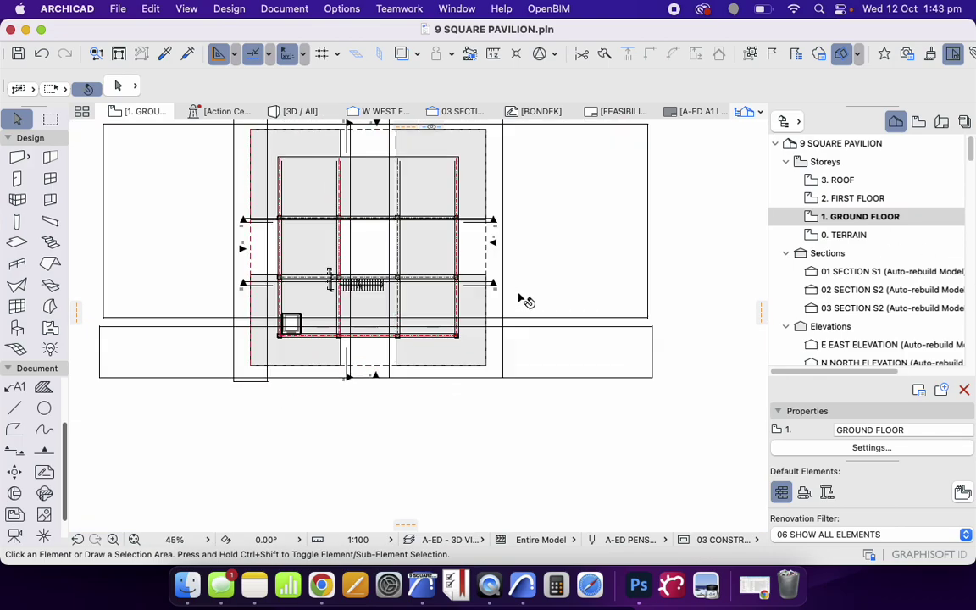
scroll(316, 305, up, 3)
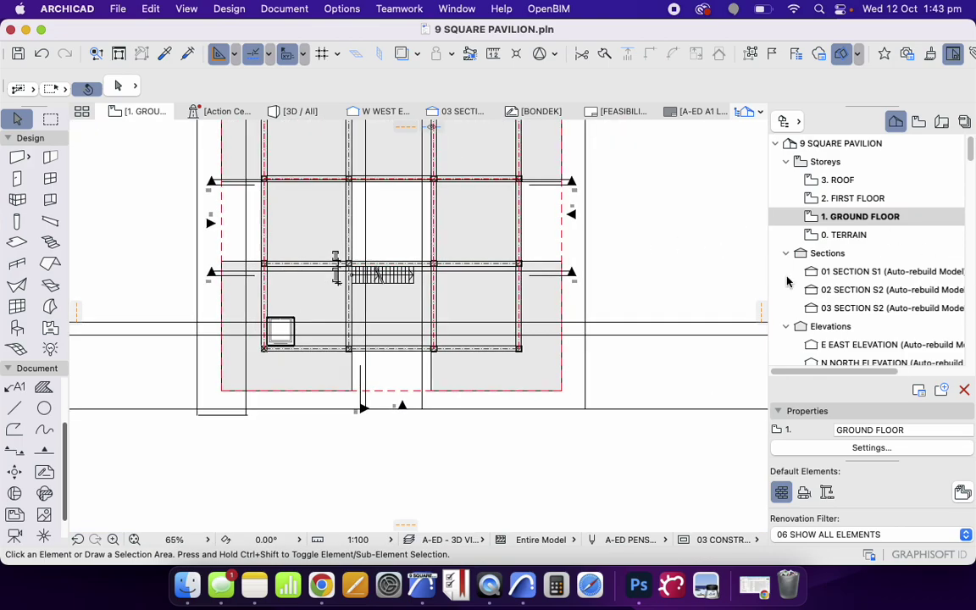
scroll(432, 412, up, 2)
scroll(398, 297, down, 4)
scroll(384, 257, up, 1)
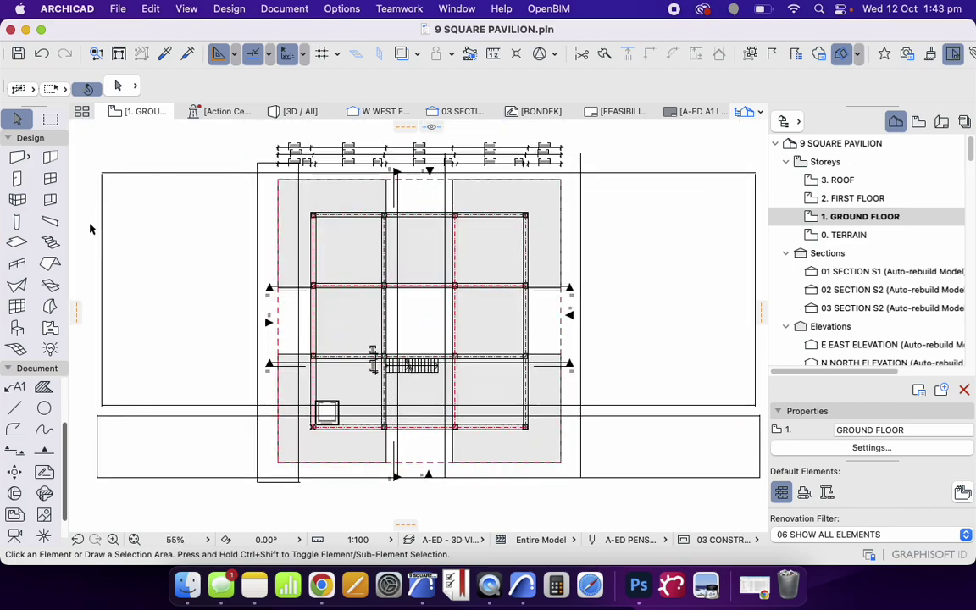
Open the Object tool's default settings and browse 1.1 Furnishing 25 to the Furniture Layouts 25 folder
click(18, 329)
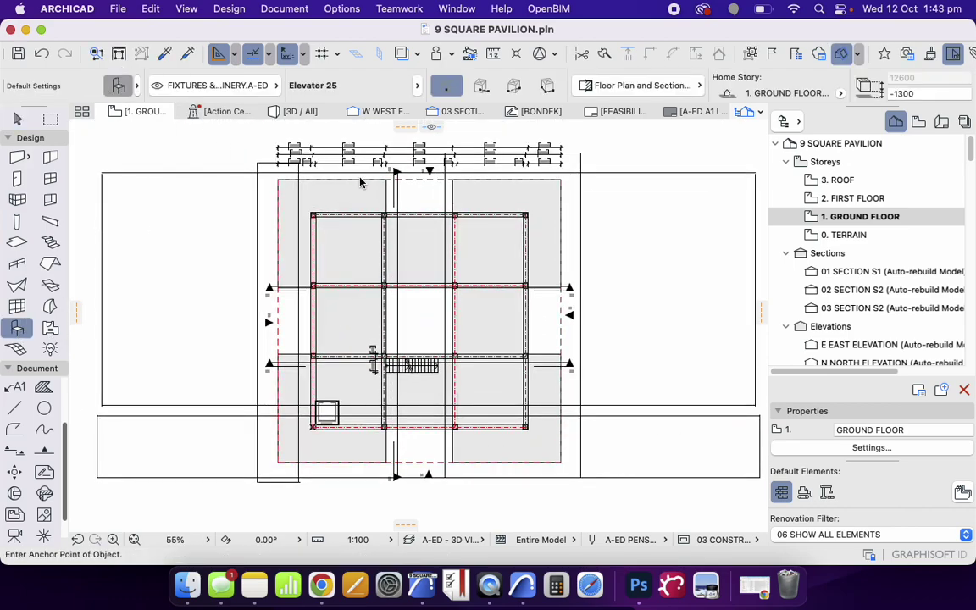
key(super+t)
click(229, 57)
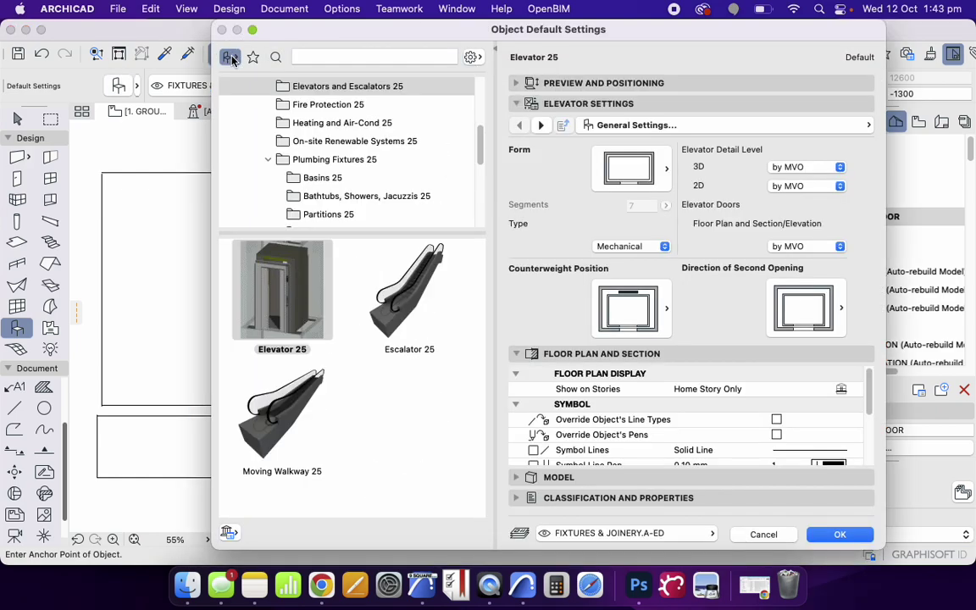
scroll(377, 170, up, 5)
scroll(366, 192, down, 2)
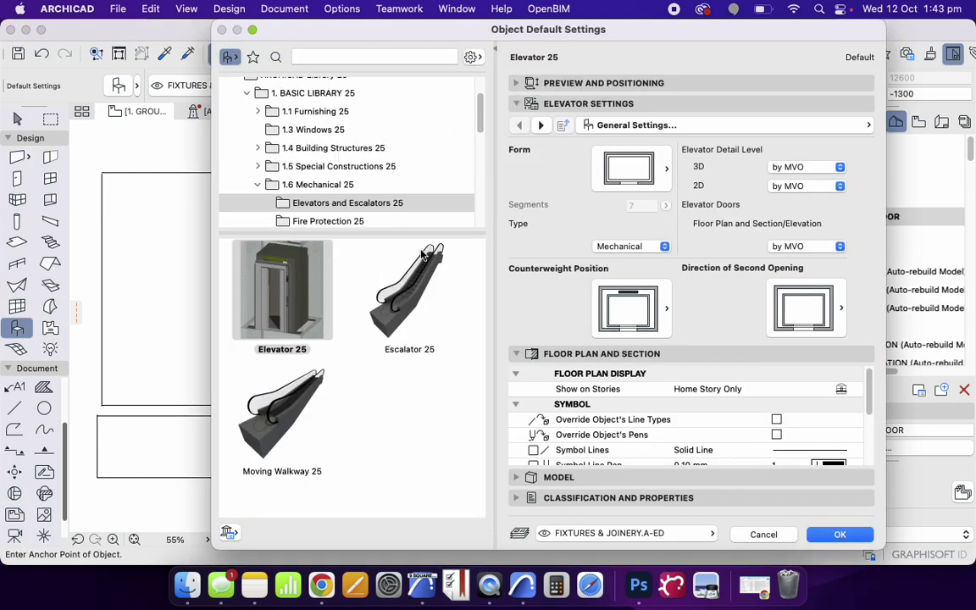
click(259, 185)
click(310, 109)
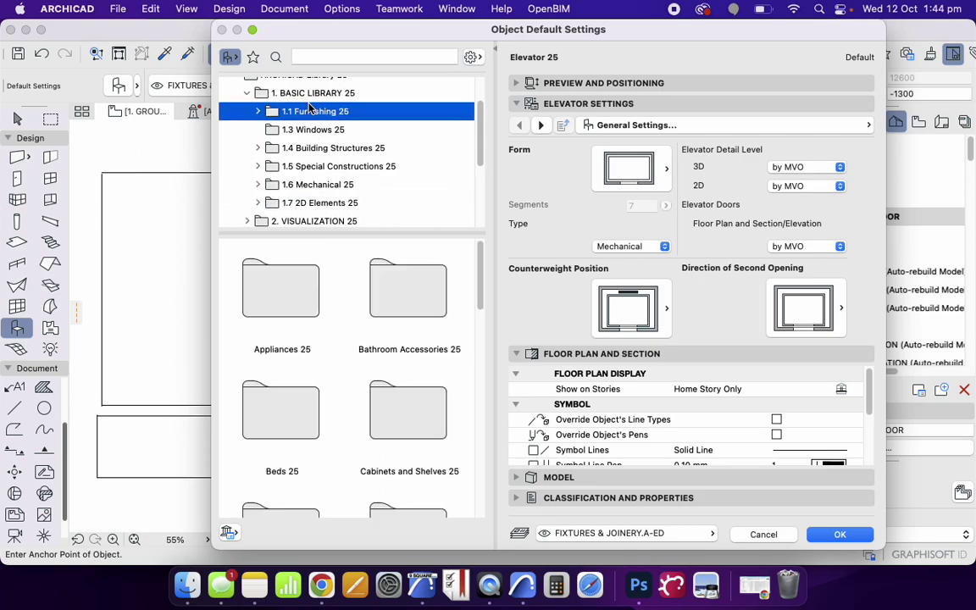
scroll(399, 289, down, 6)
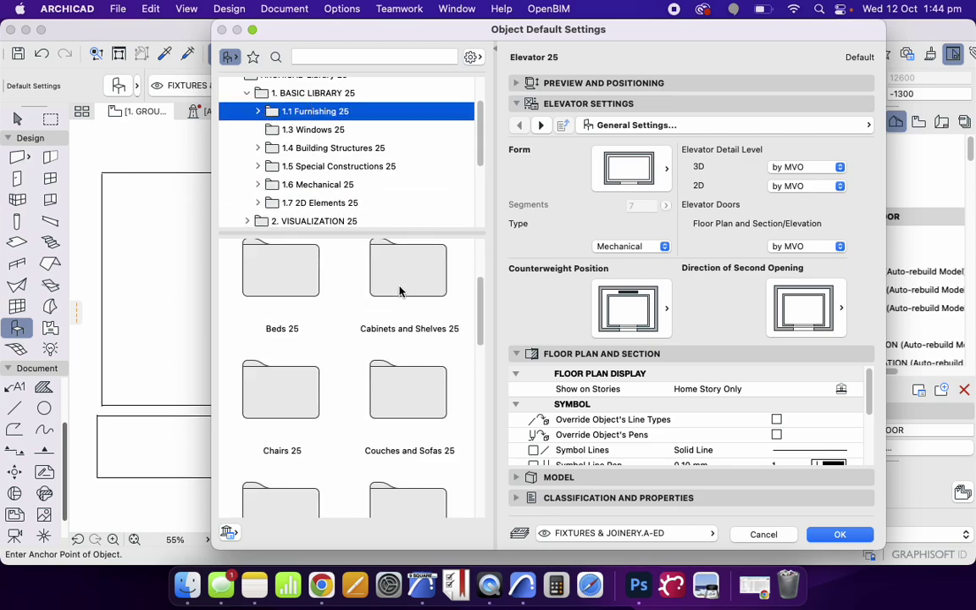
scroll(399, 290, down, 1)
double_click(415, 336)
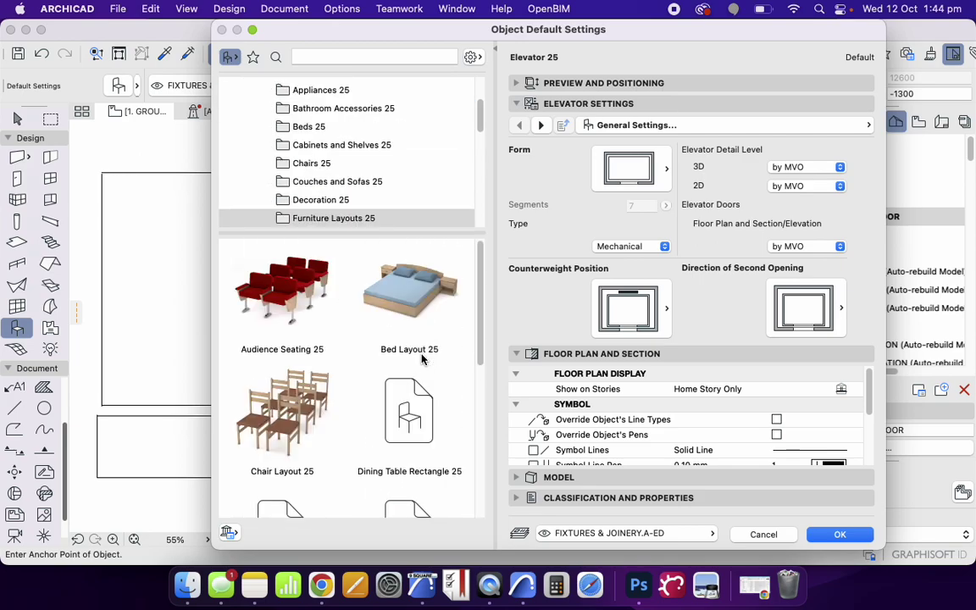
Choose Dining Table Rectangle 25 as the default object and accept the settings
scroll(421, 321, down, 3)
scroll(421, 321, down, 1)
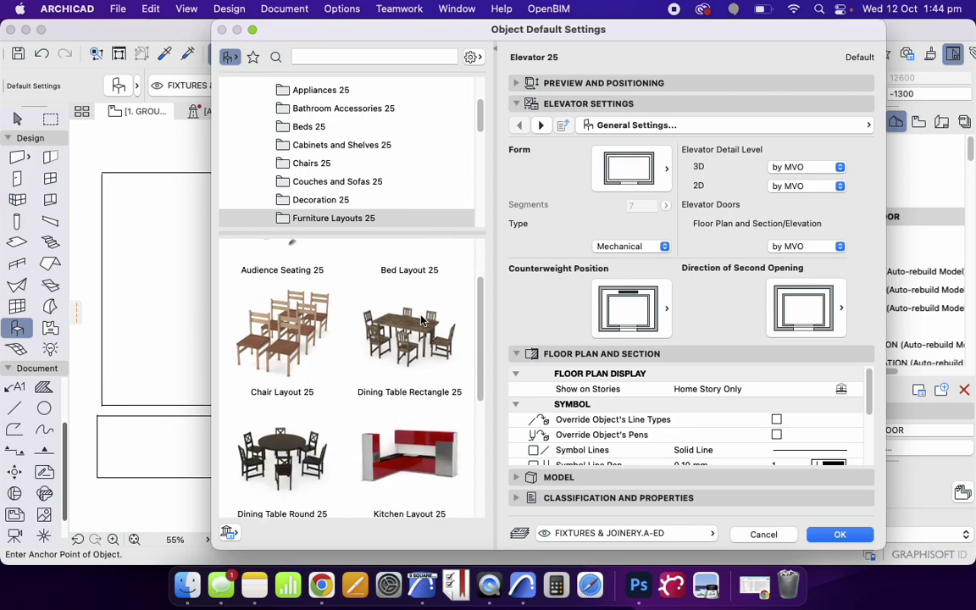
scroll(332, 313, down, 1)
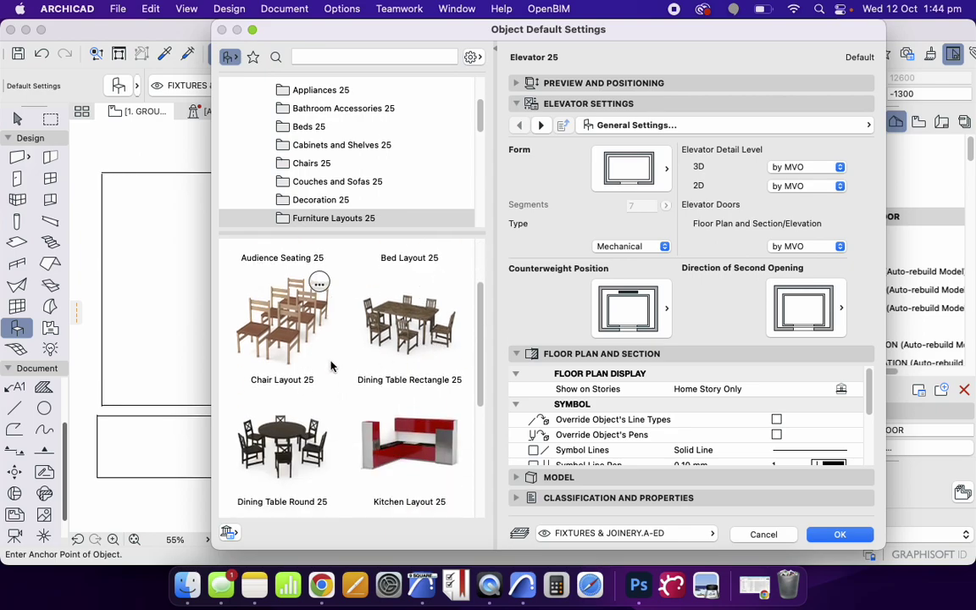
click(417, 333)
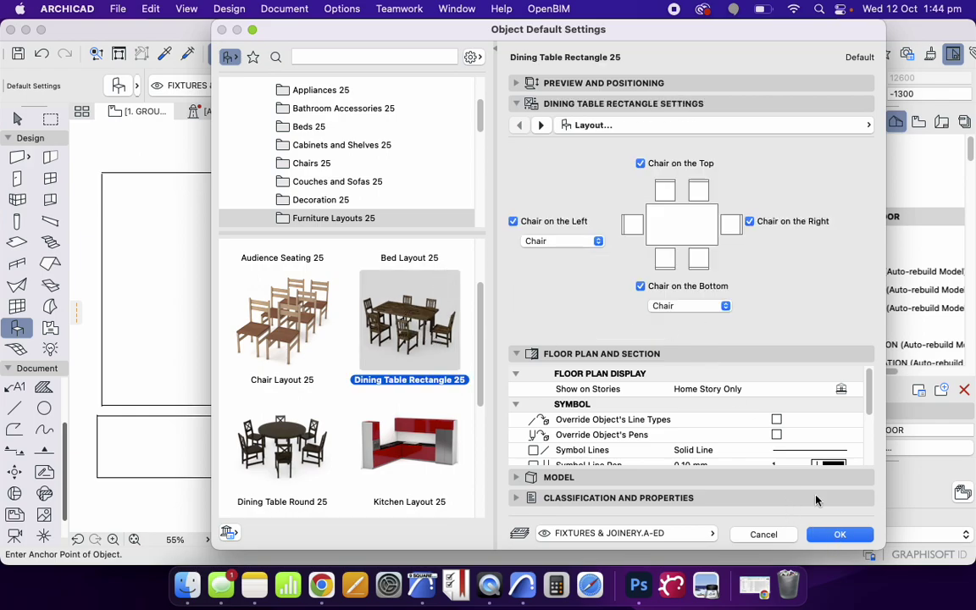
click(820, 532)
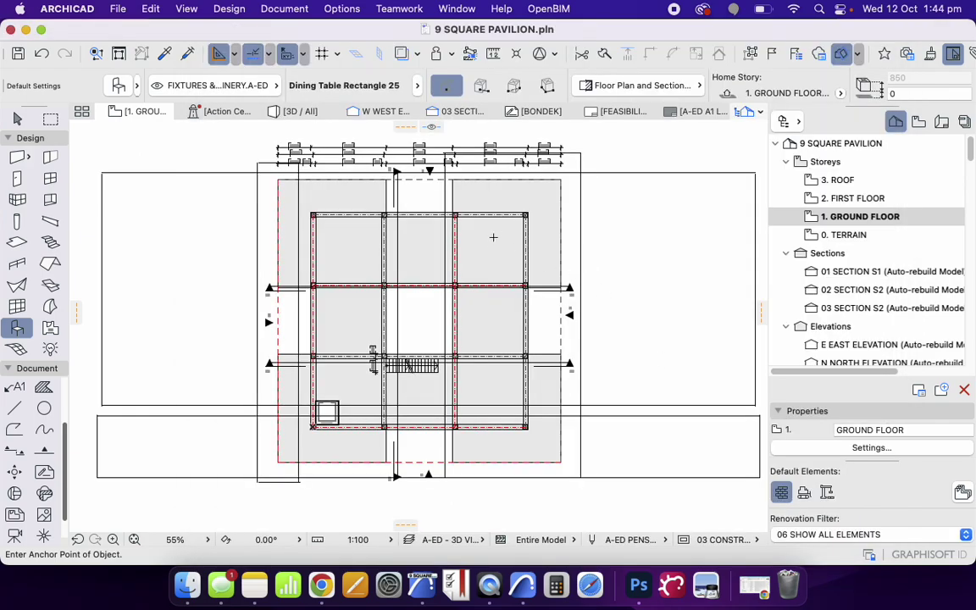
Place a Dining Table Rectangle 25 in the upper-right grid square and a Dining Table Round 25 in the square below it
click(119, 86)
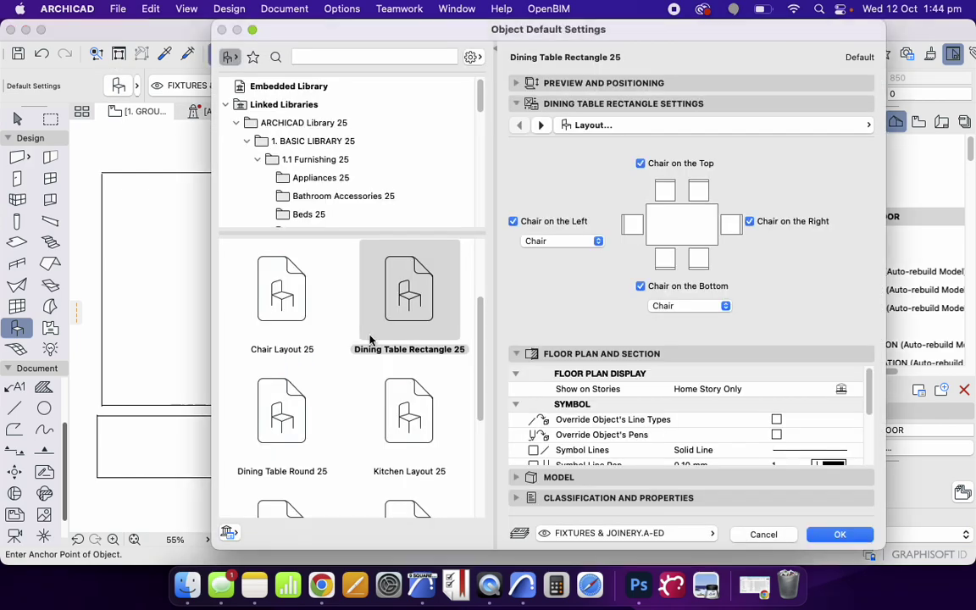
scroll(372, 386, down, 1)
click(262, 356)
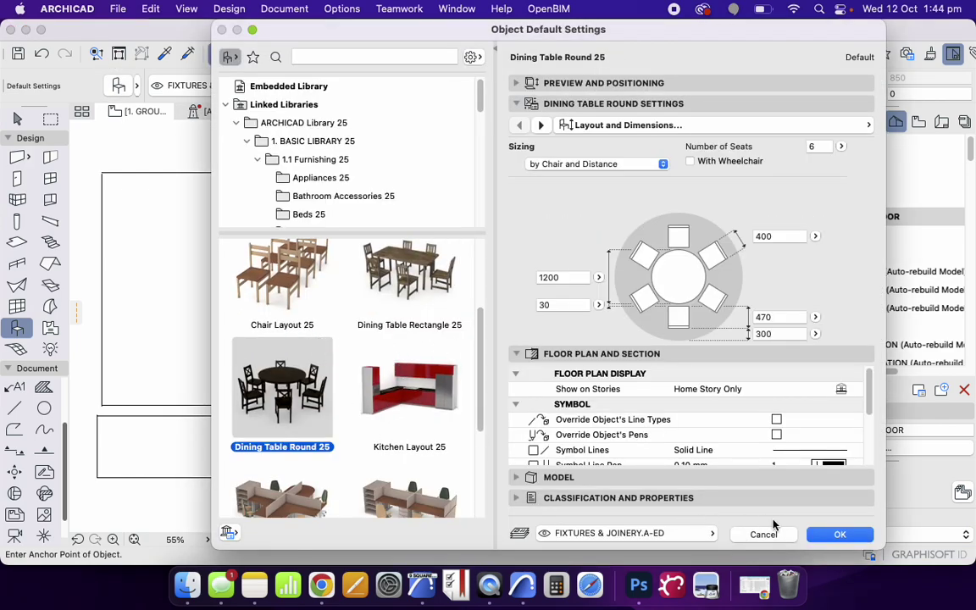
click(820, 532)
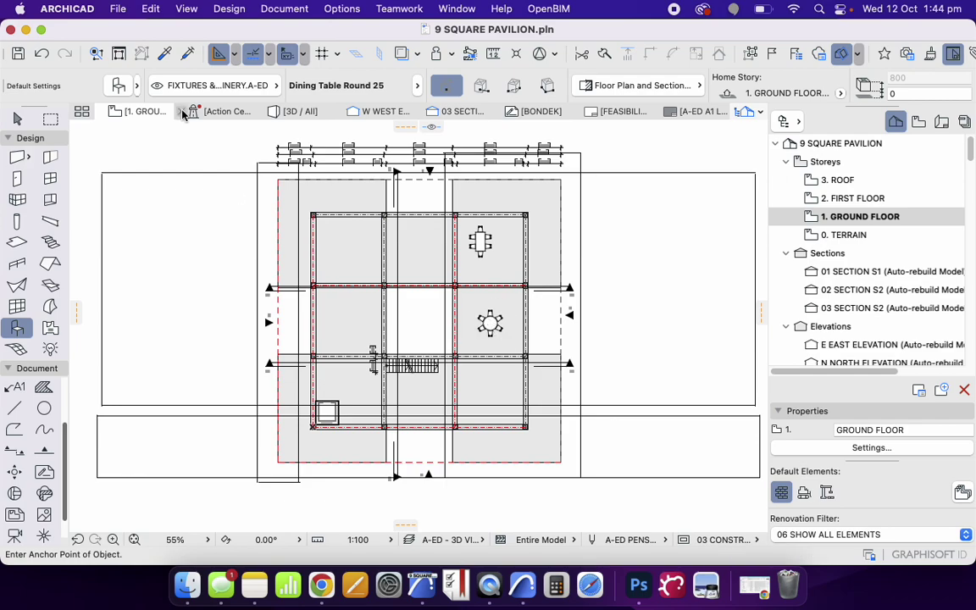
Choose Sofa Layout 25 from the library and place it in the upper-left grid square
key(super+t)
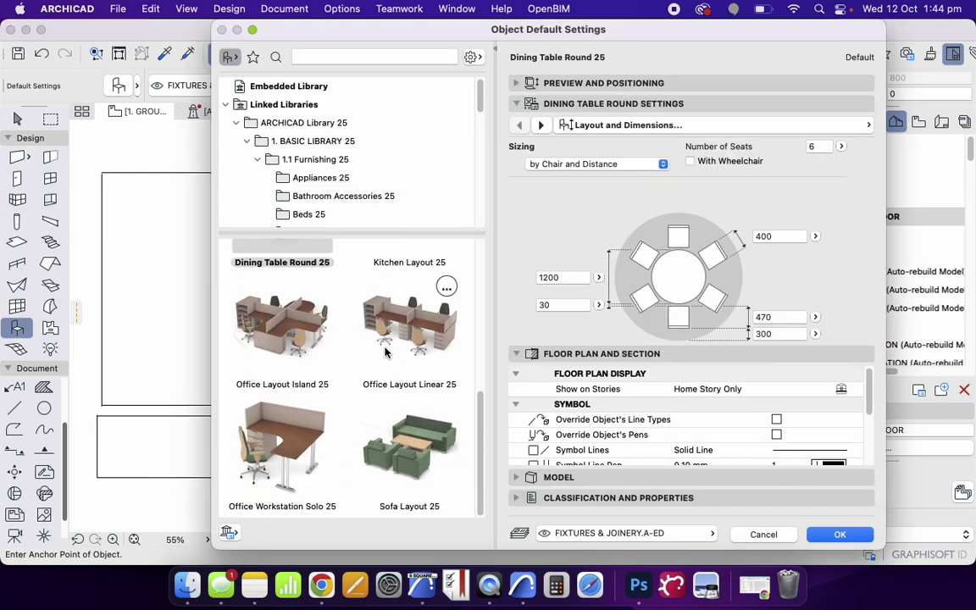
click(432, 438)
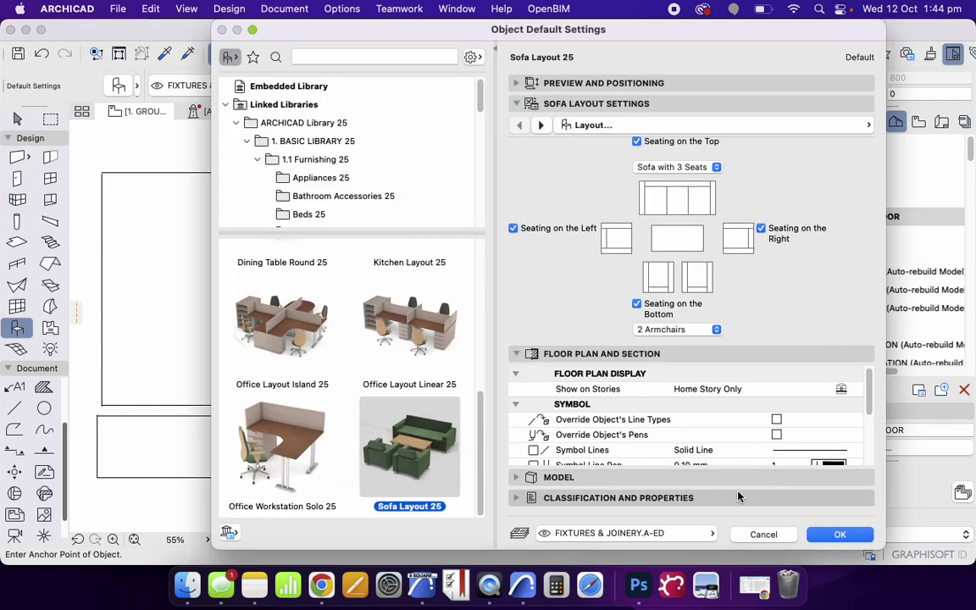
click(836, 535)
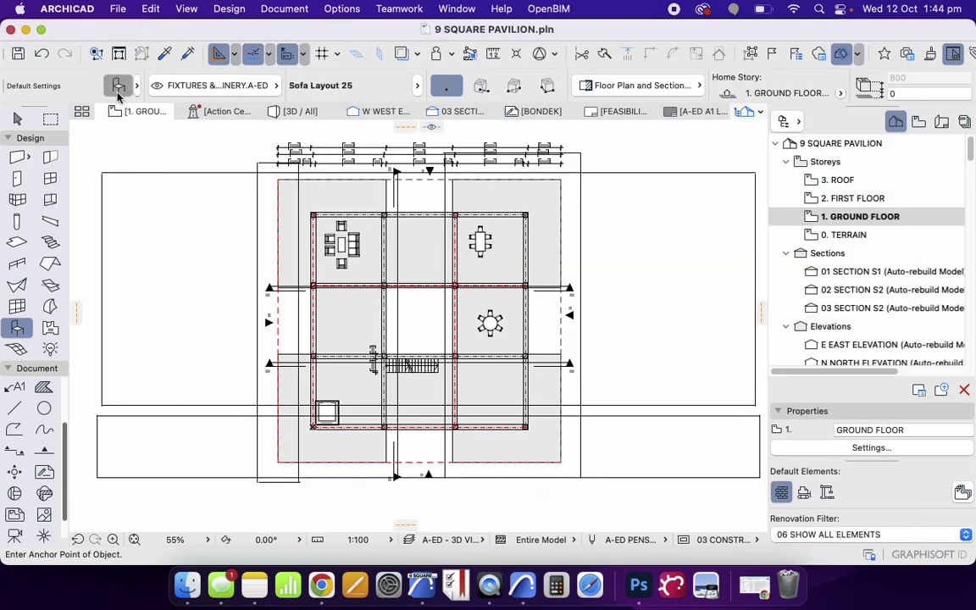
key(super+t)
scroll(453, 351, up, 5)
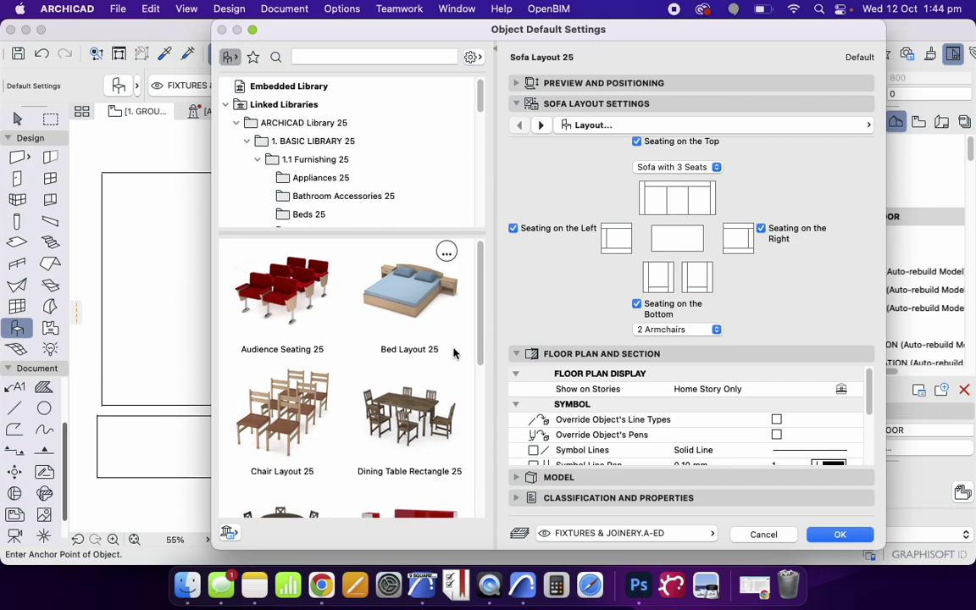
scroll(454, 352, down, 5)
key(Escape)
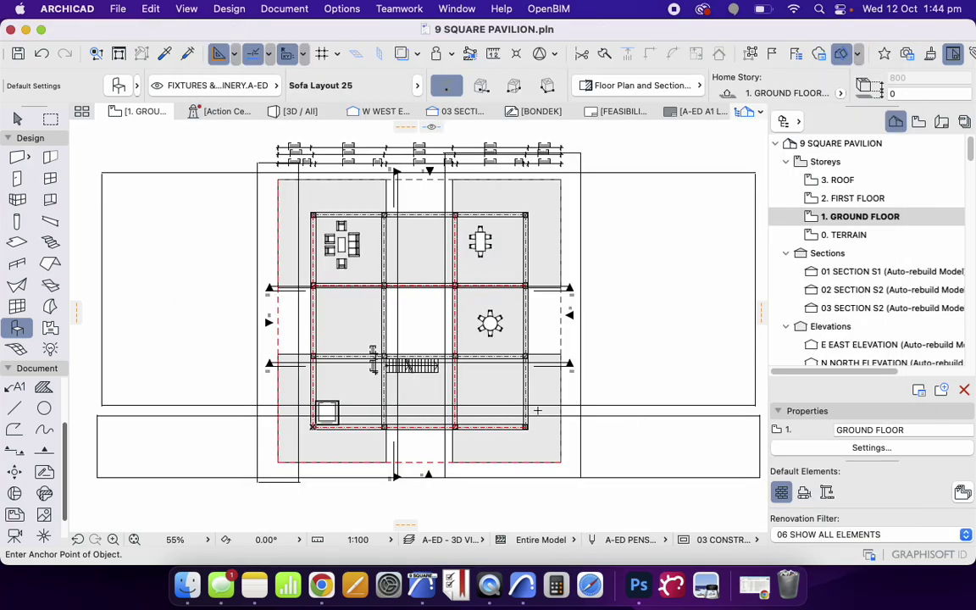
Stretch the rectangular dining table outward from its lower-right corner to make it slightly longer and wider
key(Escape)
scroll(486, 261, up, 4)
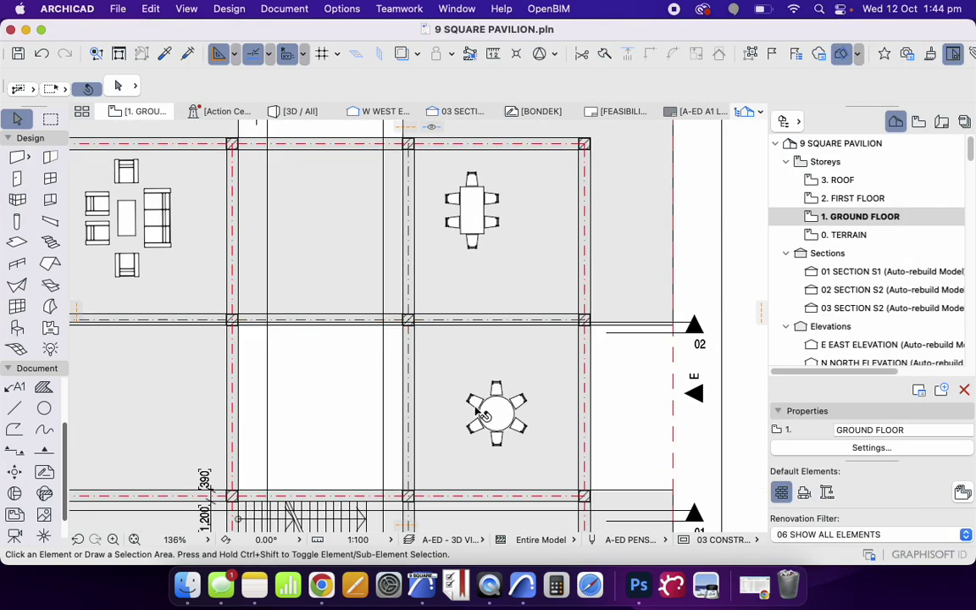
click(487, 238)
scroll(490, 241, up, 5)
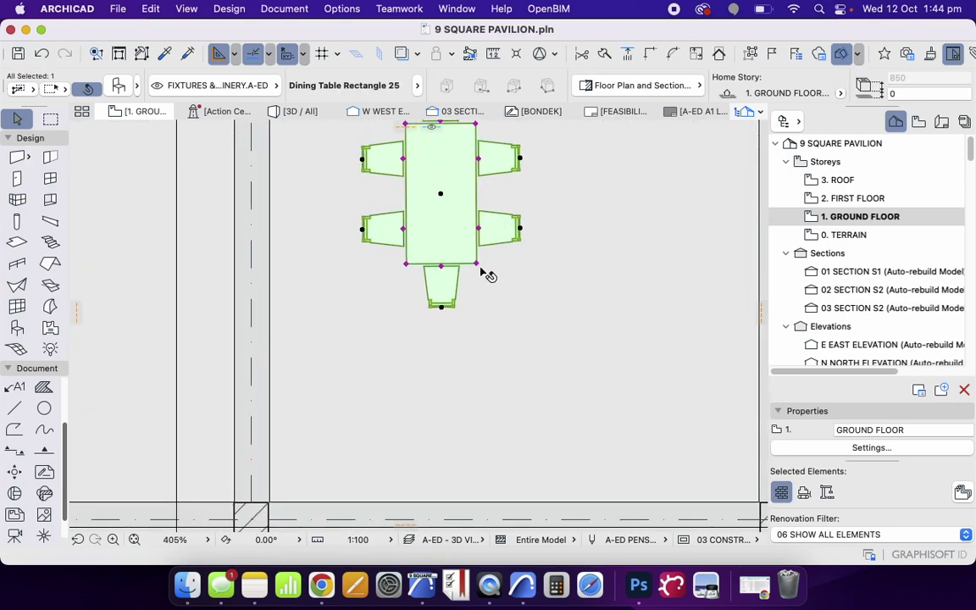
click(477, 265)
click(494, 288)
scroll(563, 322, down, 5)
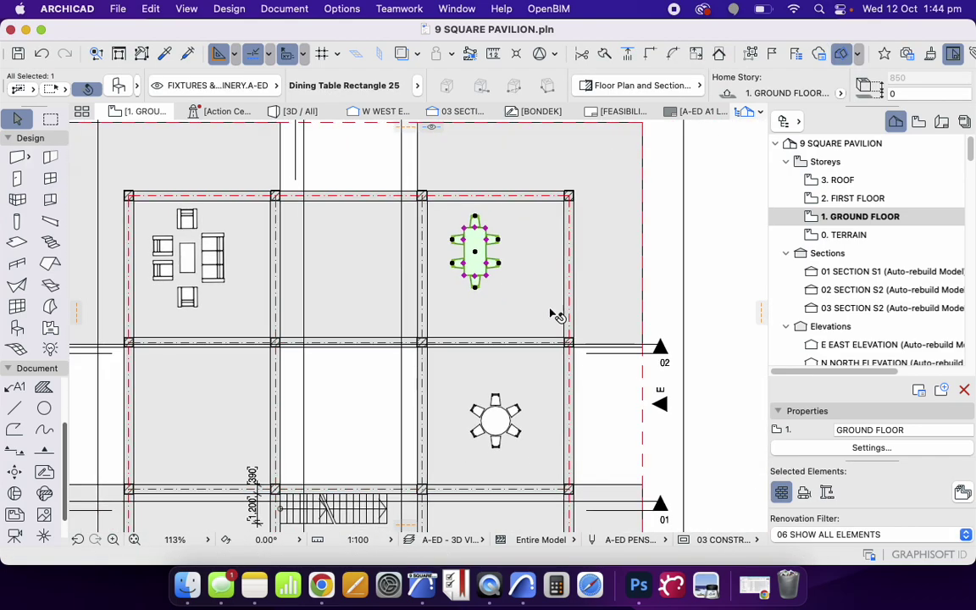
key(Escape)
Set the round dining table's Number of Seats to 4
click(472, 419)
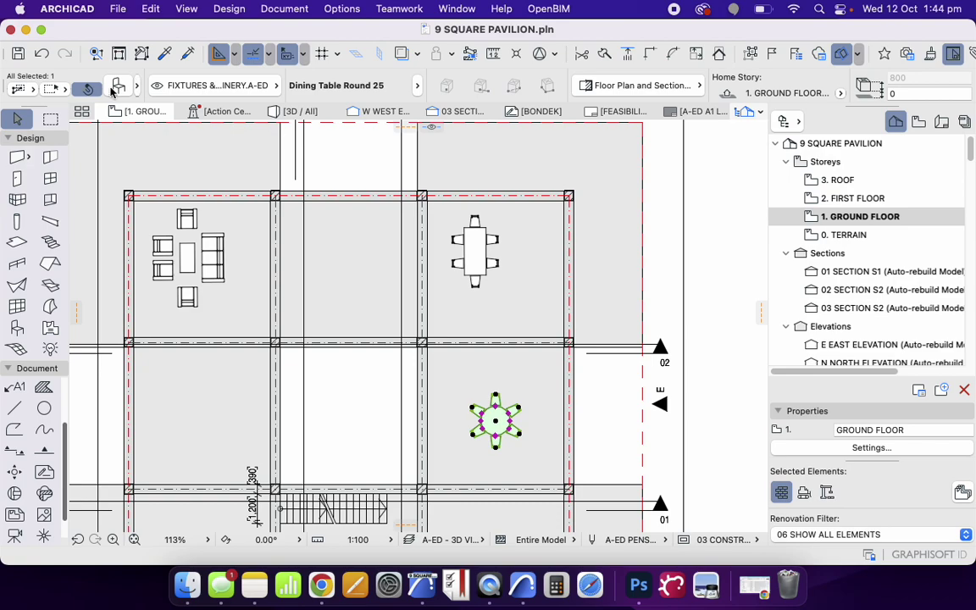
key(super+t)
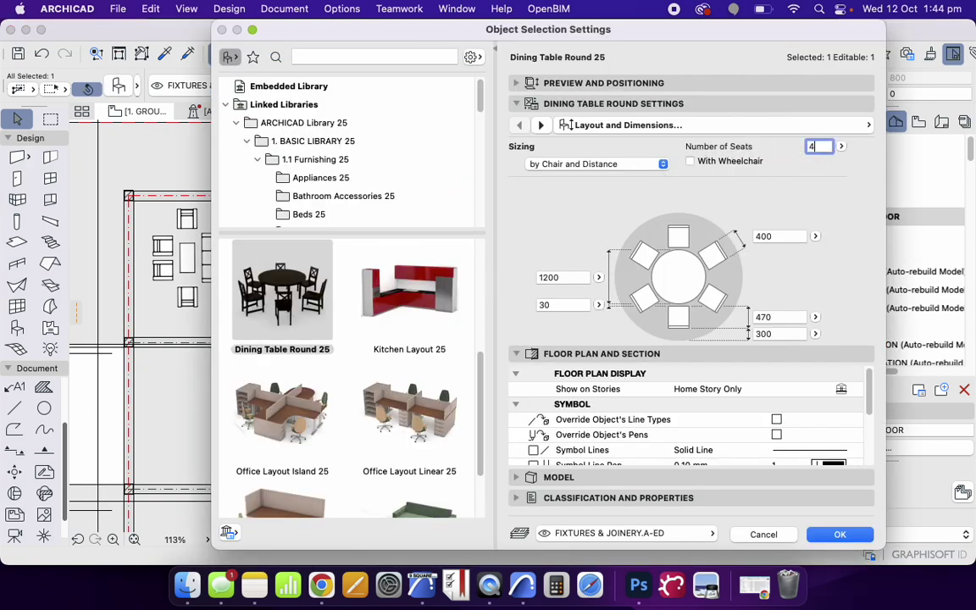
key(Return)
Enlarge the round table to a diameter of about 987 mm and pull its four chairs in under the table edge
scroll(516, 436, up, 10)
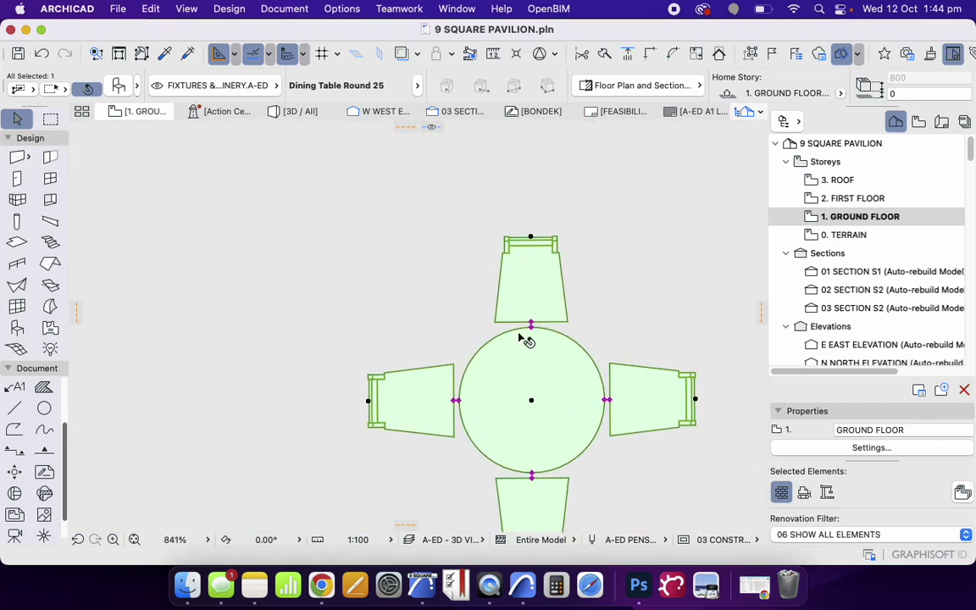
click(531, 327)
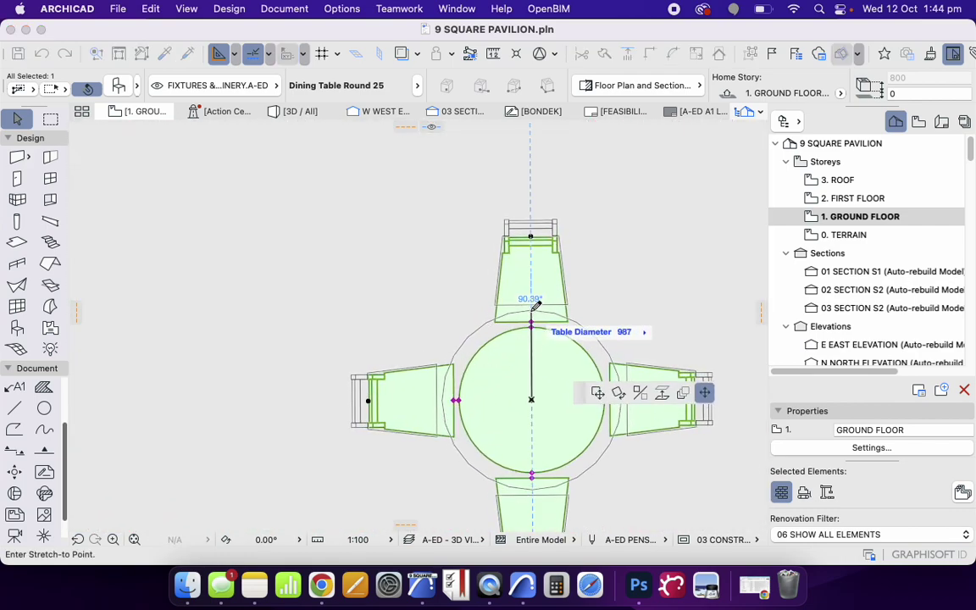
click(538, 314)
click(531, 307)
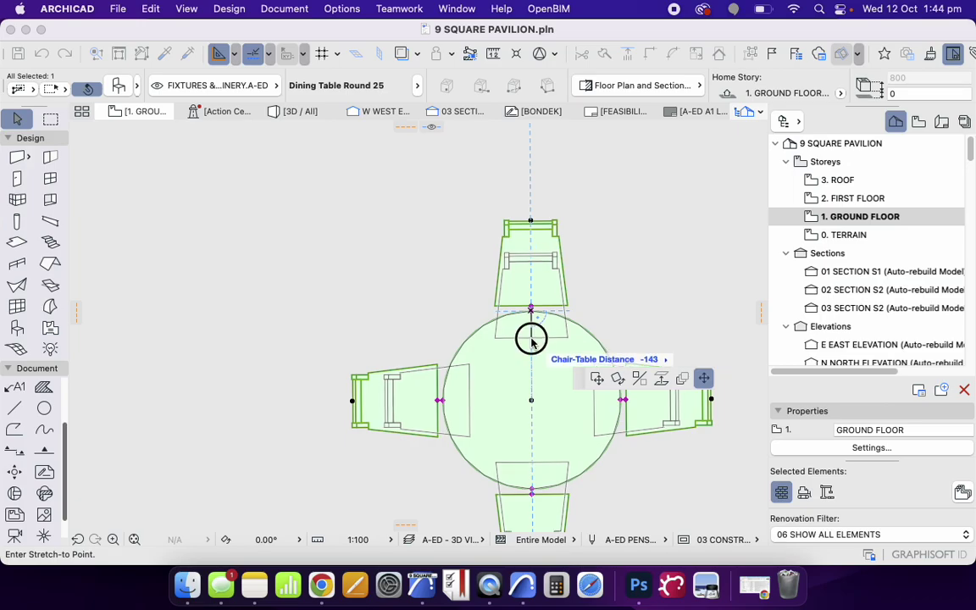
click(536, 332)
scroll(464, 298, down, 6)
click(484, 423)
scroll(484, 342, down, 5)
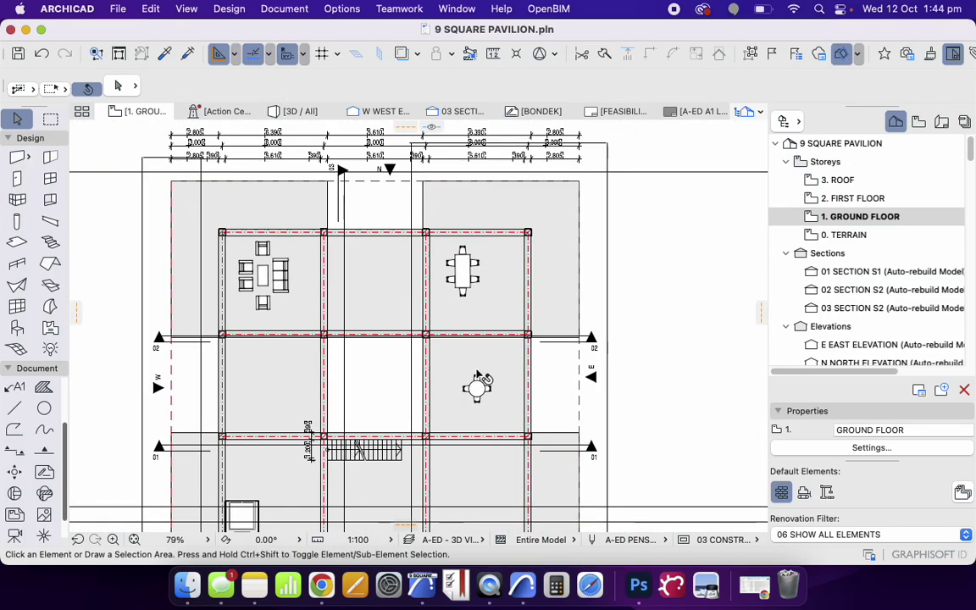
scroll(468, 370, up, 5)
scroll(469, 370, down, 4)
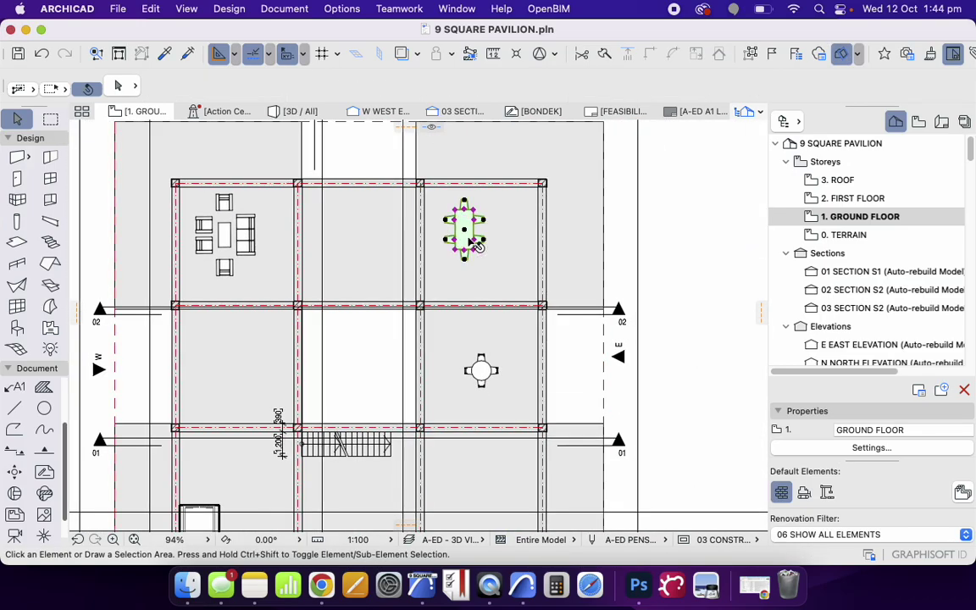
right_click(476, 243)
mouse_move(550, 417)
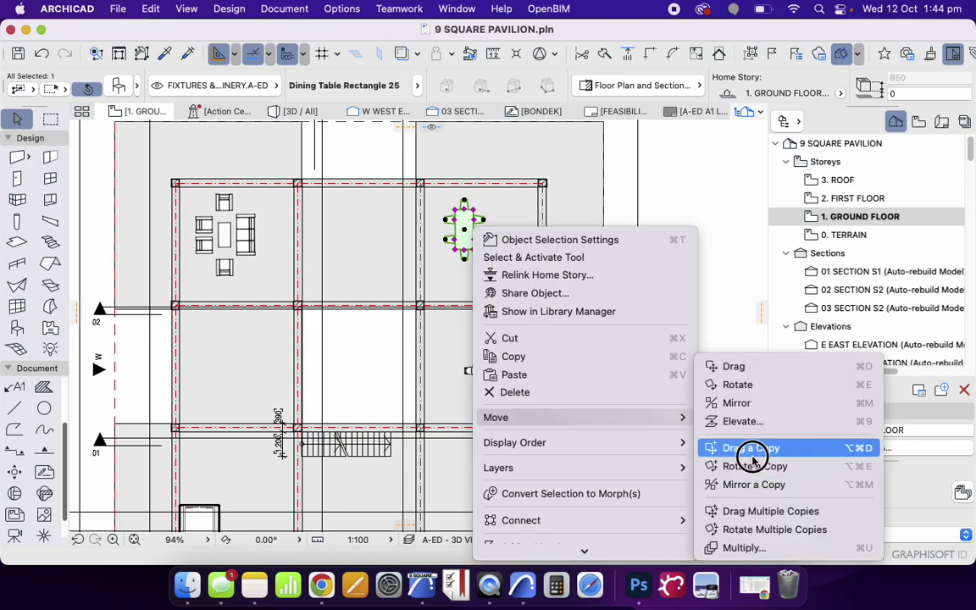
click(751, 449)
Pull the rectangular dining table's chairs inward so they tuck under the tabletop
scroll(468, 211, up, 8)
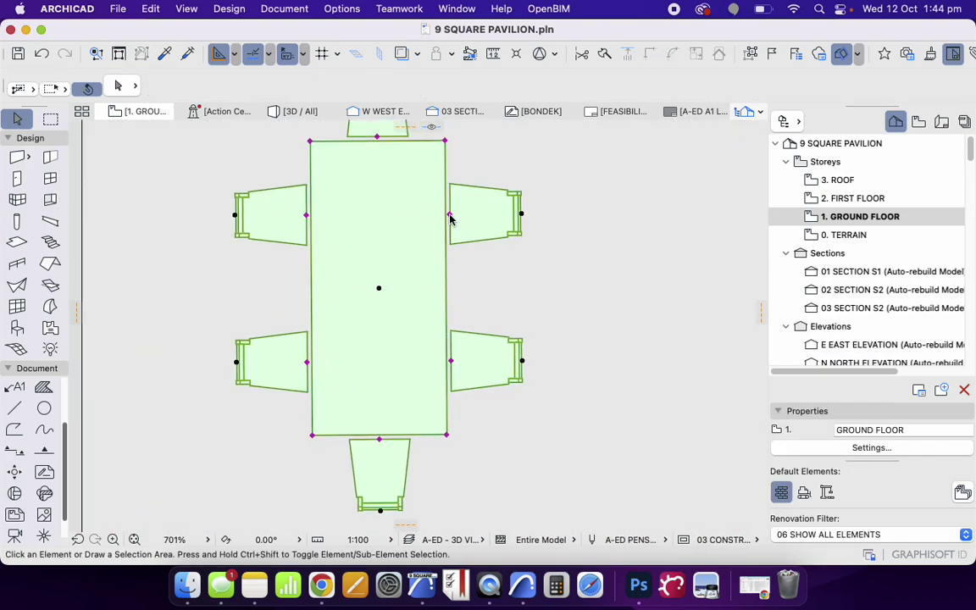
click(450, 215)
click(424, 213)
scroll(267, 258, down, 4)
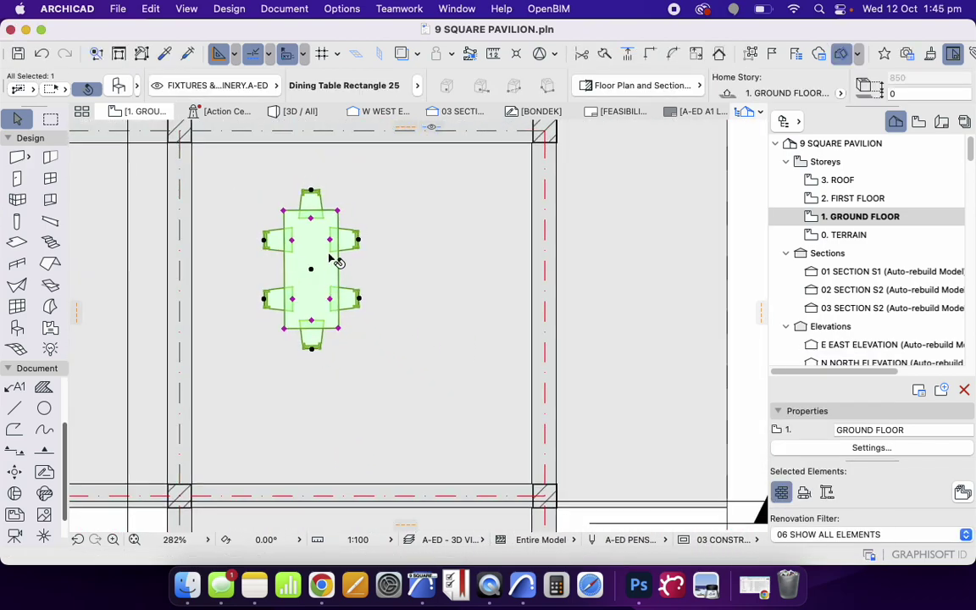
Drag a copy of the rectangular dining table about 2510 mm to the right within the same grid square
right_click(315, 254)
mouse_move(383, 438)
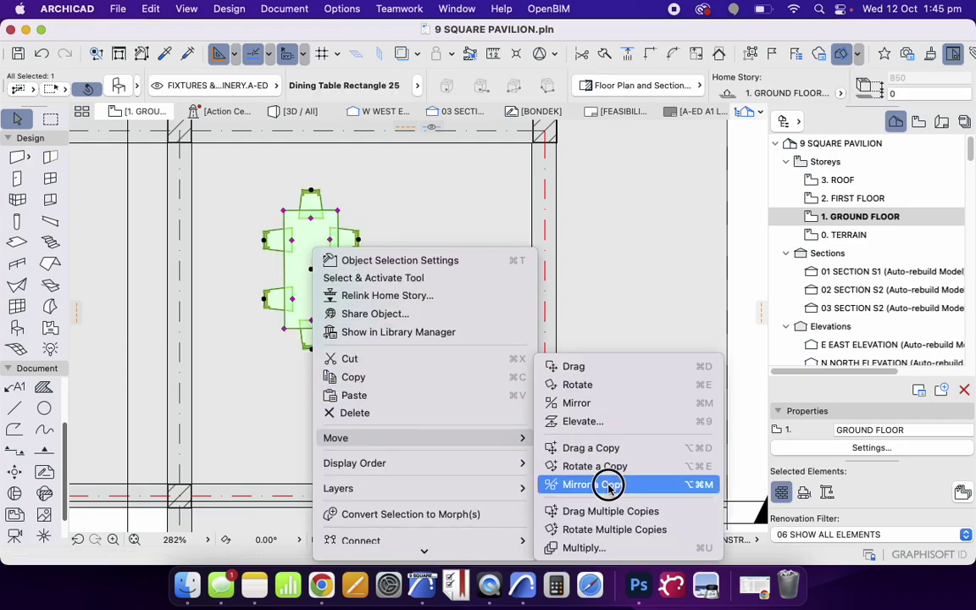
click(614, 447)
click(356, 312)
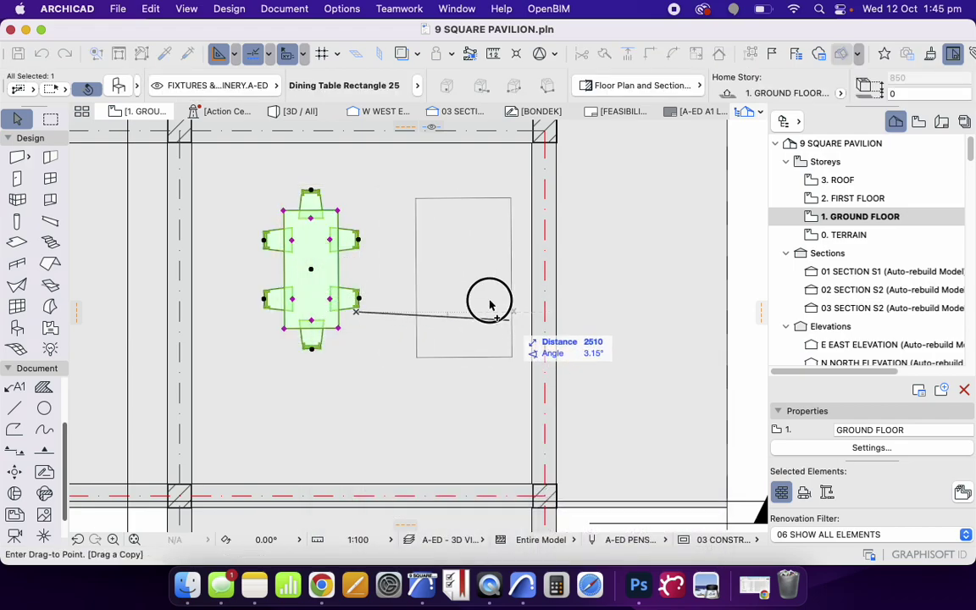
click(490, 304)
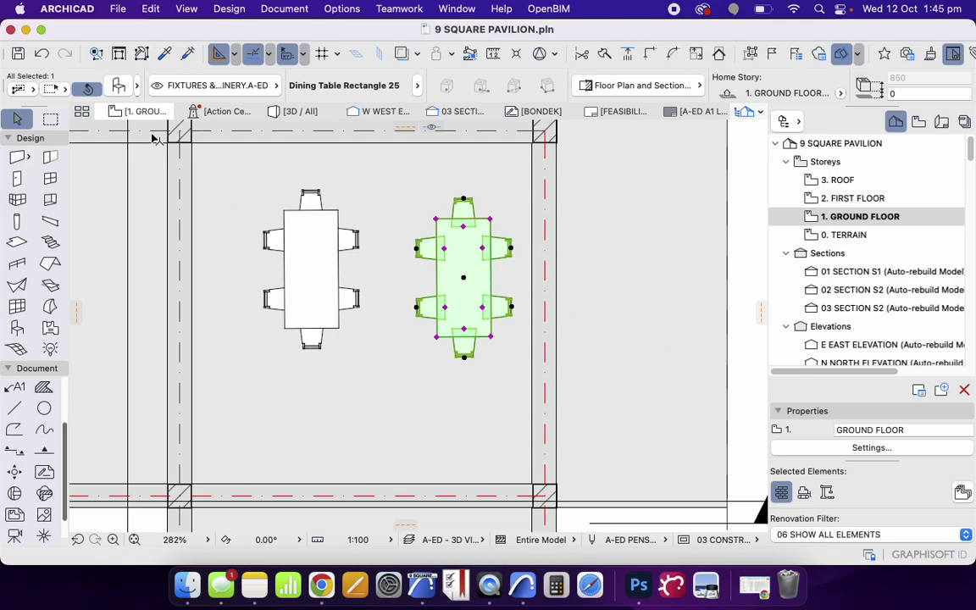
Turn off Chair on the Top and Chair on the Bottom for the copied table and shorten it to a roughly square two-seater
click(119, 88)
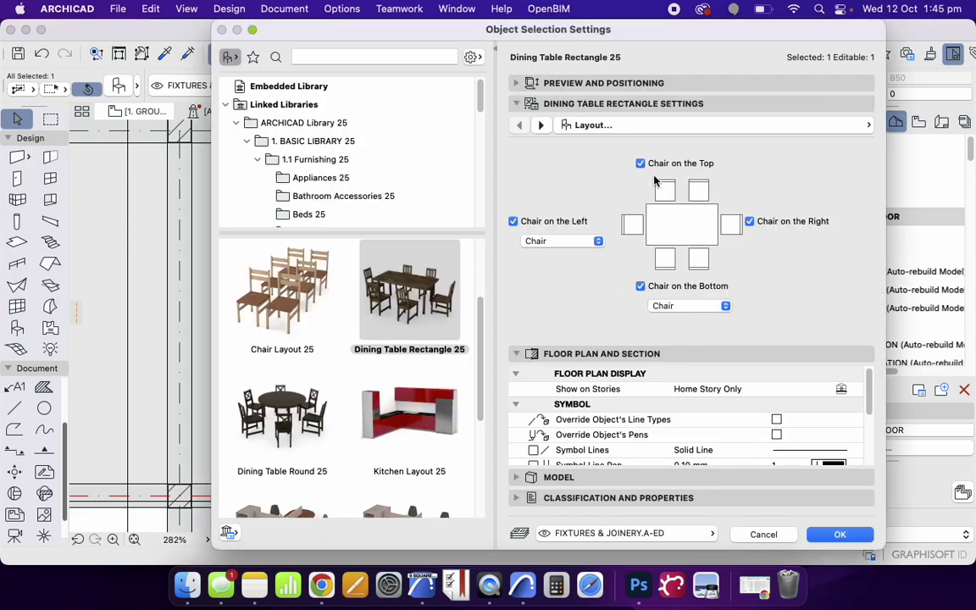
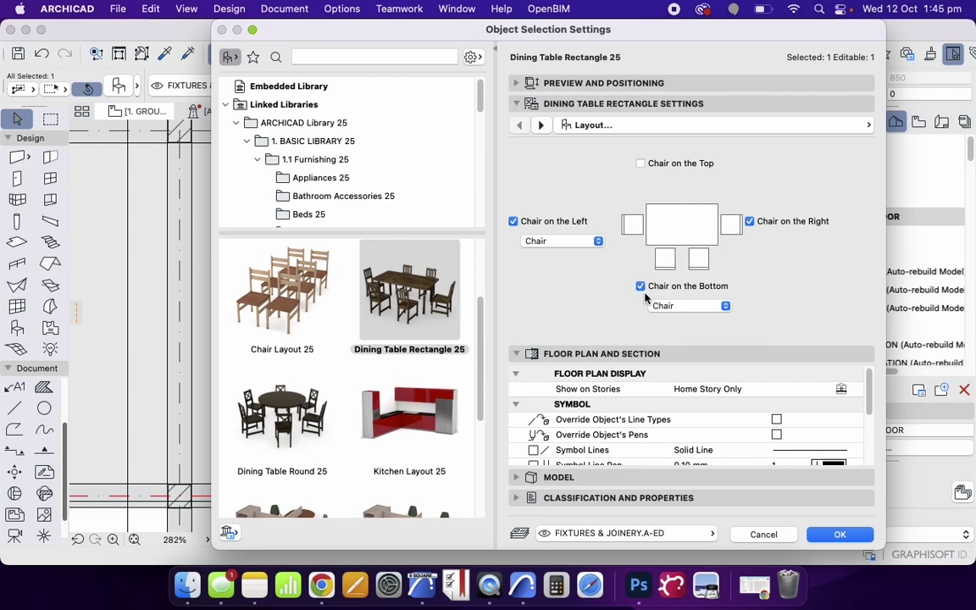
click(839, 533)
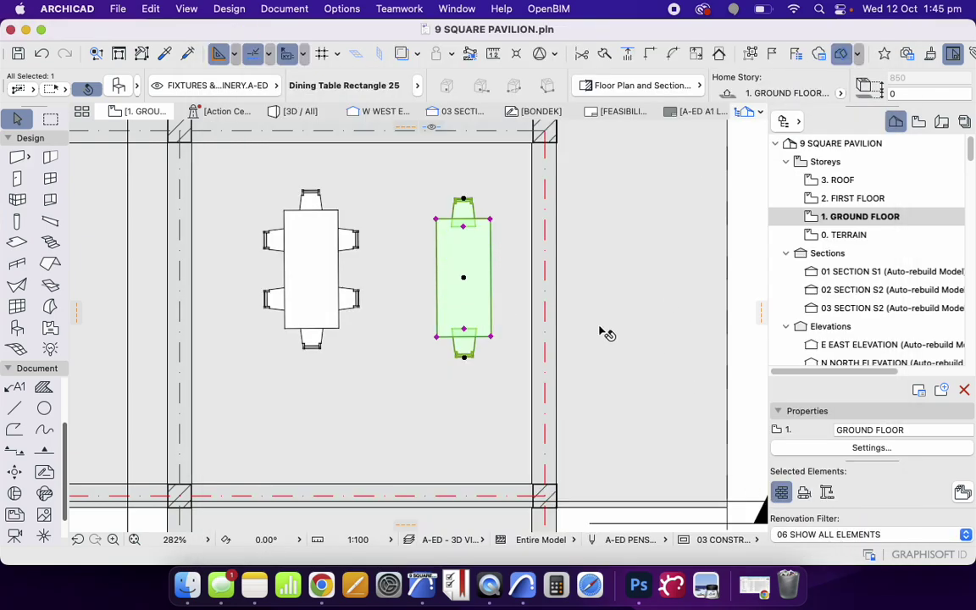
scroll(542, 271, up, 4)
click(516, 189)
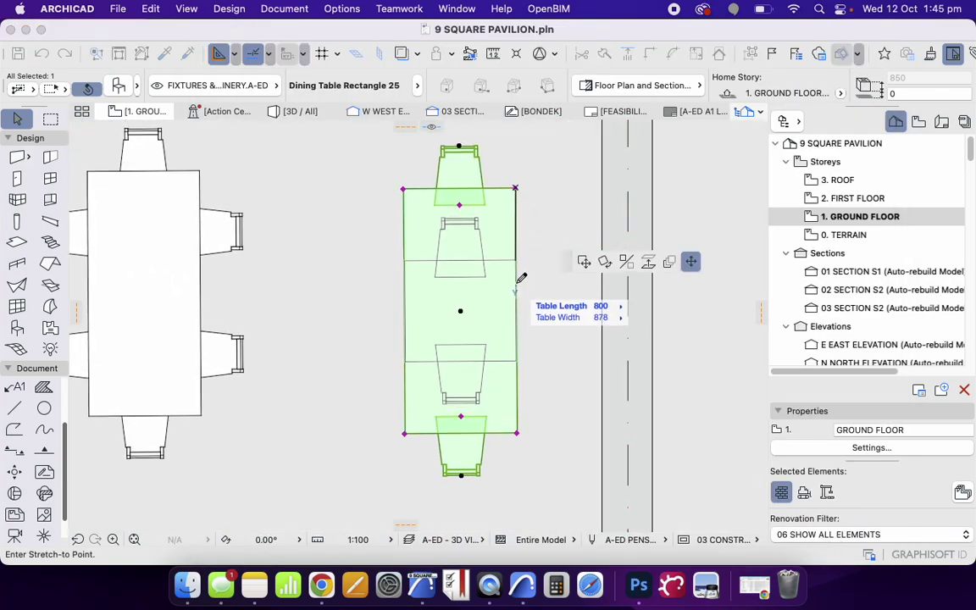
click(518, 254)
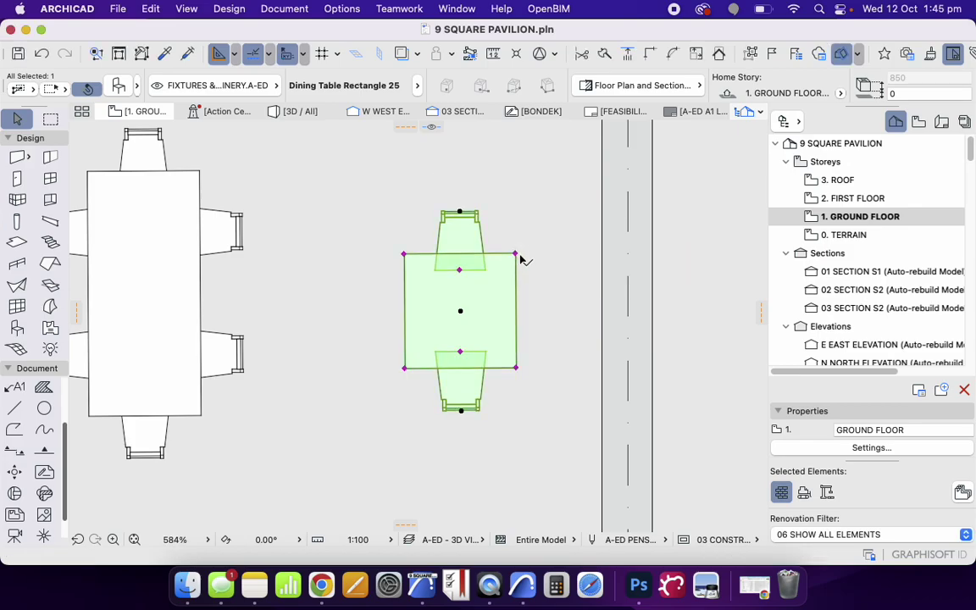
click(593, 279)
scroll(593, 280, down, 12)
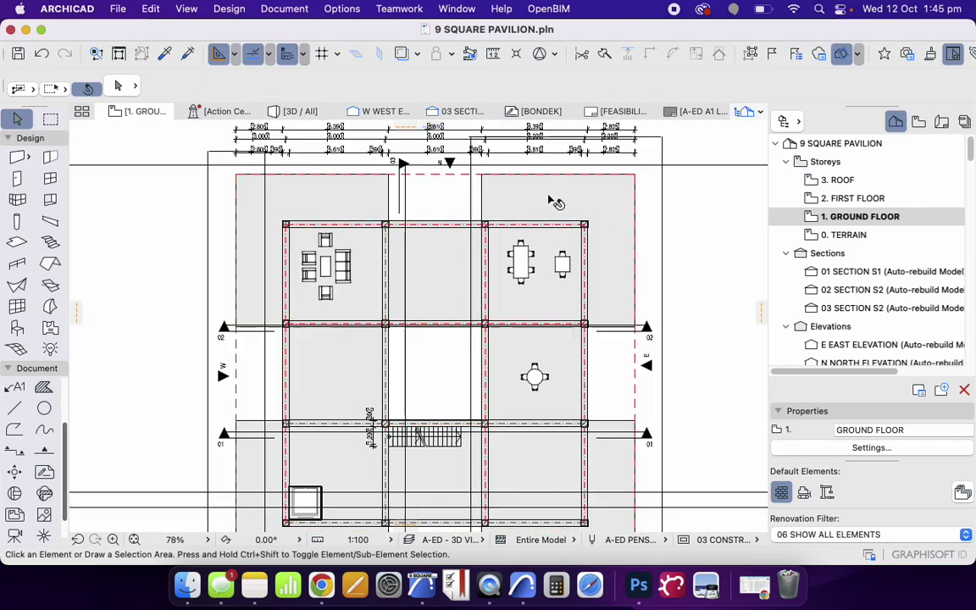
Drag a copy of the six-seat rectangular table down into the lower-right grid square, near its right-hand side
scroll(429, 253, up, 5)
scroll(650, 300, down, 4)
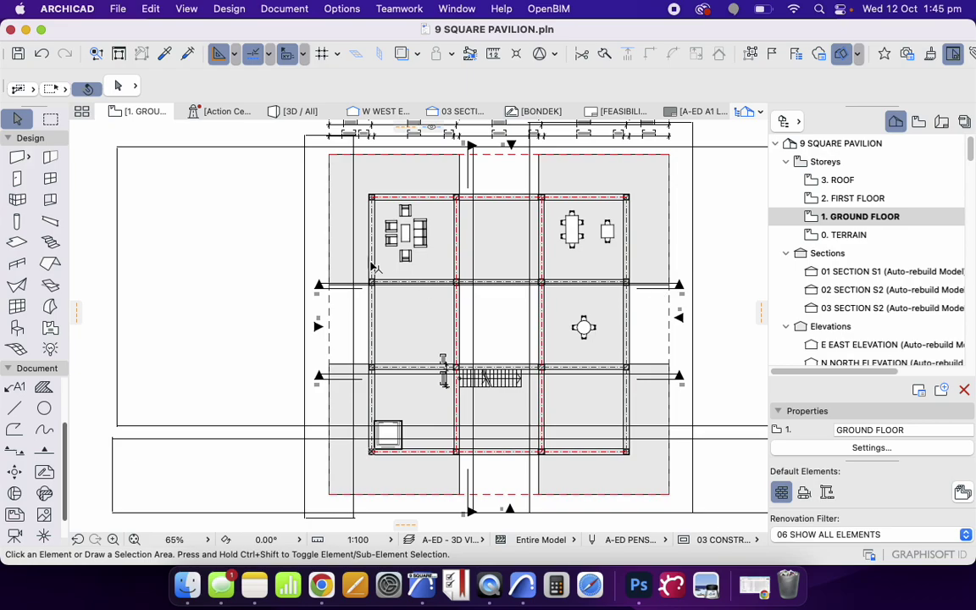
scroll(438, 239, down, 3)
scroll(456, 307, up, 5)
scroll(414, 225, down, 4)
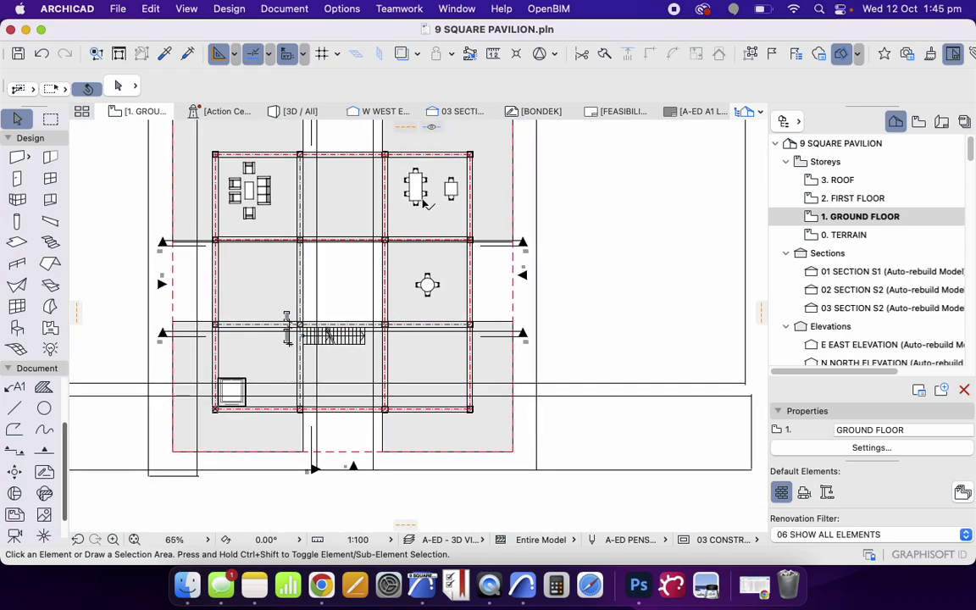
click(415, 186)
right_click(415, 183)
mouse_move(509, 373)
click(730, 447)
click(415, 180)
scroll(420, 370, up, 6)
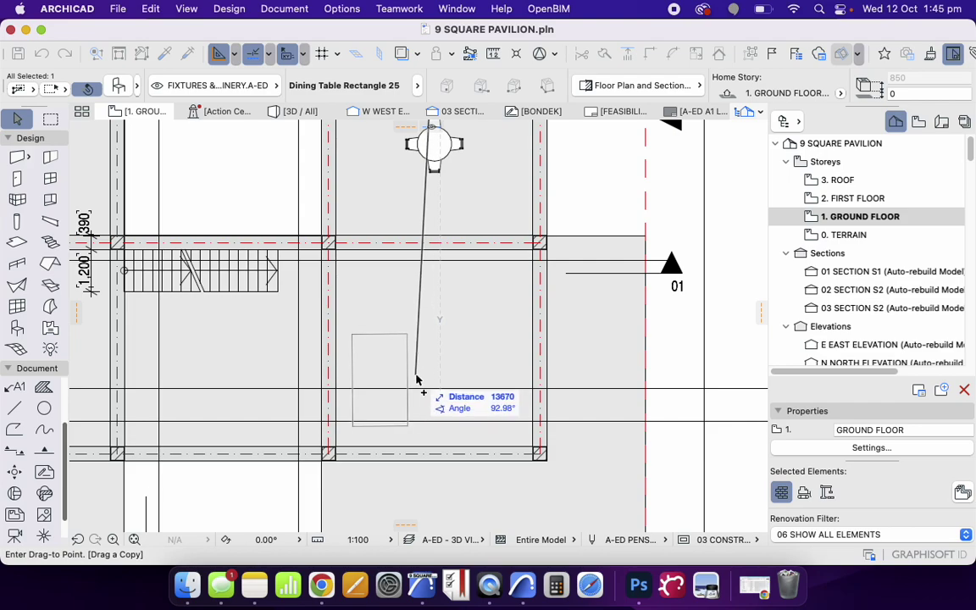
click(525, 386)
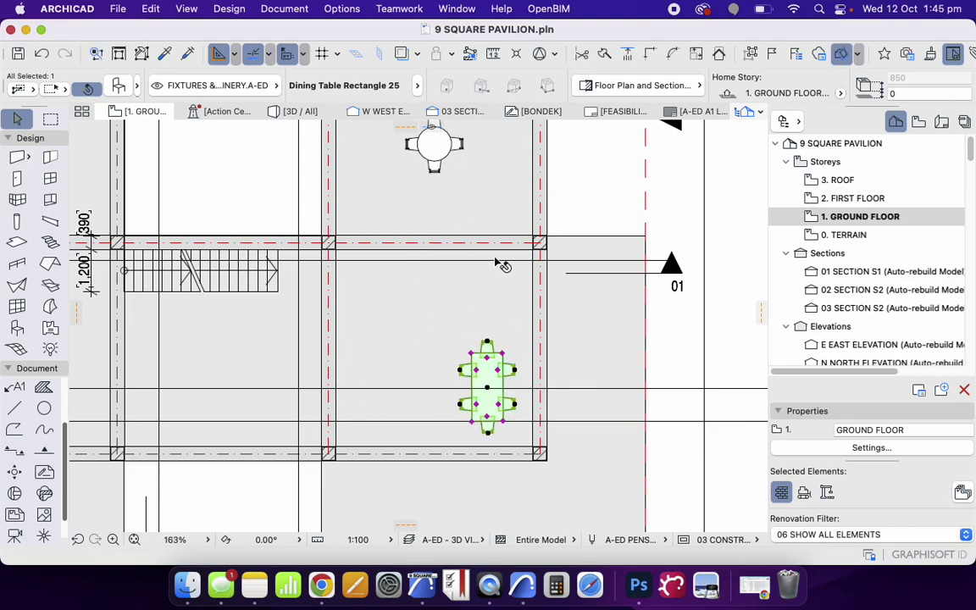
Suspend grouping on the elevator shaft's four walls so that each wall can be edited individually
scroll(559, 249, down, 5)
scroll(360, 307, up, 6)
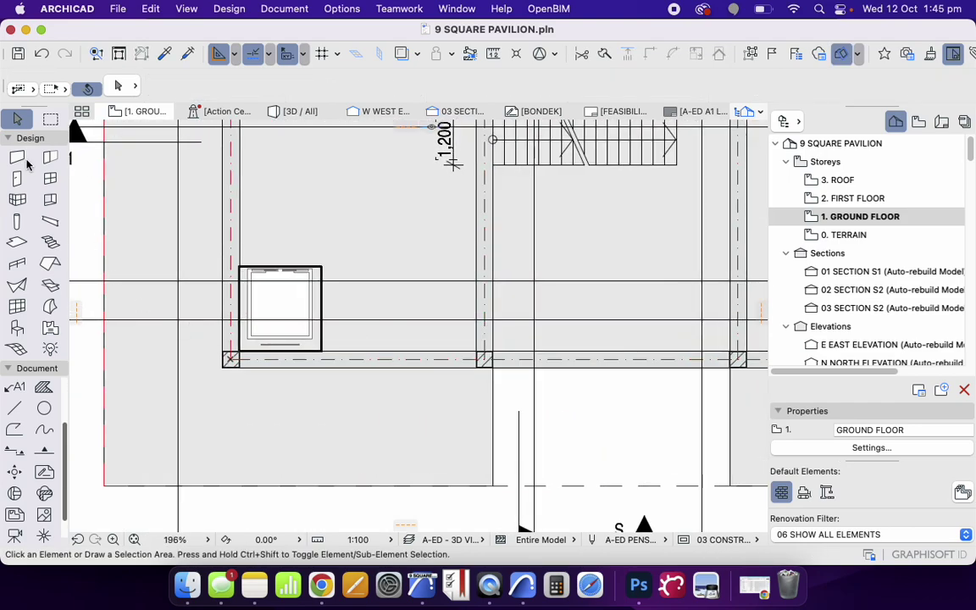
click(20, 159)
scroll(251, 356, up, 5)
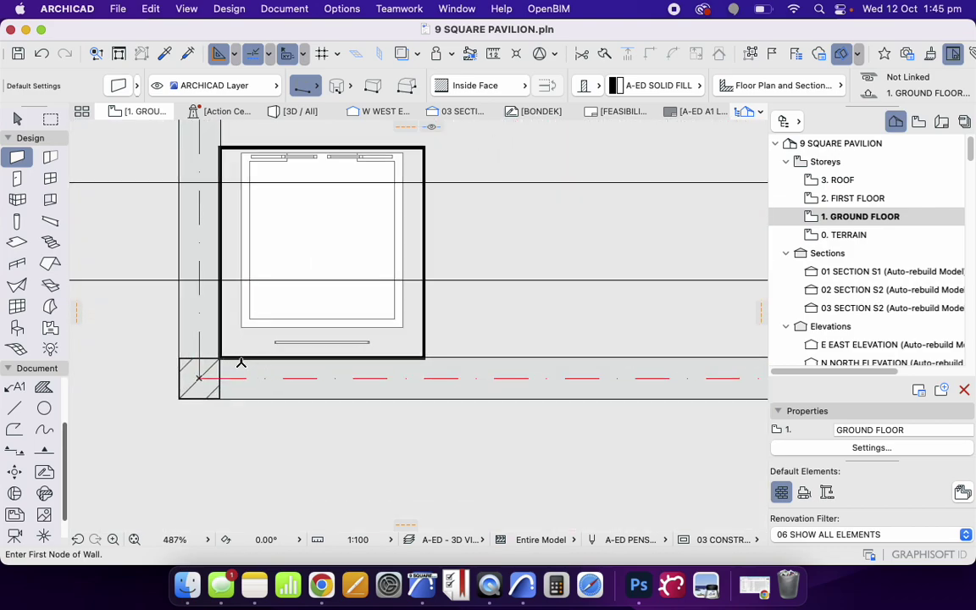
scroll(427, 357, down, 5)
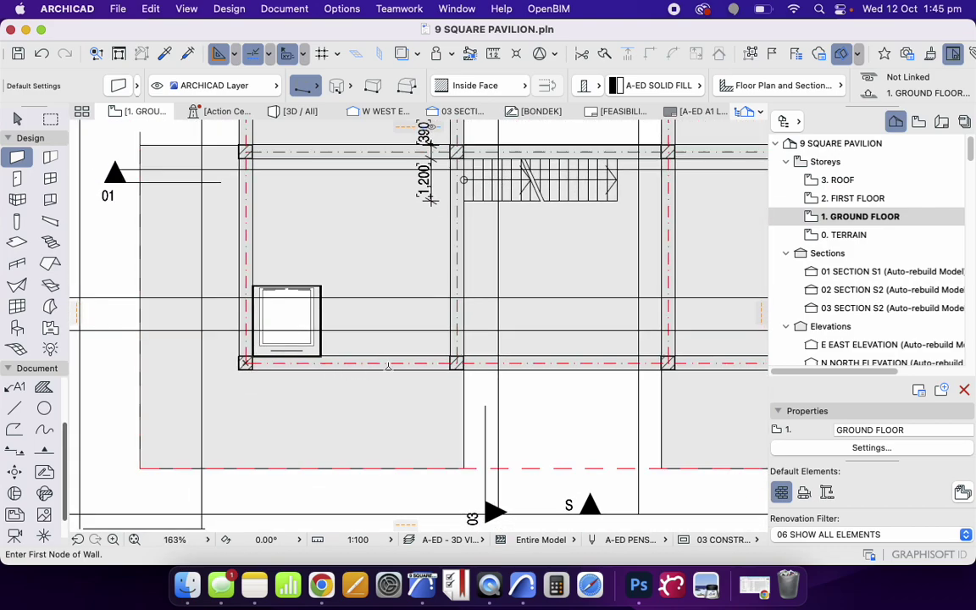
scroll(356, 360, up, 12)
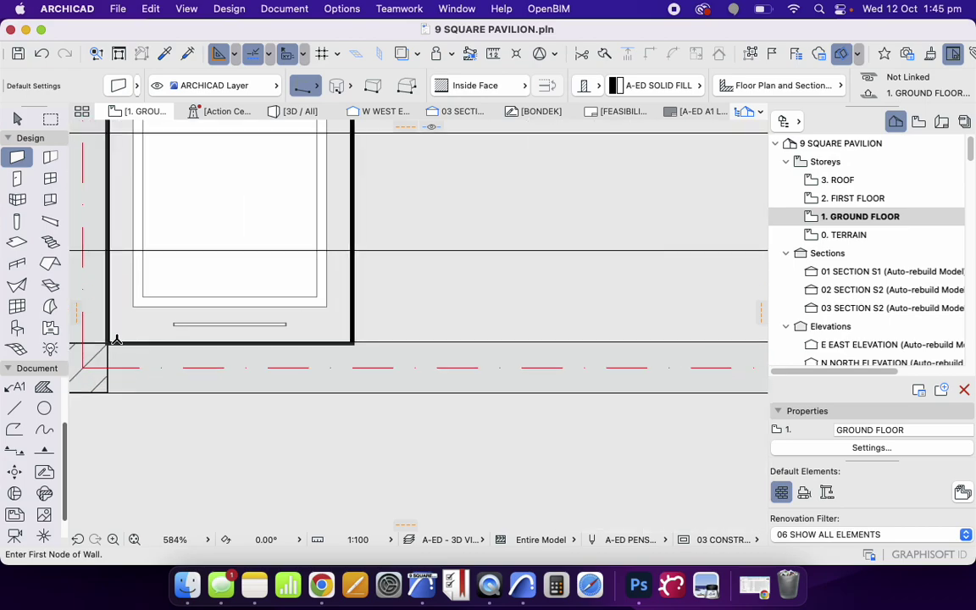
key(super+a)
scroll(271, 288, down, 8)
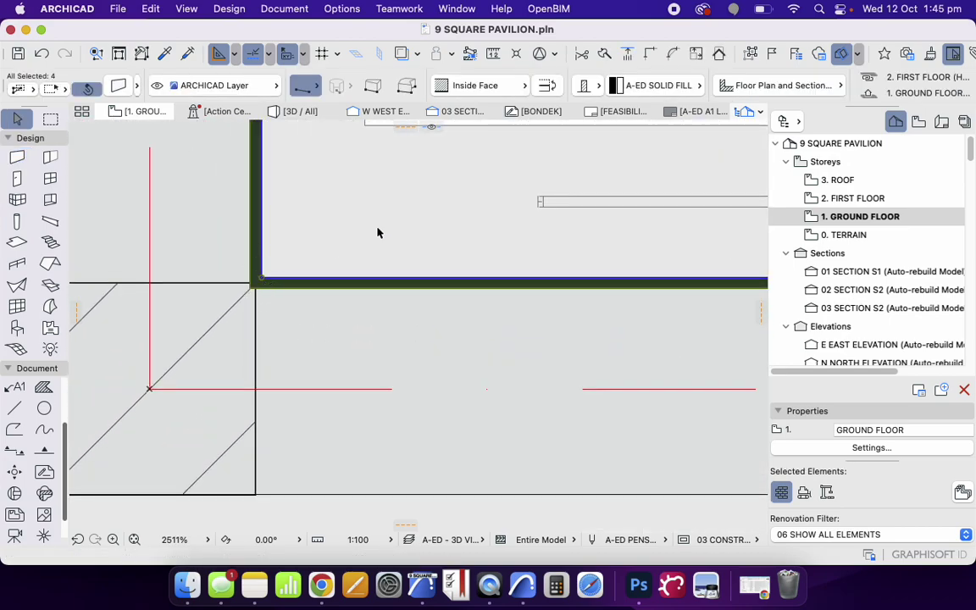
key(Escape)
key(super+a)
click(260, 278)
click(509, 180)
key(Escape)
click(265, 279)
drag(261, 278, 255, 288)
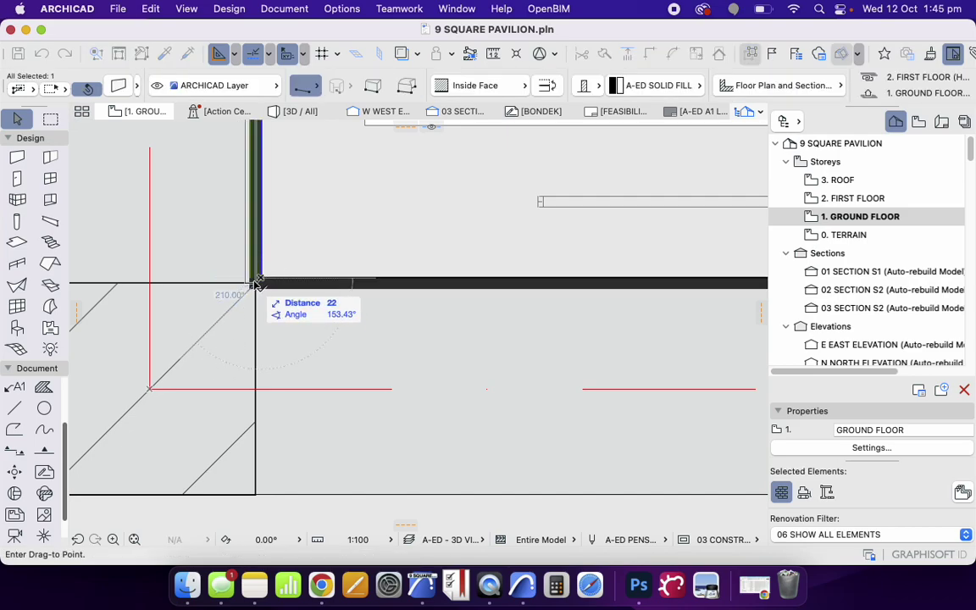
click(255, 285)
key(Escape)
Move the elevator shaft's left wall outward so its inner face lines up with the edge of the lower-left corner column
scroll(348, 395, down, 5)
middle_drag(331, 265, 342, 346)
scroll(338, 346, up, 1)
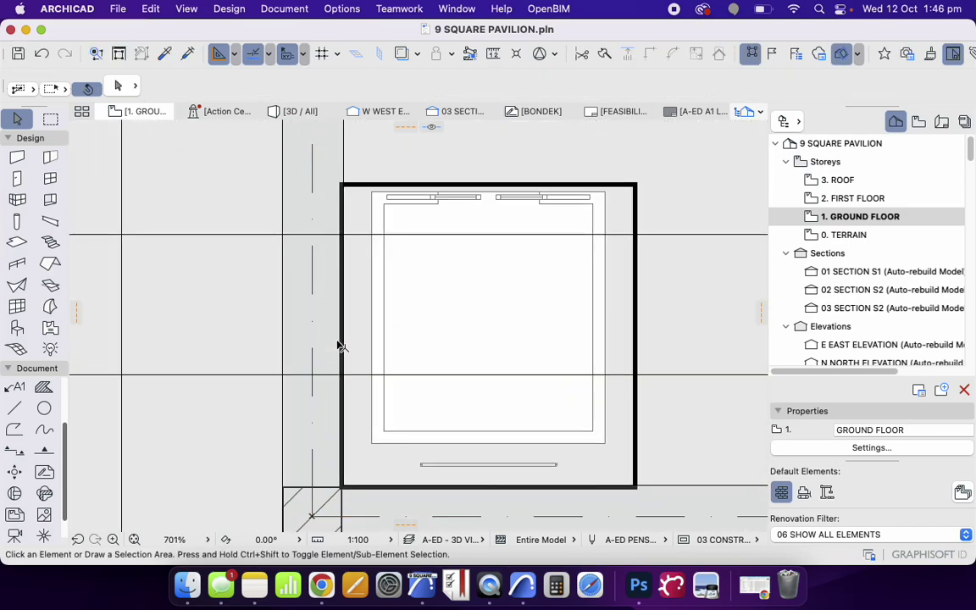
scroll(340, 496, up, 8)
click(359, 376)
drag(358, 374, 360, 413)
click(292, 376)
Move the shaft's bottom wall down 10 mm and stretch its left end to the corner column's inner corner
key(Escape)
click(345, 402)
key(Escape)
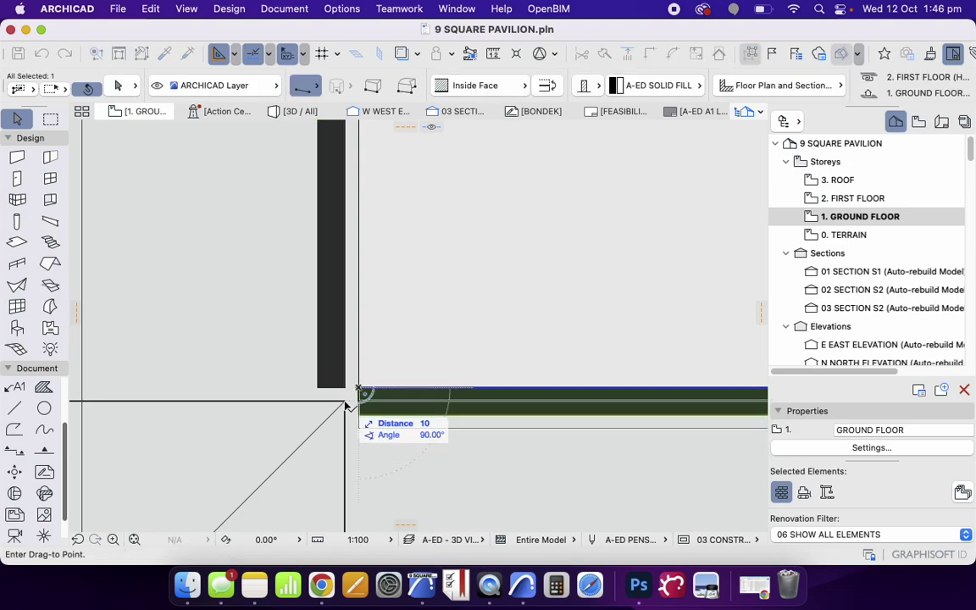
click(357, 404)
click(358, 401)
click(344, 401)
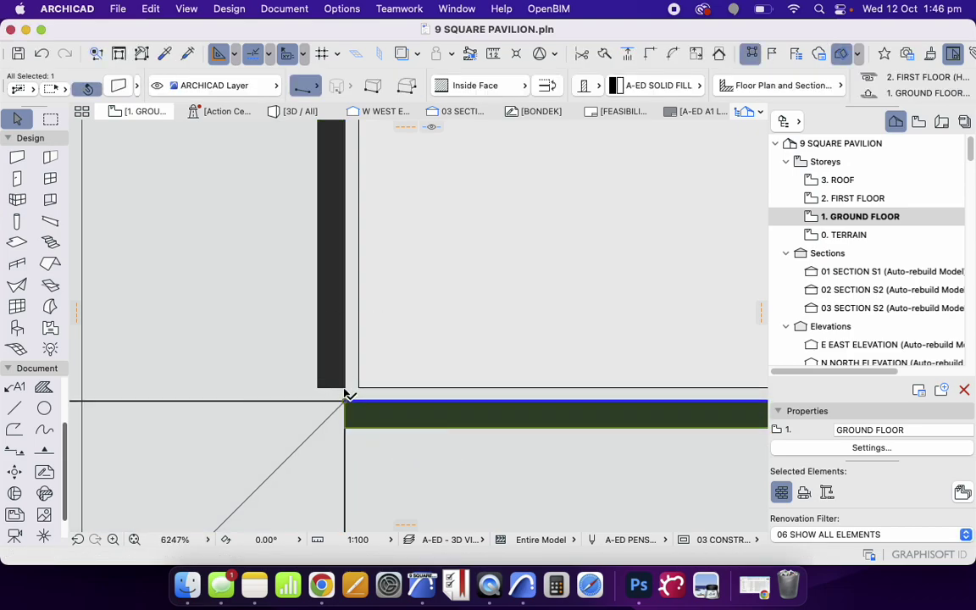
Stretch the lower end of the shaft's left wall down to the inner corner of the lower-left column
click(345, 388)
click(345, 387)
click(345, 401)
scroll(288, 399, down, 10)
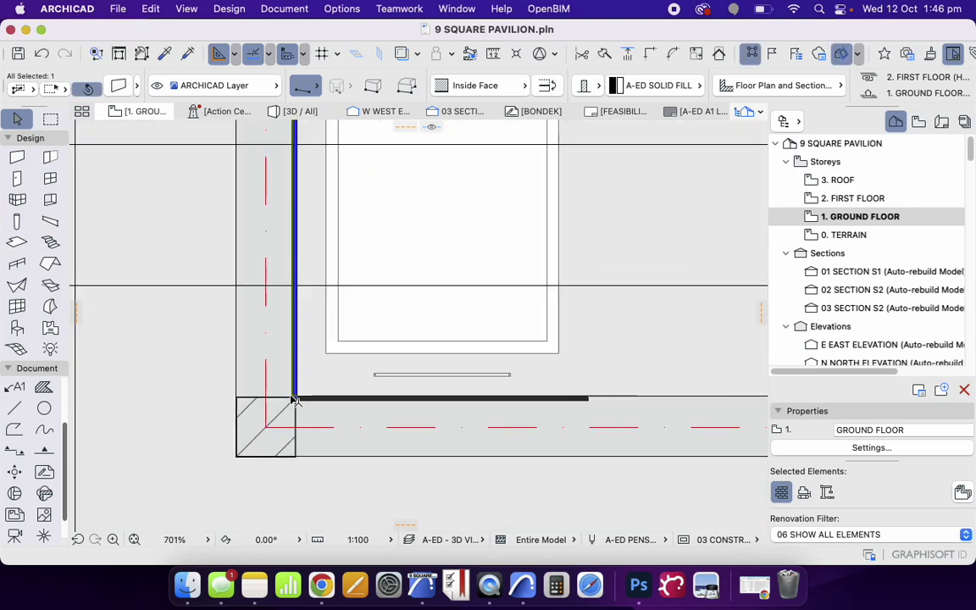
Stretch the right end of the shaft's bottom wall along the plan's lower edge to the lower-right corner column
scroll(416, 414, up, 8)
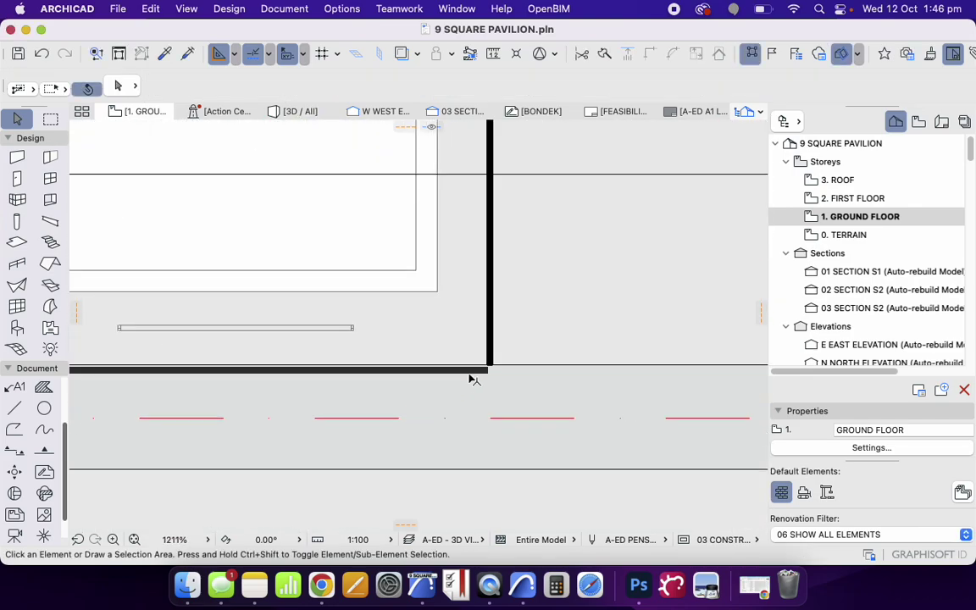
scroll(387, 363, down, 8)
scroll(403, 381, up, 5)
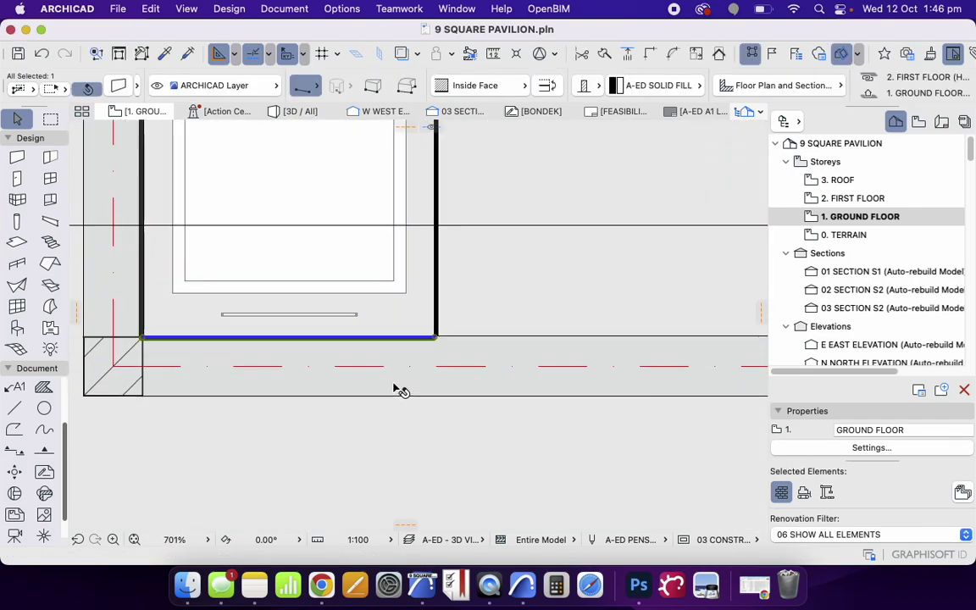
click(432, 339)
scroll(453, 337, down, 14)
scroll(476, 332, up, 5)
scroll(477, 331, up, 5)
scroll(515, 355, up, 5)
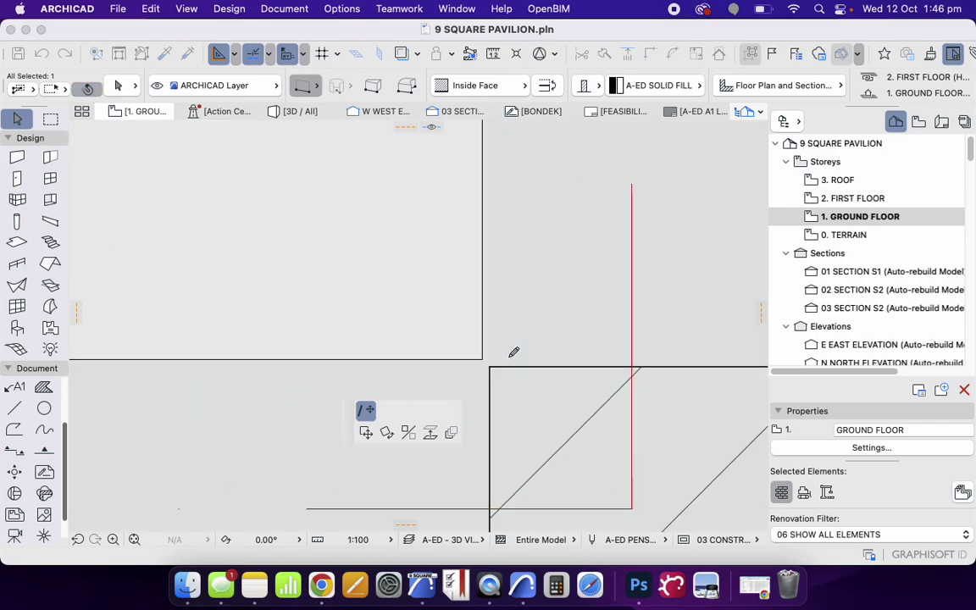
key(Escape)
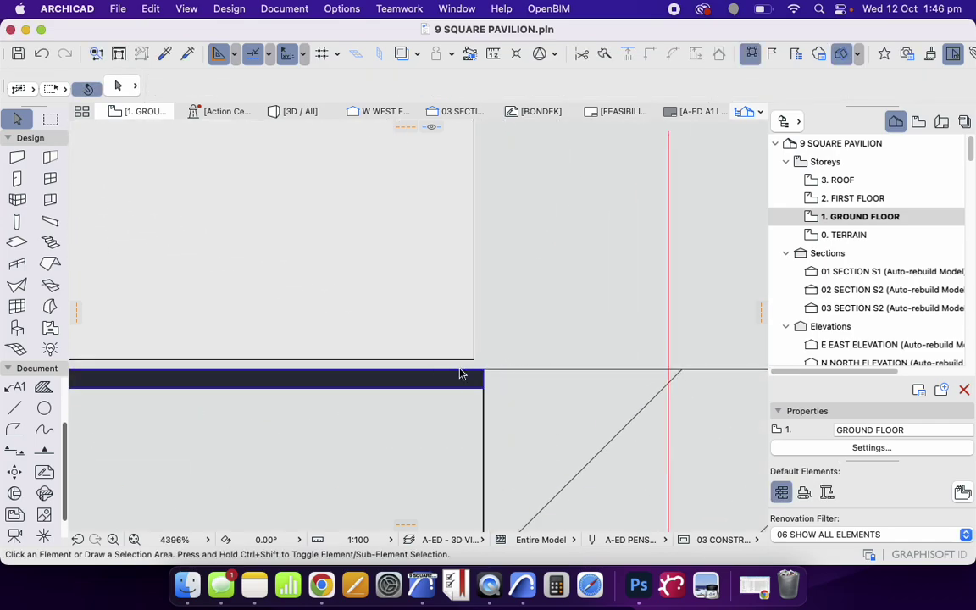
Pick up the stretched wall's settings and draw a 17610 mm wall from the lower-right column up to the upper-right column
alt+click(460, 370)
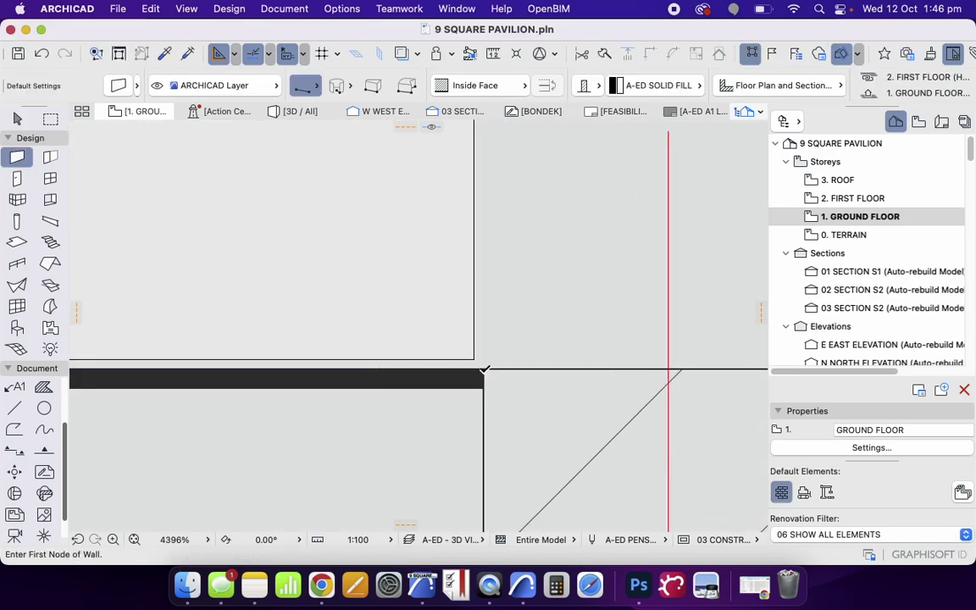
scroll(485, 369, down, 5)
scroll(489, 419, down, 3)
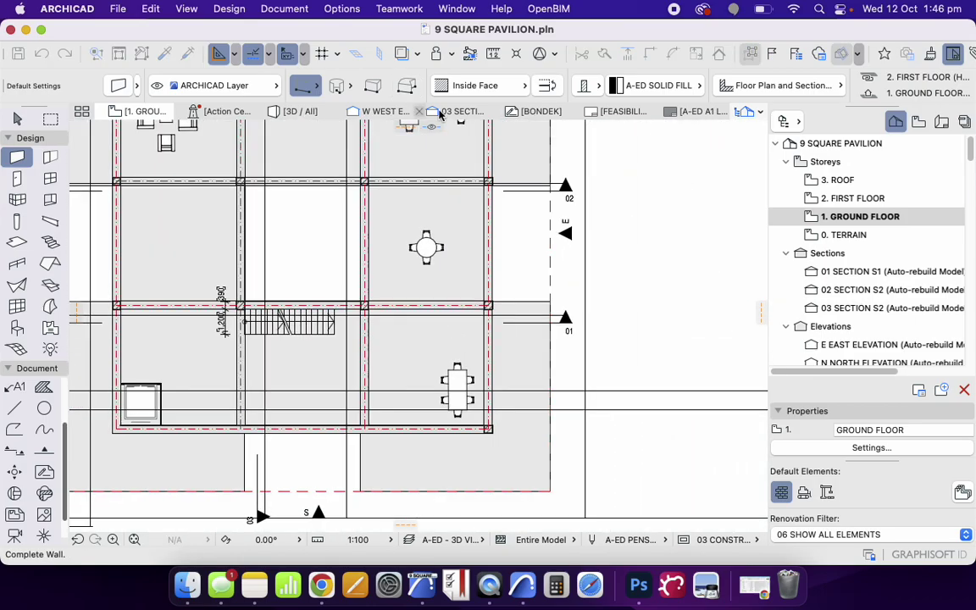
scroll(457, 337, down, 2)
scroll(475, 246, up, 8)
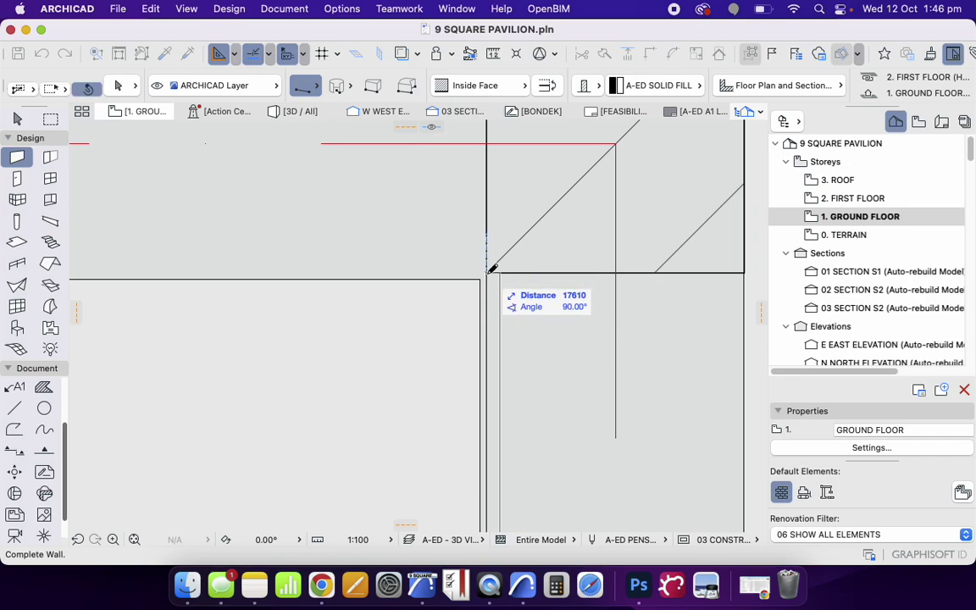
Draw a 17610 mm wall along the plan's upper edge, from the upper-right column to the upper-left column's inner corner
scroll(490, 282, down, 5)
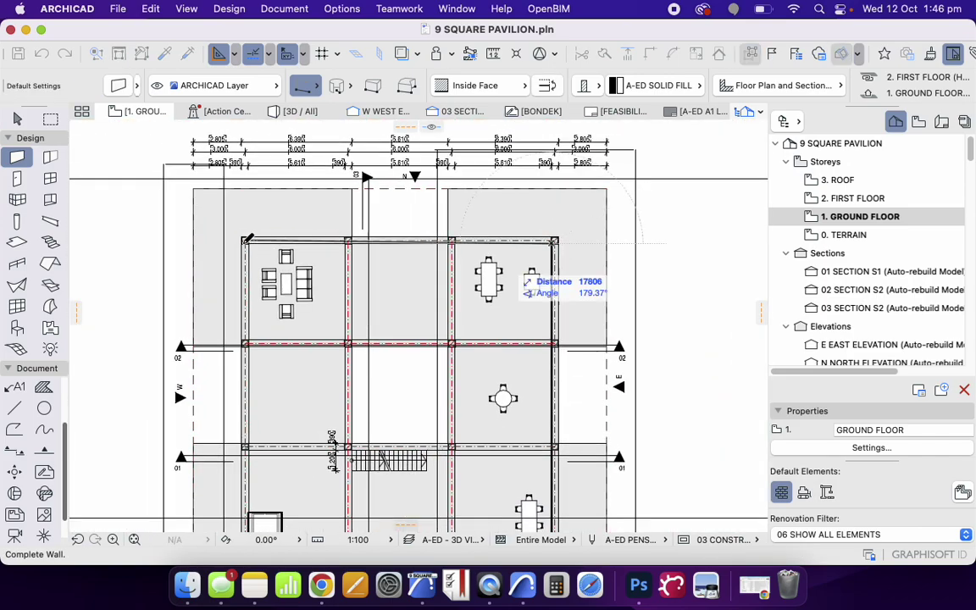
scroll(247, 240, up, 6)
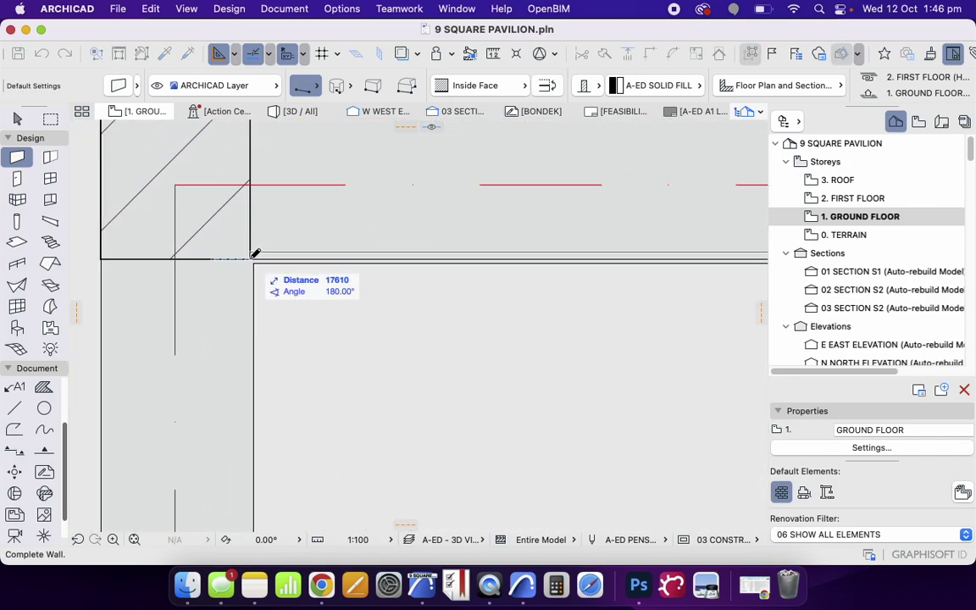
click(255, 253)
scroll(263, 163, down, 6)
scroll(277, 338, up, 3)
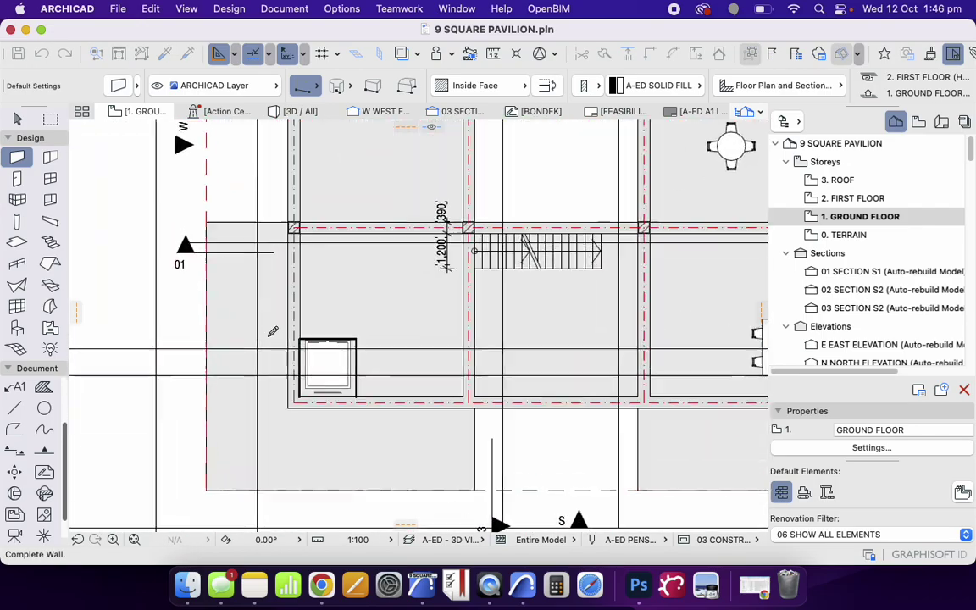
scroll(317, 398, up, 3)
key(Escape)
key(Escape)
Stretch the upper end of the shaft's left wall 15620 mm up to the inner corner of the upper-left column
scroll(262, 204, up, 3)
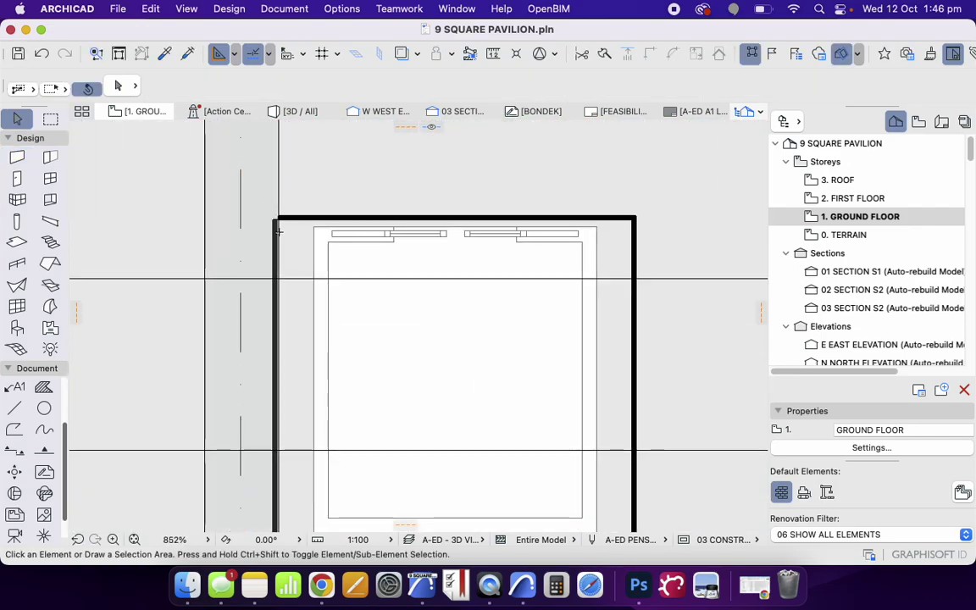
click(274, 230)
scroll(277, 229, up, 3)
scroll(281, 302, down, 6)
scroll(296, 357, down, 2)
scroll(300, 309, up, 6)
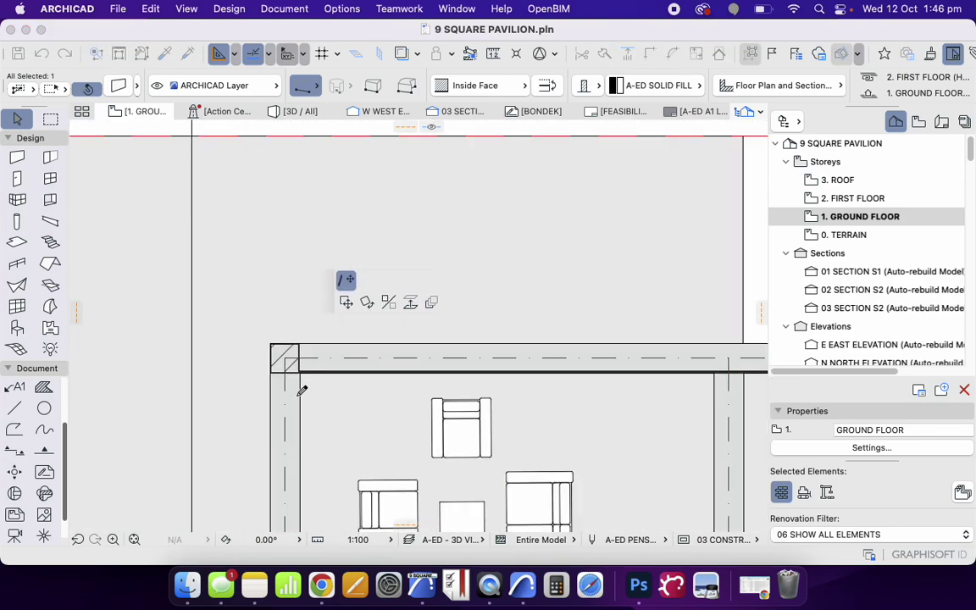
scroll(297, 288, up, 2)
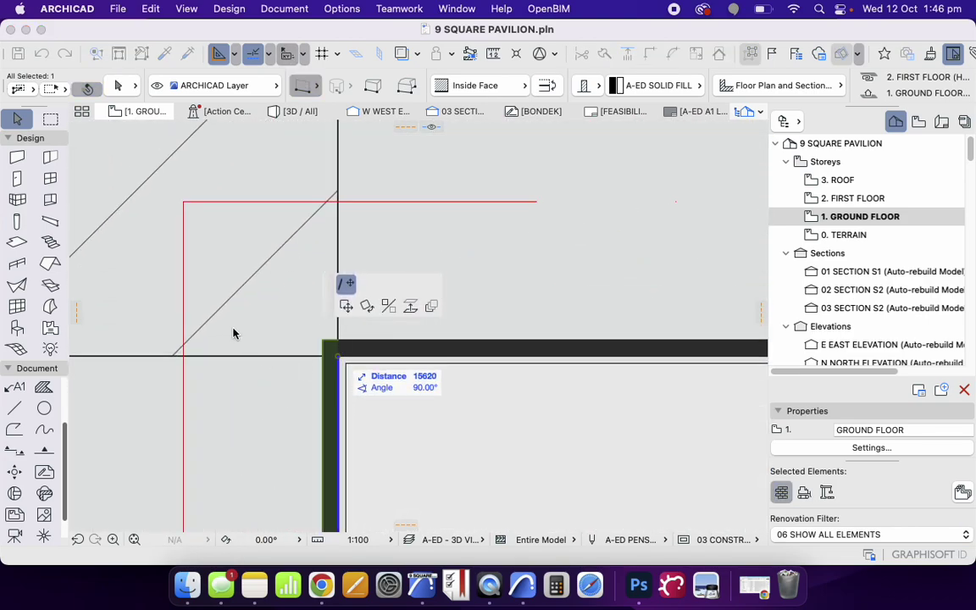
scroll(223, 321, down, 8)
scroll(288, 193, up, 10)
click(346, 227)
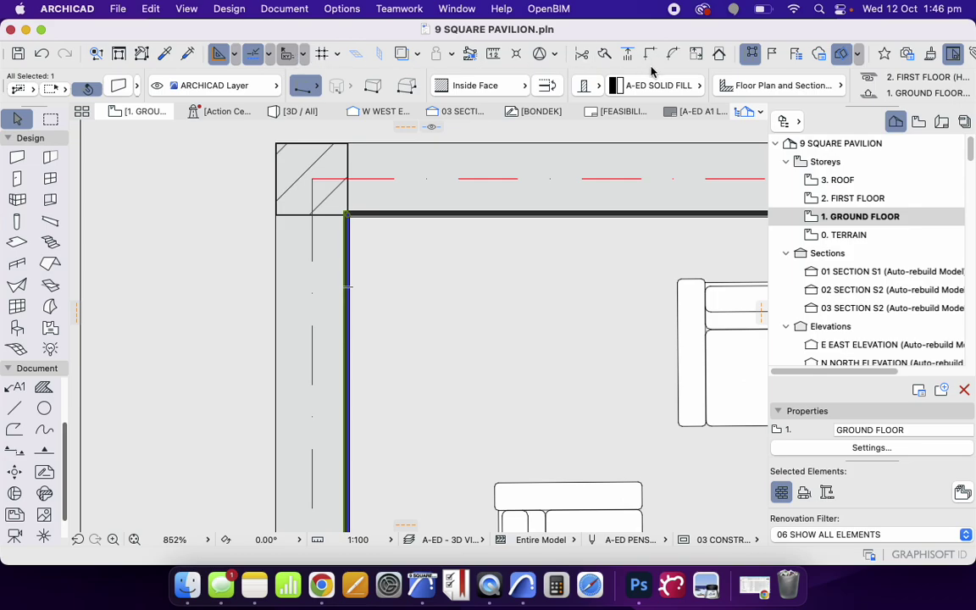
Turn grouping back on and select the two new perimeter walls together with the grouped elevator shaft walls
right_click(488, 219)
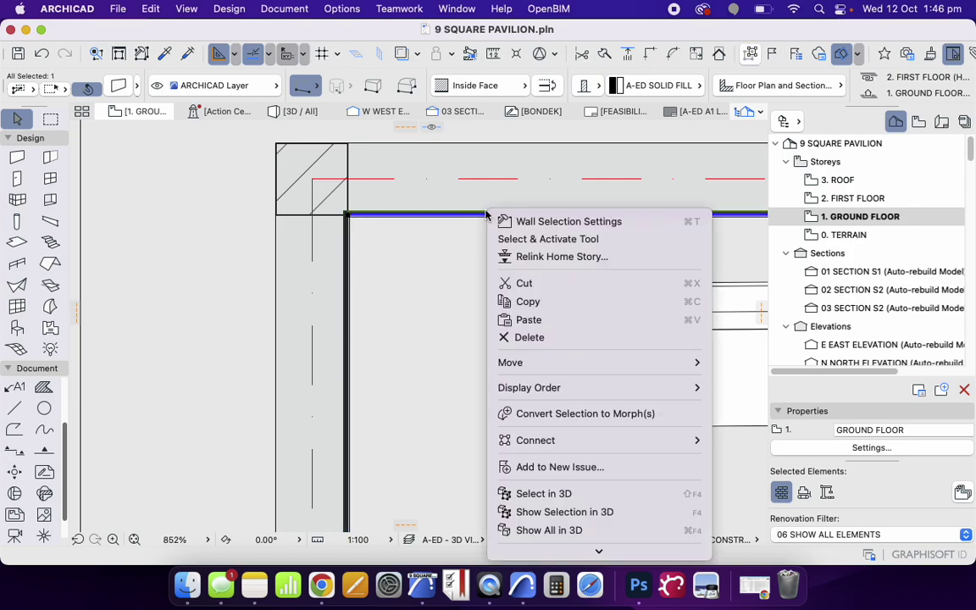
key(Escape)
scroll(364, 172, down, 5)
scroll(368, 174, down, 4)
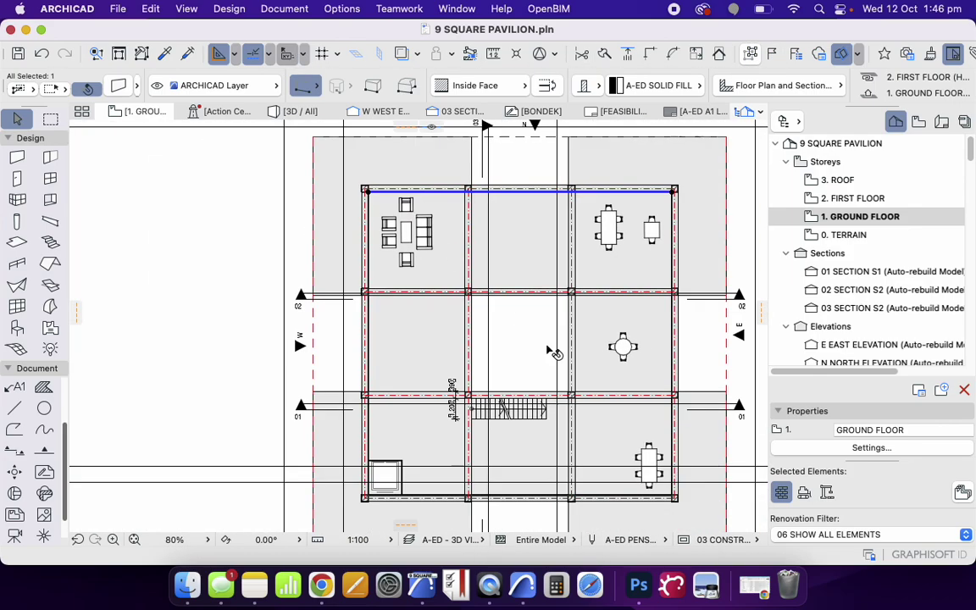
scroll(618, 396, up, 11)
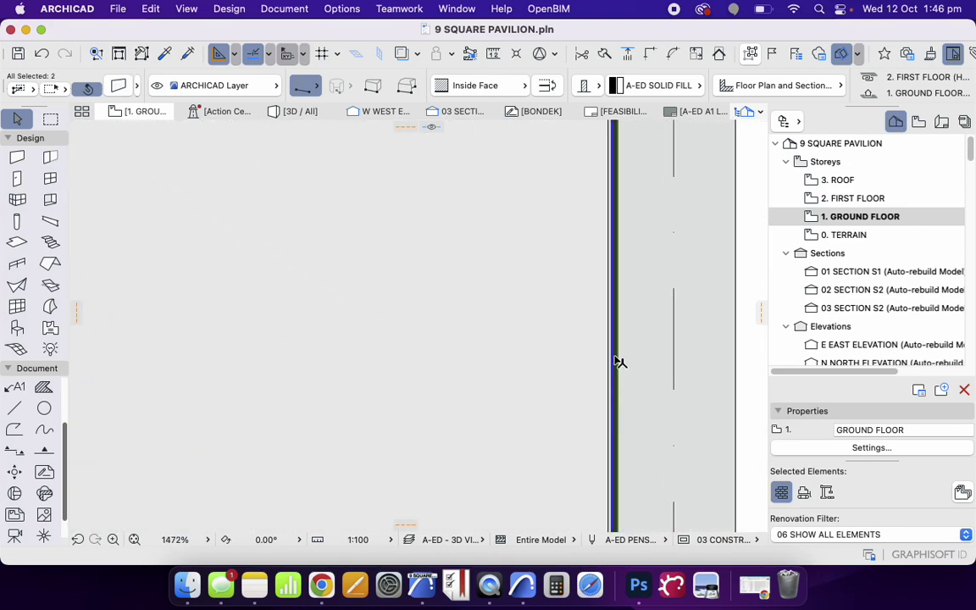
scroll(618, 334, down, 11)
scroll(288, 322, up, 10)
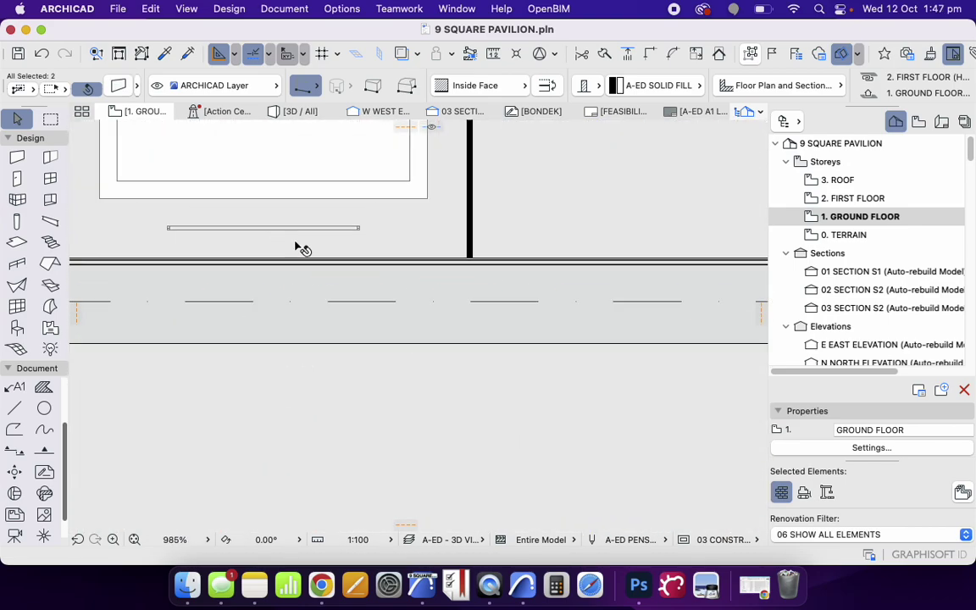
scroll(348, 276, down, 1)
scroll(418, 348, down, 6)
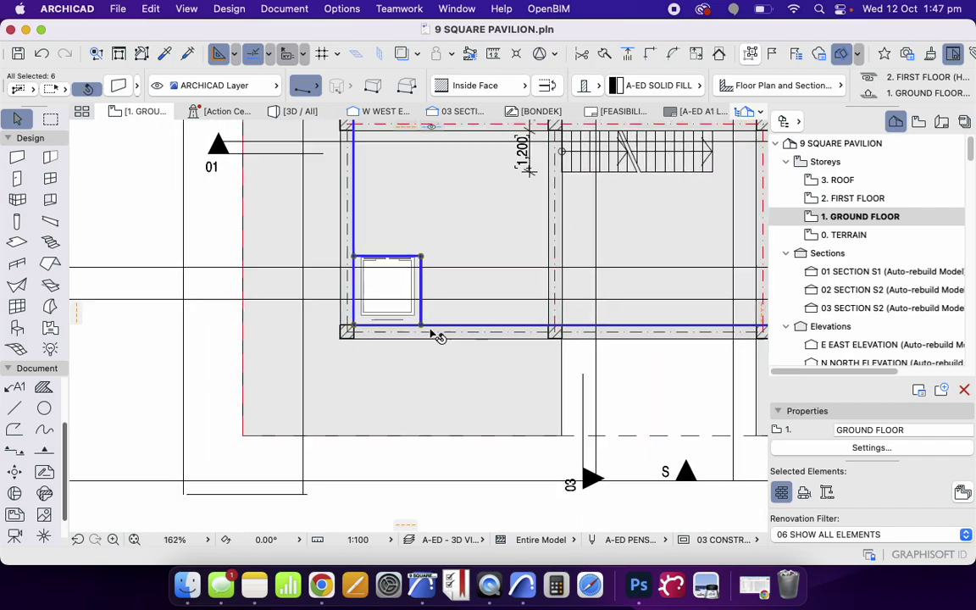
scroll(426, 339, down, 5)
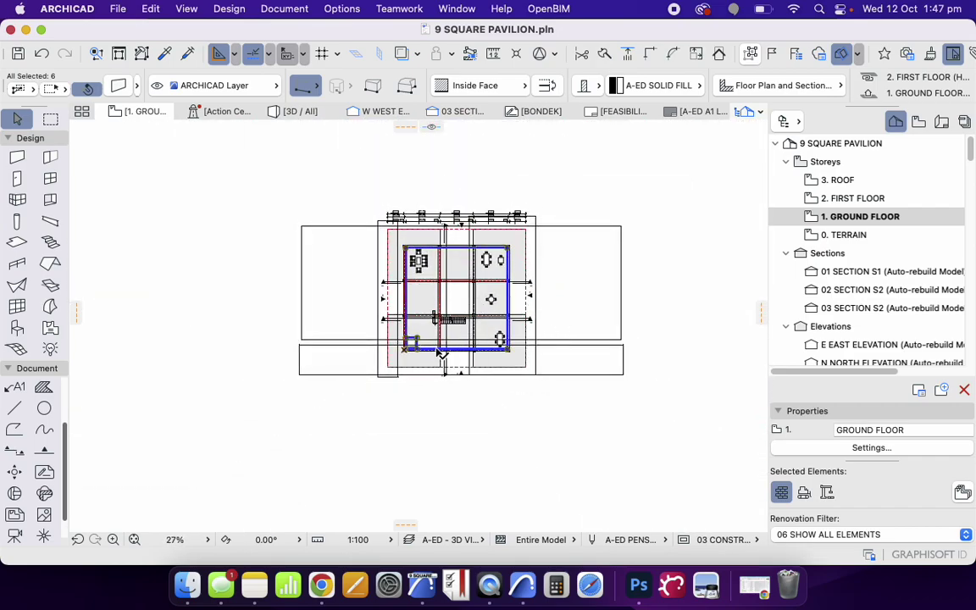
scroll(440, 352, up, 7)
scroll(388, 388, down, 5)
scroll(411, 455, up, 3)
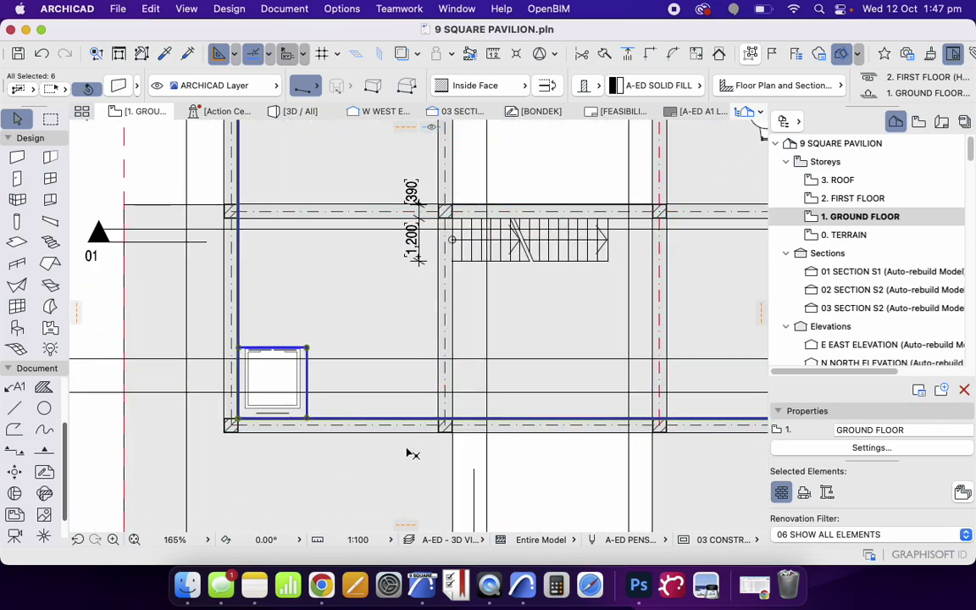
scroll(407, 450, up, 3)
key(Escape)
Pick up the perimeter wall's settings and draw a 5610 mm wall between the two middle columns along the stair's upper side
alt+click(458, 356)
scroll(383, 458, down, 6)
scroll(383, 479, up, 6)
scroll(269, 482, up, 5)
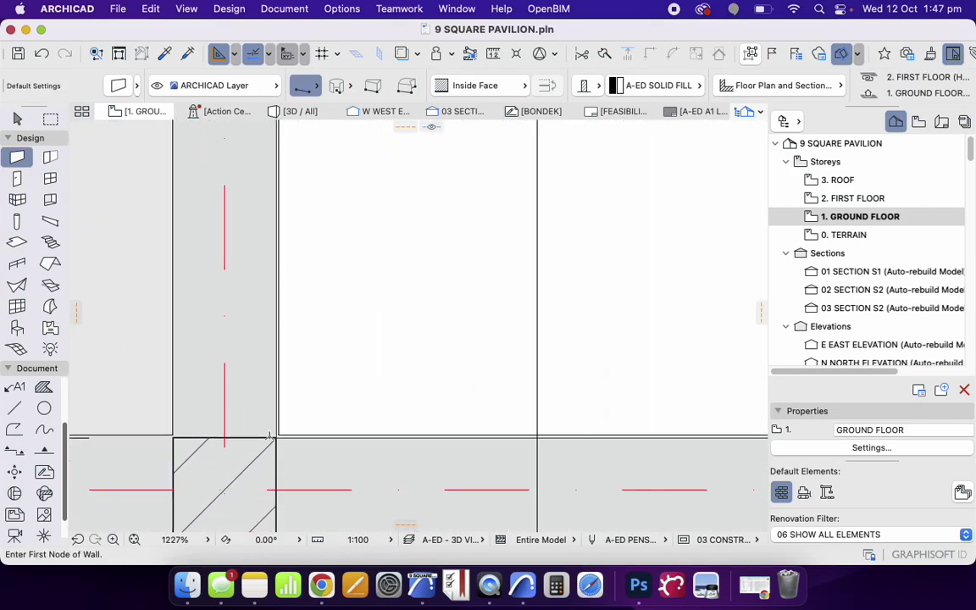
scroll(318, 293, down, 5)
scroll(307, 372, up, 8)
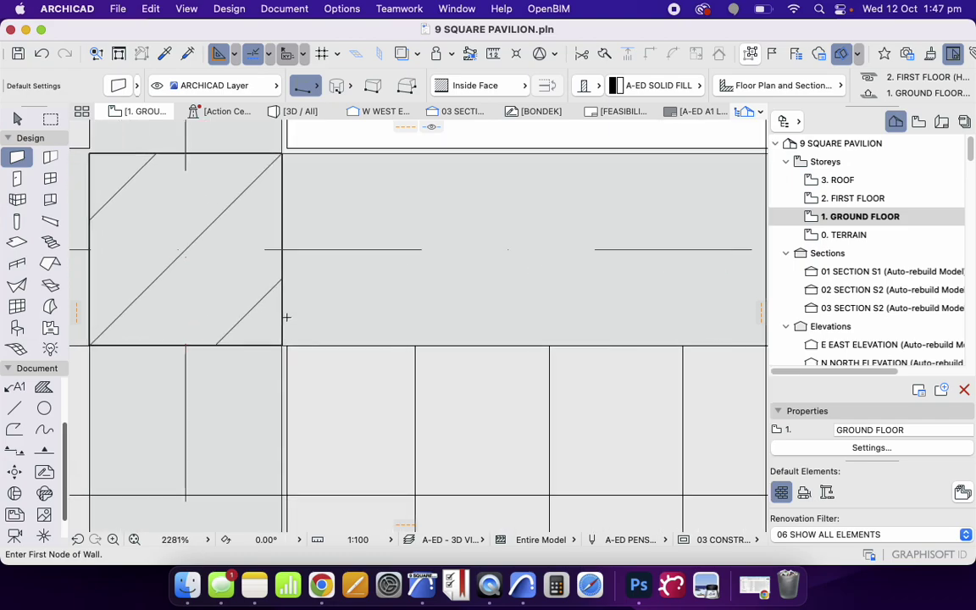
scroll(323, 305, down, 10)
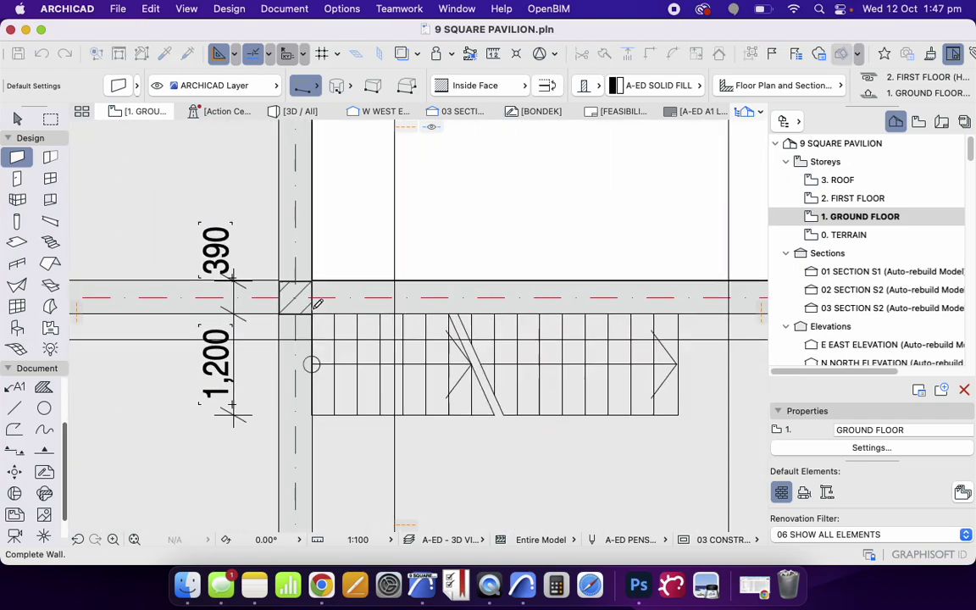
scroll(408, 271, up, 4)
scroll(407, 271, up, 3)
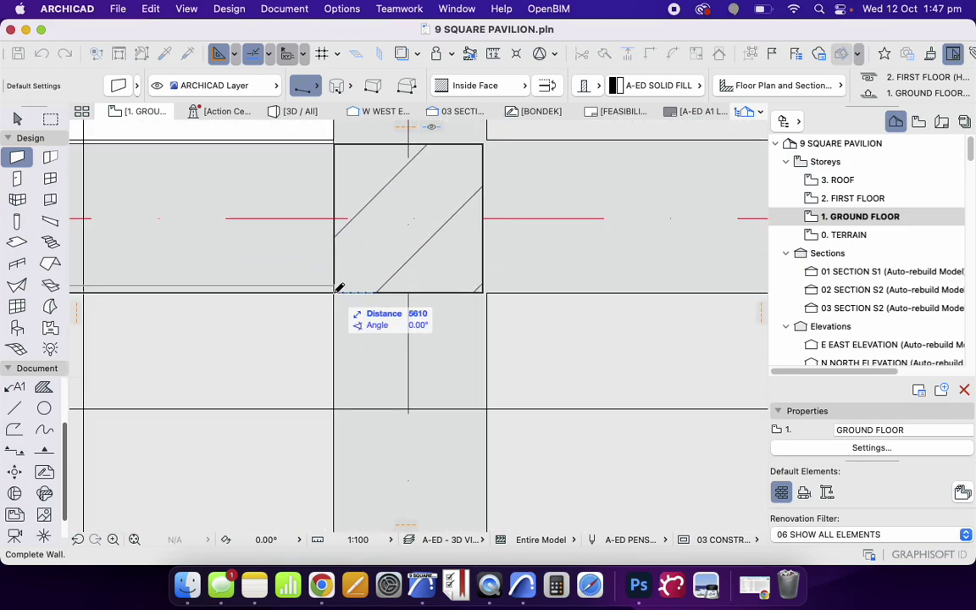
click(338, 288)
Draw a wall along the right side of the central void, from its lower-right column up to its upper-right column
scroll(420, 247, down, 3)
scroll(440, 275, up, 4)
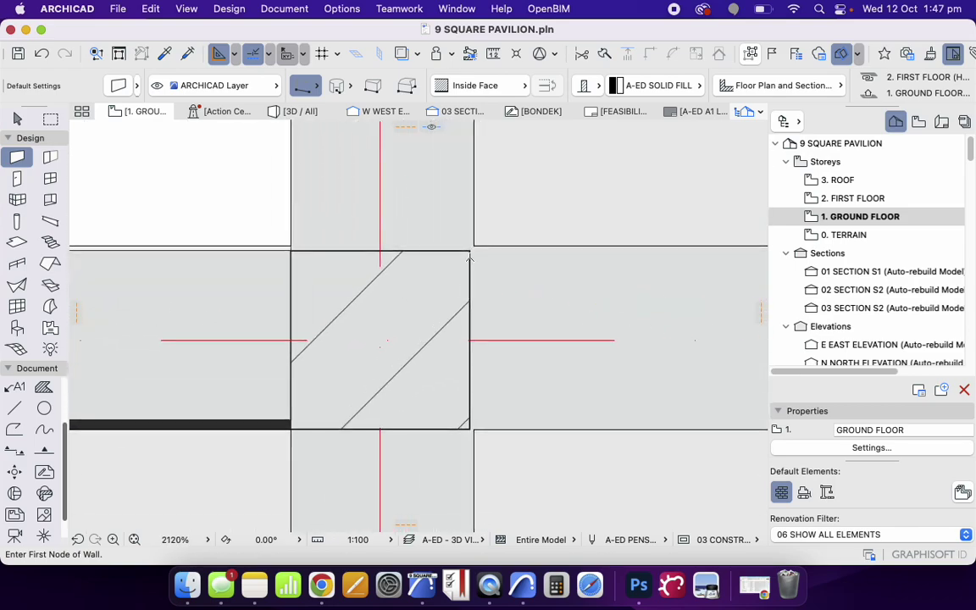
scroll(433, 389, down, 6)
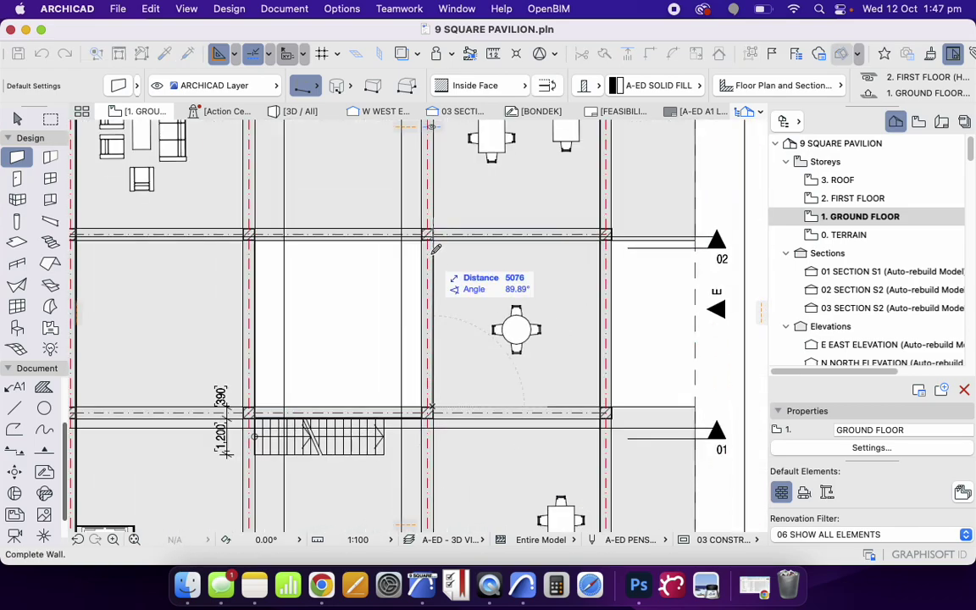
scroll(435, 246, up, 4)
scroll(434, 217, up, 2)
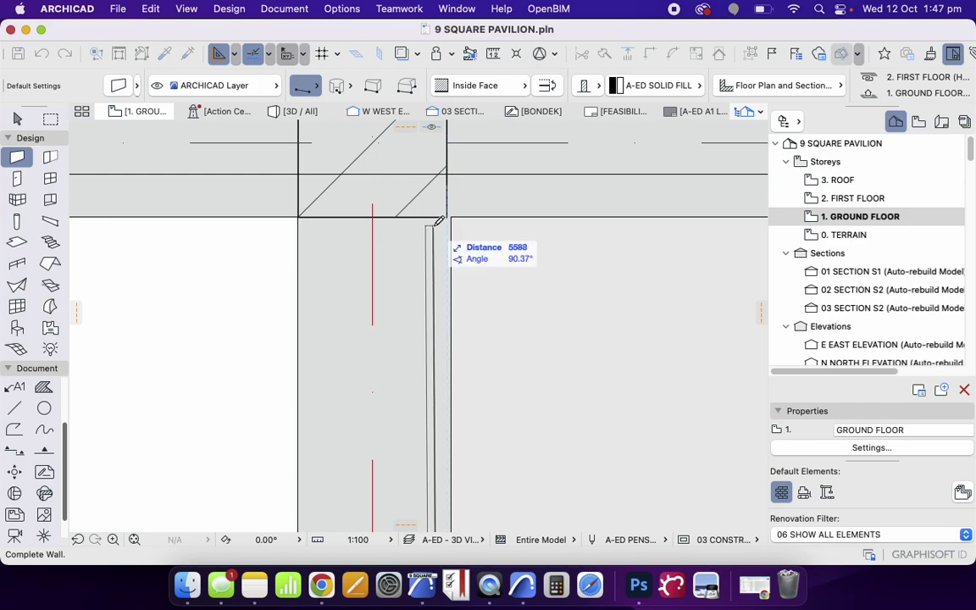
scroll(440, 191, down, 6)
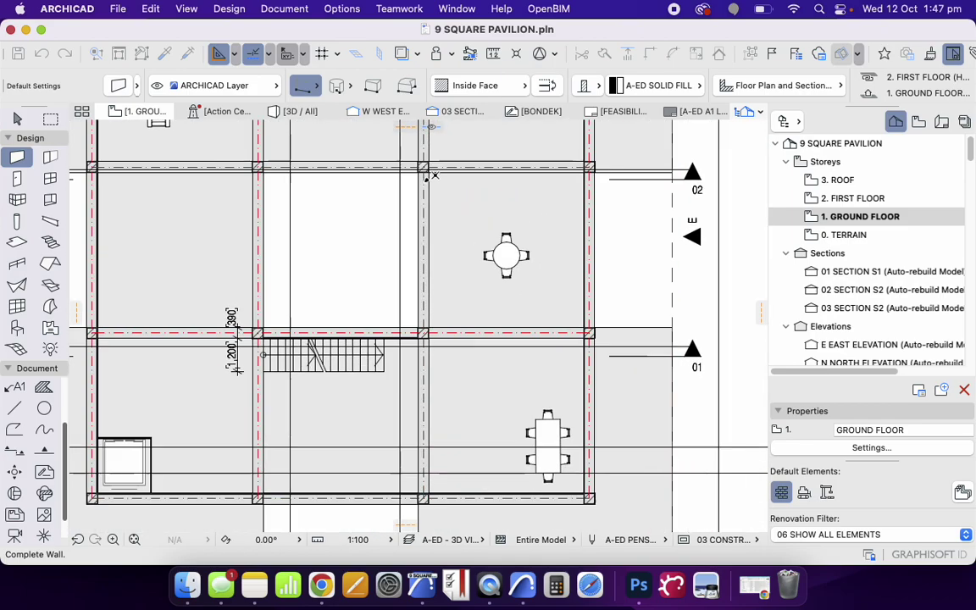
scroll(428, 169, up, 1)
scroll(431, 178, up, 3)
scroll(441, 230, up, 3)
click(483, 233)
Draw a wall along the upper side of the central void, from its upper-right column to its upper-left column
scroll(359, 289, down, 3)
scroll(390, 251, up, 6)
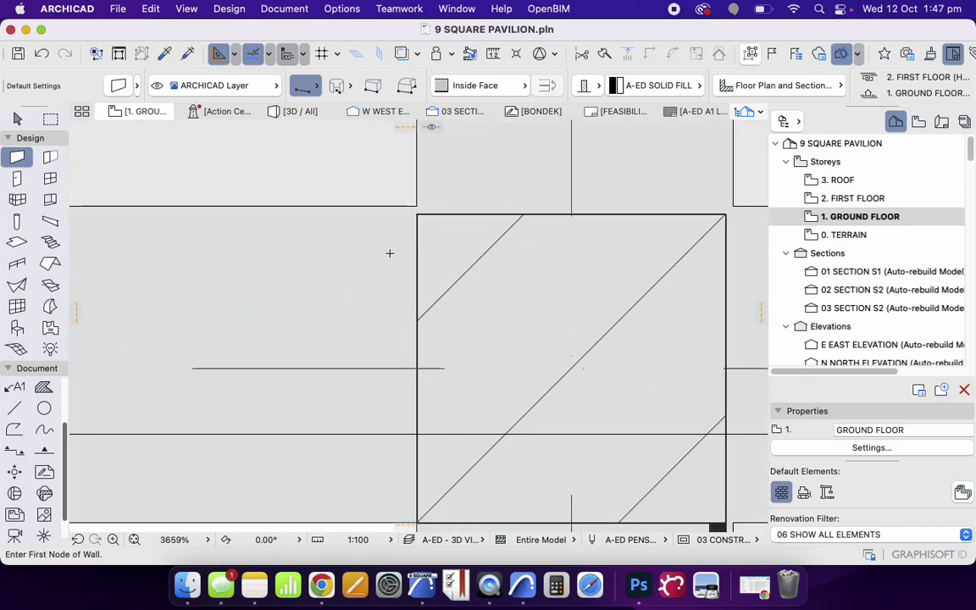
scroll(501, 233, down, 5)
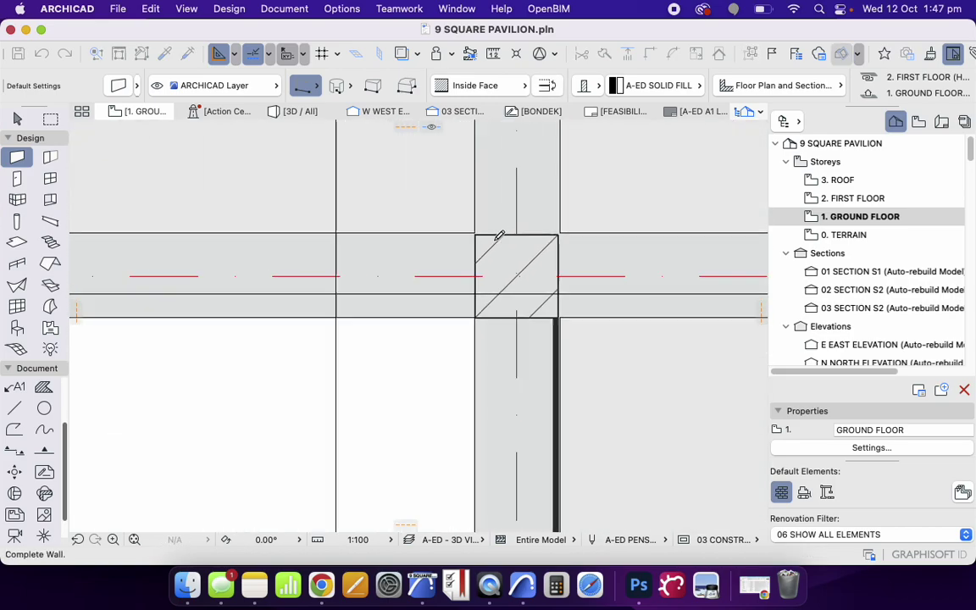
scroll(388, 257, up, 4)
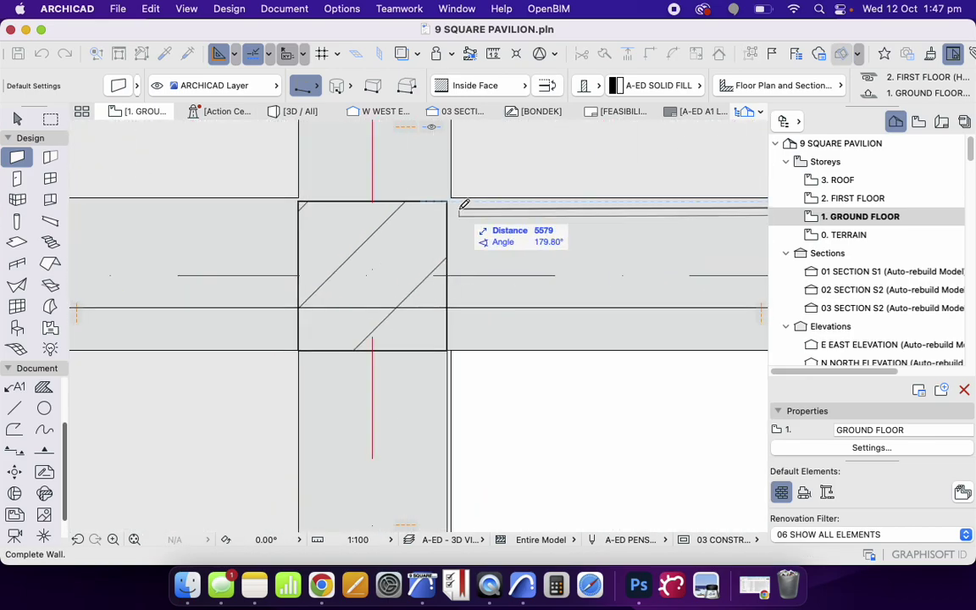
Draw a 5610 mm wall along the central void's left side, from its upper-left column down to its lower-left column
scroll(303, 352, up, 5)
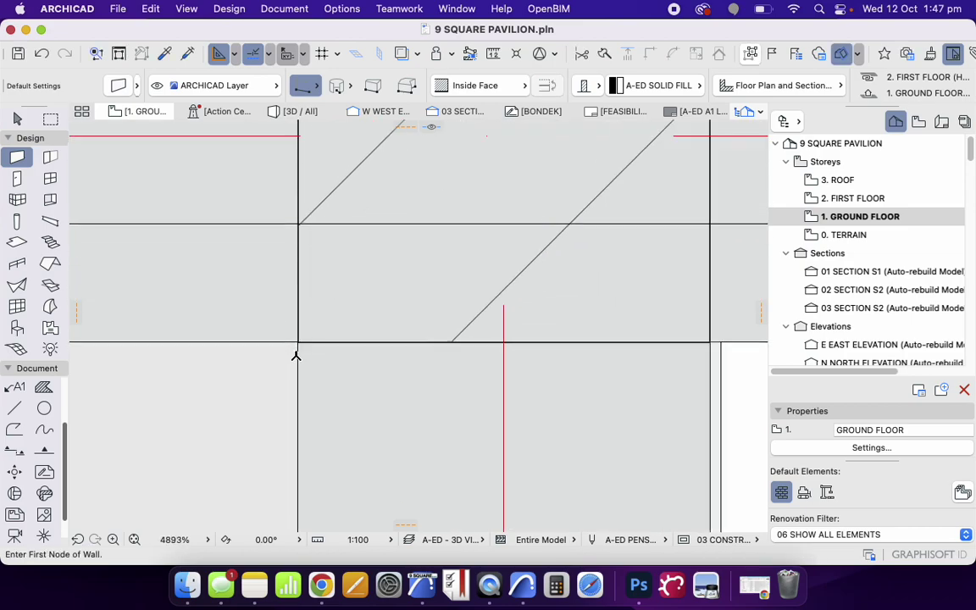
scroll(396, 253, down, 5)
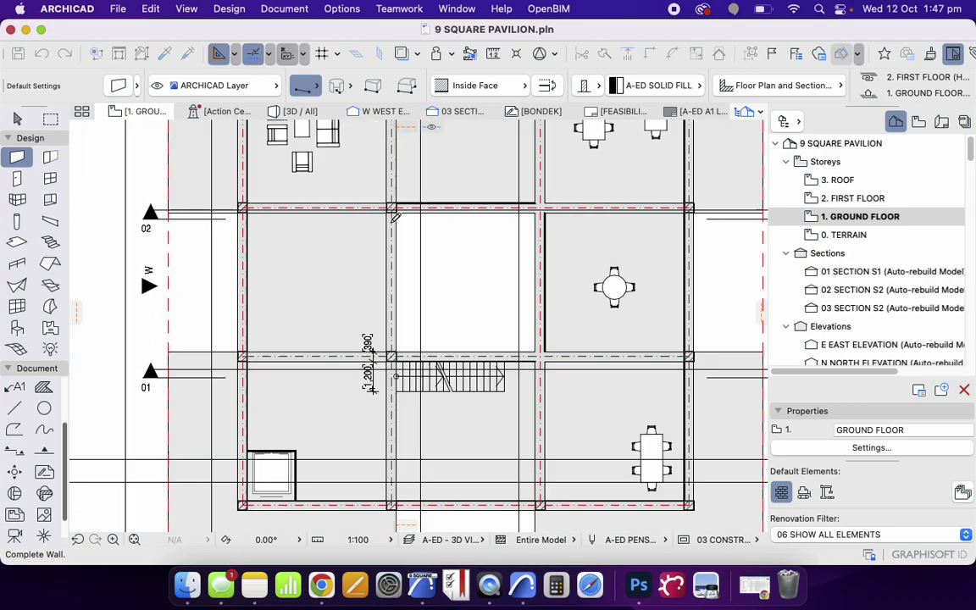
scroll(392, 348, up, 5)
scroll(369, 336, up, 1)
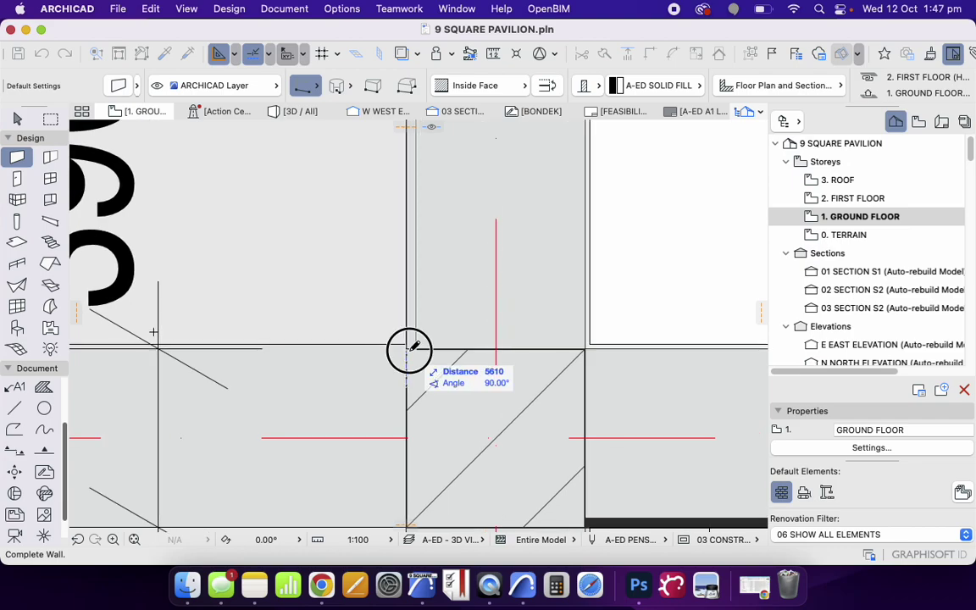
scroll(409, 350, down, 15)
key(Escape)
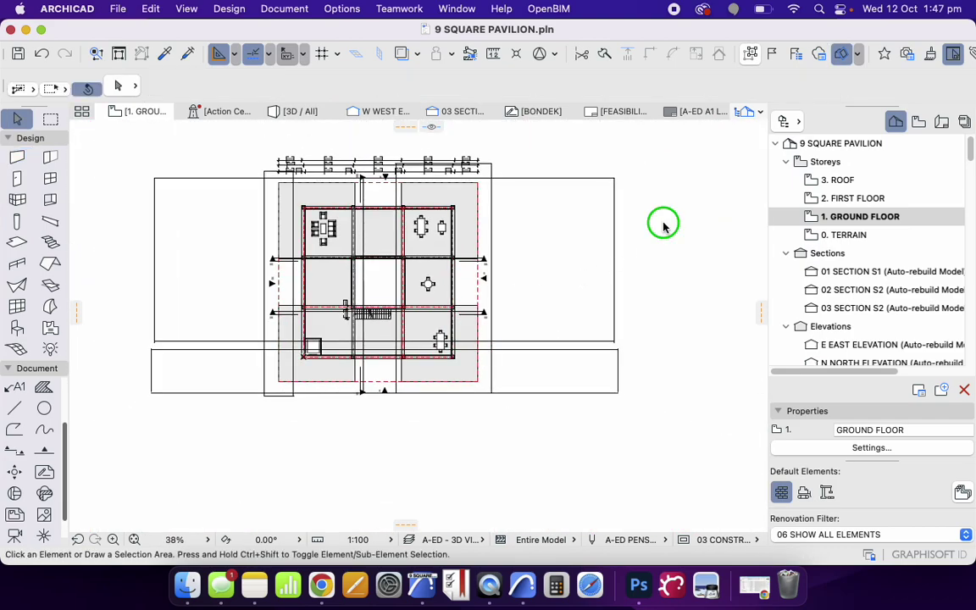
Show the whole model in 3D and orbit to a corner view of the ground-floor glass walls
right_click(663, 225)
click(749, 460)
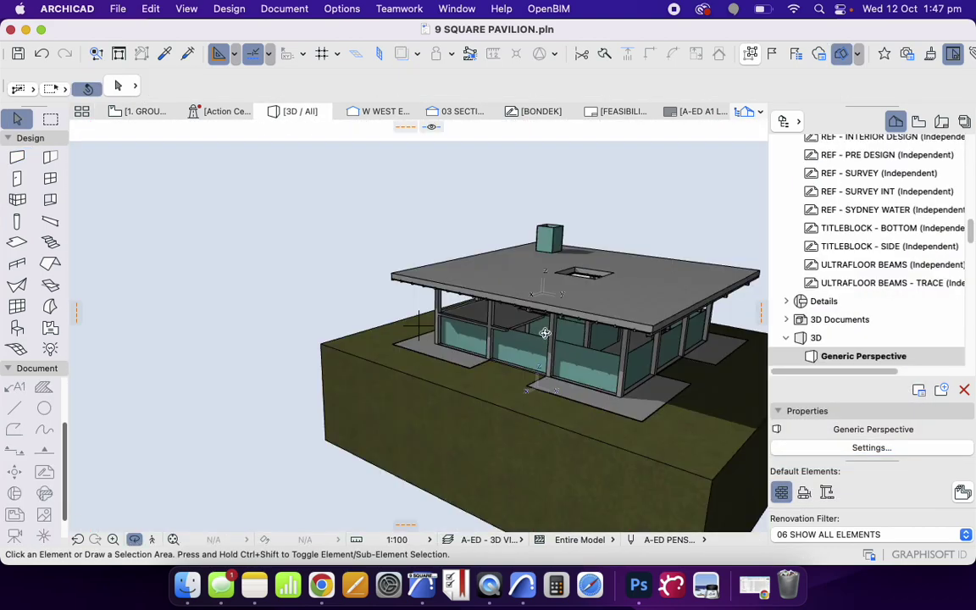
scroll(340, 294, down, 3)
scroll(511, 310, up, 4)
drag(534, 385, 305, 371)
shift+middle_drag(305, 371, 426, 303)
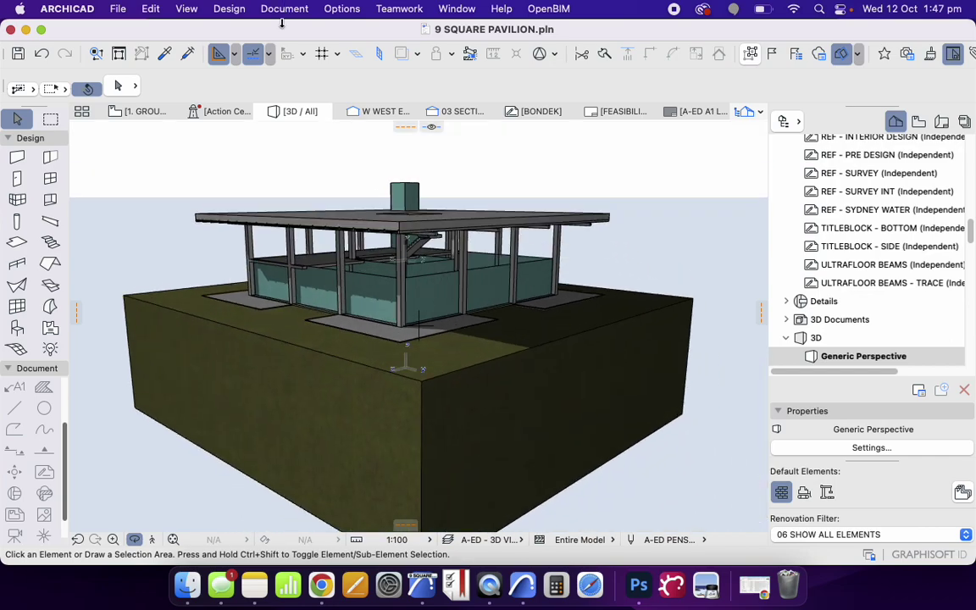
Check the perspective projection settings of the 3D view
click(172, 11)
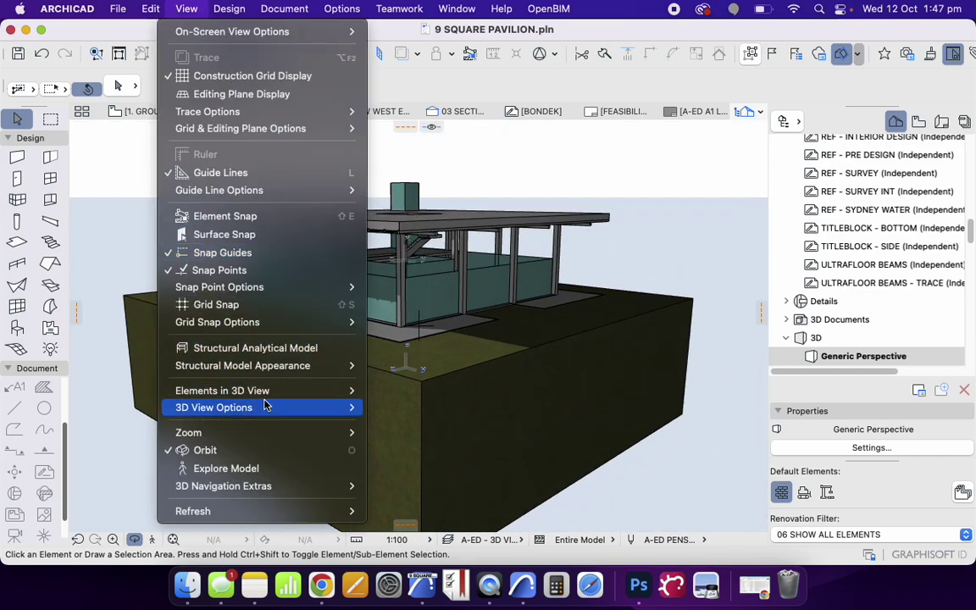
mouse_move(266, 406)
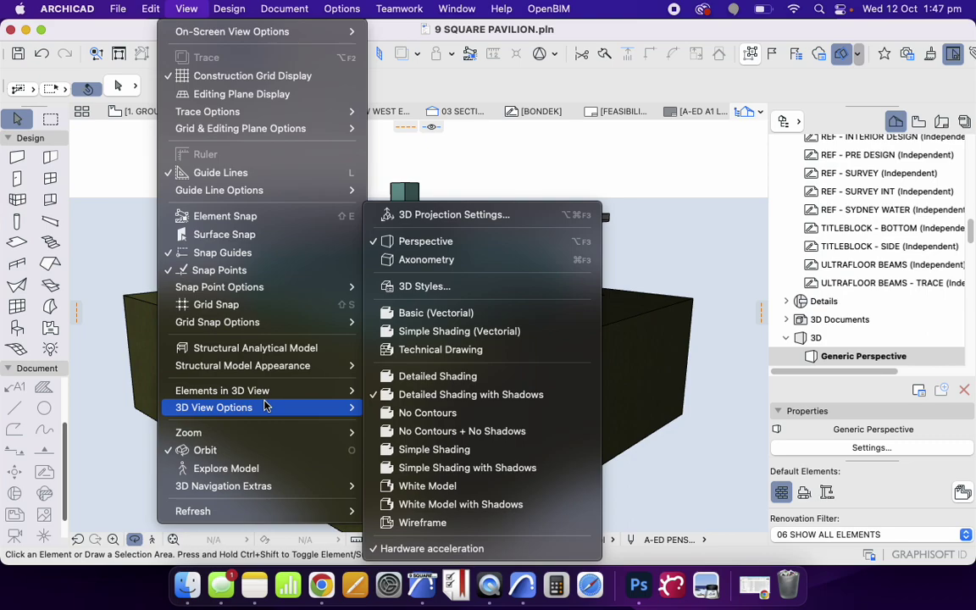
click(454, 215)
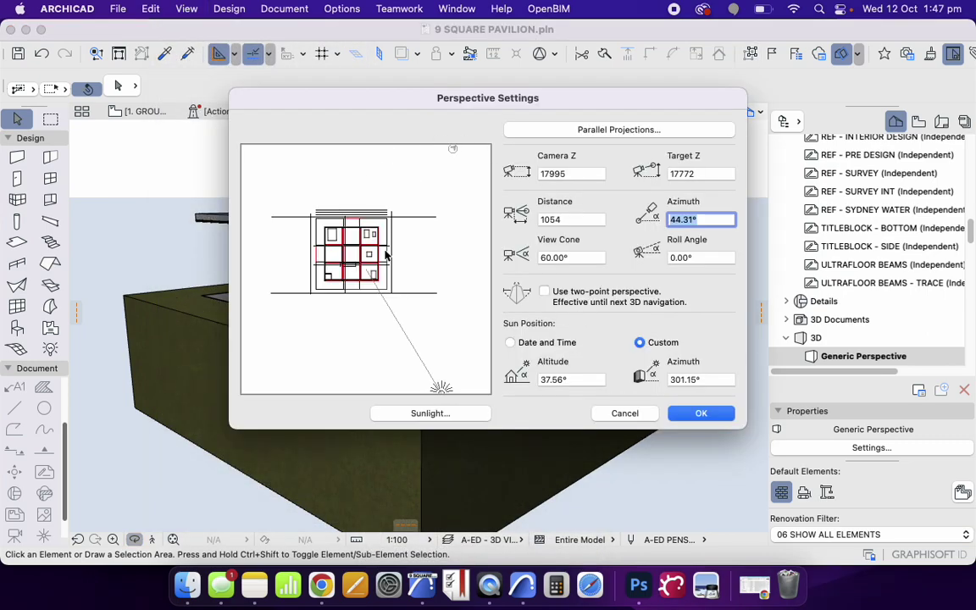
key(Return)
Check the transparency option of the Detailed Shading with Shadows 3D style
click(187, 8)
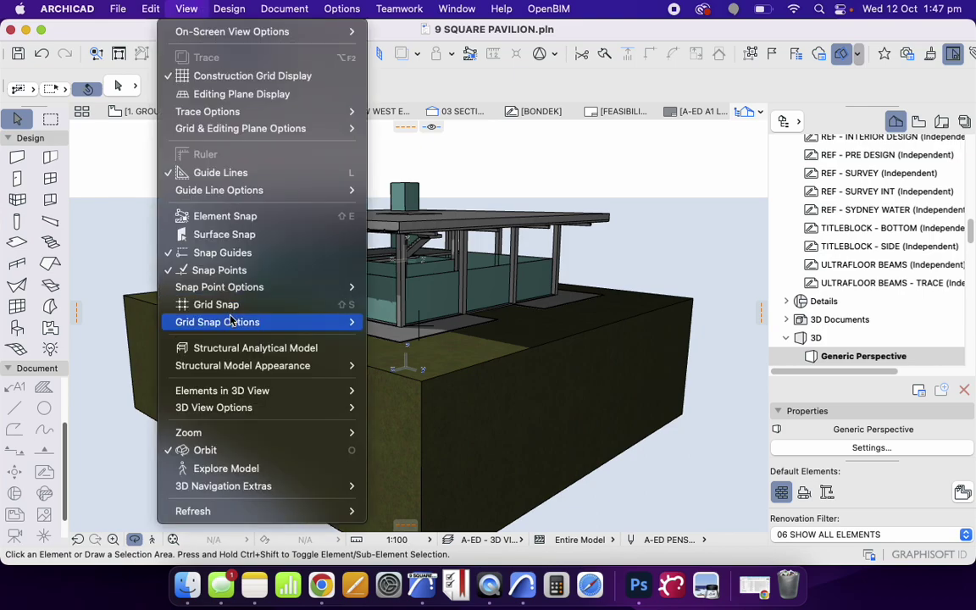
mouse_move(241, 409)
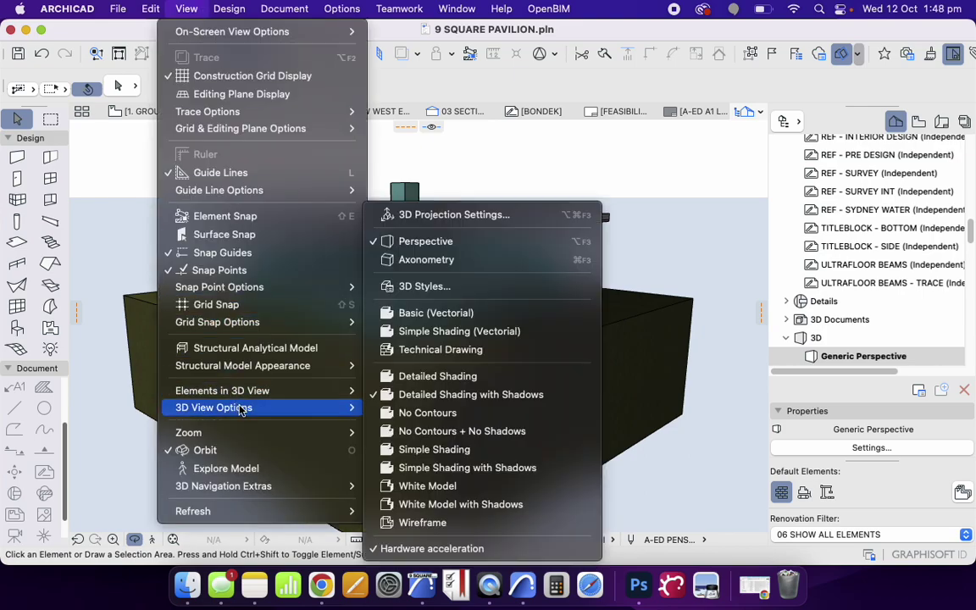
click(455, 288)
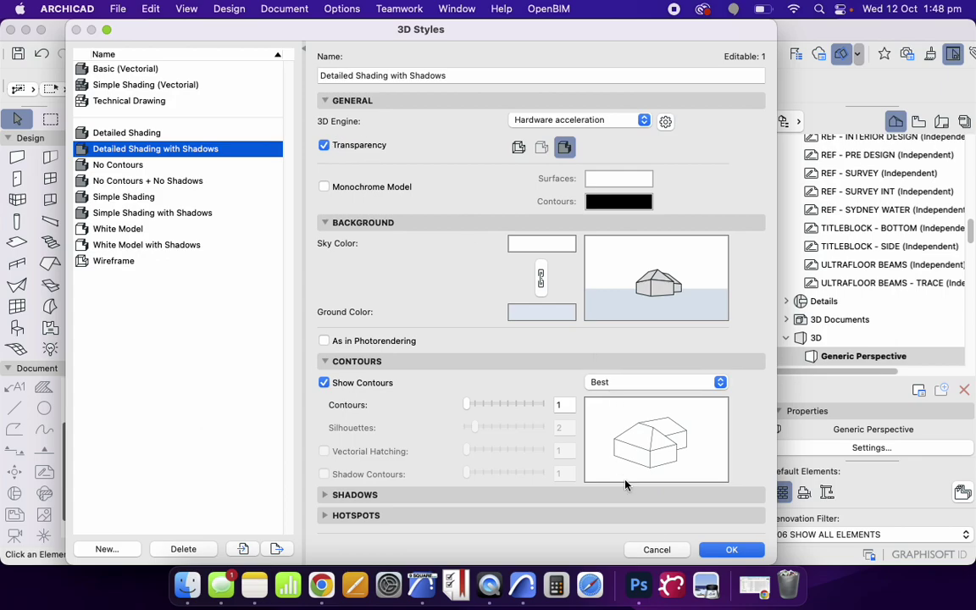
click(730, 550)
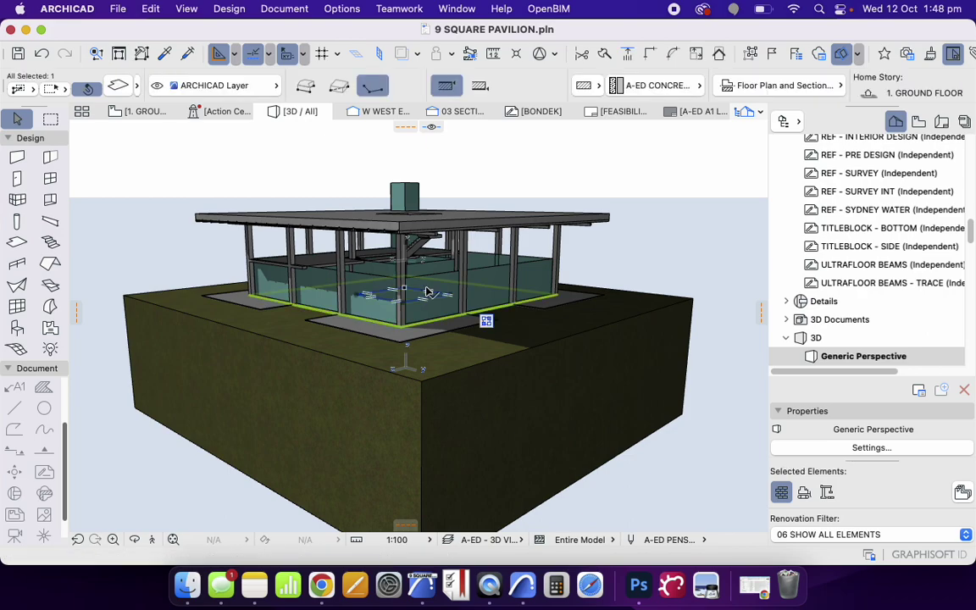
Select the grouped glass walls and check their override surfaces in the wall settings
click(496, 271)
scroll(483, 284, up, 5)
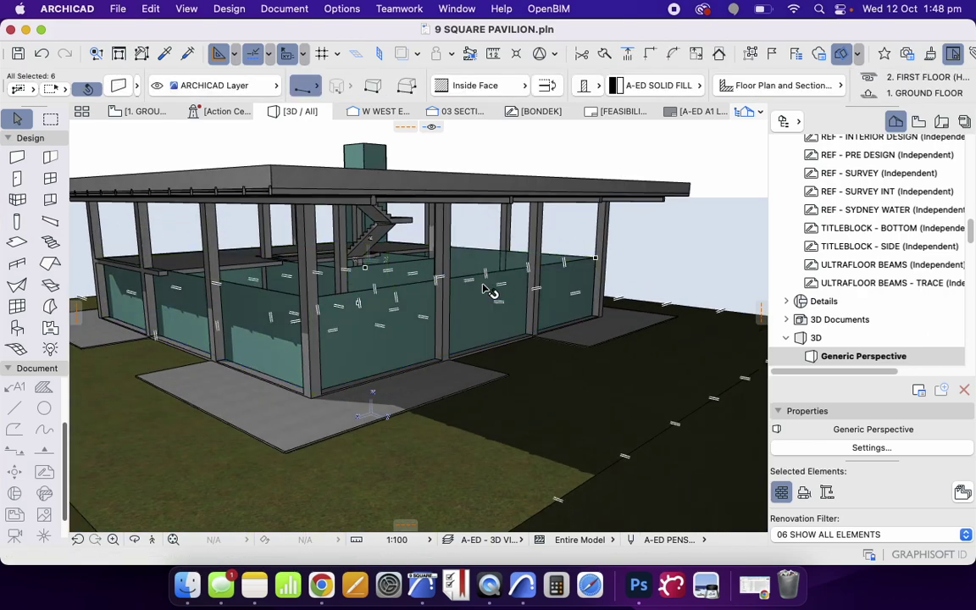
click(125, 86)
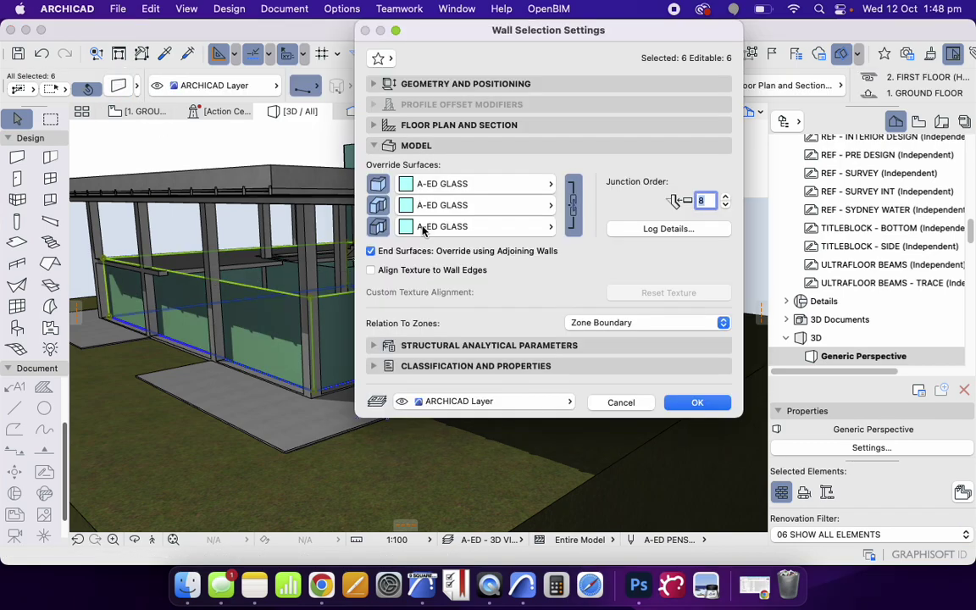
key(Escape)
key(Escape)
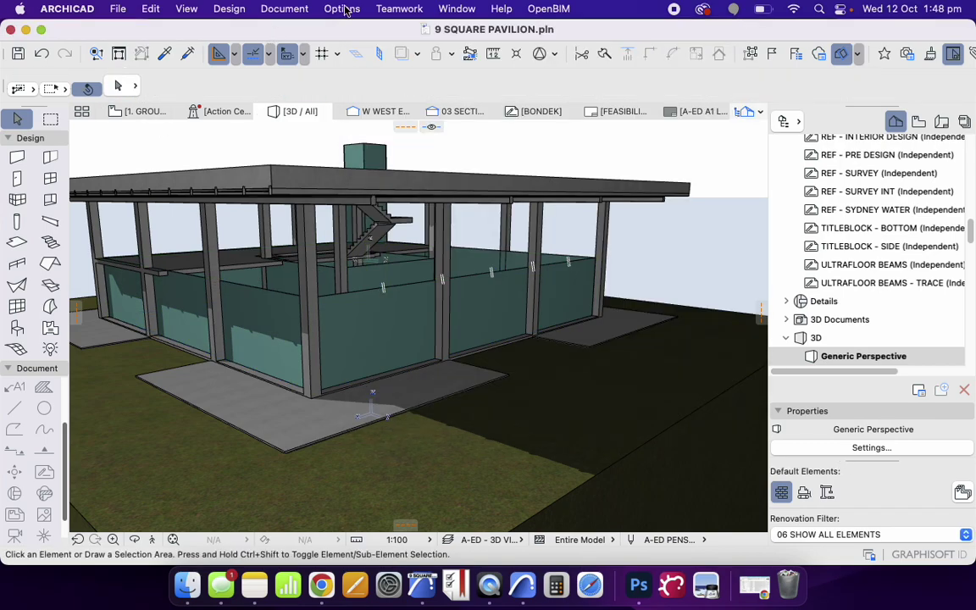
Set the A-ED GLASS surface's transmittance to 85 and its attenuation to 100
click(348, 9)
click(351, 32)
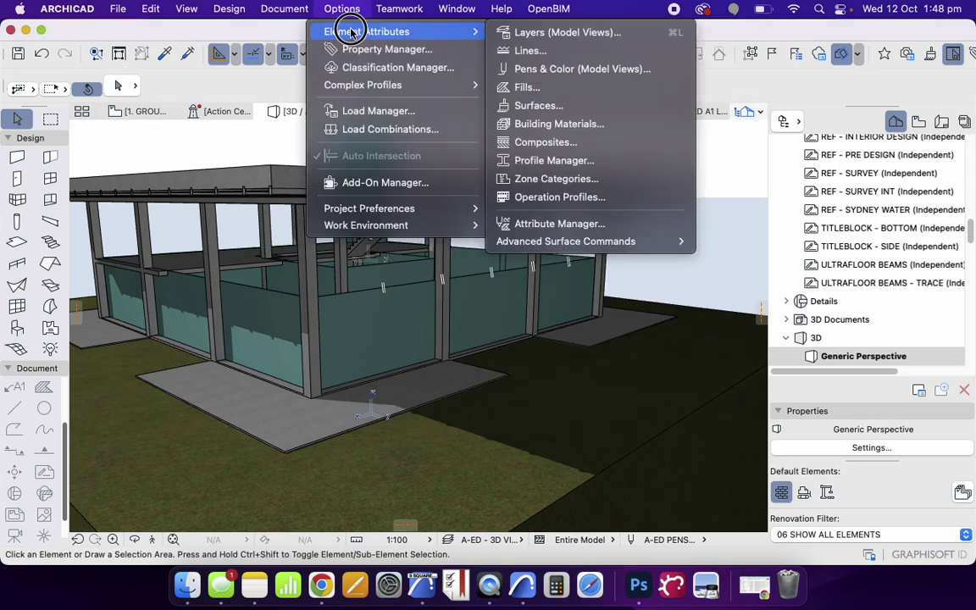
click(548, 105)
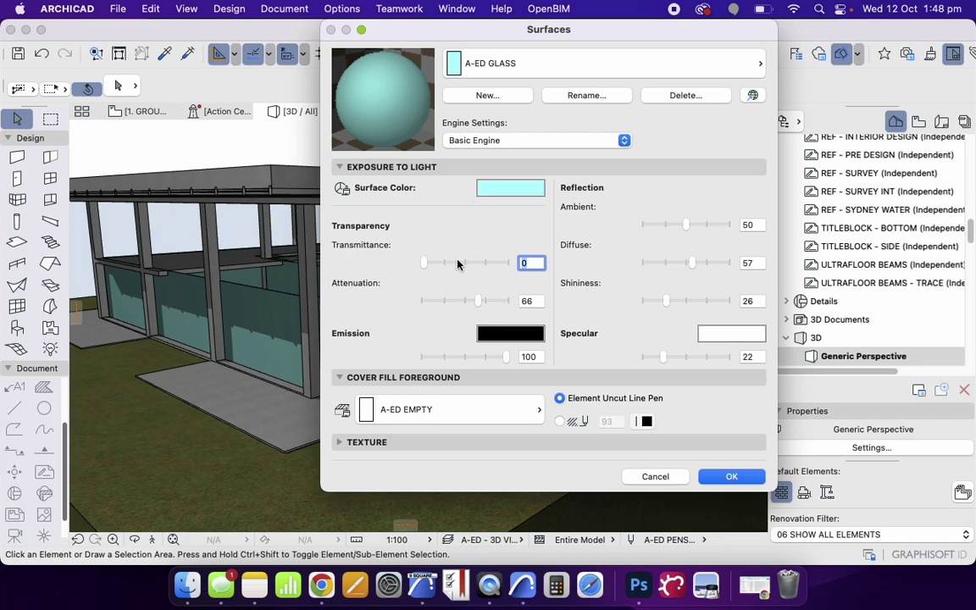
drag(457, 264, 485, 265)
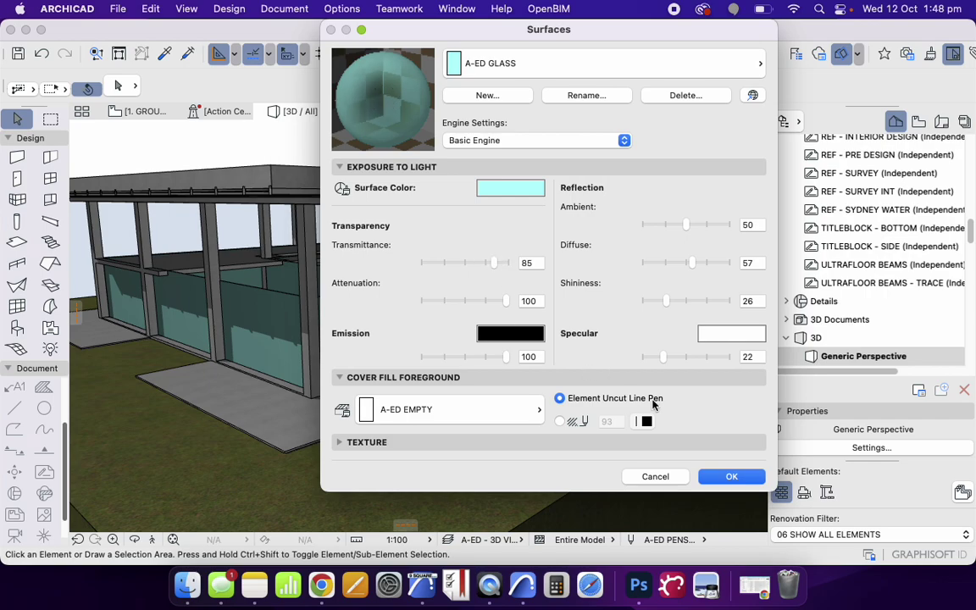
click(747, 483)
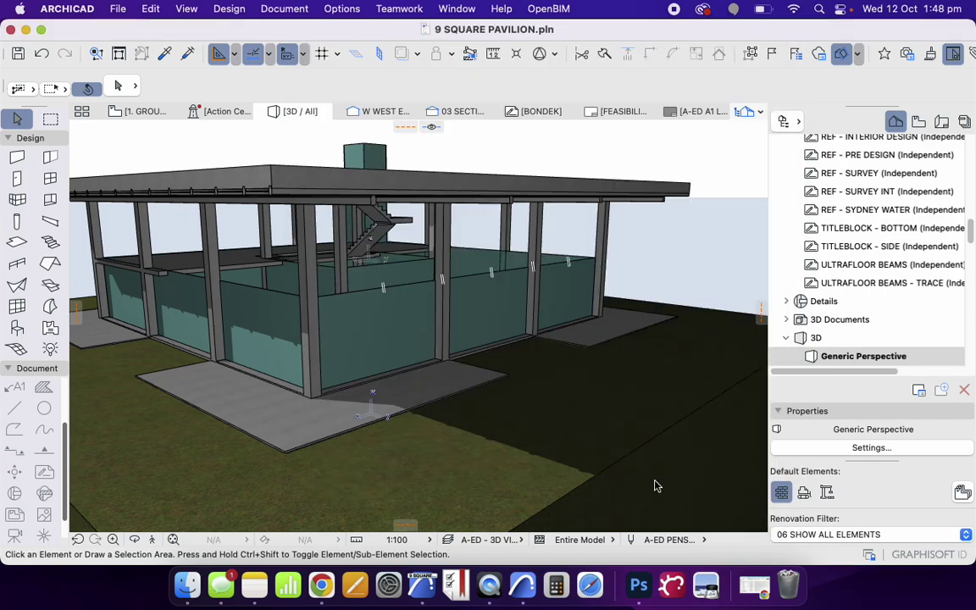
Orbit around the pavilion to examine the transparent glass walls and the interior behind them
scroll(539, 240, down, 3)
scroll(311, 235, up, 3)
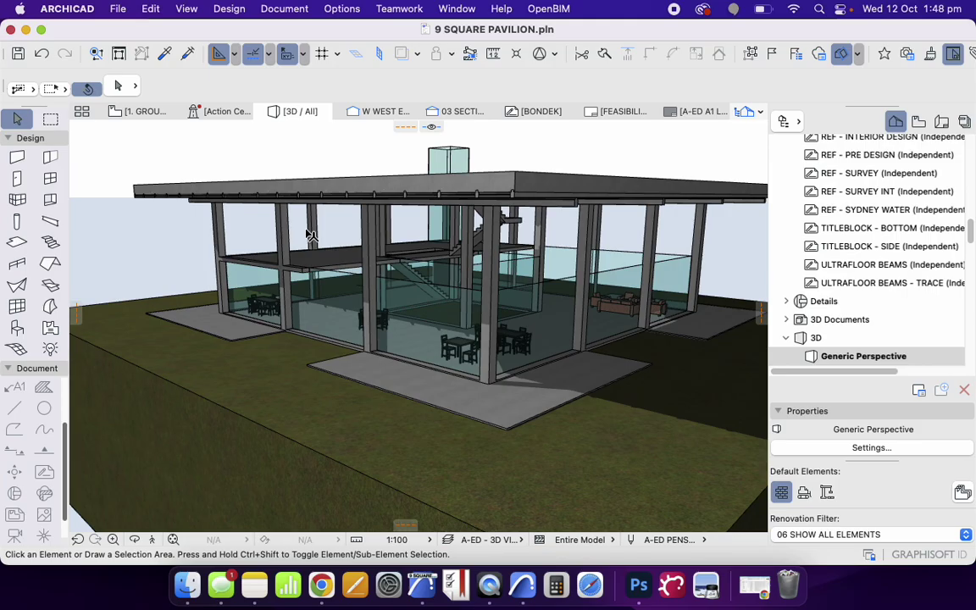
click(136, 540)
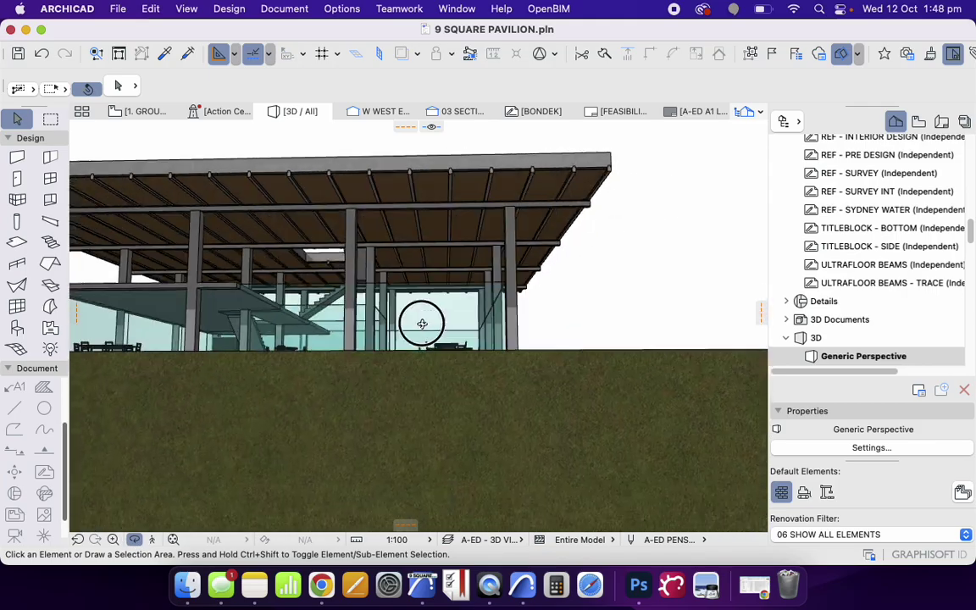
mouse_move(422, 343)
mouse_down()
mouse_move(320, 353)
mouse_move(385, 343)
mouse_move(584, 355)
mouse_move(437, 340)
mouse_up()
scroll(437, 340, down, 3)
scroll(518, 292, up, 2)
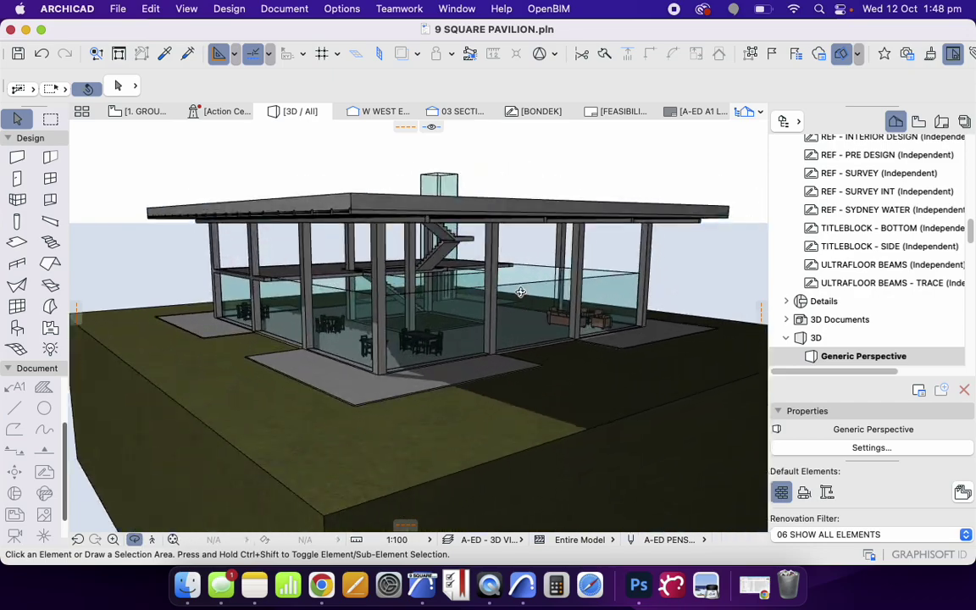
drag(518, 292, 542, 338)
scroll(477, 305, down, 3)
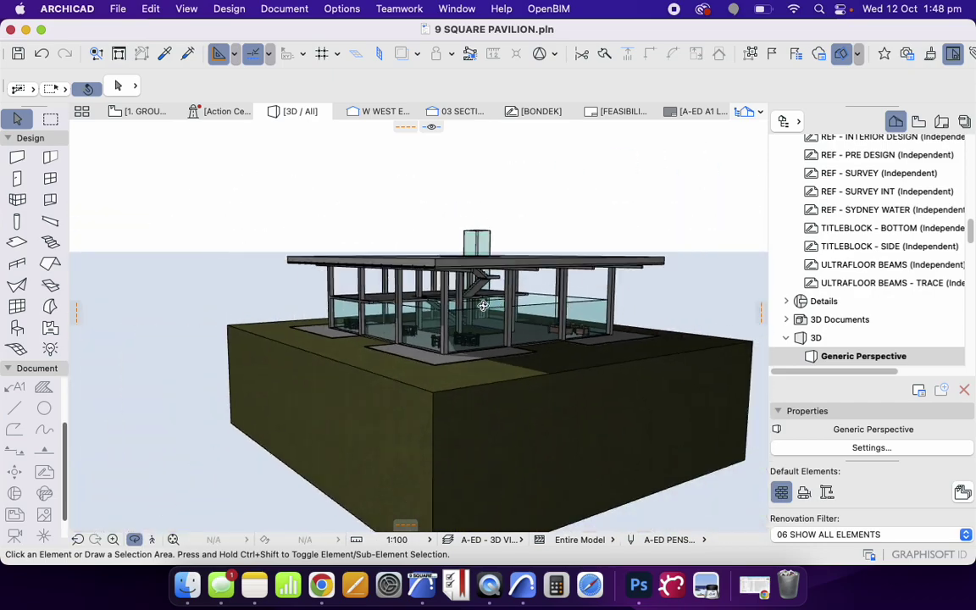
Orbit around the pavilion to examine its glass walls, roof and interior from the corner
scroll(411, 309, up, 2)
drag(353, 317, 442, 358)
shift+middle_drag(442, 357, 219, 305)
drag(220, 305, 419, 327)
Open the ground floor plan and select the grouped glass perimeter walls
scroll(896, 252, up, 10)
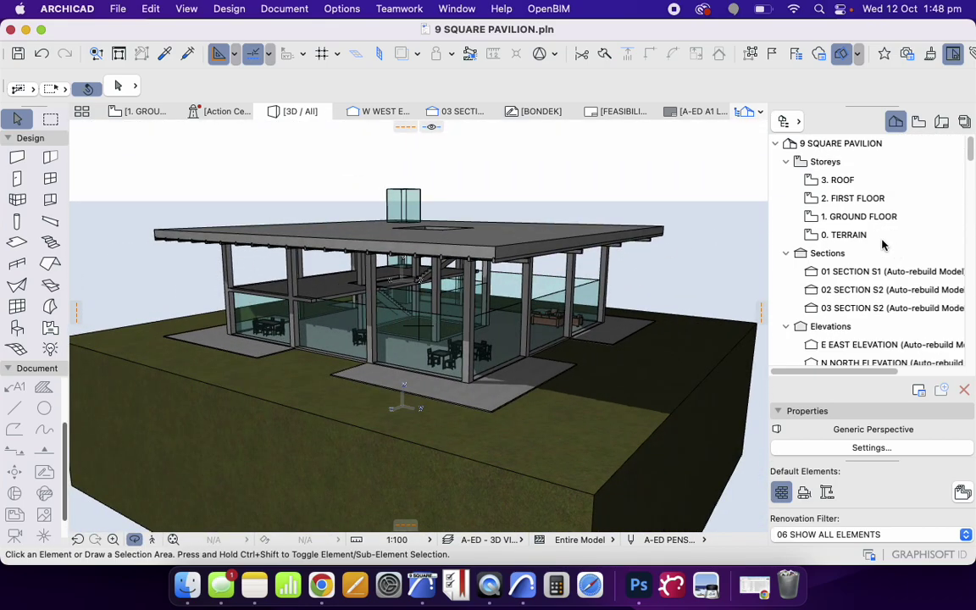
scroll(881, 244, down, 10)
click(860, 209)
scroll(851, 218, up, 10)
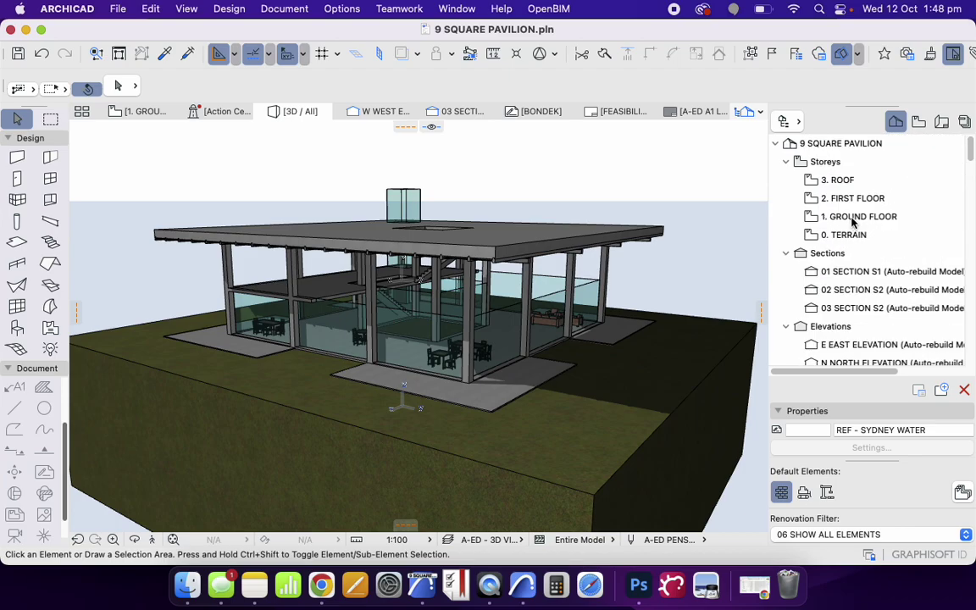
click(853, 219)
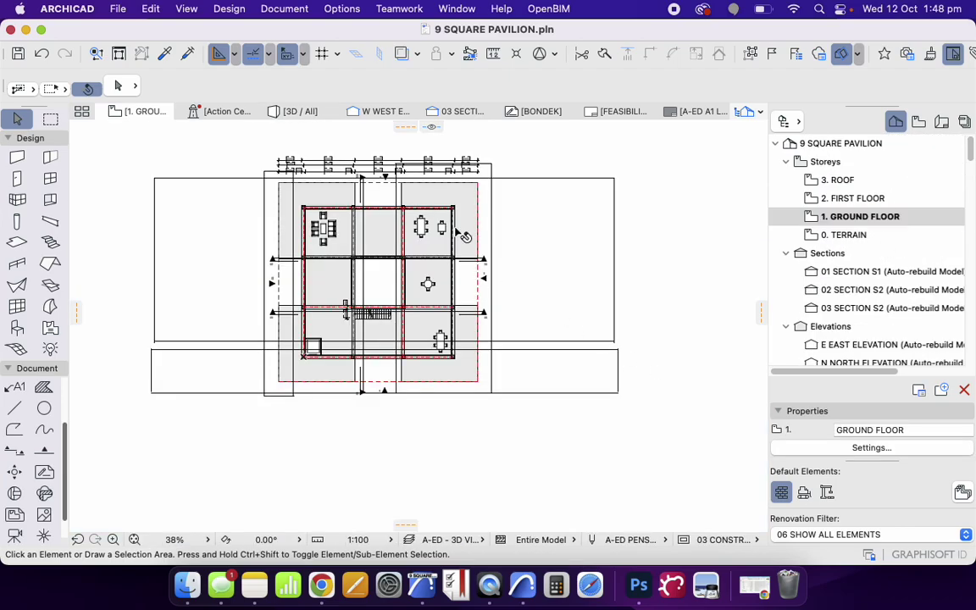
scroll(457, 231, up, 10)
key(super+a)
scroll(588, 185, down, 10)
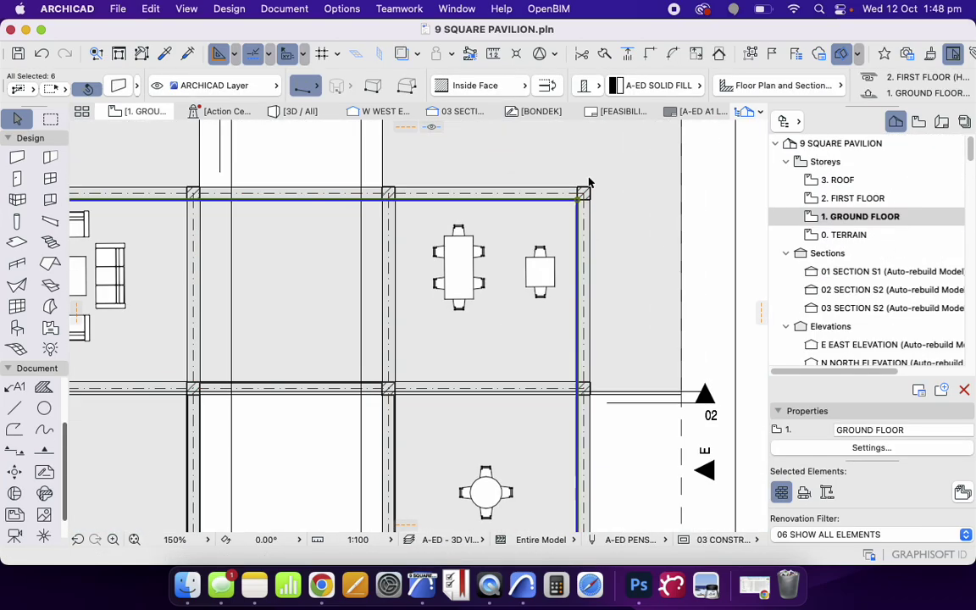
Select the four glass walls around the central void together with the grouped perimeter walls and copy them
scroll(523, 239, up, 10)
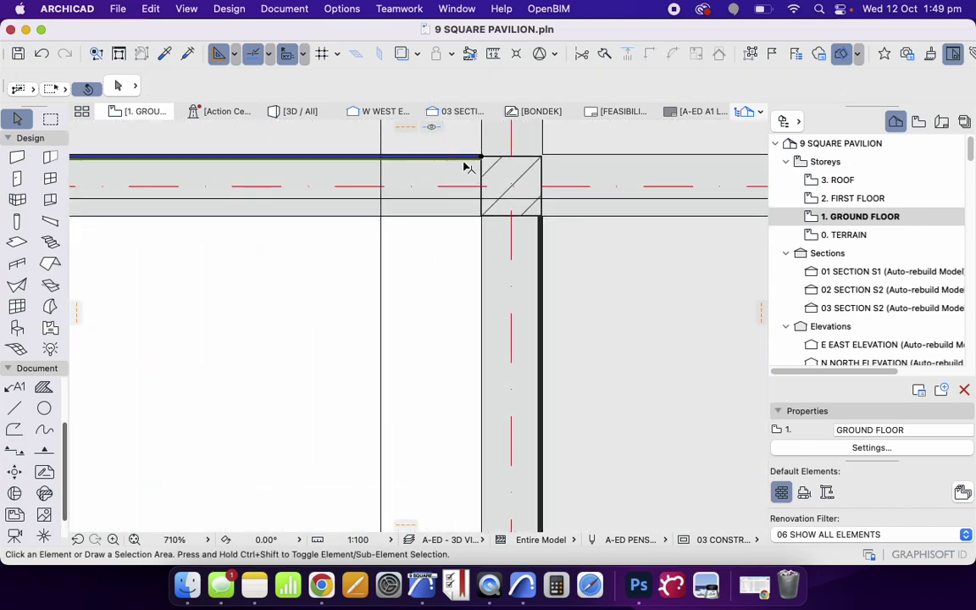
click(463, 167)
shift+click(541, 256)
scroll(549, 183, down, 10)
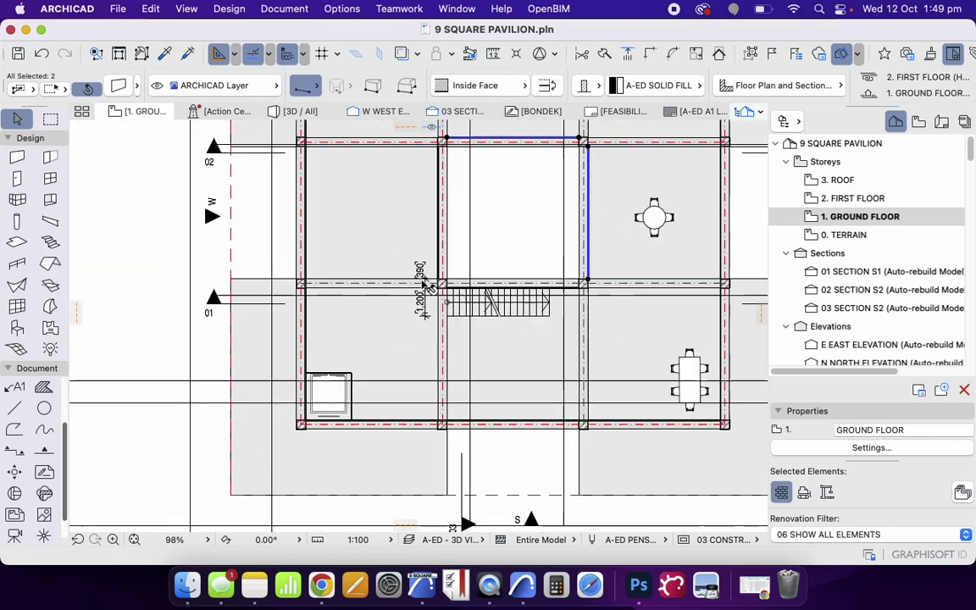
scroll(424, 284, up, 15)
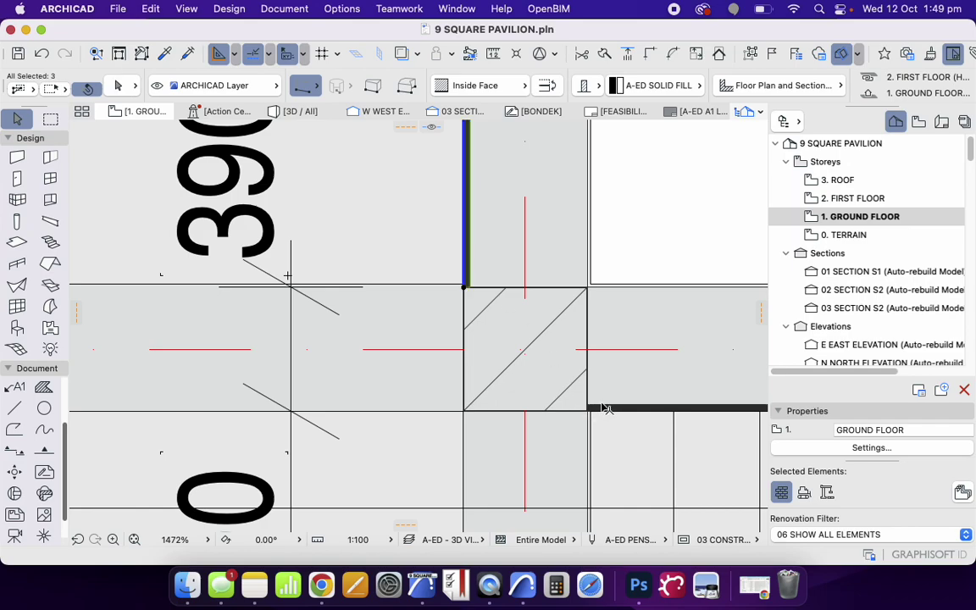
scroll(424, 392, down, 10)
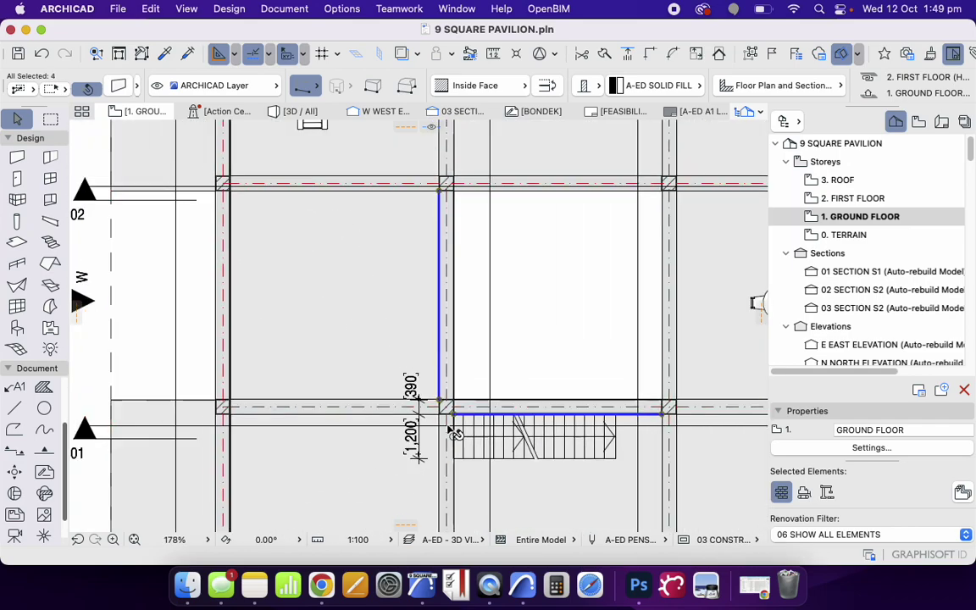
scroll(226, 203, up, 8)
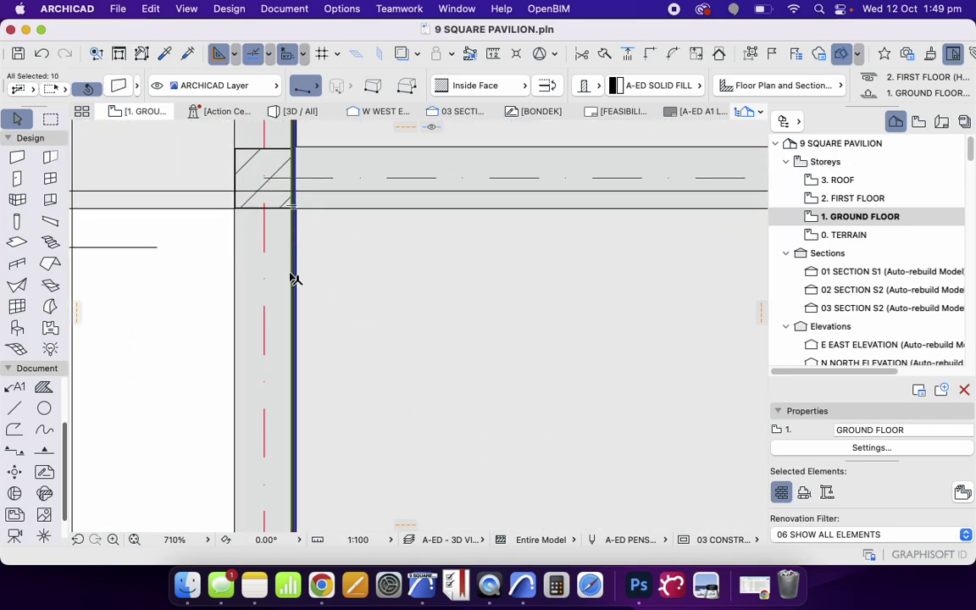
scroll(286, 212, down, 12)
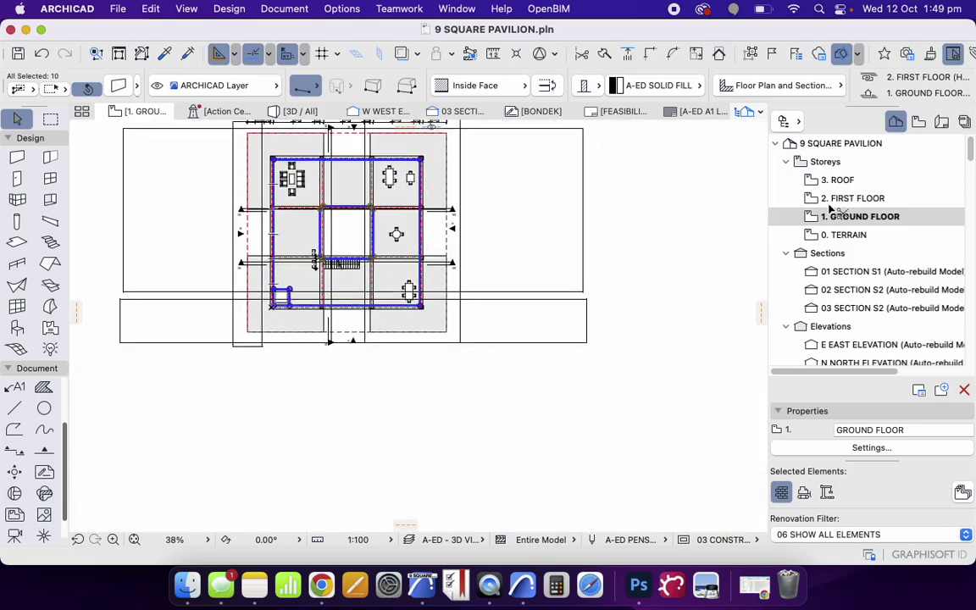
Paste the copied perimeter and void glass walls in place on the first floor
double_click(838, 201)
scroll(287, 319, up, 8)
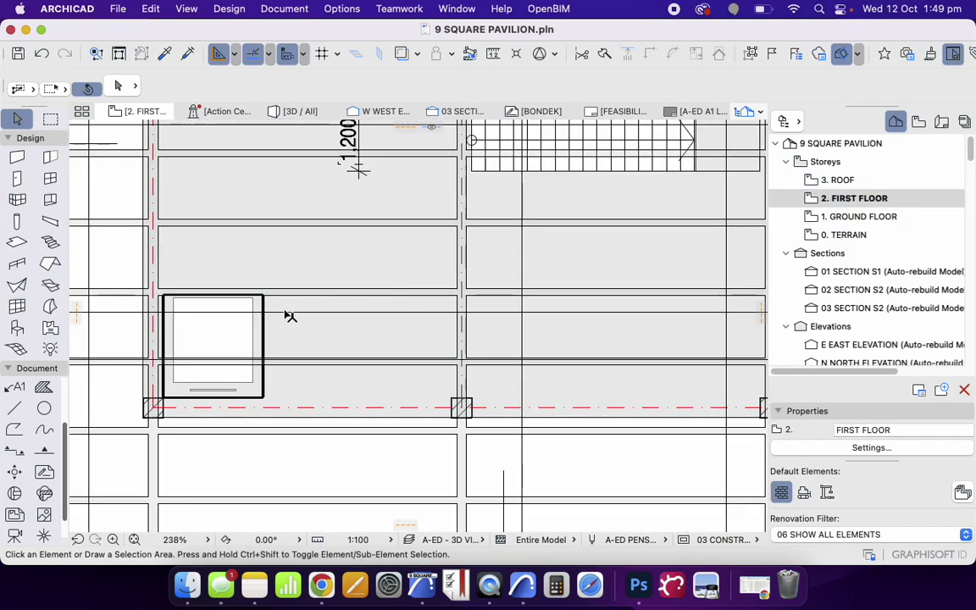
click(268, 318)
click(321, 373)
scroll(331, 393, down, 11)
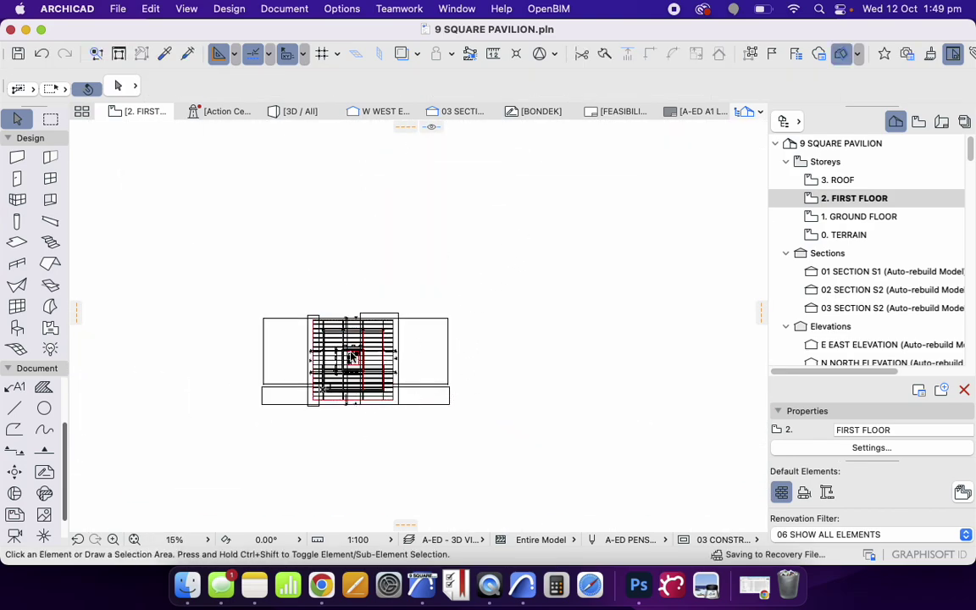
scroll(356, 348, up, 8)
scroll(307, 328, down, 4)
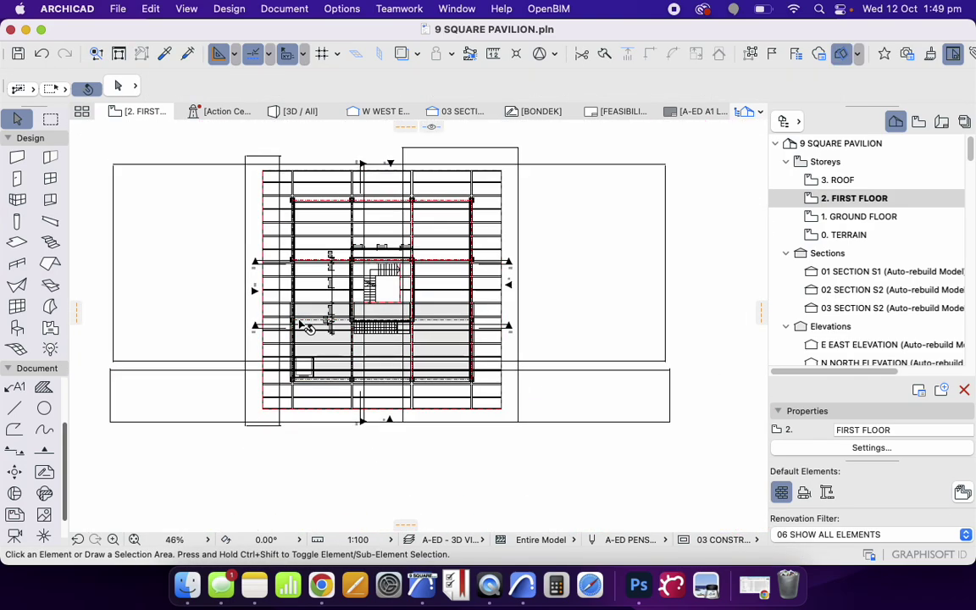
Show the whole model in 3D and orbit to examine the glass walls on both storeys
right_click(722, 237)
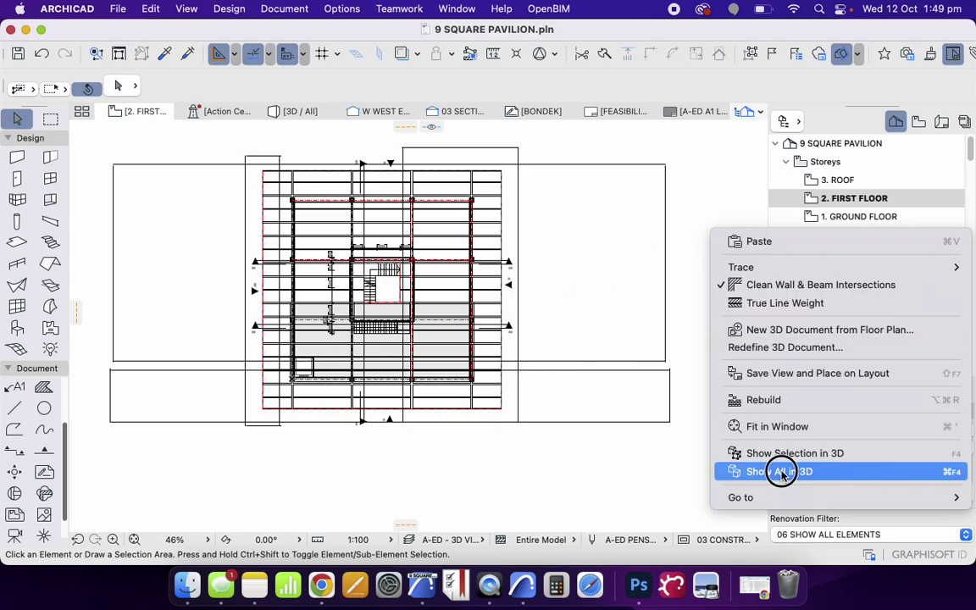
click(780, 469)
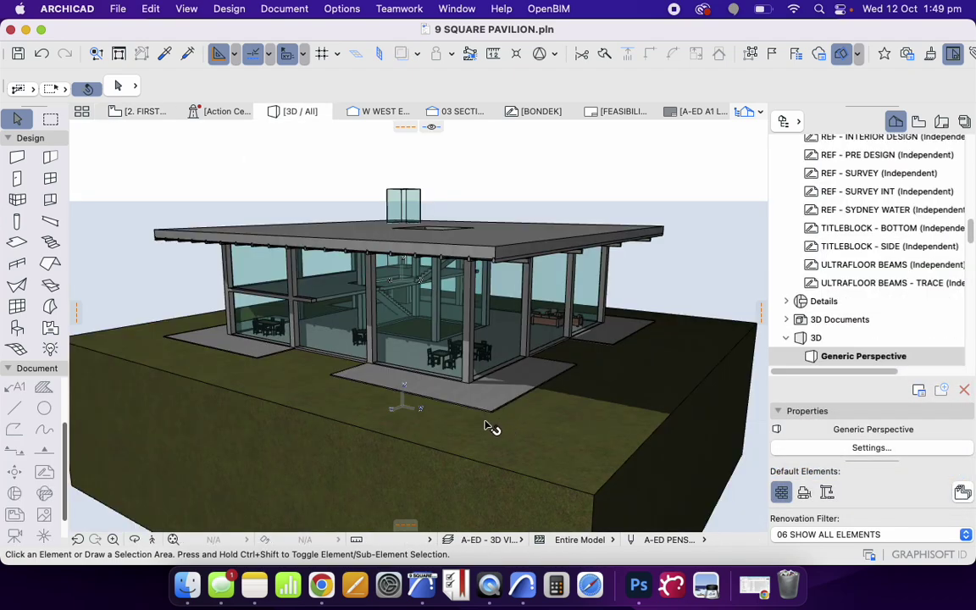
scroll(346, 288, down, 2)
scroll(359, 331, up, 3)
shift+middle_drag(440, 422, 314, 350)
scroll(454, 322, up, 3)
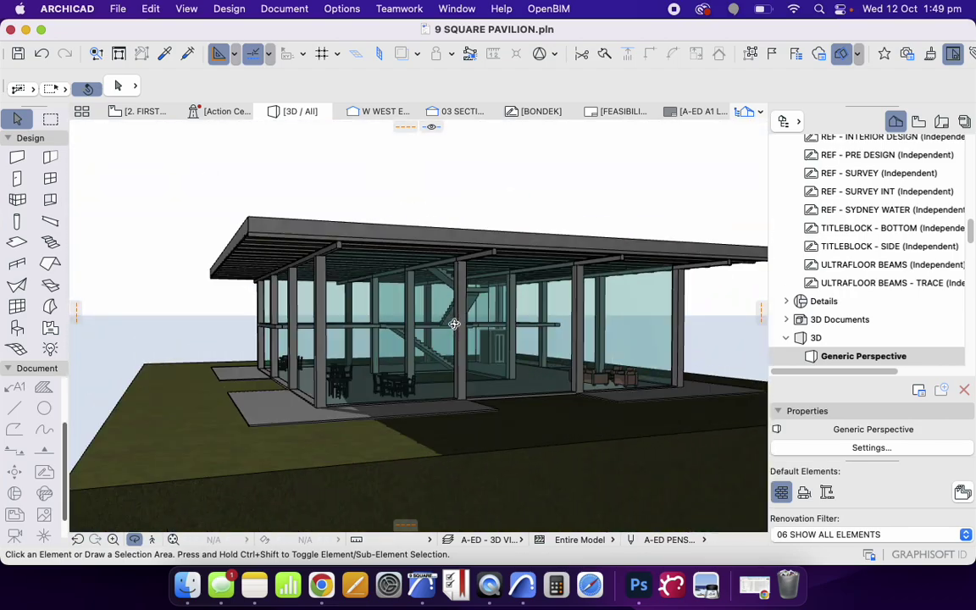
drag(566, 313, 509, 346)
On the ground floor plan, drag a copy of the six-seat dining table from the northeast room onto the paving outside
scroll(864, 241, up, 10)
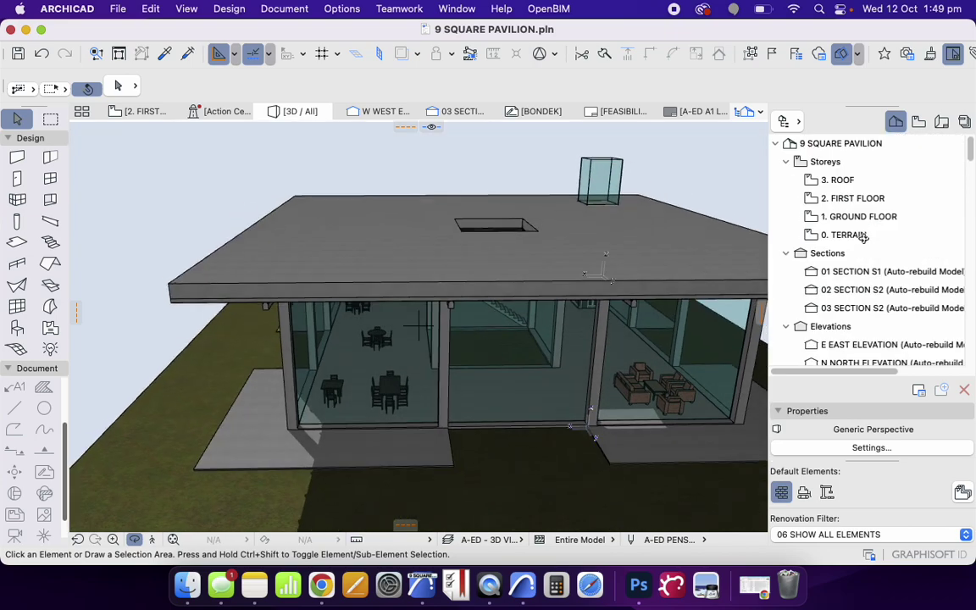
click(858, 218)
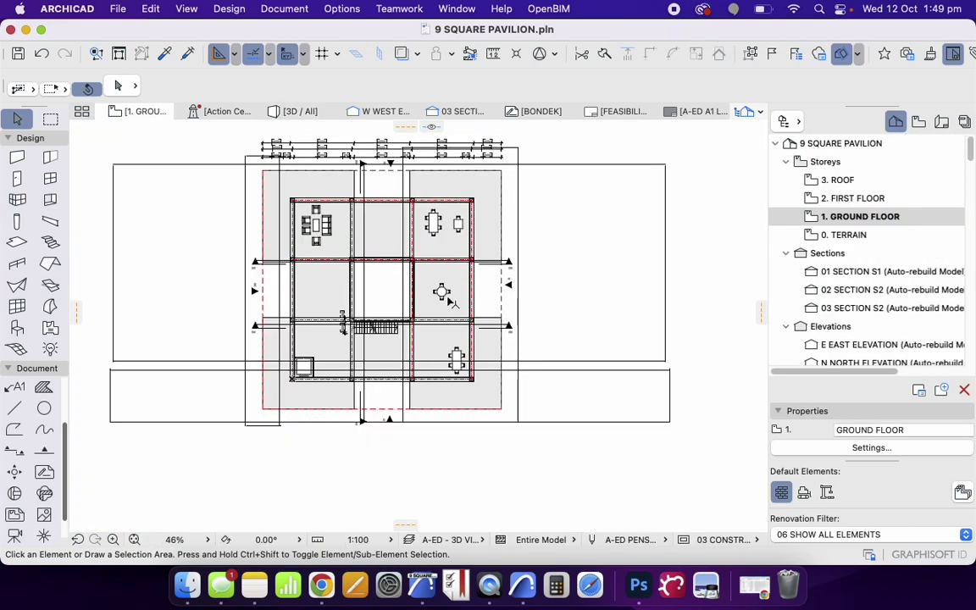
scroll(446, 181, up, 5)
scroll(364, 349, up, 5)
click(369, 360)
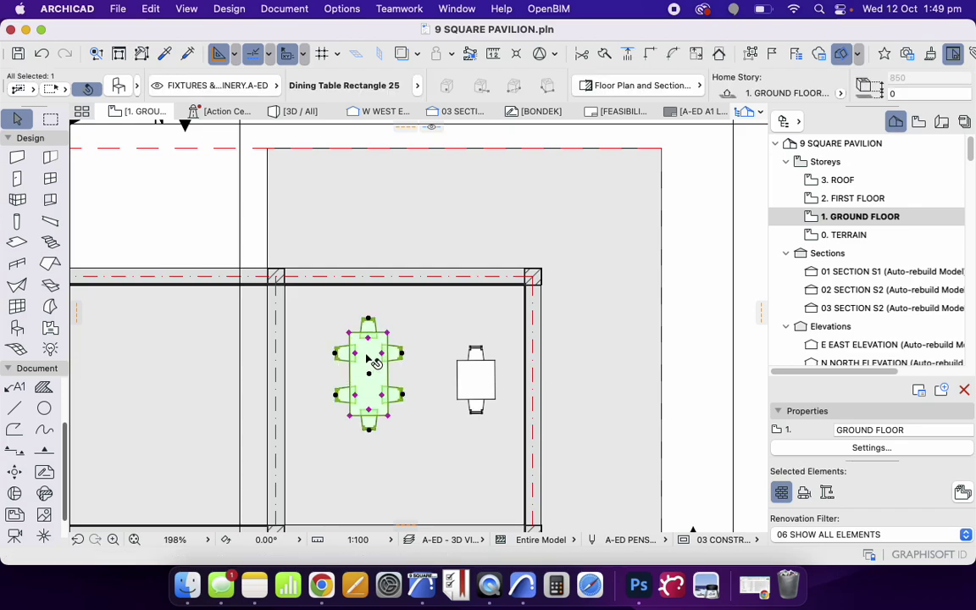
right_click(373, 360)
scroll(468, 500, down, 3)
mouse_move(523, 405)
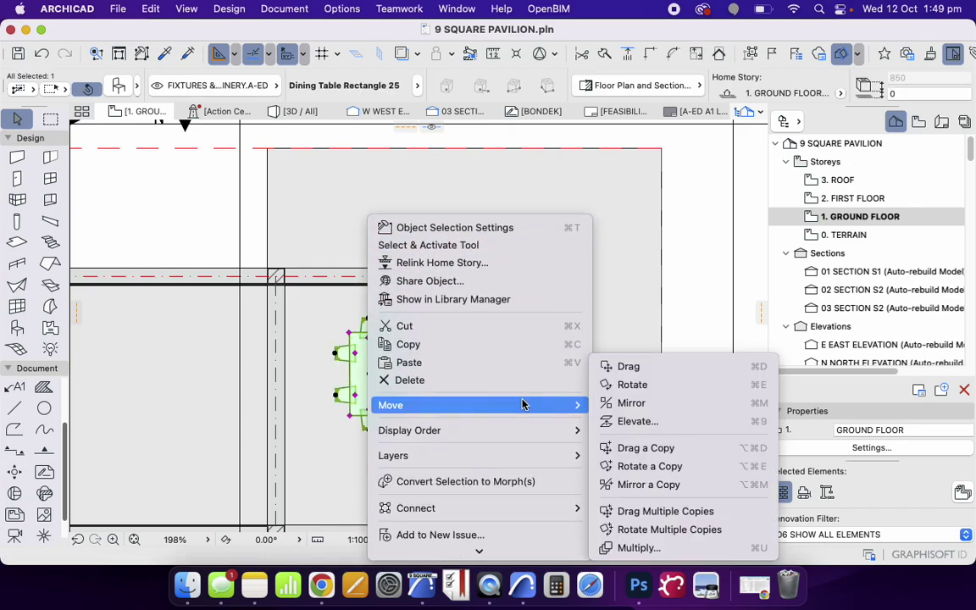
click(677, 447)
click(455, 387)
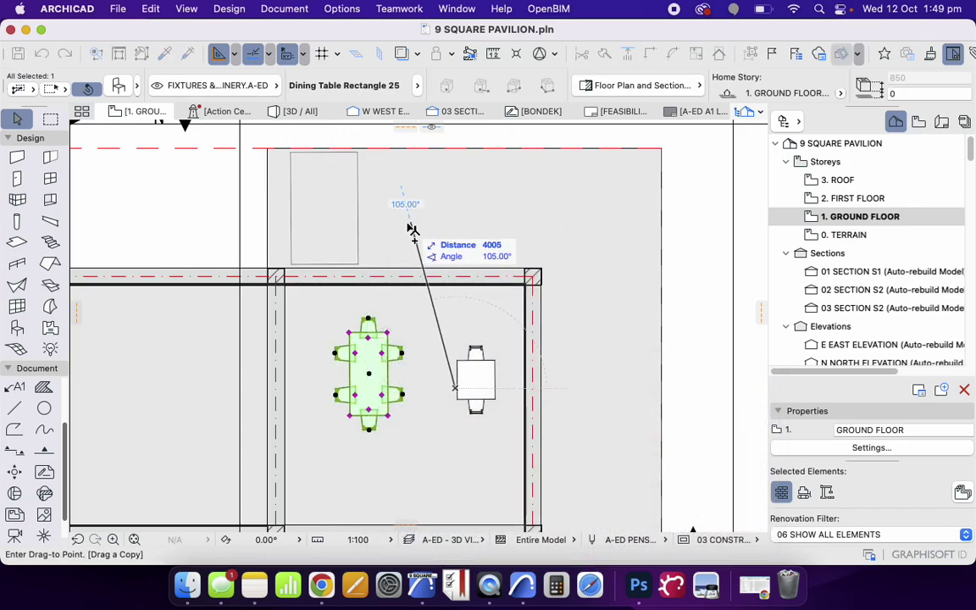
click(407, 227)
Rotate the six-seat table copy by 90° and move it east along the north paving
right_click(330, 194)
mouse_move(464, 381)
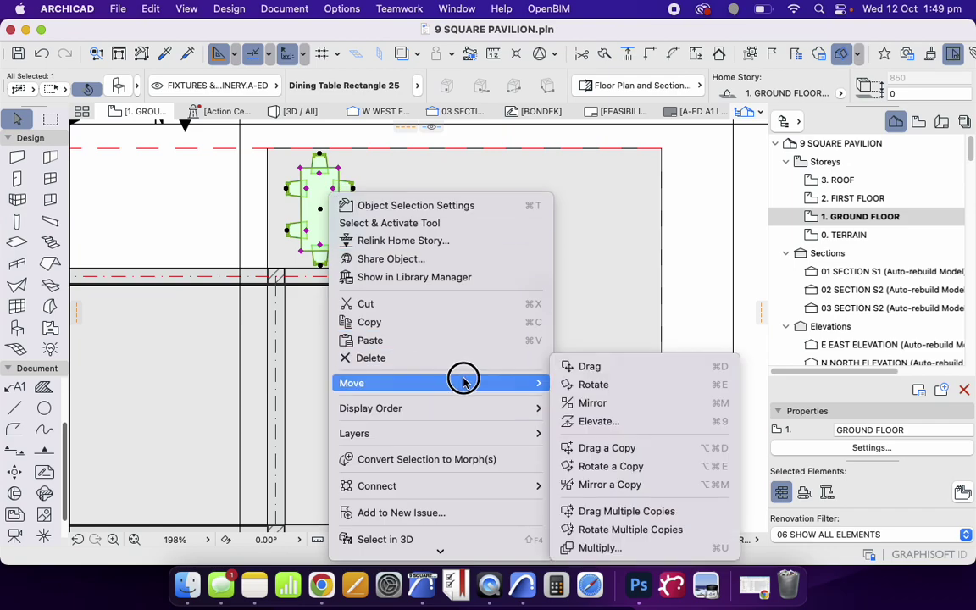
click(598, 383)
click(320, 207)
click(321, 259)
click(415, 207)
drag(328, 203, 498, 210)
Copy the two-seat dining table onto the north paving, just west of the rotated six-seat table
right_click(476, 356)
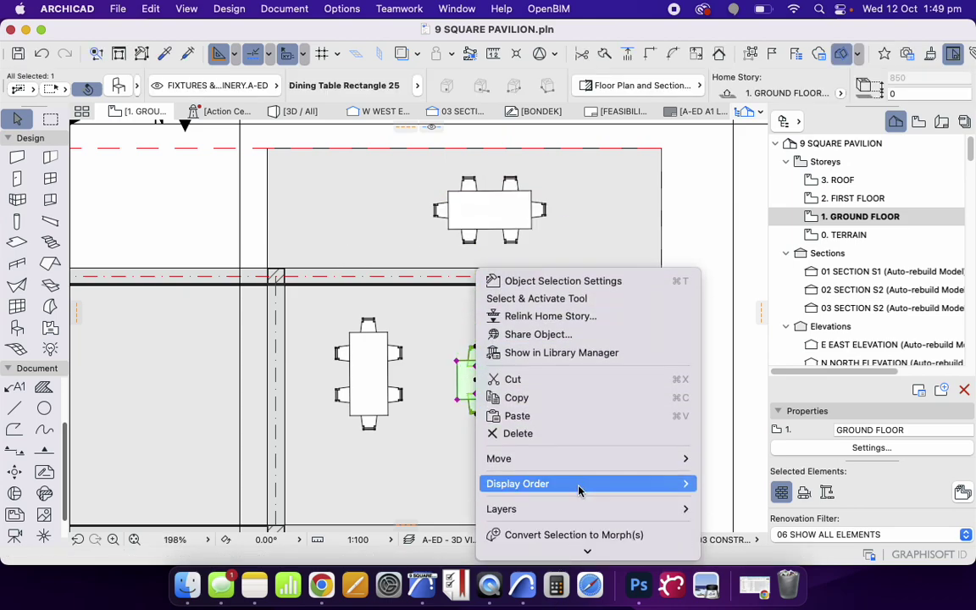
mouse_move(594, 455)
click(752, 510)
click(508, 407)
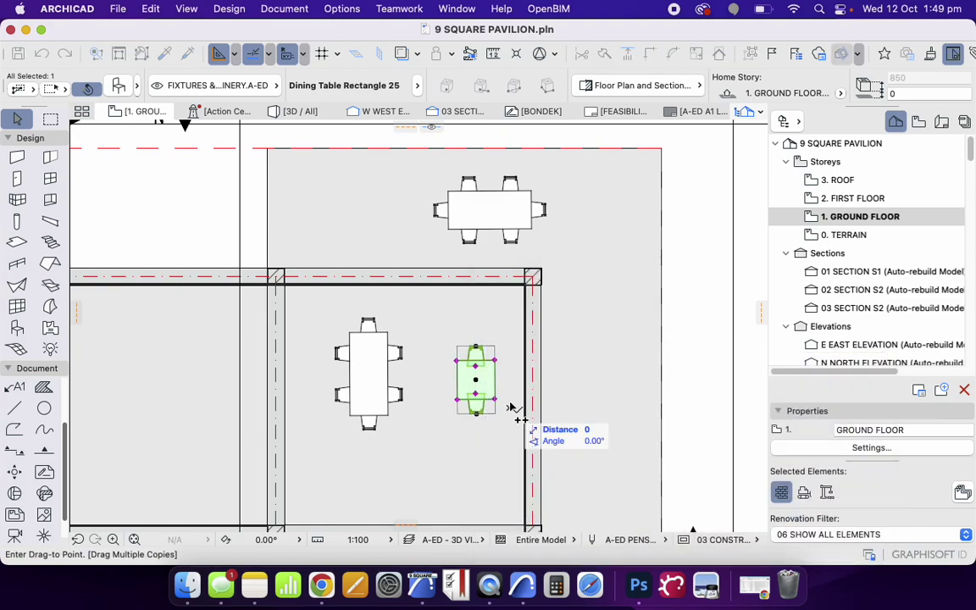
click(420, 242)
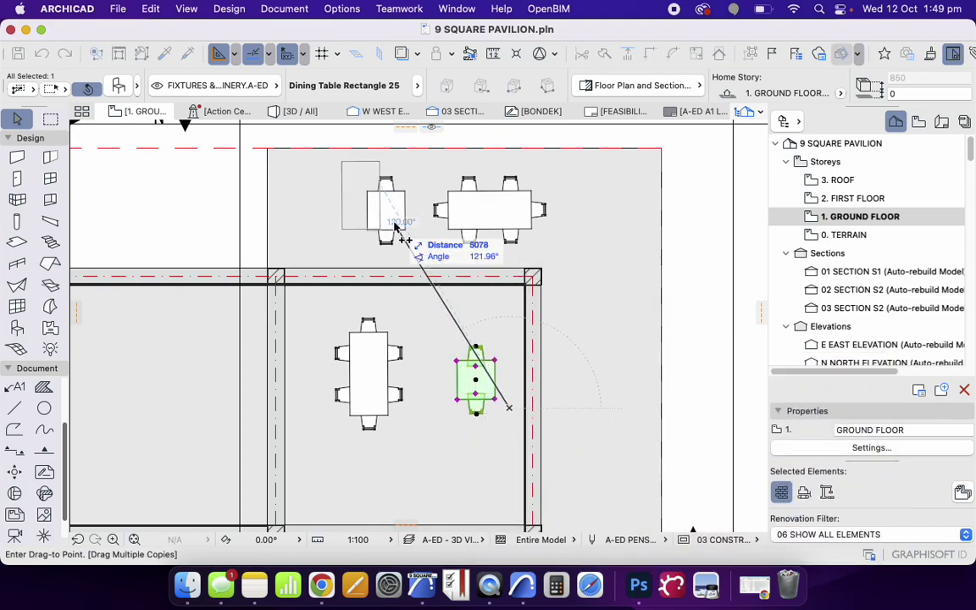
key(Escape)
key(Escape)
right_click(387, 211)
key(Escape)
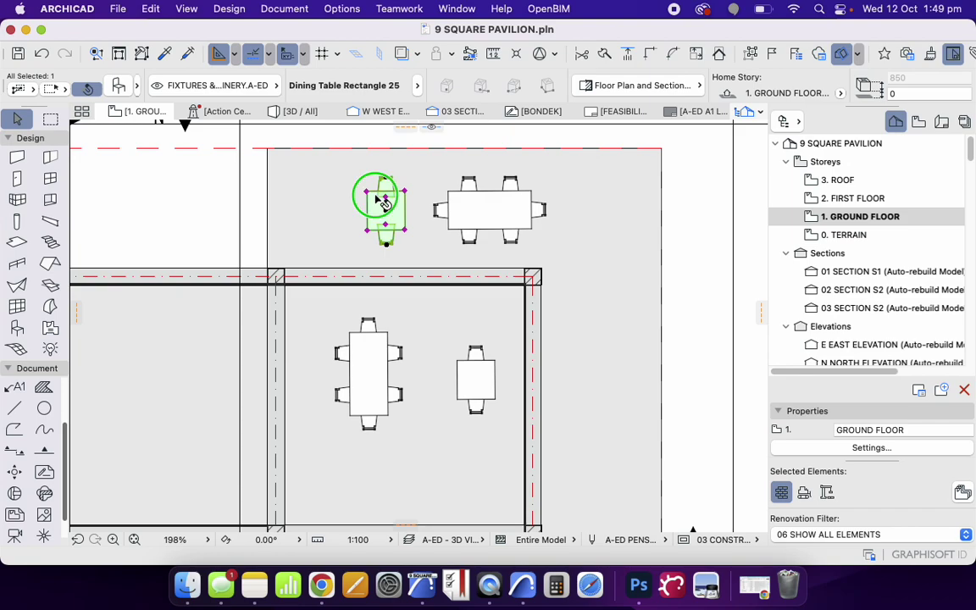
Drag another copy of the outdoor two-seat table to its west side on the north paving
right_click(381, 201)
mouse_move(551, 381)
click(655, 447)
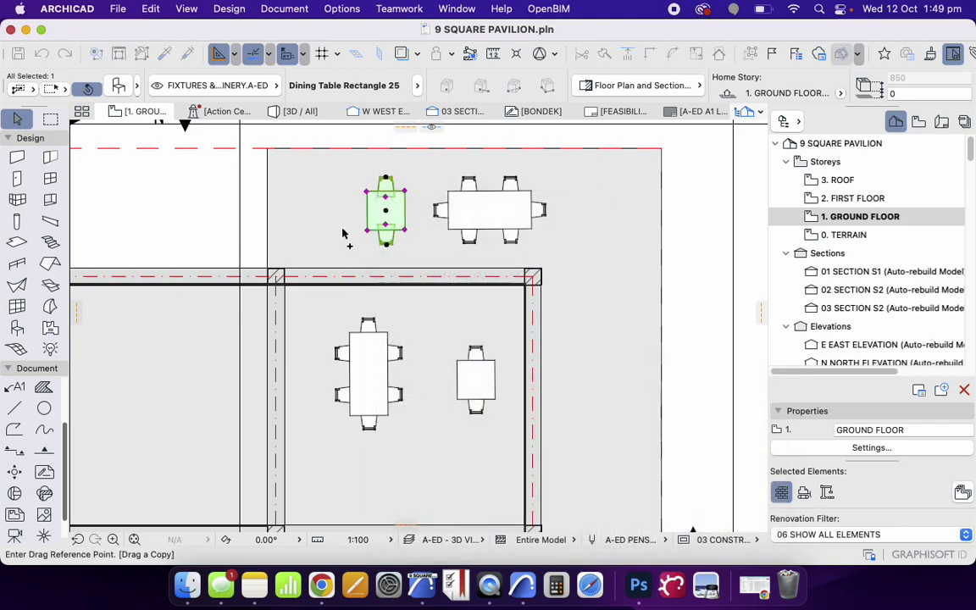
click(348, 230)
scroll(351, 230, down, 5)
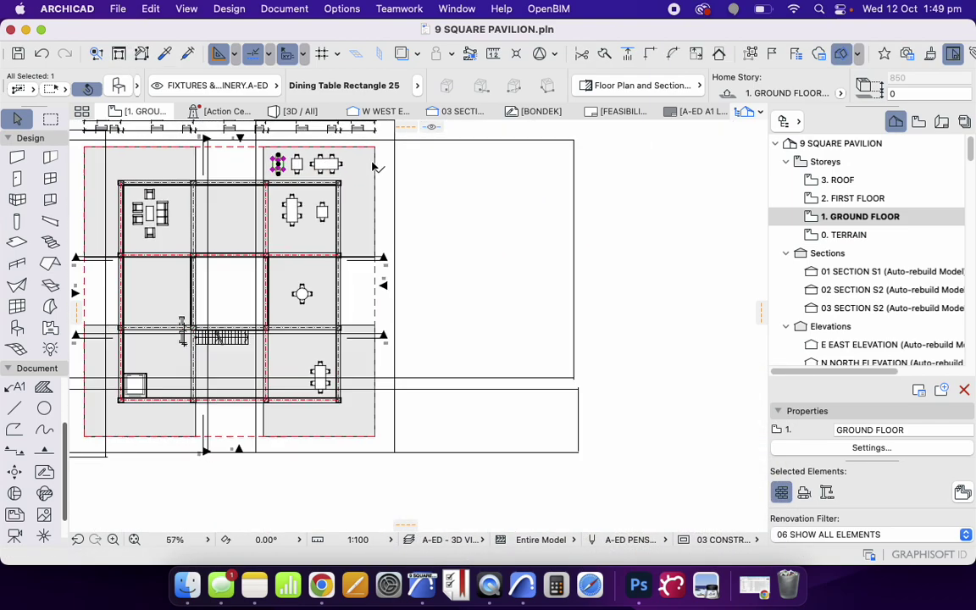
scroll(381, 164, up, 4)
click(440, 226)
Drag a copy of the round dining table from the east room onto the north paving, east of the six-seat table
scroll(436, 227, down, 3)
scroll(357, 318, up, 3)
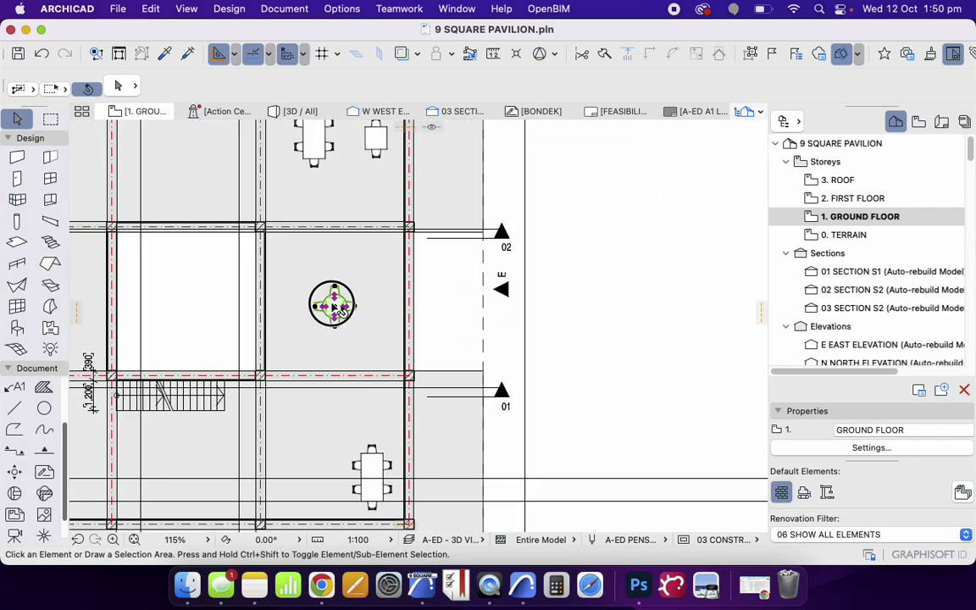
right_click(335, 311)
mouse_move(403, 488)
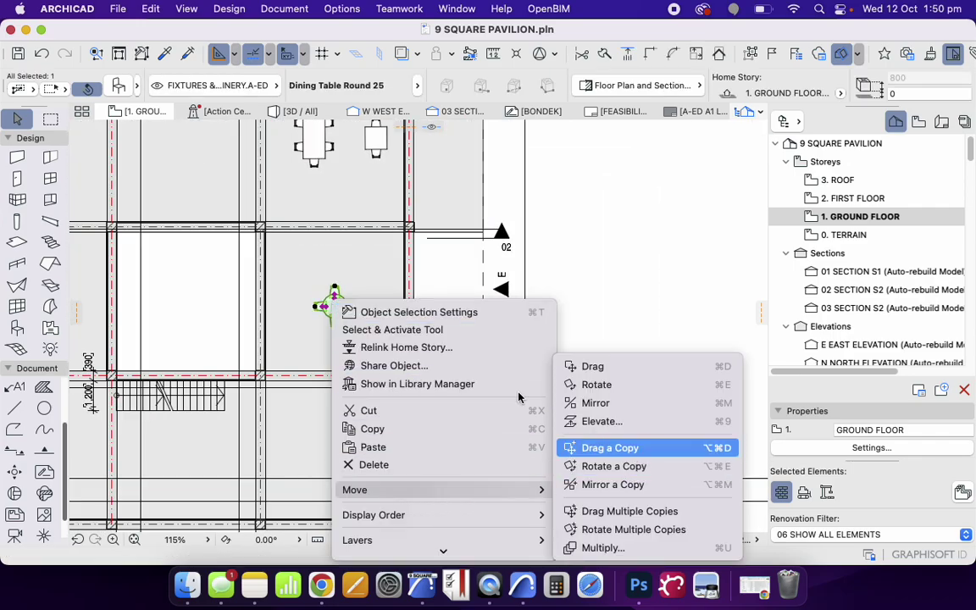
click(610, 447)
click(331, 305)
scroll(365, 279, up, 5)
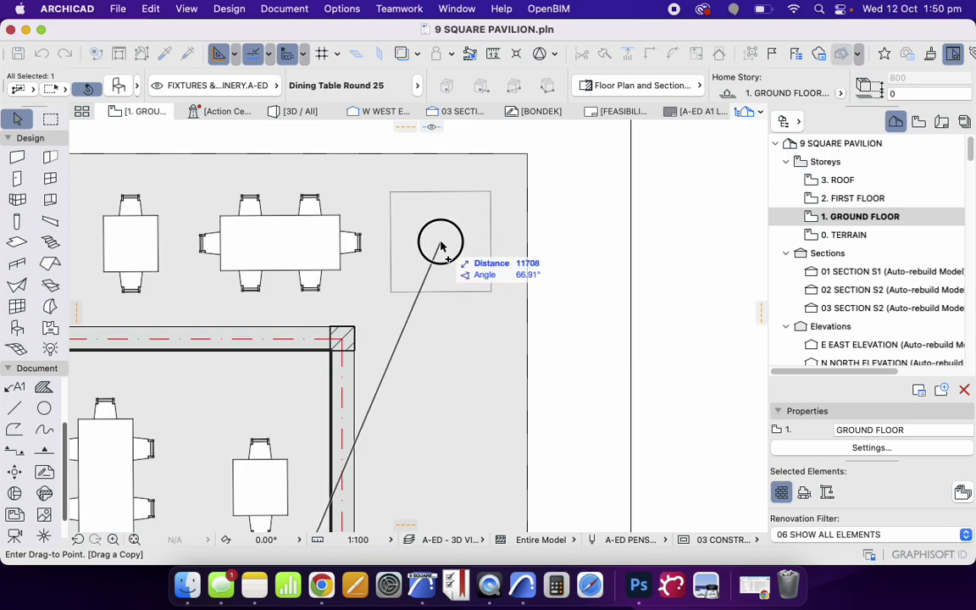
click(441, 246)
Shift the outdoor round table about 10 mm vertically in plan to align it with the neighbouring six-seat table
scroll(437, 242, down, 2)
scroll(444, 240, up, 4)
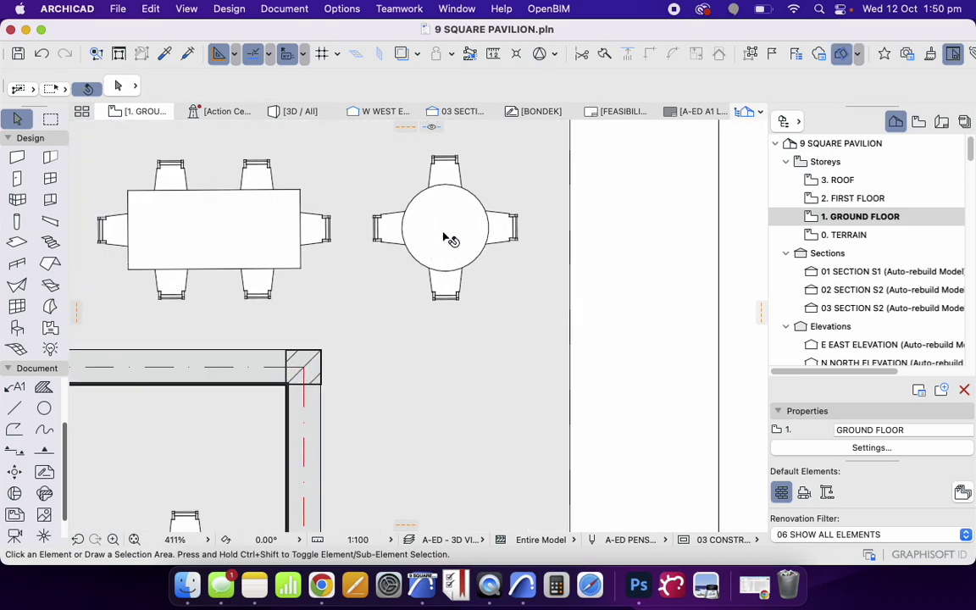
drag(444, 230, 333, 234)
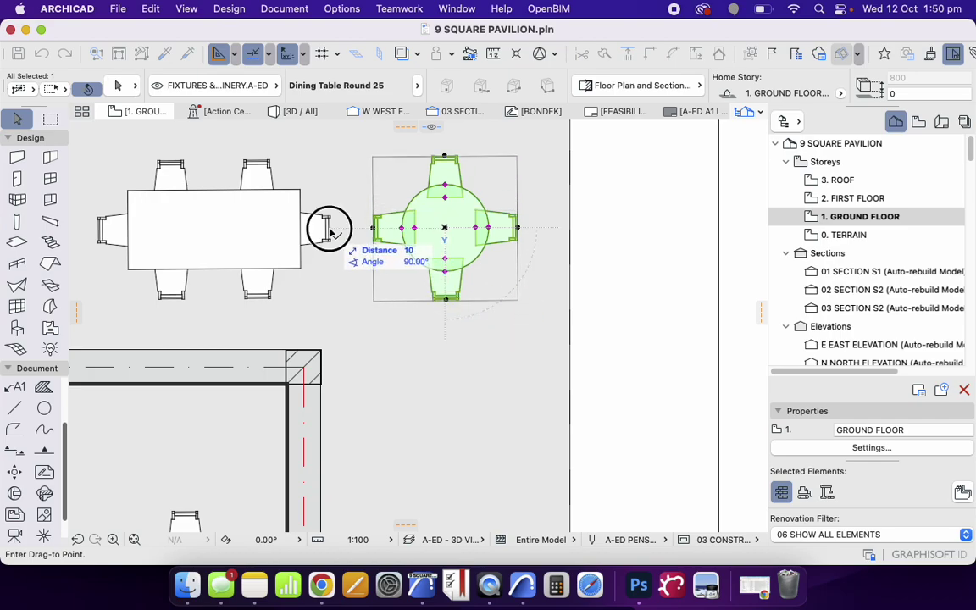
scroll(428, 218, down, 5)
Try multiplying the outdoor round table southward along the east paving with the Increment and Spread method
right_click(429, 218)
mouse_move(619, 408)
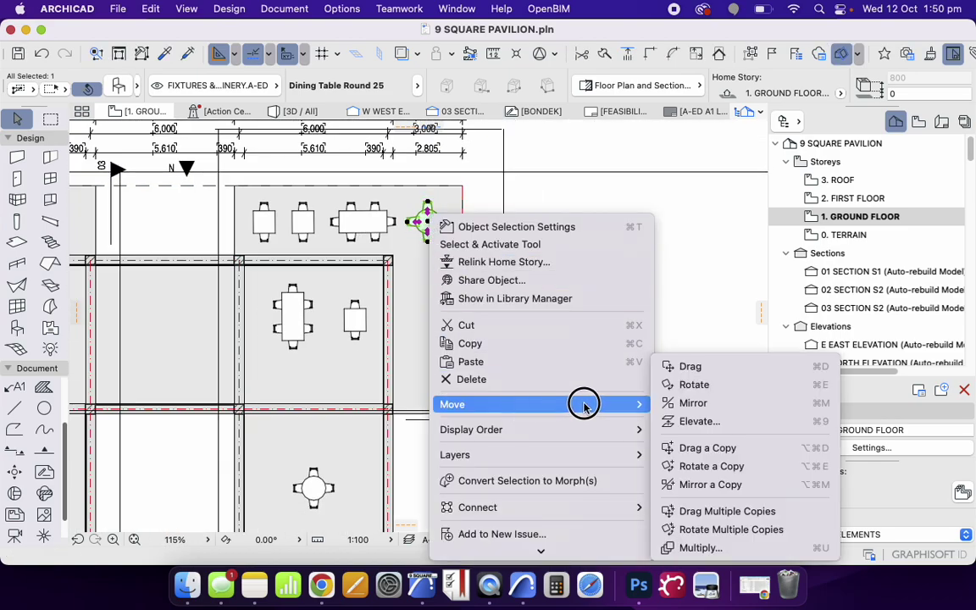
click(722, 545)
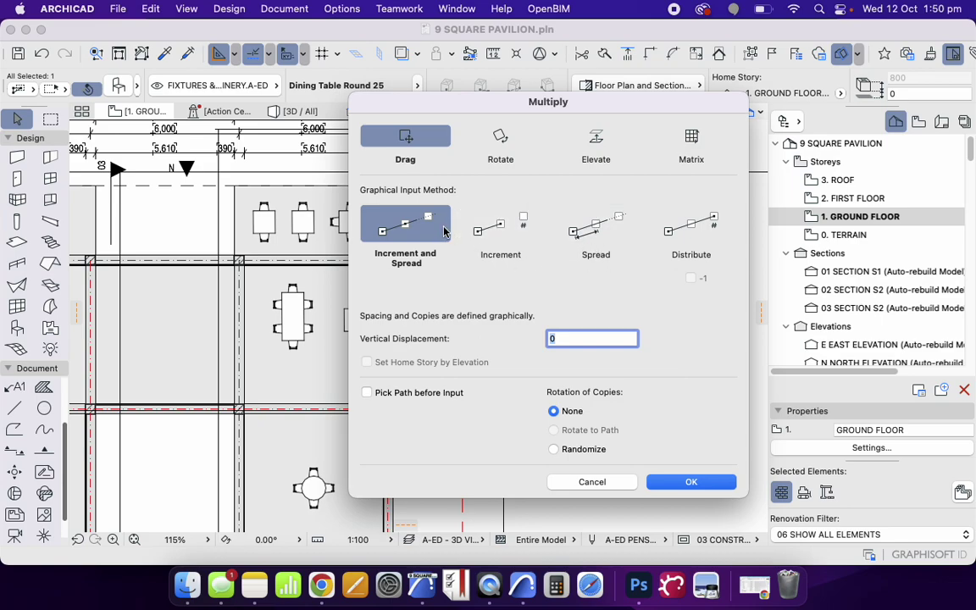
click(687, 482)
scroll(421, 224, up, 5)
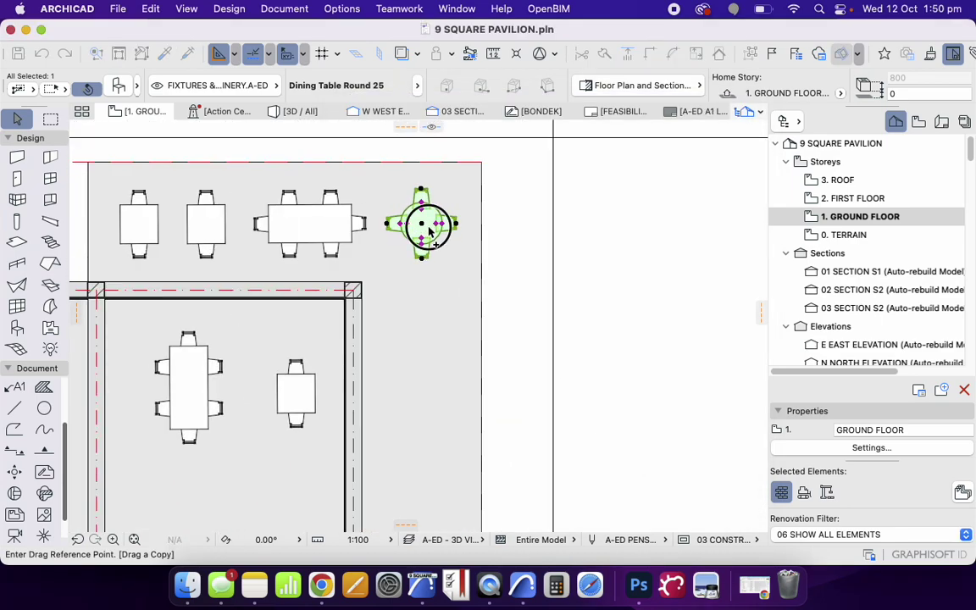
scroll(421, 243, down, 4)
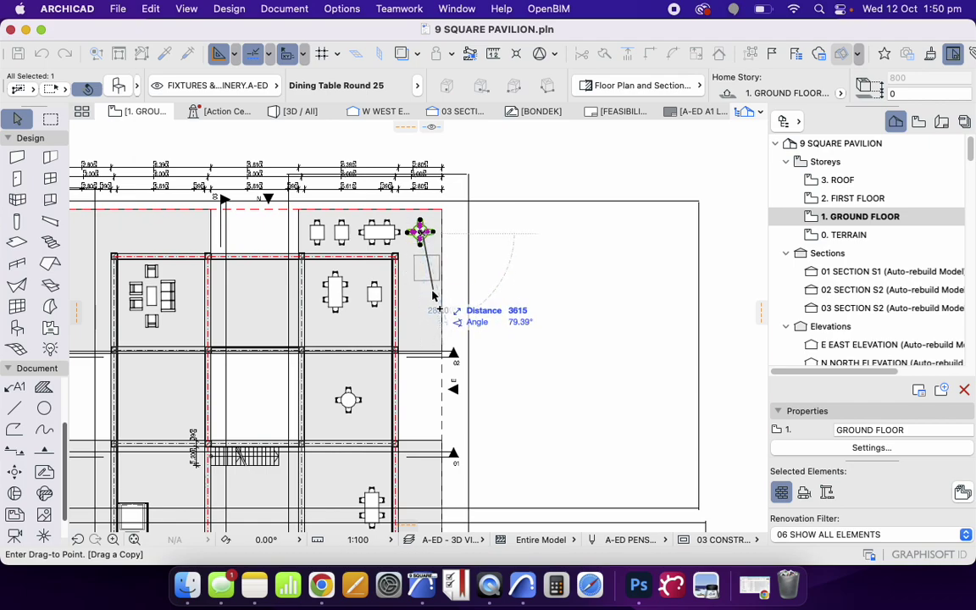
click(427, 305)
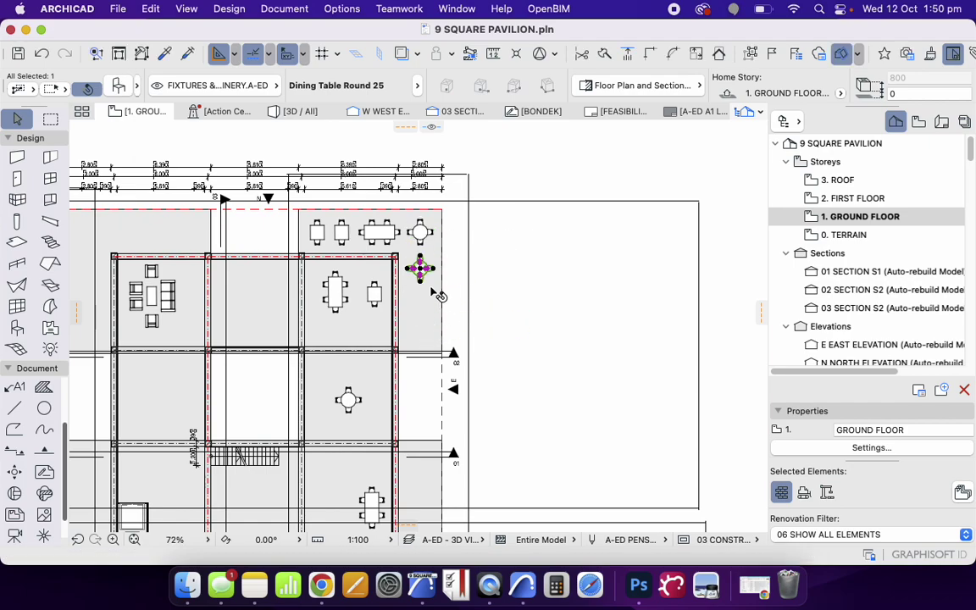
Check the distance between the two outdoor round tables and delete the southern trial copy
scroll(428, 276, up, 5)
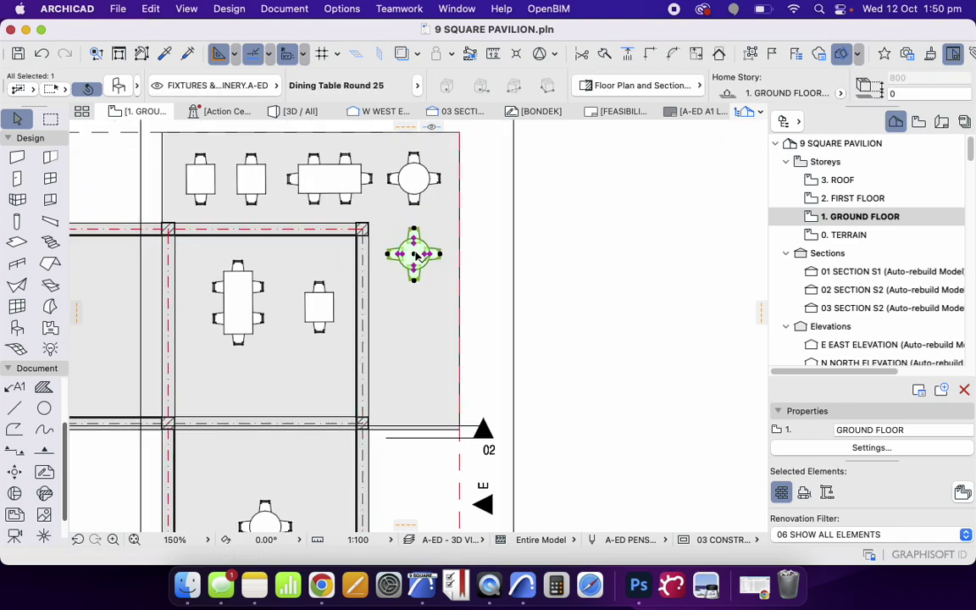
drag(415, 256, 416, 170)
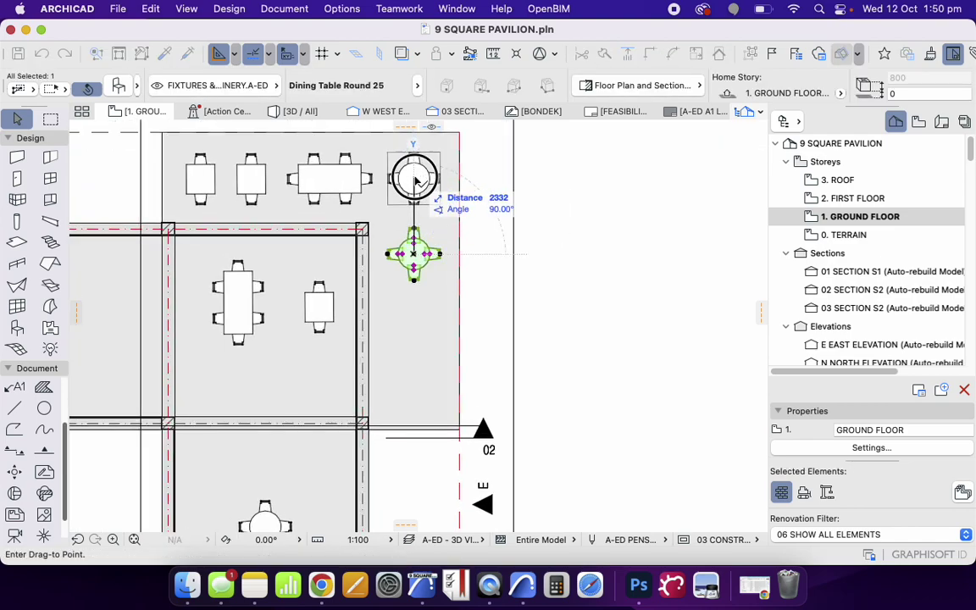
key(Escape)
key(Escape)
click(413, 254)
key(Delete)
Multiply the outdoor round table southward along the east paving to the room's south grid line, using Spread with 2200 mm spacing
right_click(415, 184)
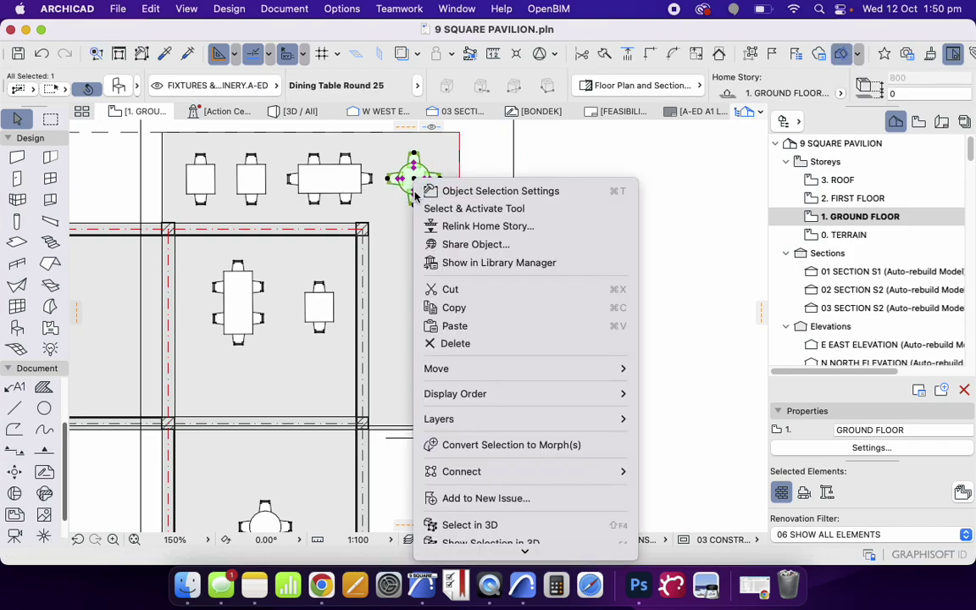
mouse_move(486, 368)
click(682, 548)
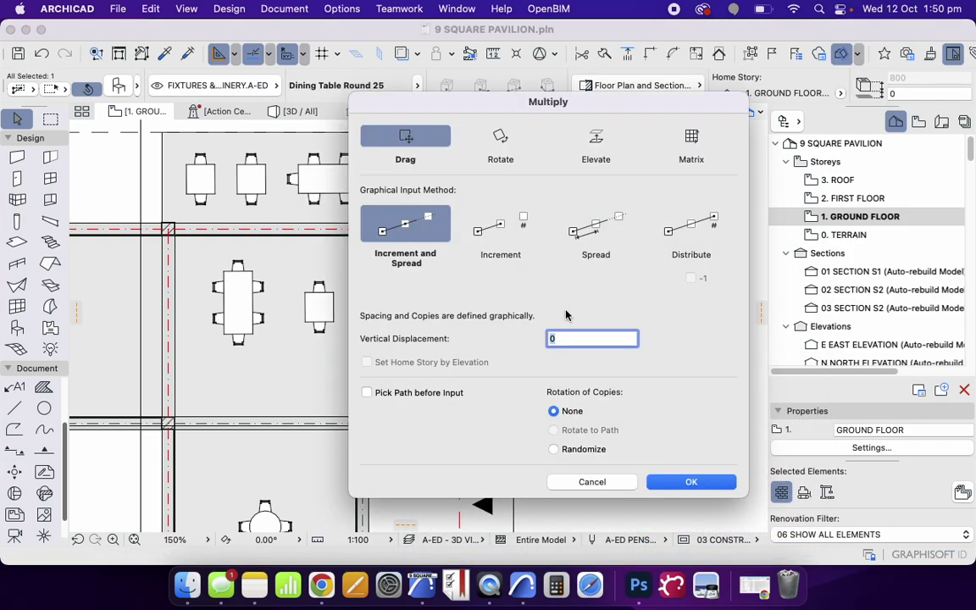
click(596, 229)
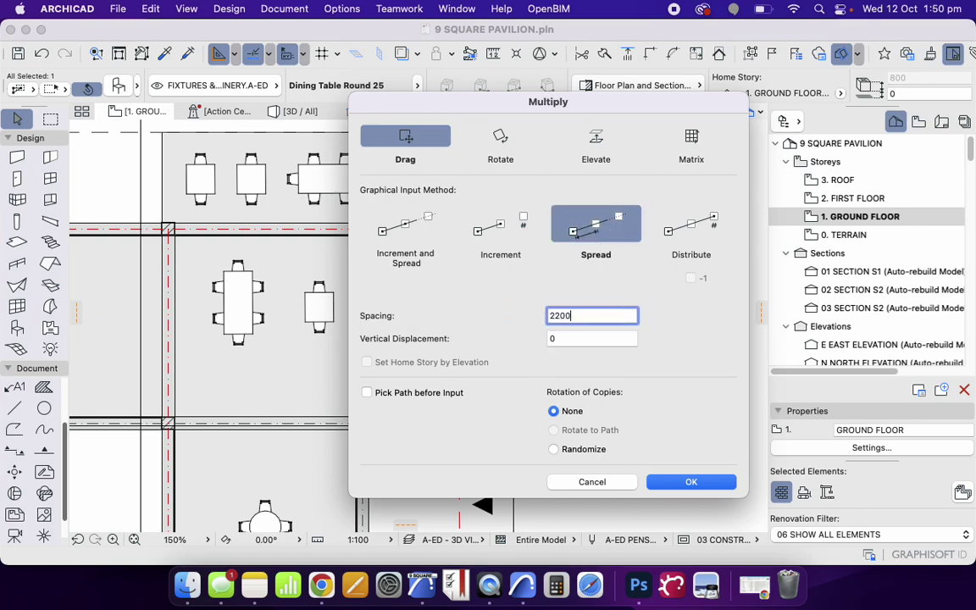
key(Return)
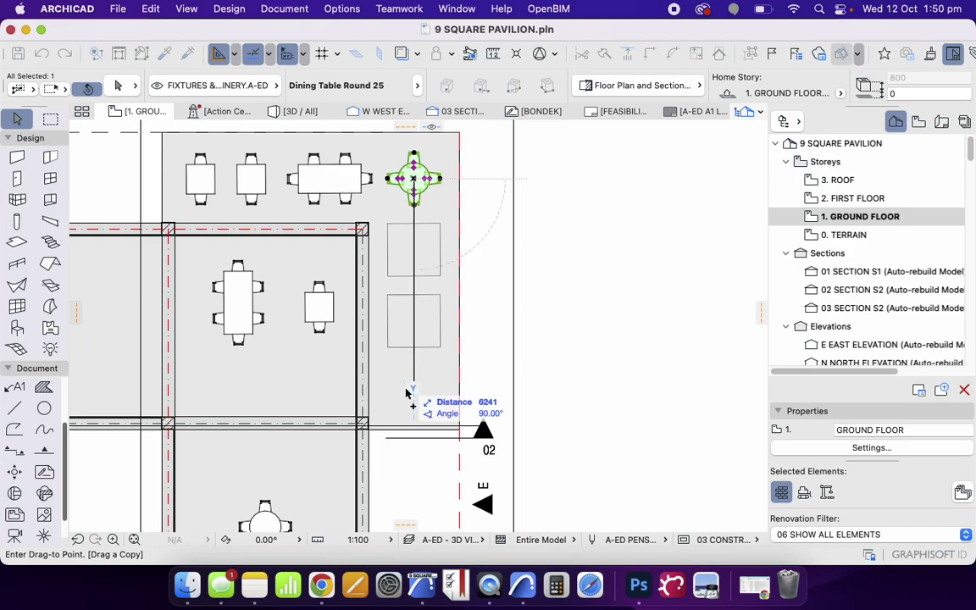
click(411, 426)
key(Escape)
scroll(555, 271, down, 2)
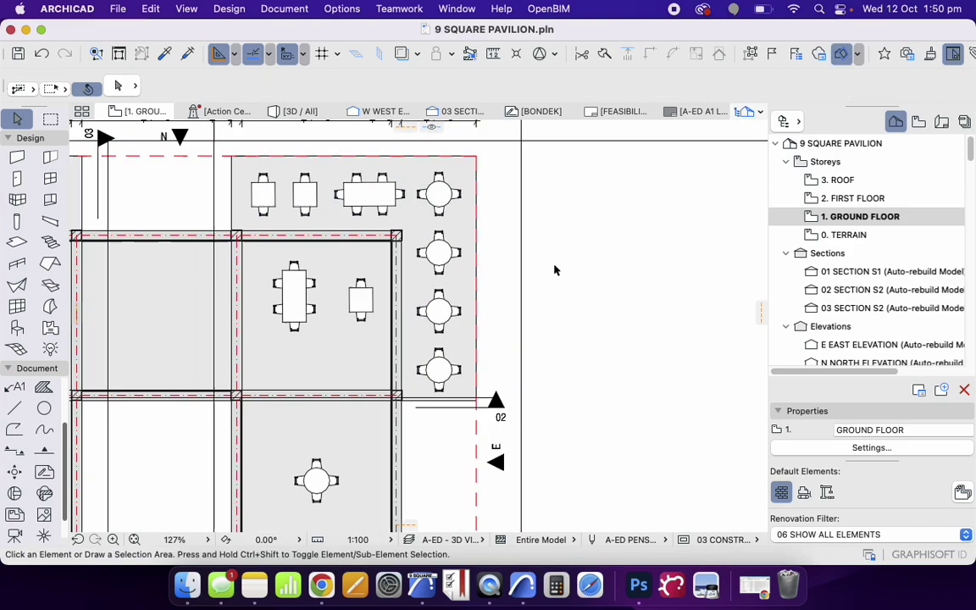
Move the six-seat and two-seat tables together from the north-east room into the room south of it, above its round table
scroll(560, 201, down, 3)
scroll(502, 222, up, 3)
scroll(471, 265, up, 3)
scroll(446, 229, down, 3)
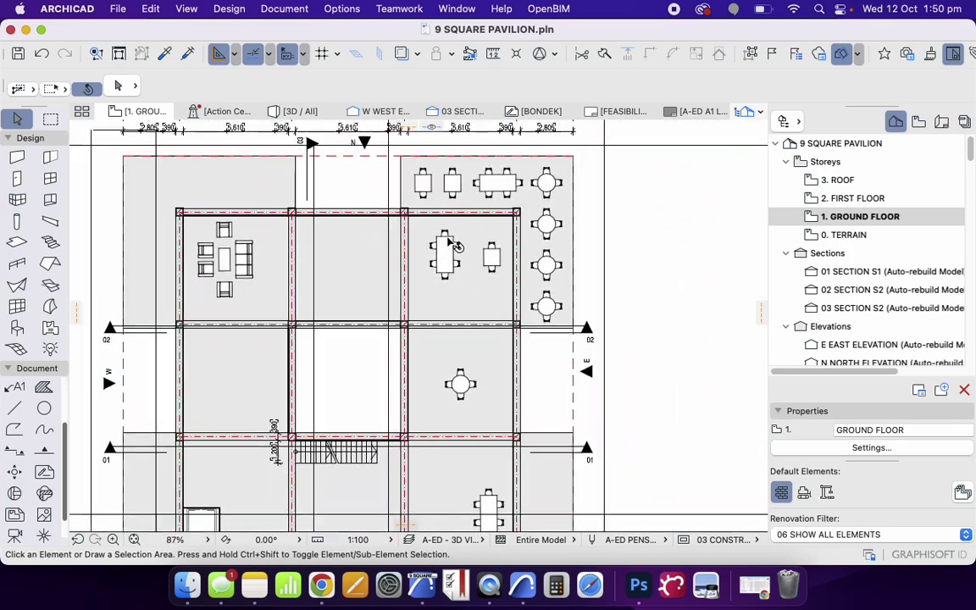
scroll(446, 254, up, 3)
scroll(533, 282, down, 3)
scroll(499, 275, up, 2)
click(485, 275)
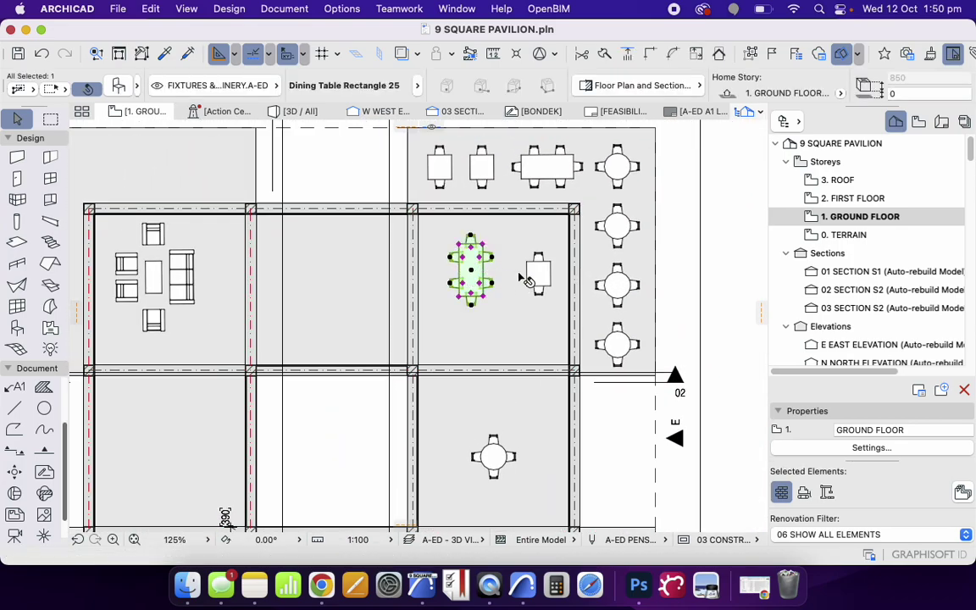
shift+click(531, 271)
drag(530, 270, 490, 399)
Move the sofa, armchairs and coffee table group from the north-west room to the east side of the north-east room
drag(187, 278, 599, 279)
scroll(527, 305, up, 3)
scroll(565, 364, down, 3)
key(Escape)
scroll(600, 206, up, 4)
scroll(507, 251, down, 4)
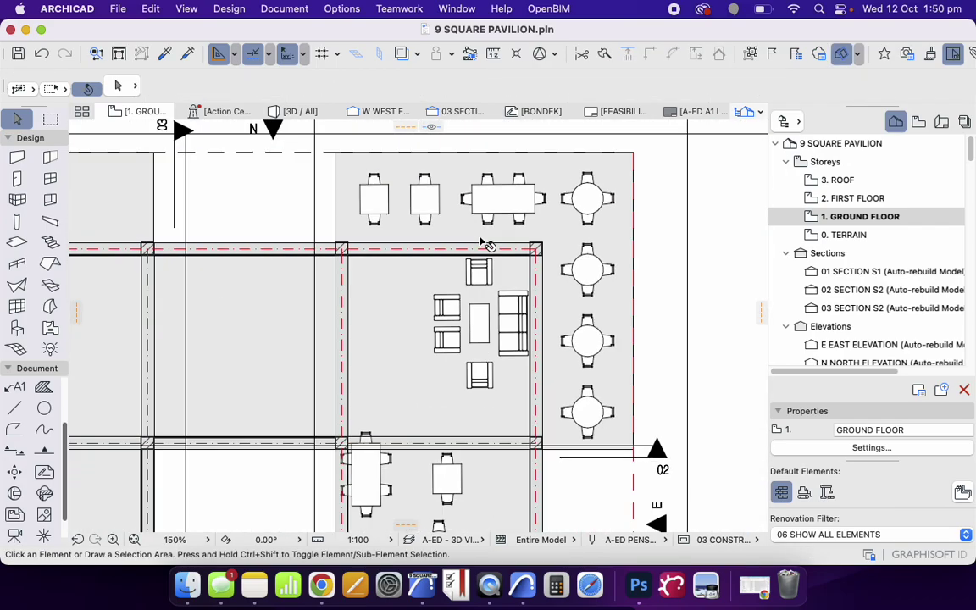
Copy a two-seat table from the north paving into the north-east room, below the lounge group near the south-east corner
scroll(514, 222, down, 3)
scroll(516, 340, up, 4)
scroll(516, 222, down, 4)
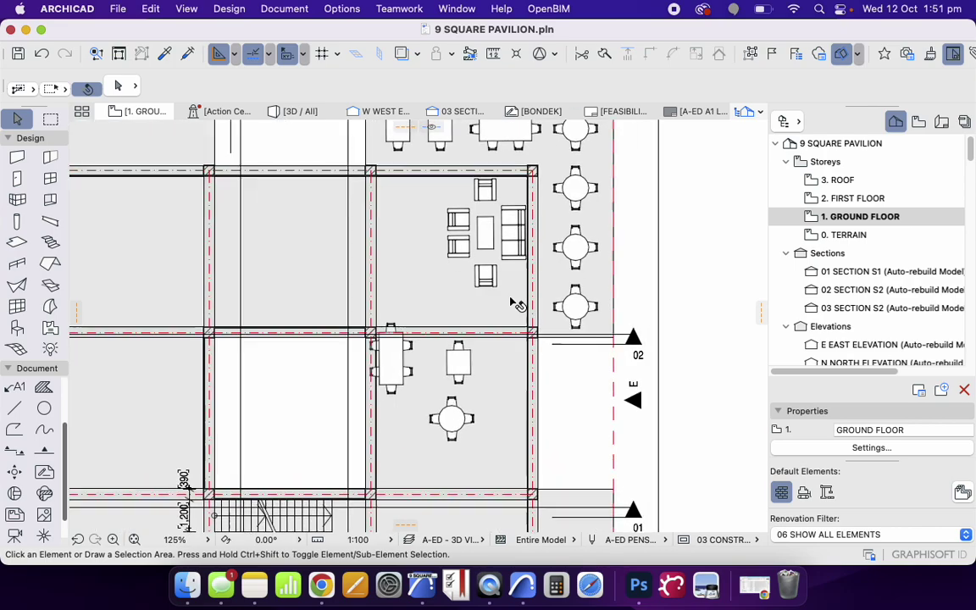
scroll(457, 381, up, 5)
scroll(457, 218, down, 6)
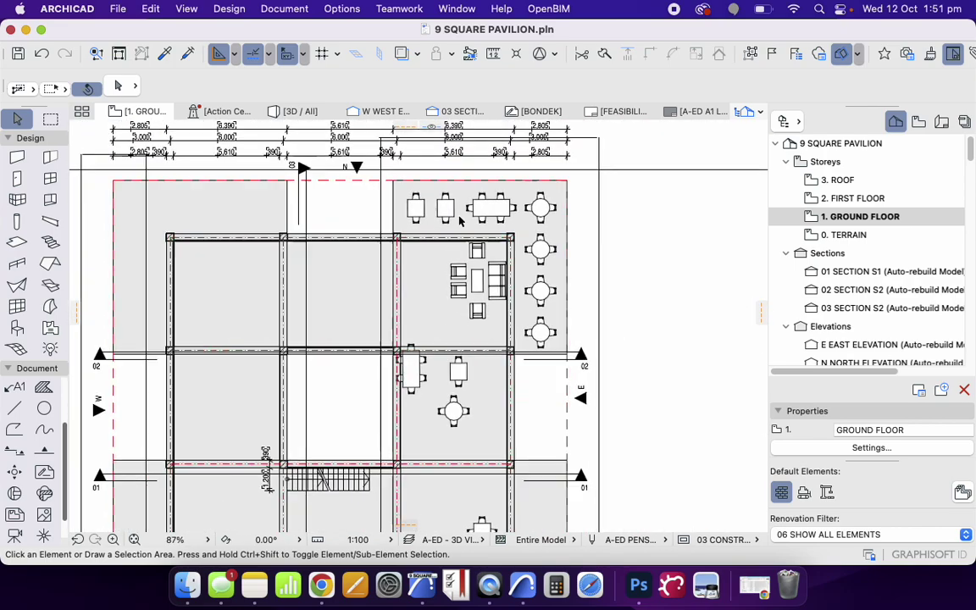
scroll(439, 220, up, 4)
click(436, 207)
right_click(435, 204)
mouse_move(508, 391)
click(720, 448)
click(431, 197)
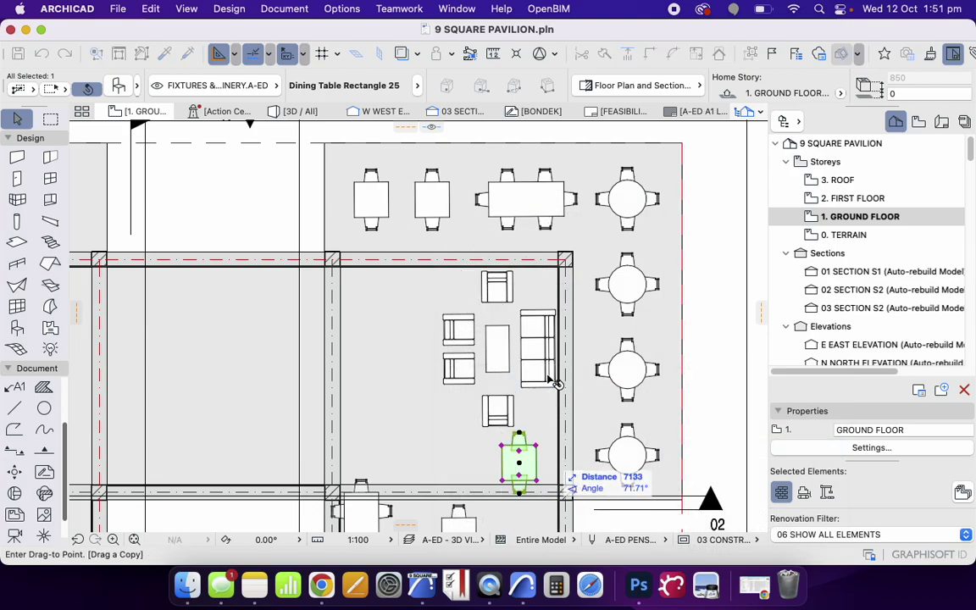
click(521, 458)
Try rotating the copied two-seat table a quarter turn about its centre, and undo the rotation
scroll(540, 339, down, 5)
scroll(539, 339, up, 6)
right_click(520, 242)
mouse_move(725, 426)
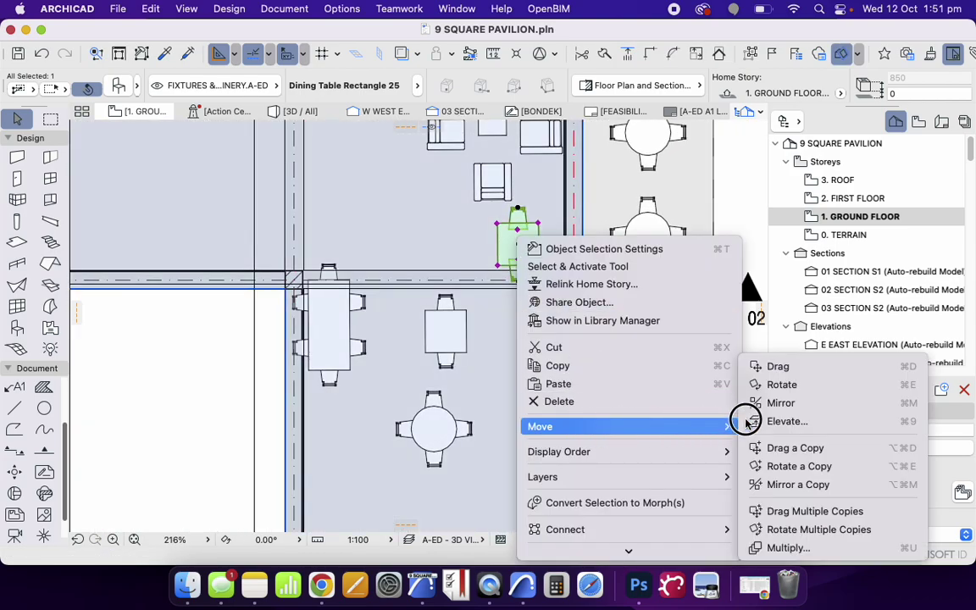
click(821, 383)
click(517, 243)
click(519, 208)
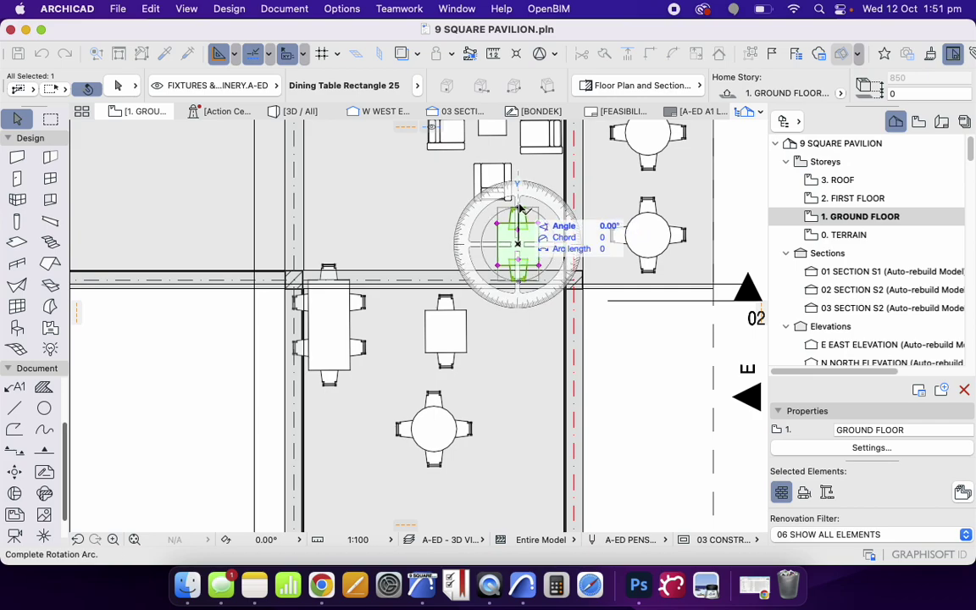
click(396, 253)
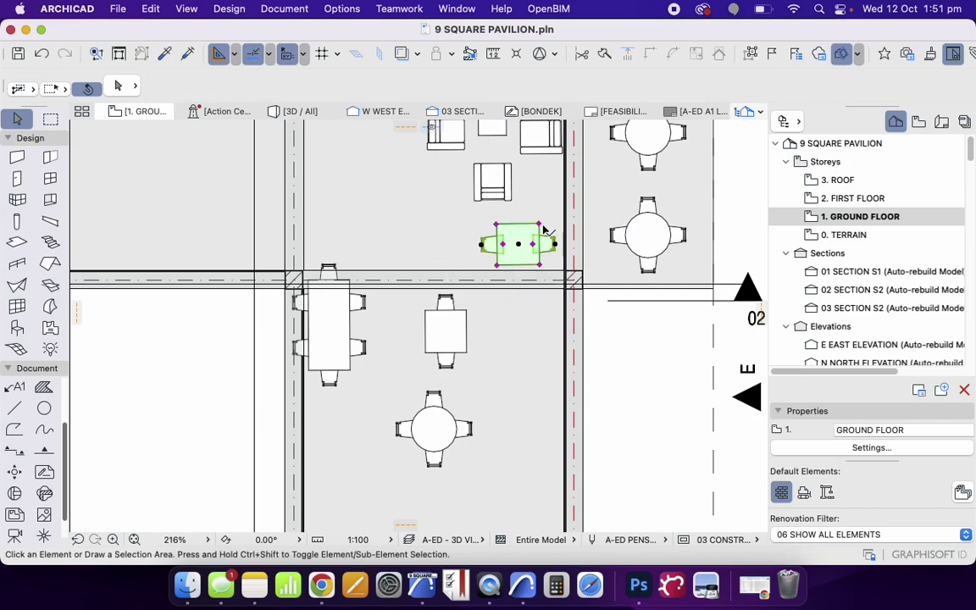
key(super+z)
Set the two-seat table's rotation angle to 270° in its positioning settings
key(super+t)
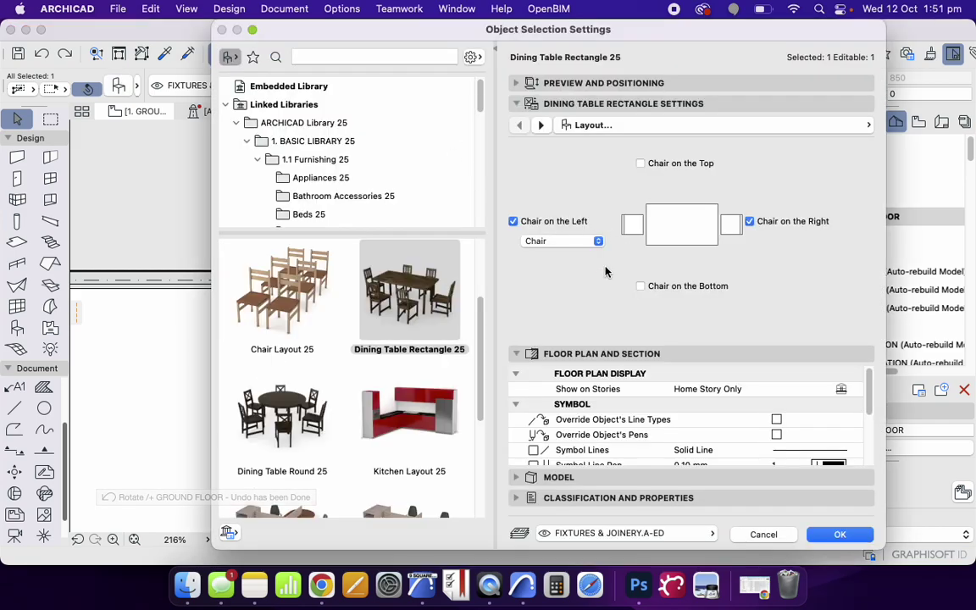
click(517, 83)
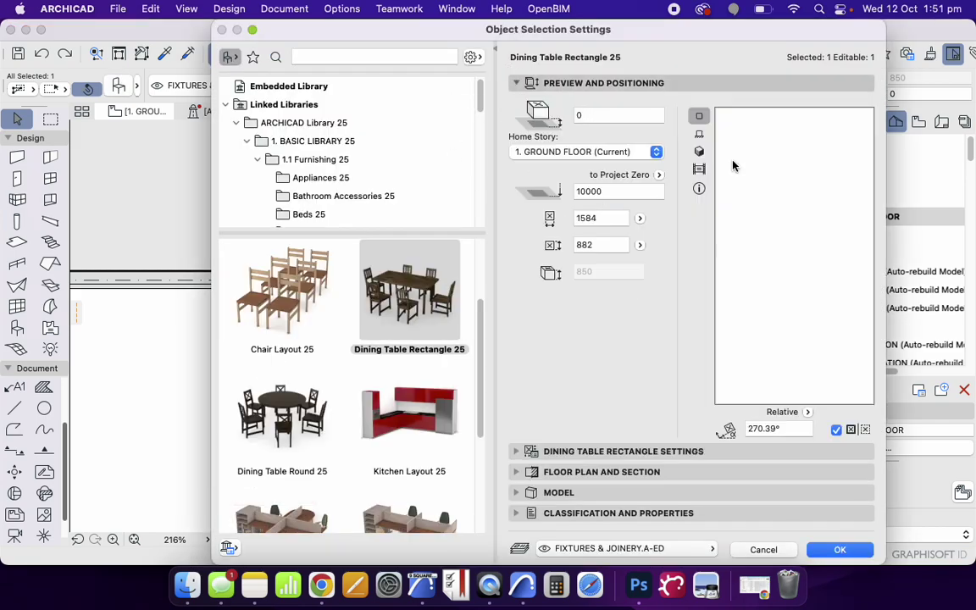
click(514, 82)
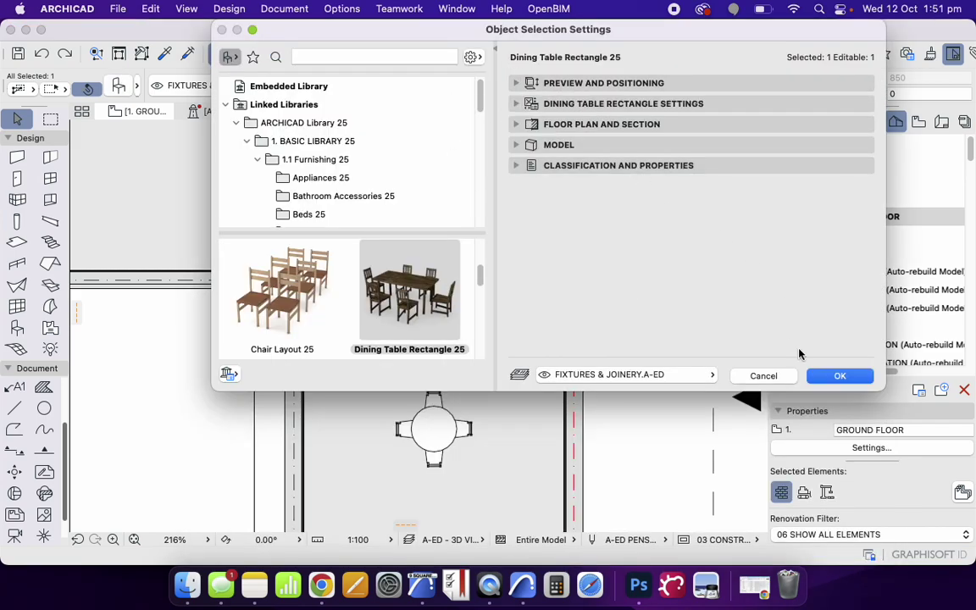
click(517, 83)
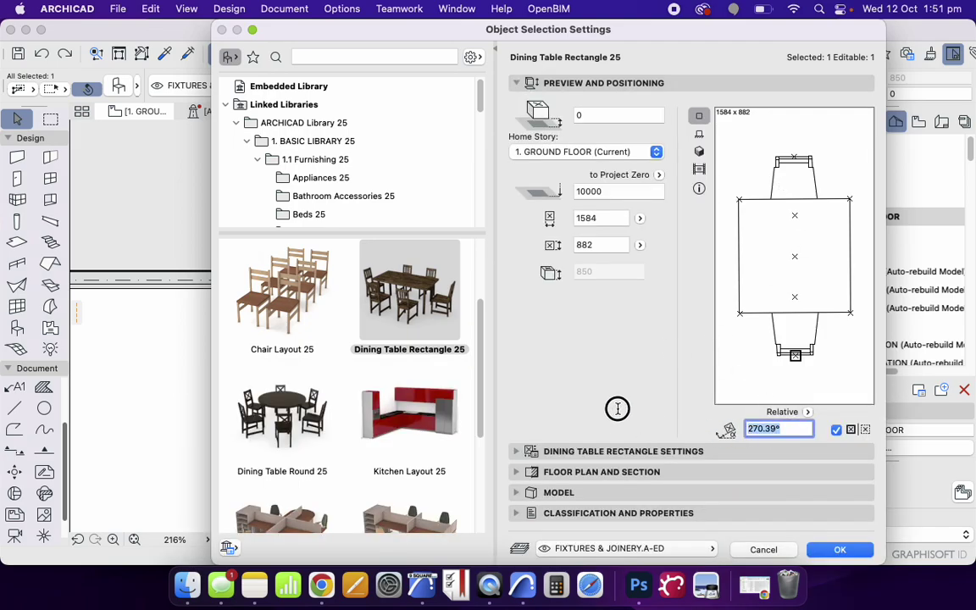
text(270)
key(Return)
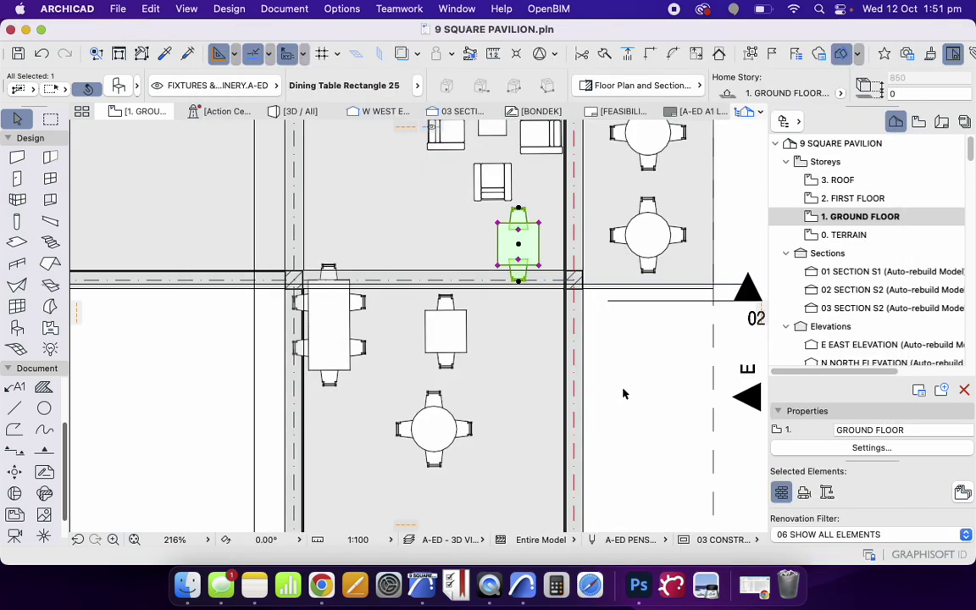
Rotate the two-seat table a quarter turn about its centre so its chairs sit at the east and west ends
scroll(519, 229, up, 5)
right_click(457, 218)
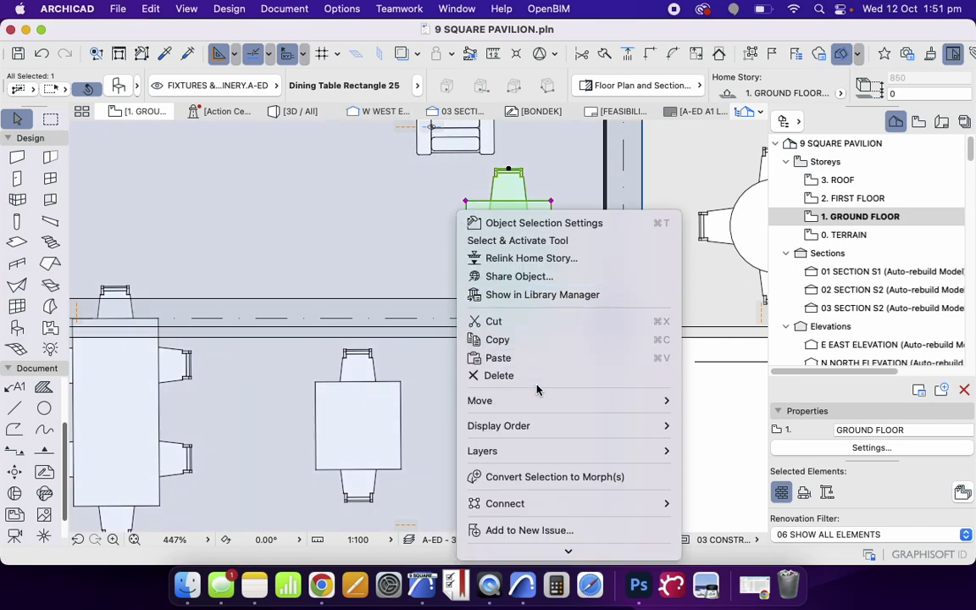
mouse_move(669, 399)
click(719, 383)
click(508, 244)
click(508, 156)
click(382, 248)
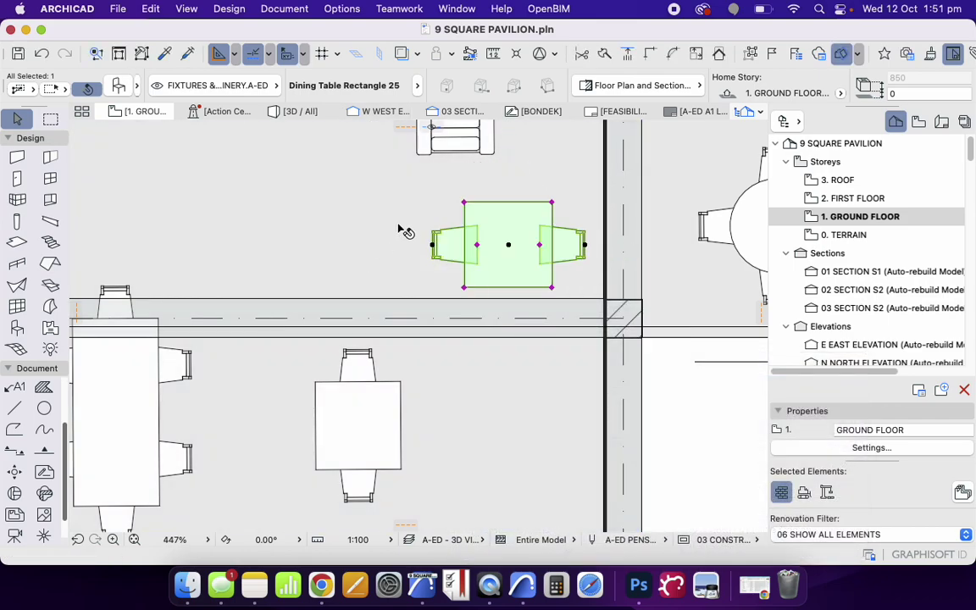
Move the rotated two-seat table so it is centred below the lower armchair, close to the room's south wall
scroll(465, 251, down, 3)
scroll(464, 203, up, 6)
drag(453, 320, 406, 298)
scroll(508, 279, down, 5)
scroll(495, 284, up, 4)
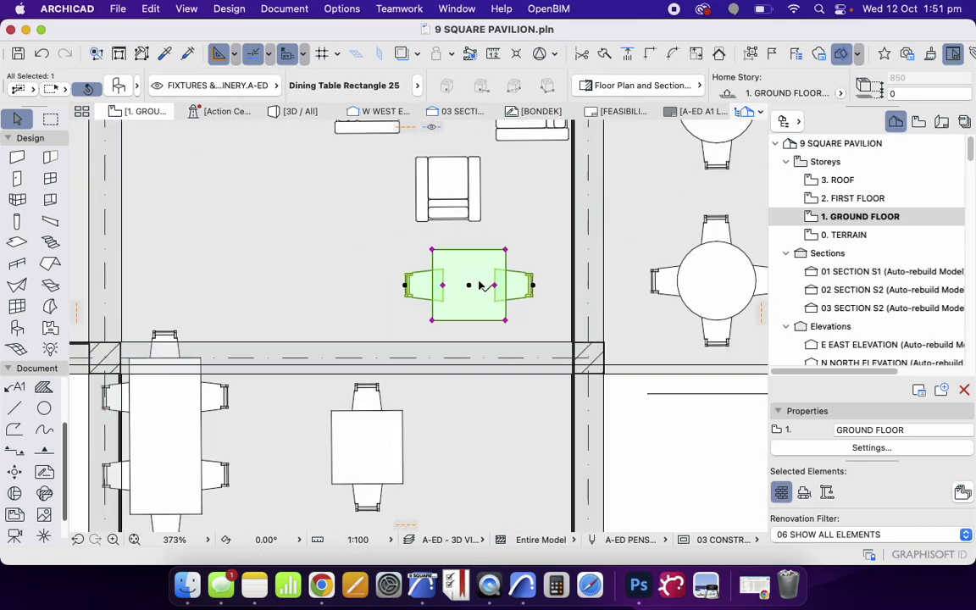
drag(464, 283, 454, 307)
scroll(508, 346, down, 5)
scroll(485, 236, up, 4)
click(310, 284)
Place a copy of the rotated two-seat table directly to its west along the north-east room's south wall
scroll(477, 303, down, 4)
scroll(508, 342, up, 4)
scroll(479, 328, up, 2)
scroll(480, 330, up, 3)
scroll(512, 322, down, 5)
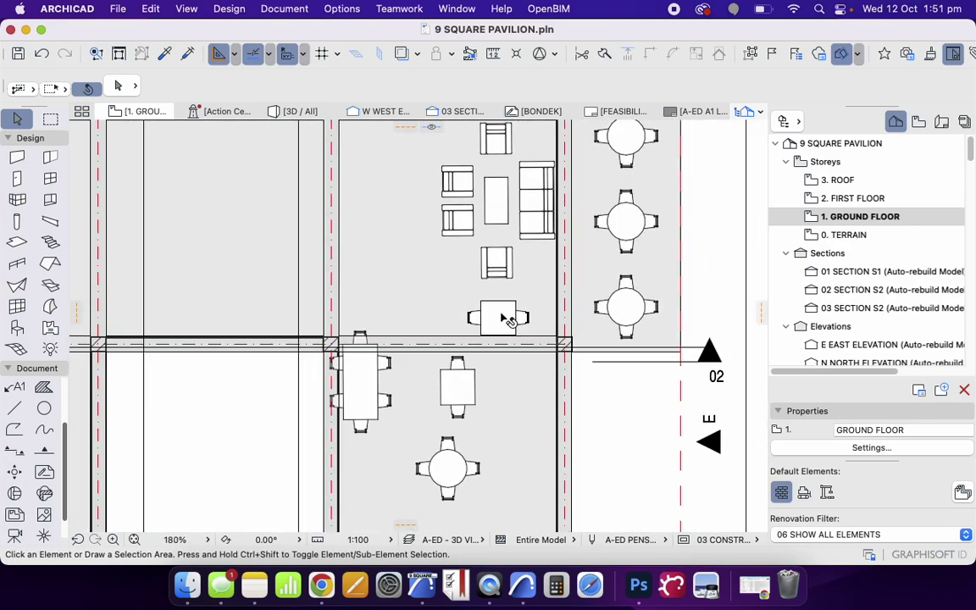
right_click(504, 319)
mouse_move(568, 500)
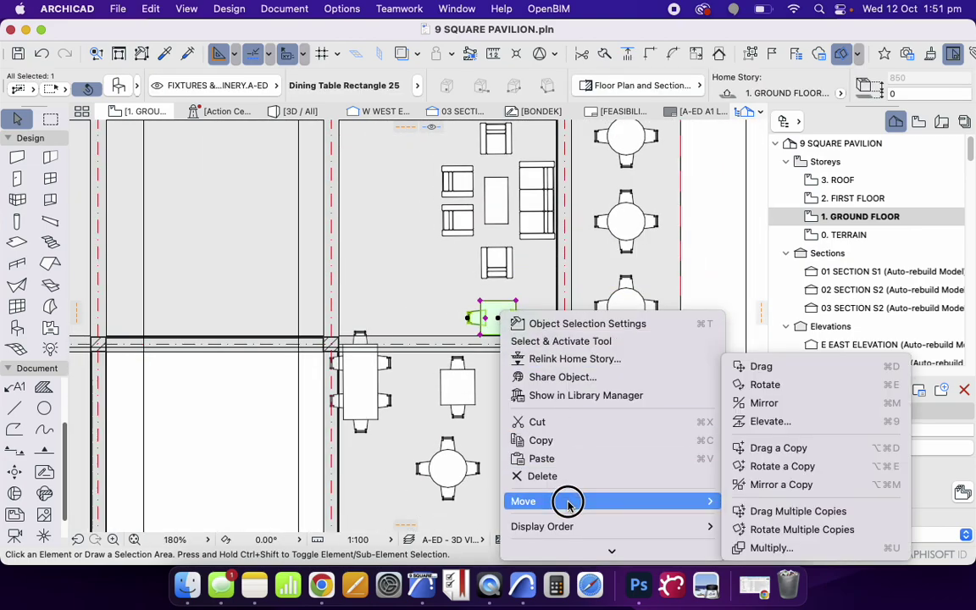
click(809, 451)
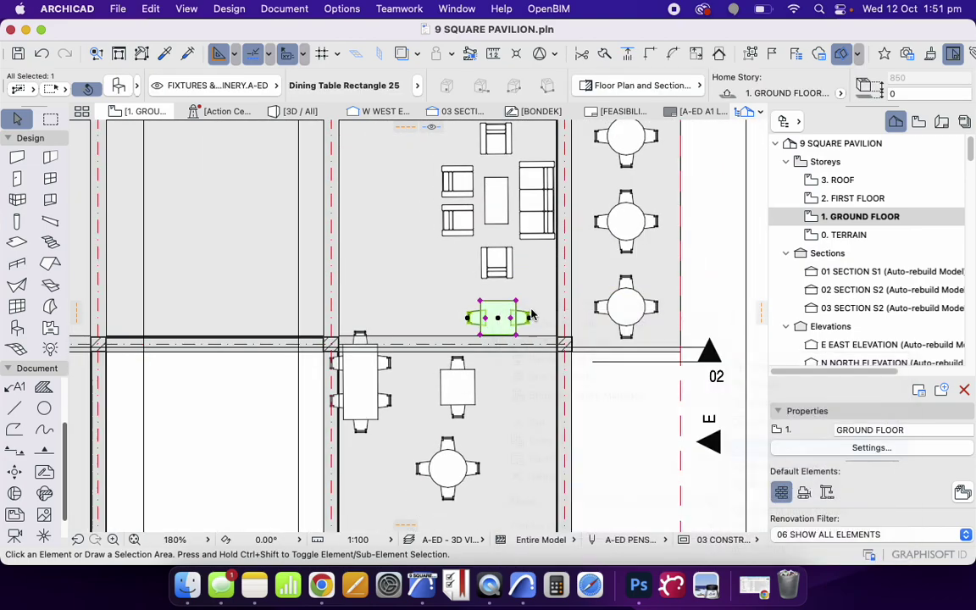
click(459, 318)
key(Escape)
Review the overall furniture arrangement inside the rooms and on the paving across the ground floor plan
scroll(668, 311, down, 5)
scroll(454, 270, down, 2)
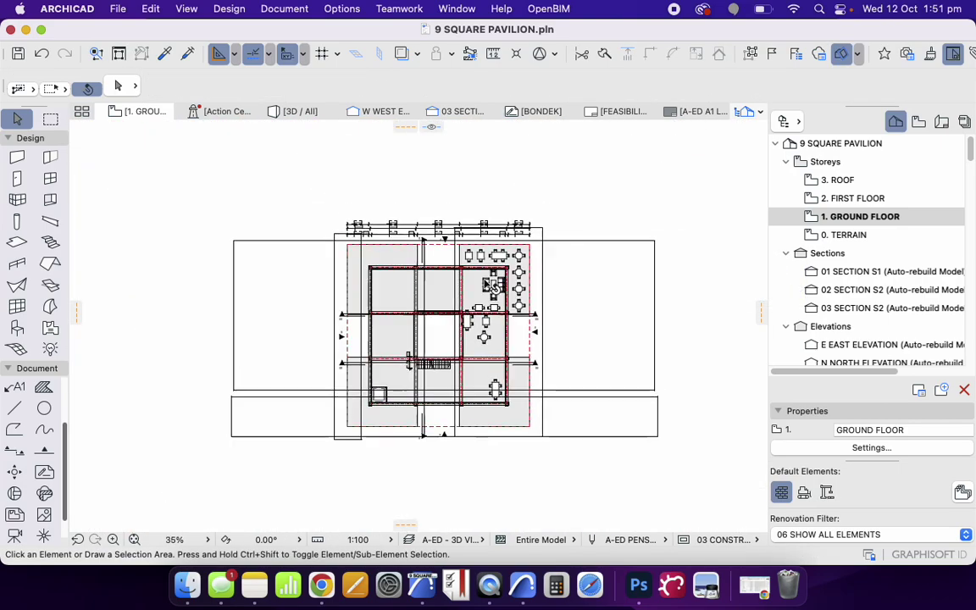
scroll(566, 218, up, 2)
scroll(566, 218, down, 3)
scroll(536, 228, up, 3)
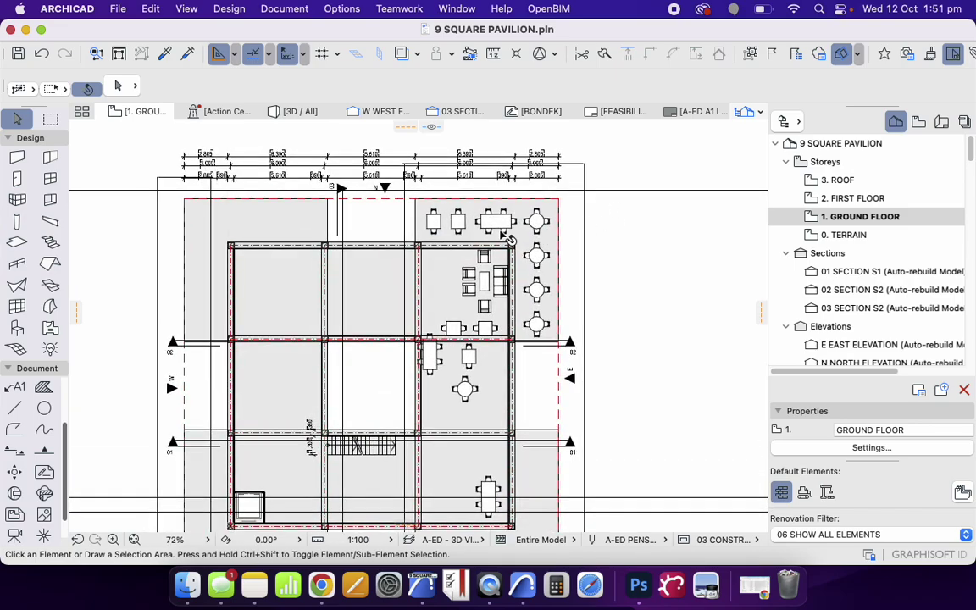
scroll(519, 203, down, 2)
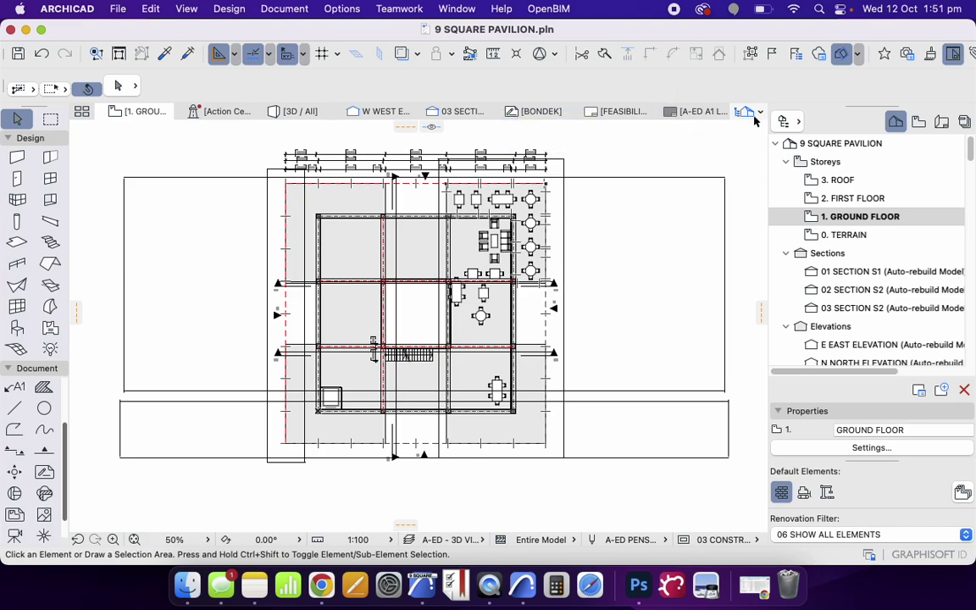
scroll(615, 337, up, 3)
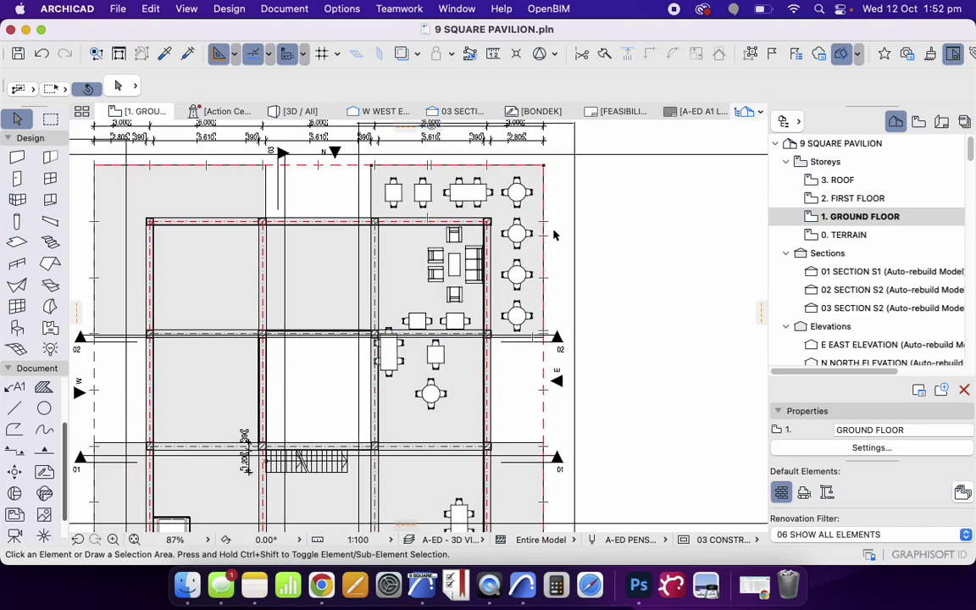
scroll(645, 255, down, 1)
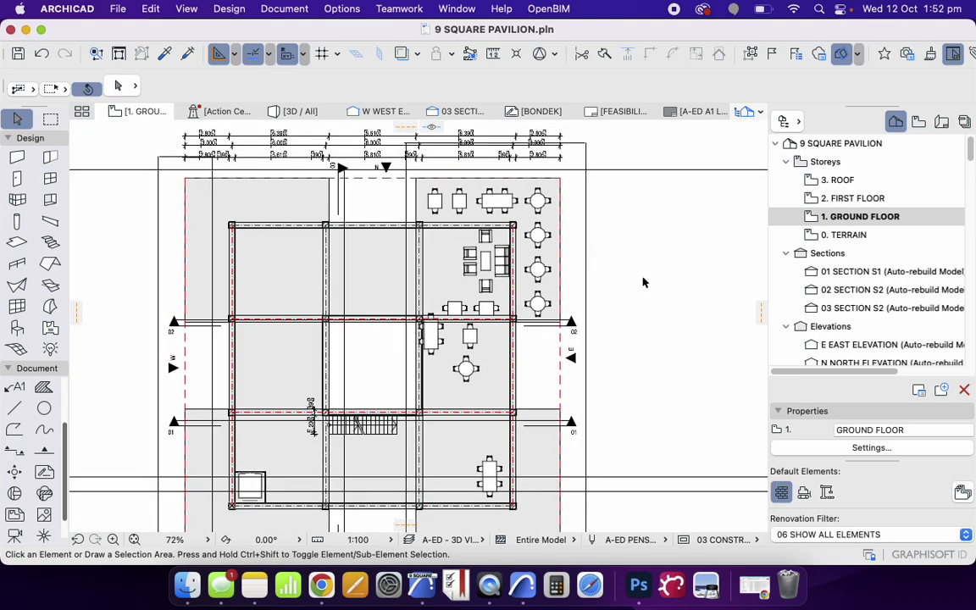